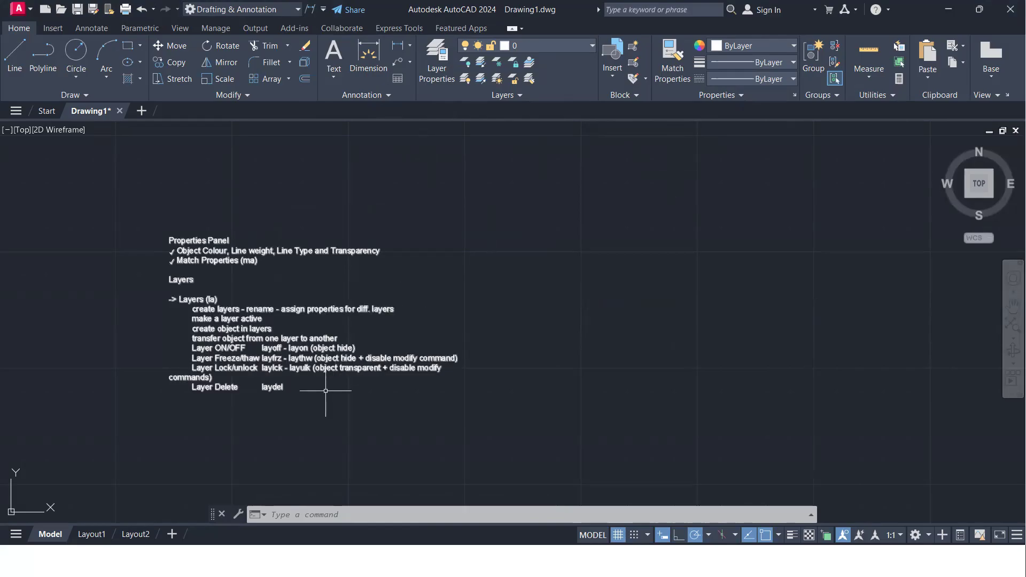
scroll(248, 264, up, 2)
scroll(248, 264, down, 2)
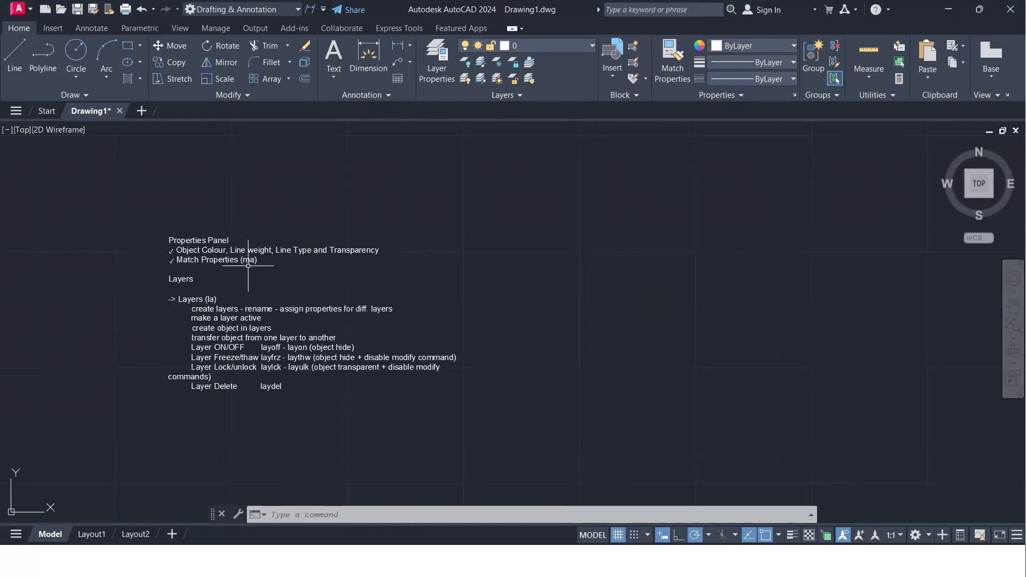
mouse_move(248, 264)
middle_down()
mouse_move(157, 269)
mouse_move(217, 244)
middle_up()
scroll(152, 270, up, 2)
middle_drag(222, 297, 216, 279)
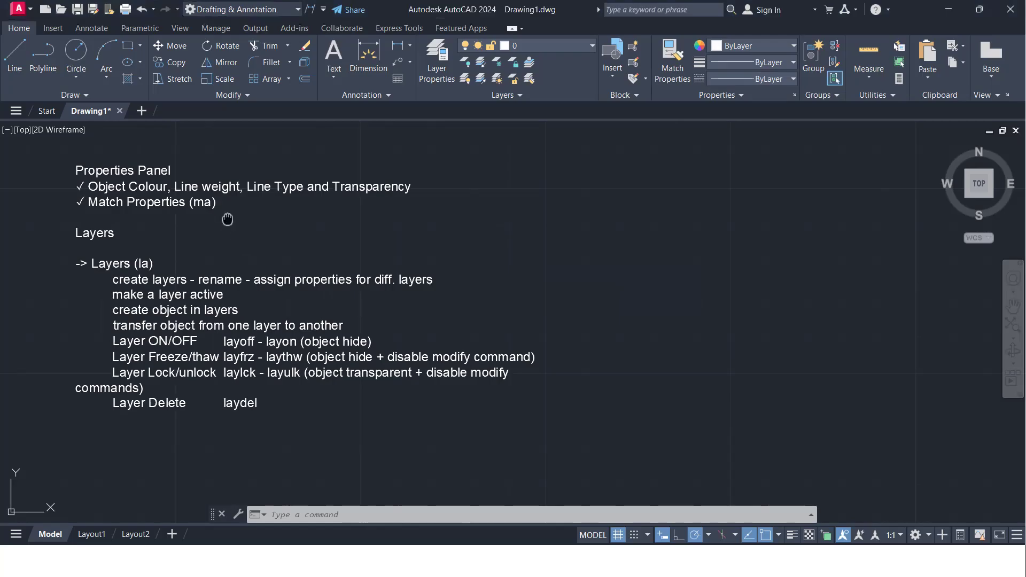
middle_drag(228, 220, 202, 252)
- Draw a circle with a radius of about 19 units in the empty area beside the text notes
middle_drag(680, 264, 570, 227)
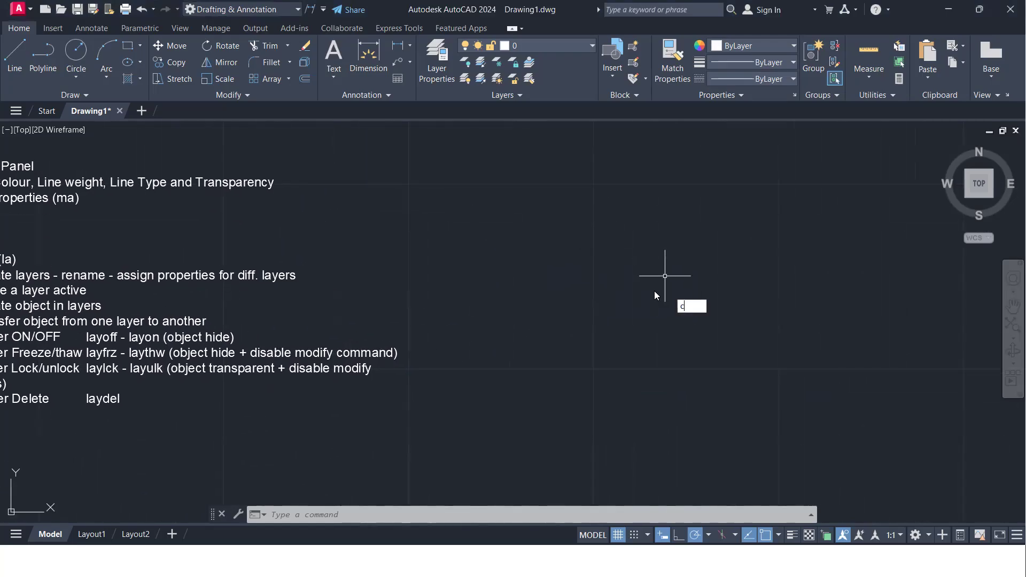
key(Return)
click(617, 275)
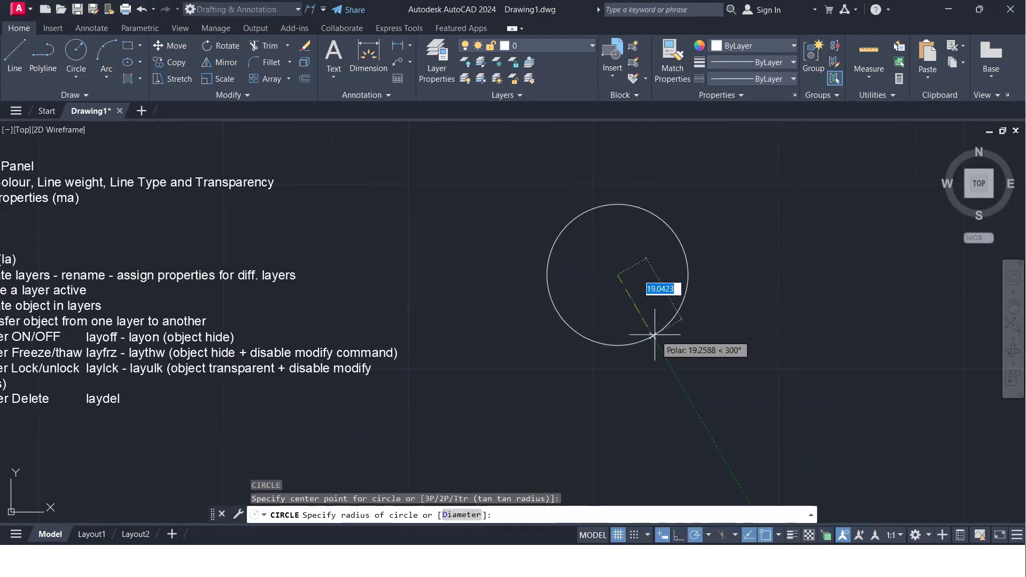
click(653, 337)
- Draw a rectangle about 43 units wide to the right of the circle, roughly level with it
middle_drag(627, 304, 471, 299)
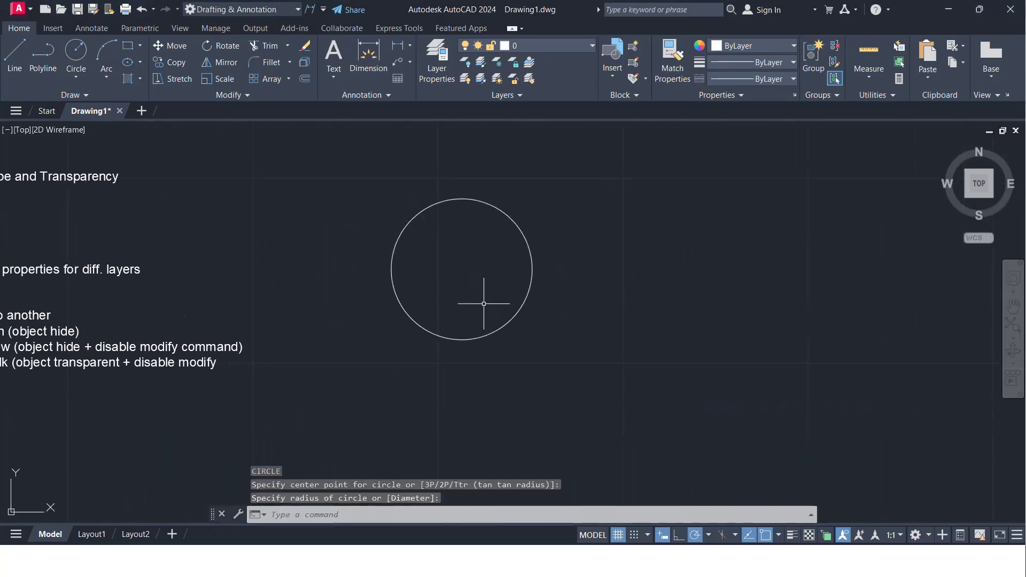
text(rec)
key(Return)
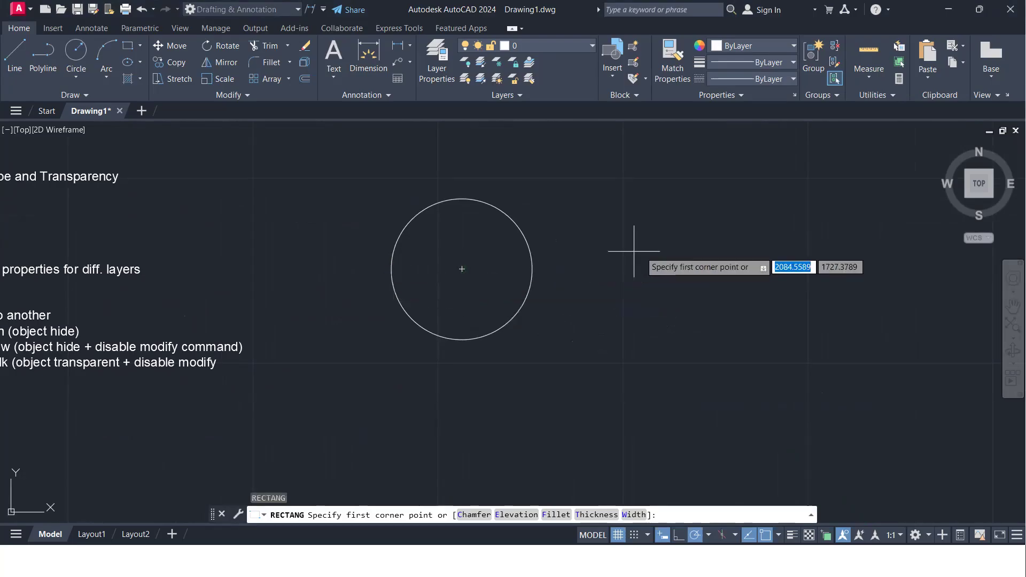
click(683, 224)
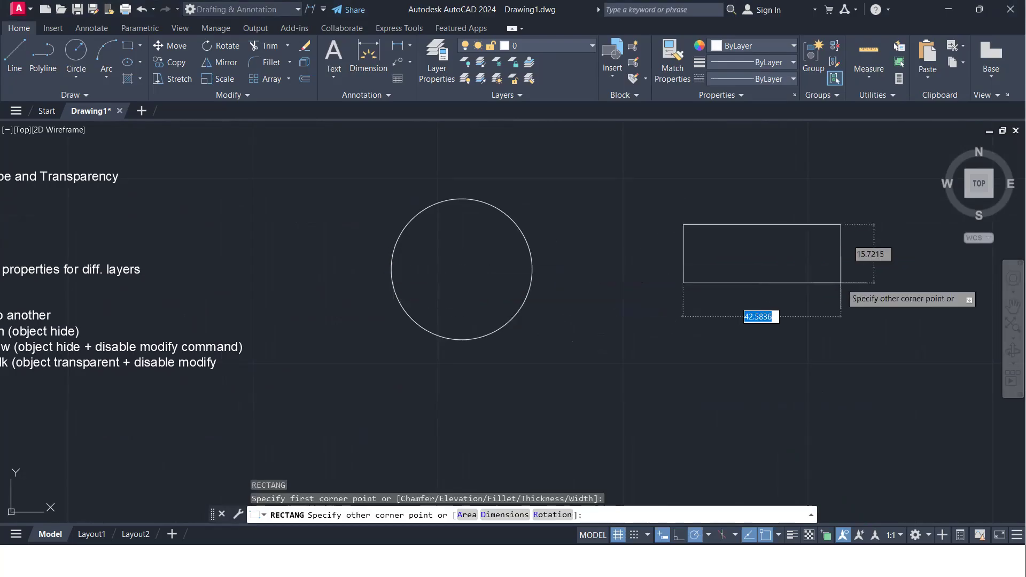
click(839, 315)
- Move the rectangle horizontally closer to the circle, using its centre as the base point
click(893, 348)
click(781, 270)
text(m)
key(Return)
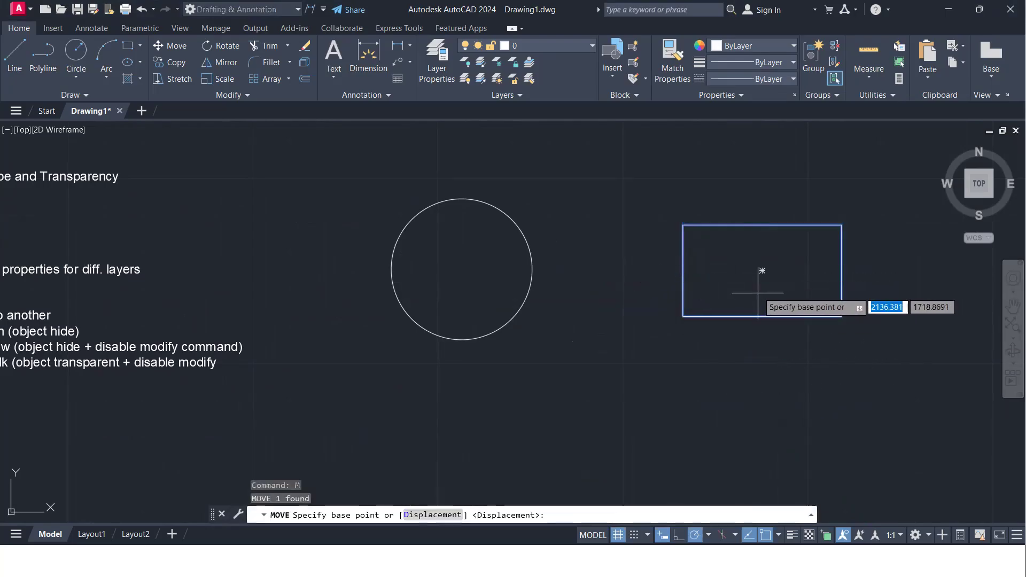
click(761, 270)
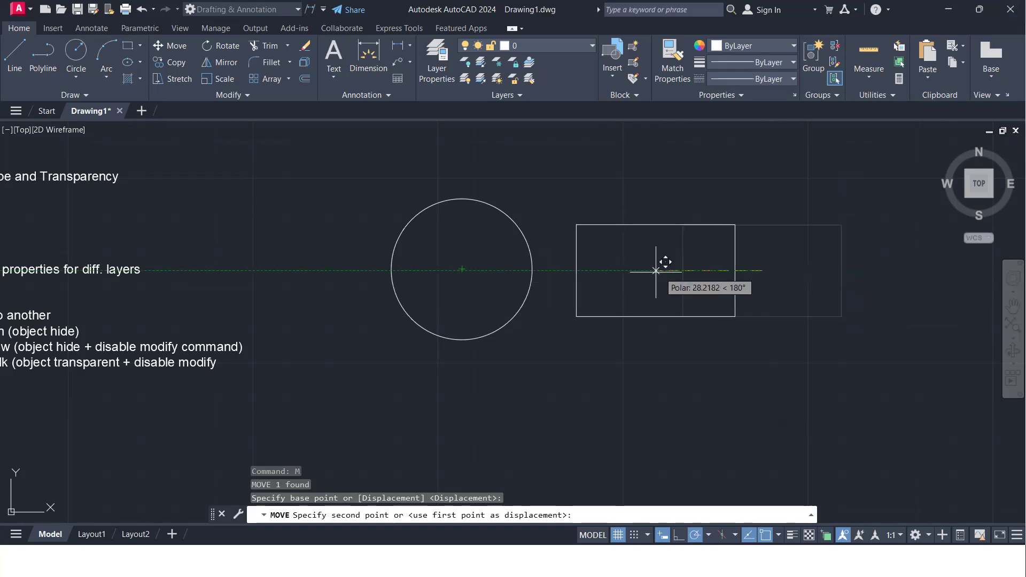
click(708, 271)
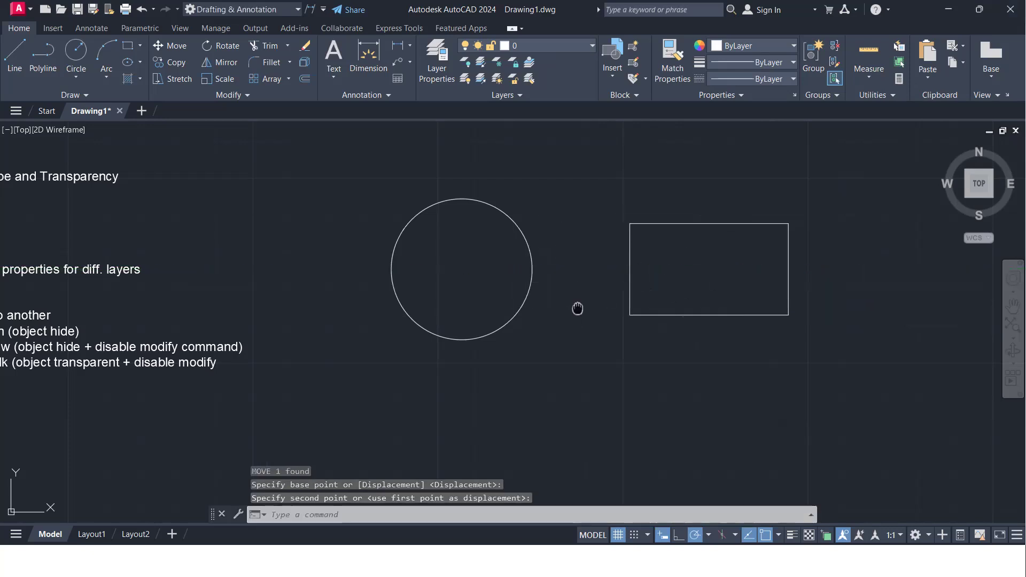
- Draw a horizontal line through the circle's centre and the rectangle, extending past both shapes
middle_drag(577, 308, 483, 334)
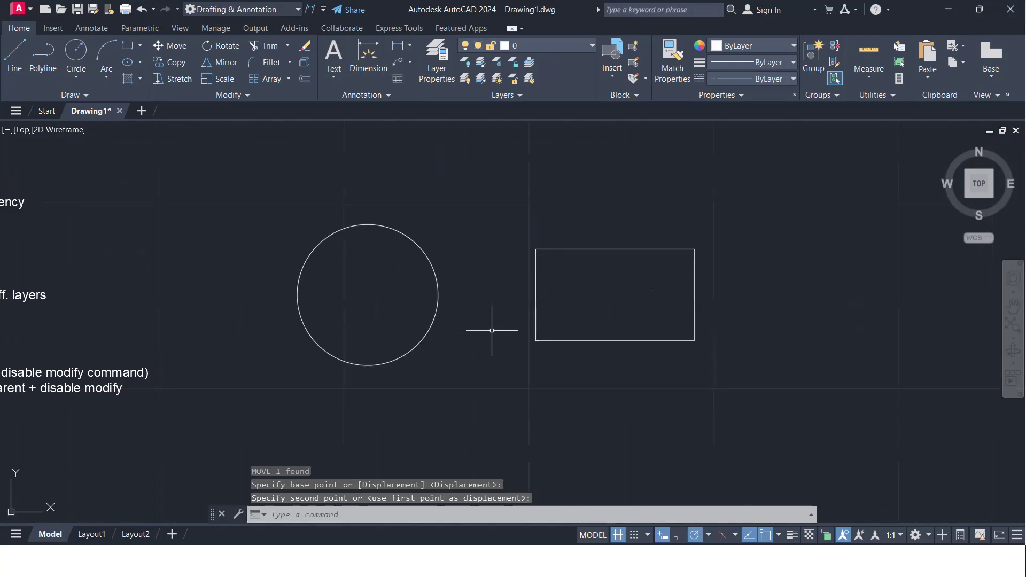
text(l)
key(Return)
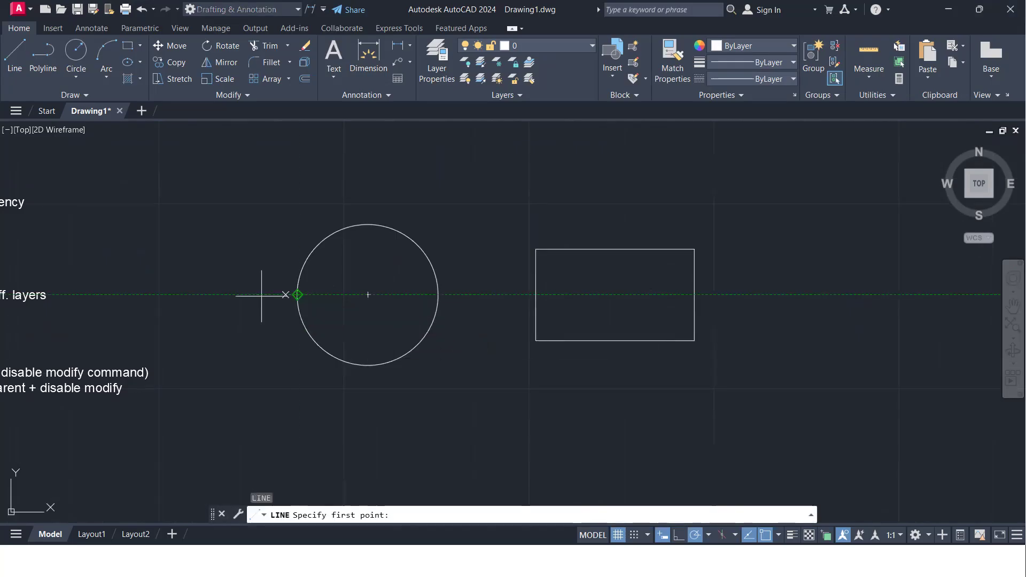
click(215, 294)
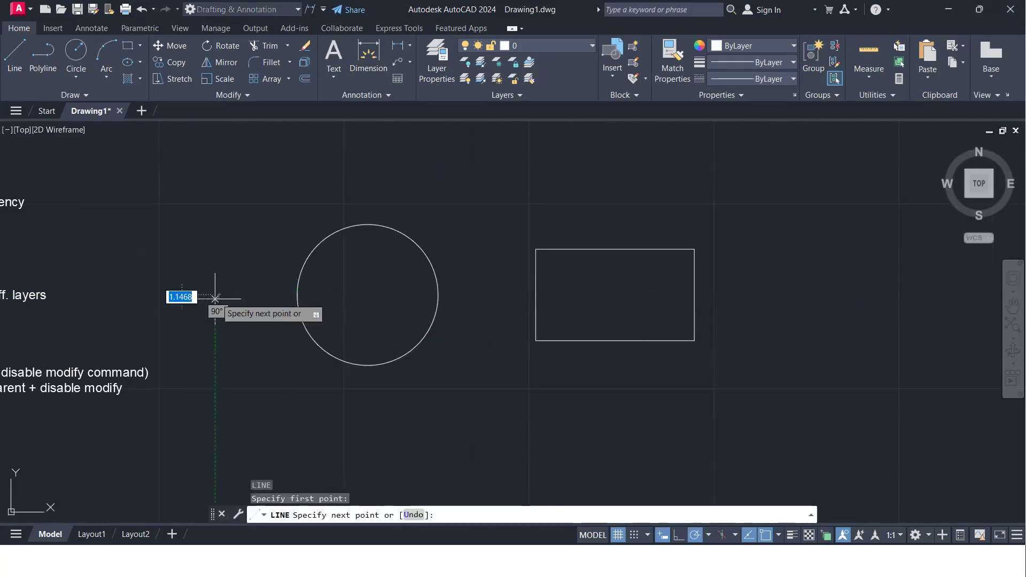
click(766, 294)
key(Return)
- Draw a vertical line through the circle's centre, extending above and below the circle
key(Return)
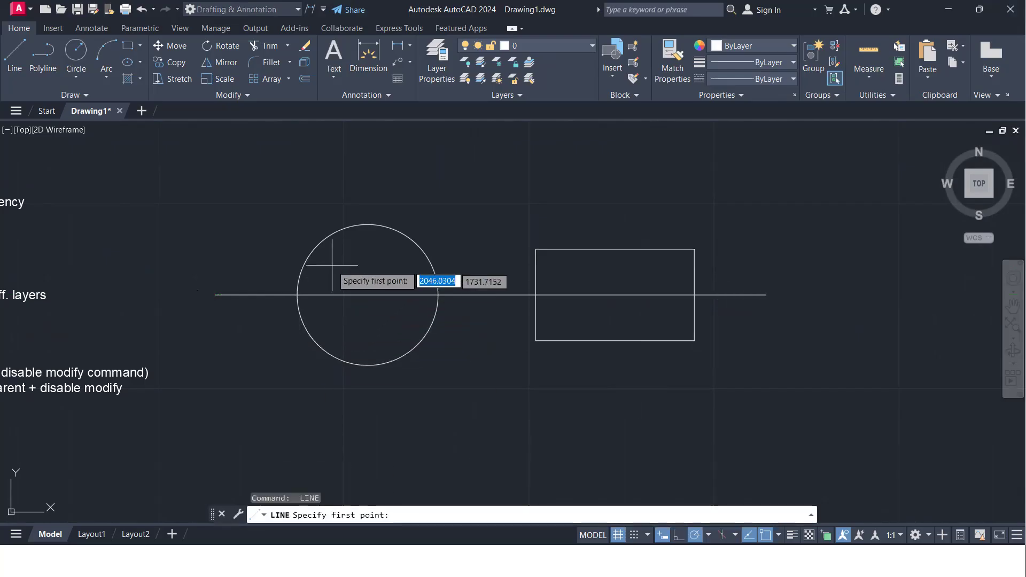
click(366, 164)
click(367, 419)
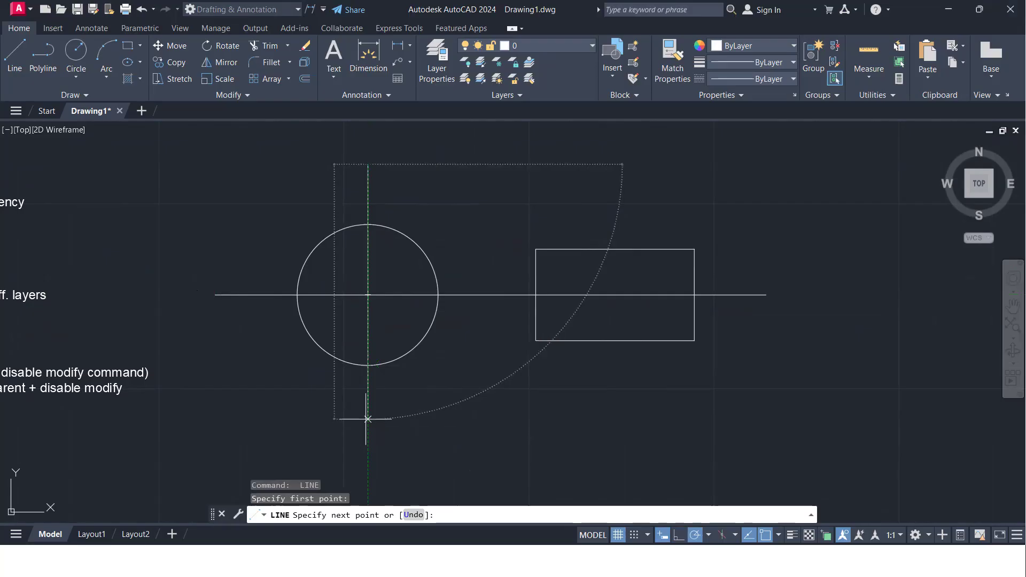
key(Return)
- Set the circle's object colour to yellow (248,215,49)
scroll(414, 396, down, 2)
middle_drag(524, 333, 483, 360)
scroll(363, 417, up, 2)
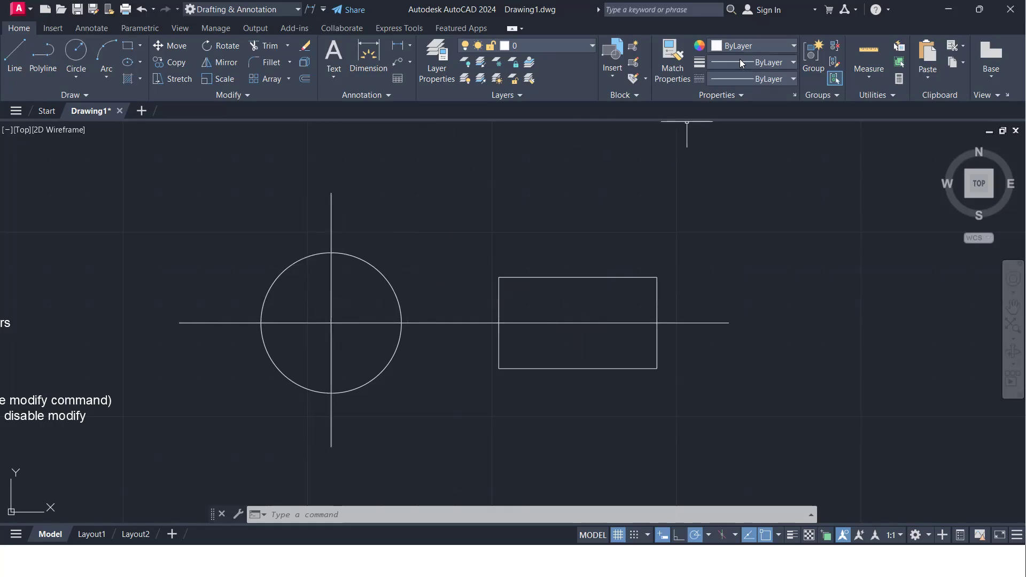
click(786, 47)
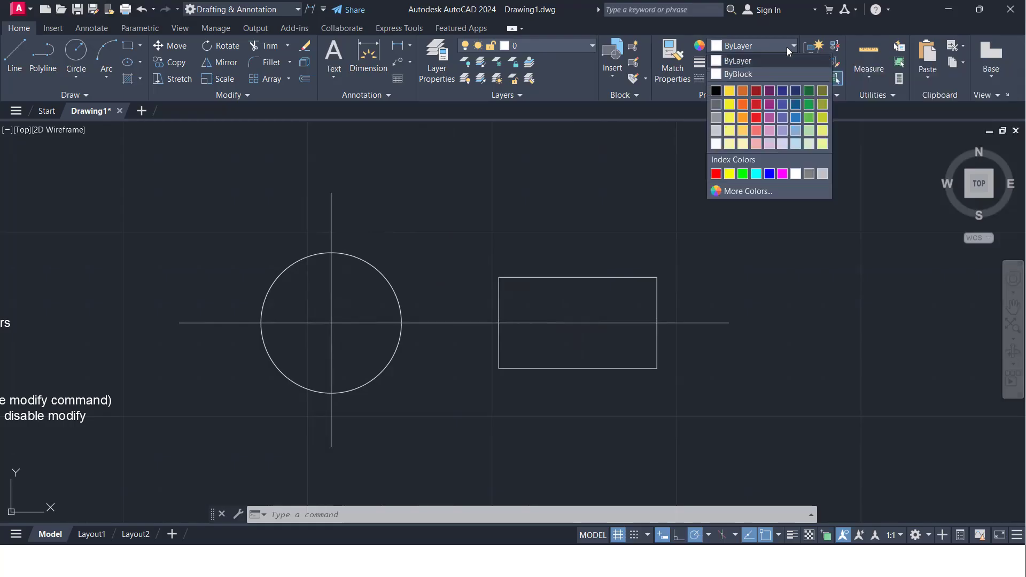
click(416, 233)
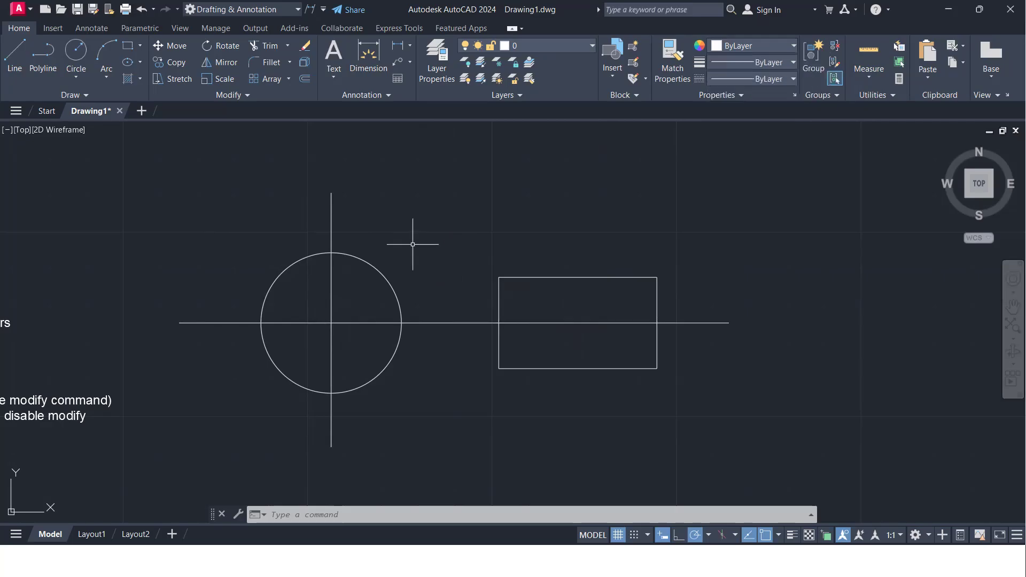
click(429, 287)
click(376, 254)
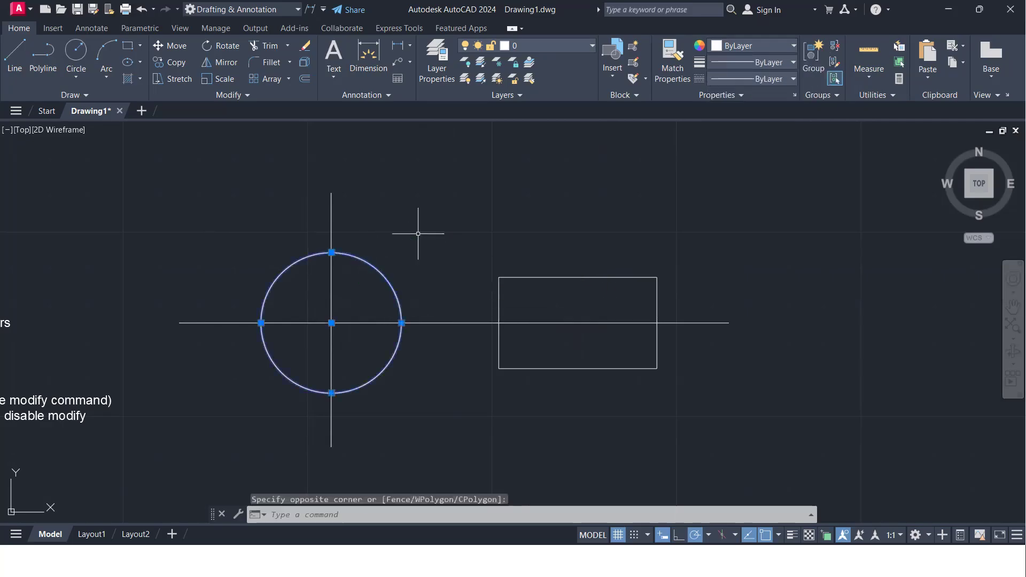
click(792, 45)
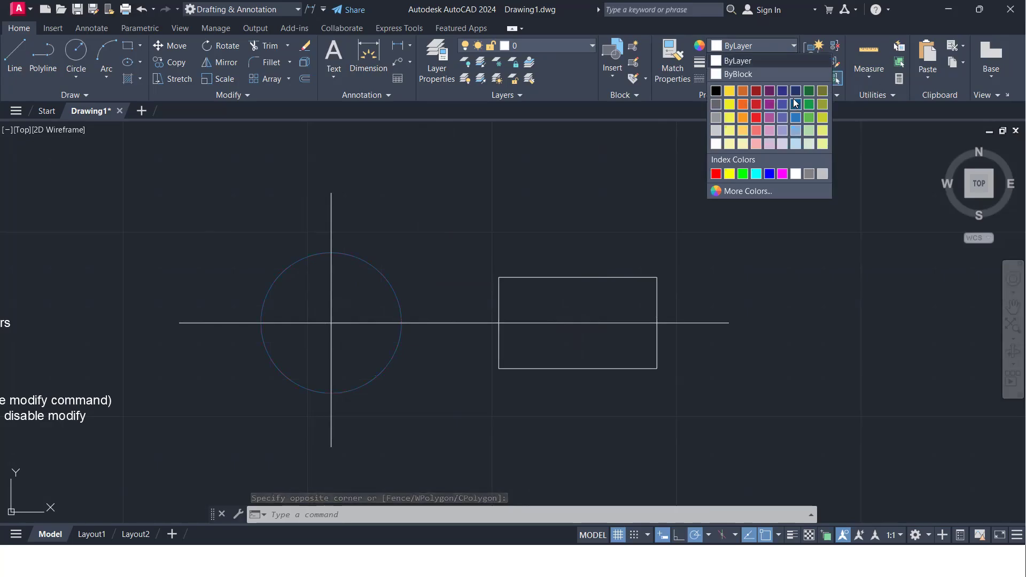
click(734, 92)
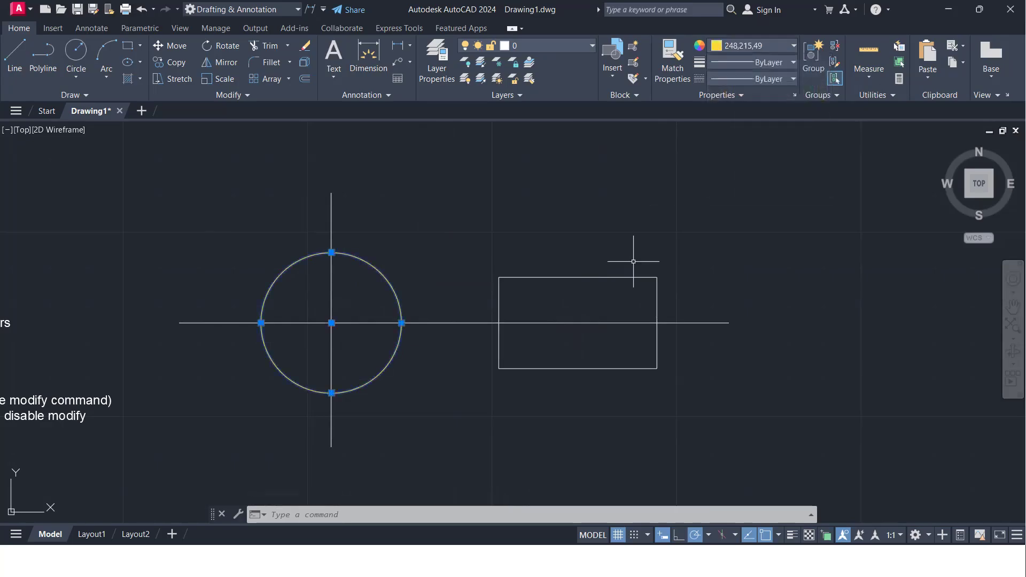
click(679, 282)
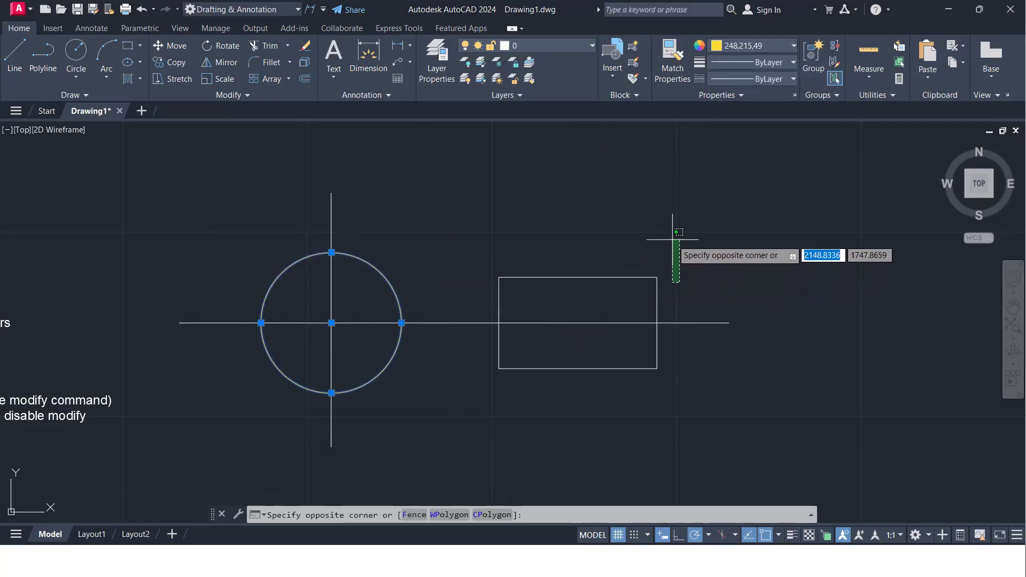
click(652, 235)
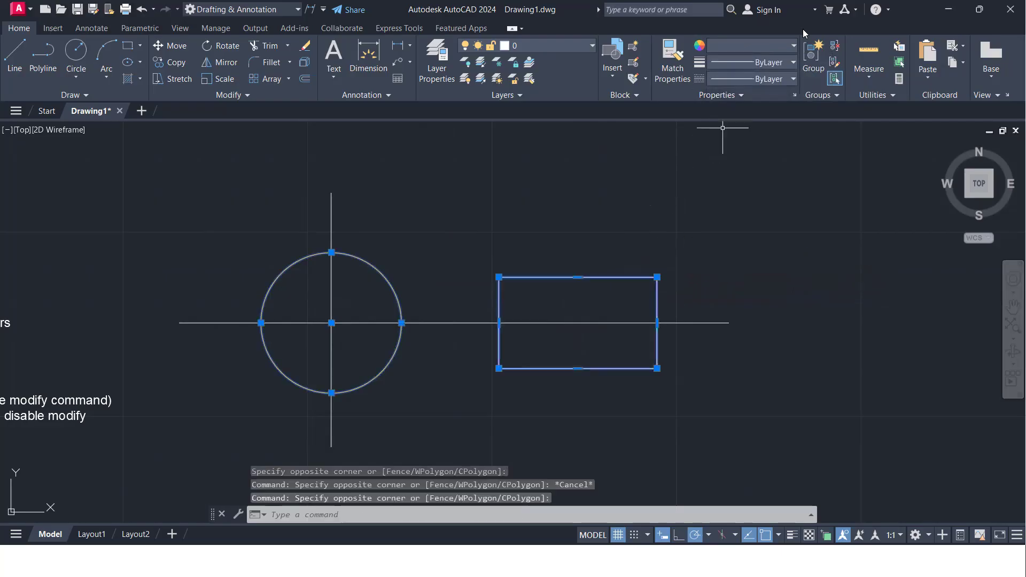
click(787, 50)
click(770, 104)
key(Escape)
- Set the rectangle's object colour to olive (153,155,55) and clear the selection
click(690, 291)
click(604, 251)
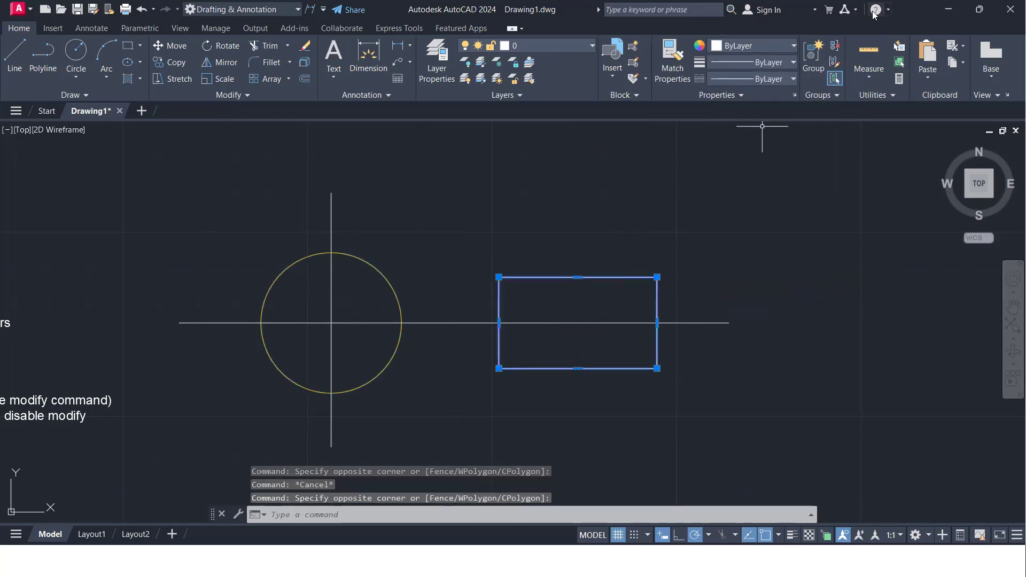
click(793, 50)
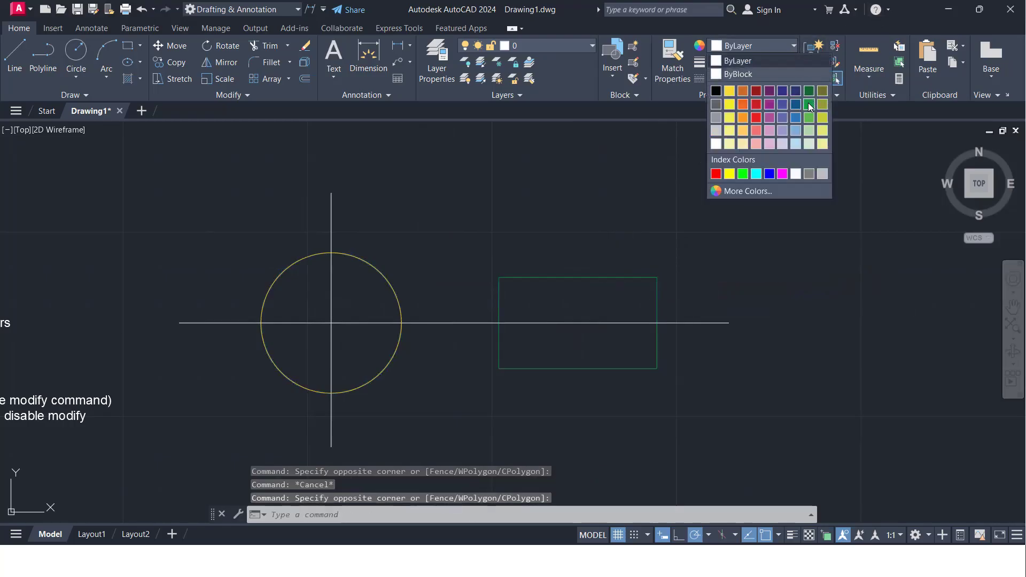
click(821, 104)
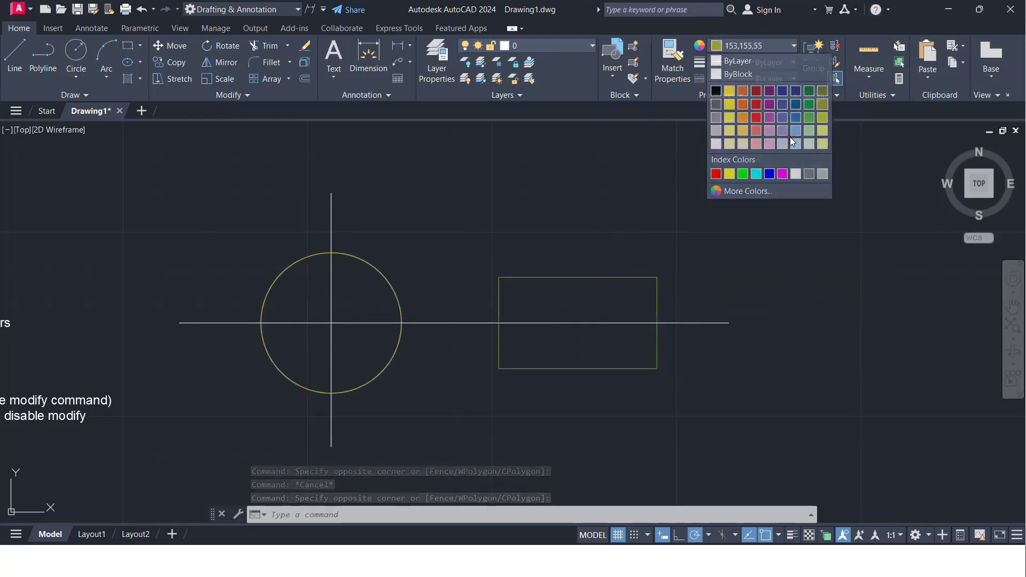
click(463, 235)
key(Escape)
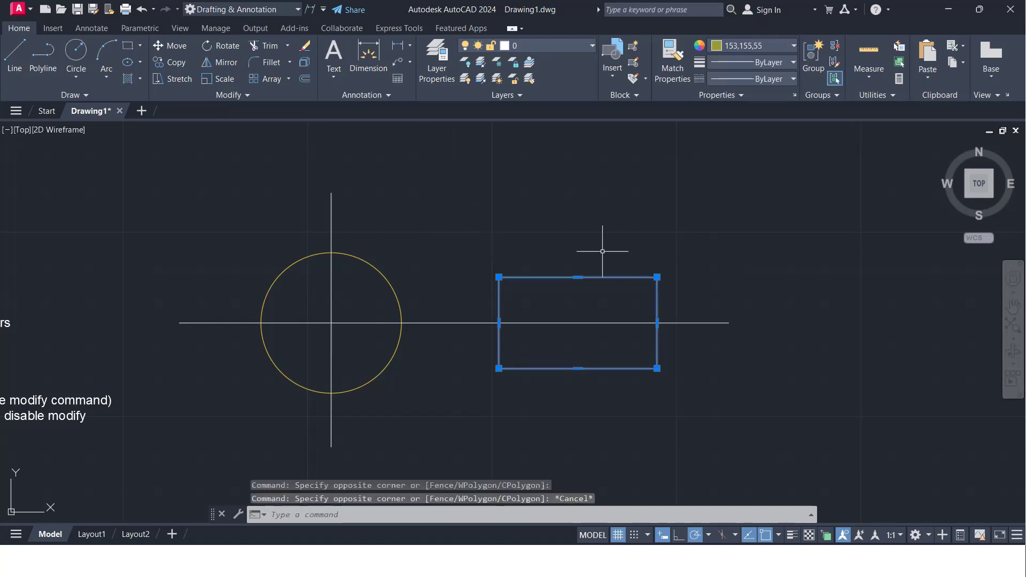
key(Escape)
- Set the object colour of the horizontal and vertical lines to purple (169,83,160) and clear the selection
scroll(417, 299, up, 4)
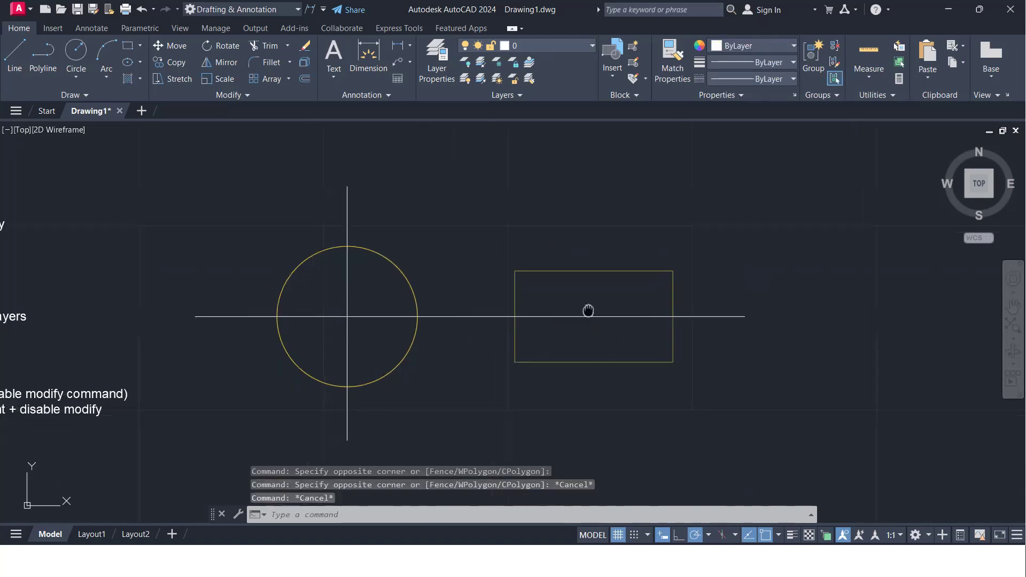
click(421, 325)
click(378, 298)
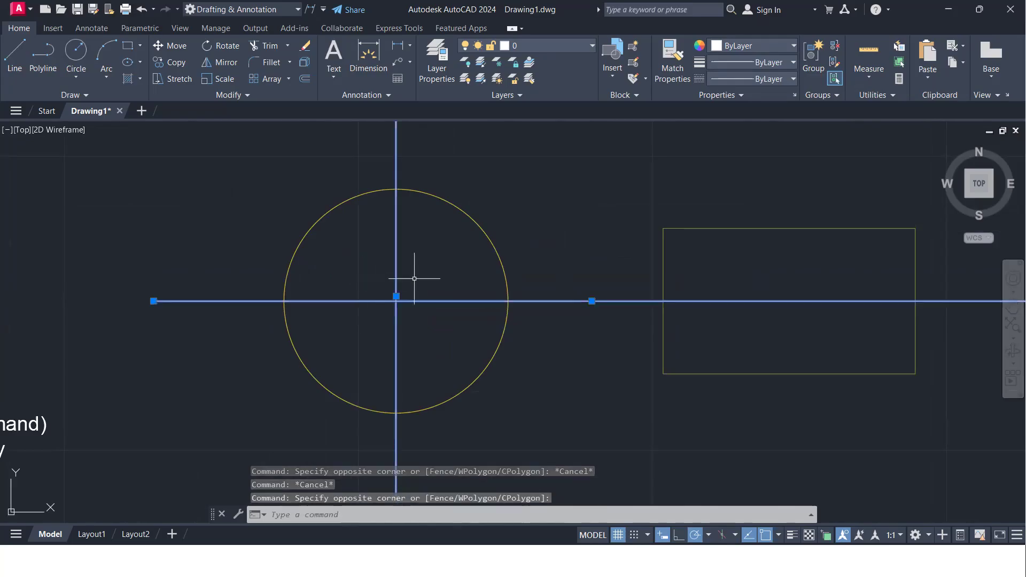
click(780, 44)
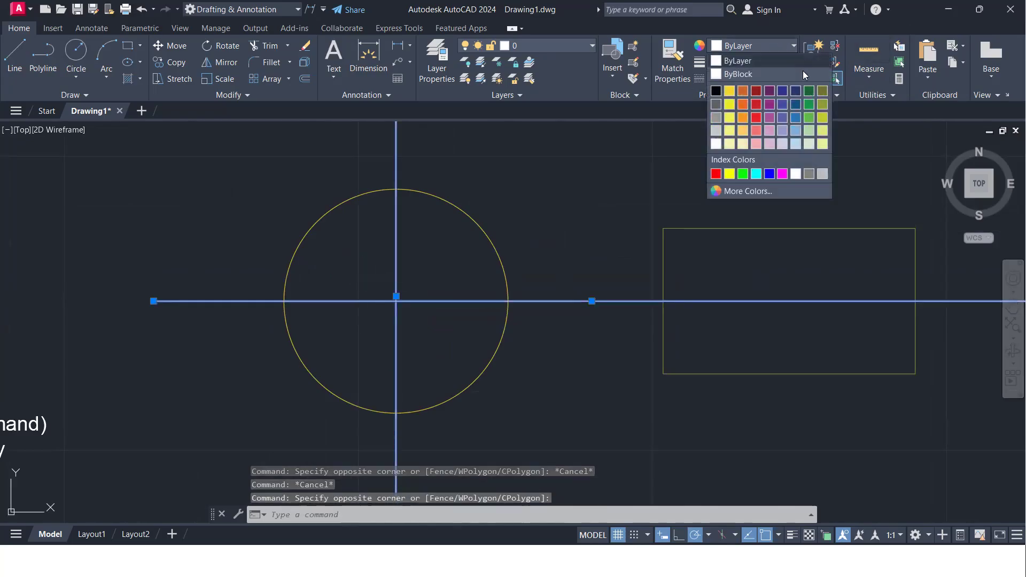
click(767, 117)
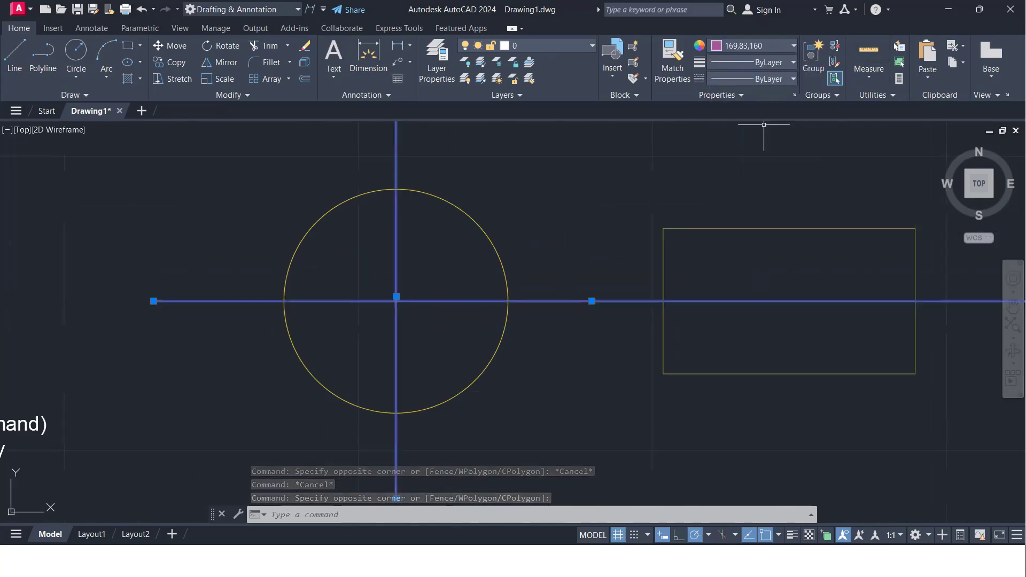
click(785, 45)
click(555, 192)
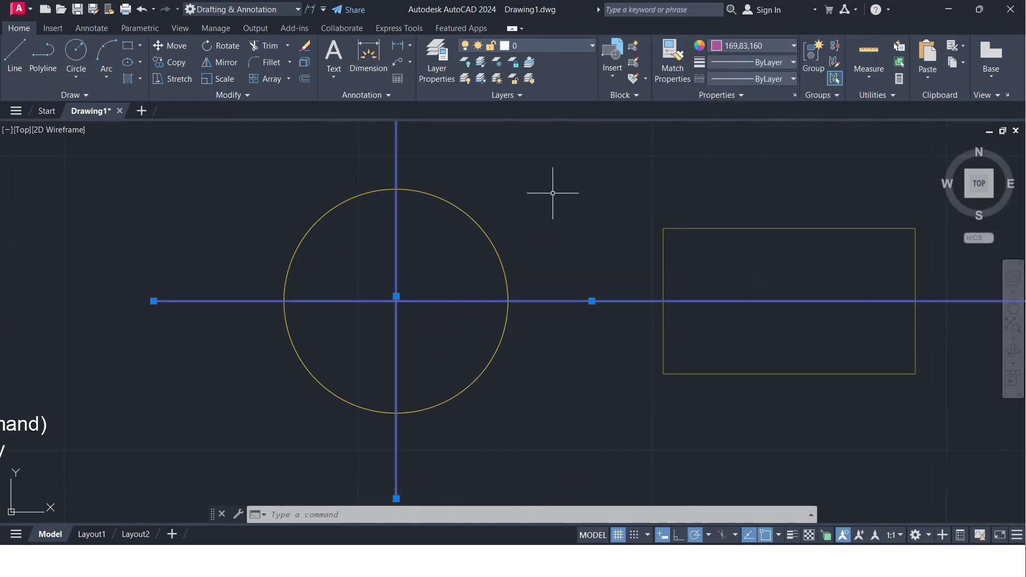
key(Escape)
scroll(481, 283, down, 4)
scroll(450, 293, up, 2)
scroll(450, 294, up, 2)
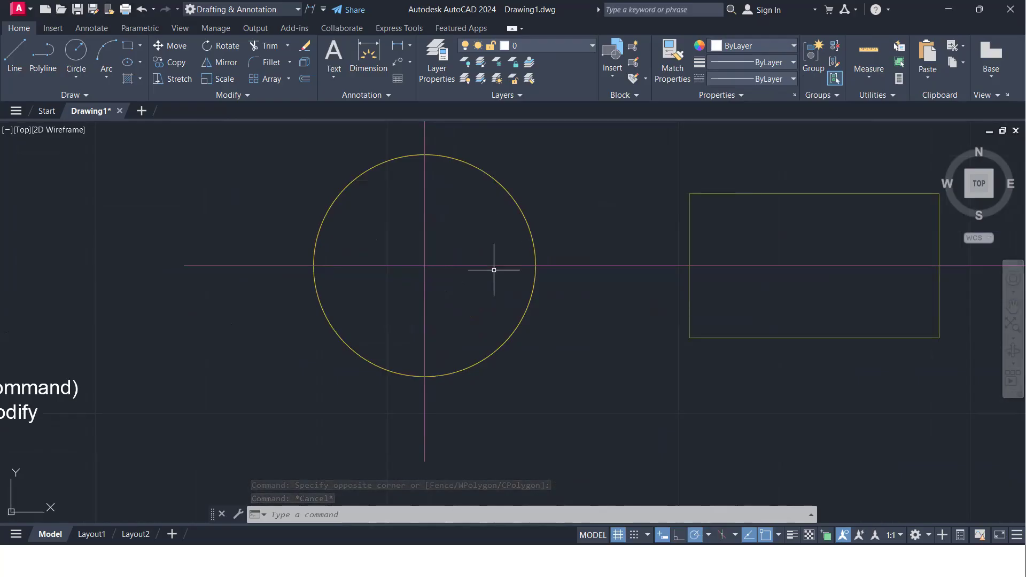
scroll(499, 278, down, 2)
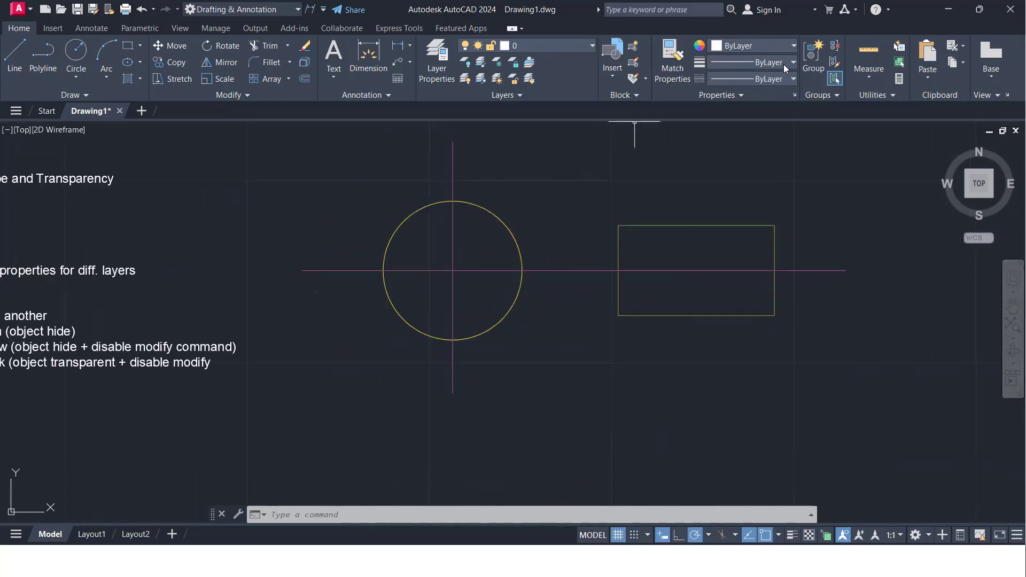
- Examine the index colours, true colours and colour books offered in the Select Color dialog, and close it without choosing a colour
click(776, 50)
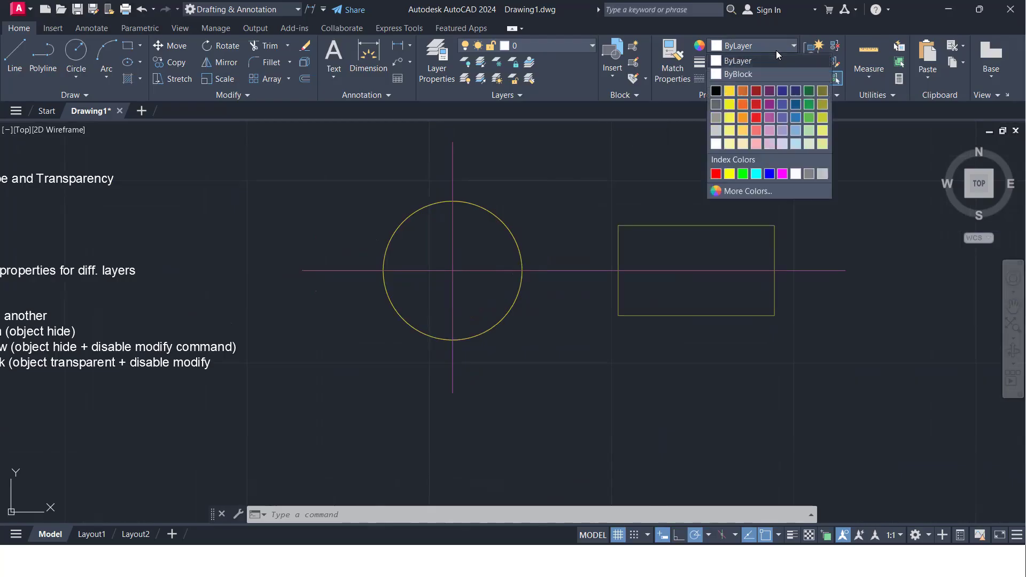
click(740, 192)
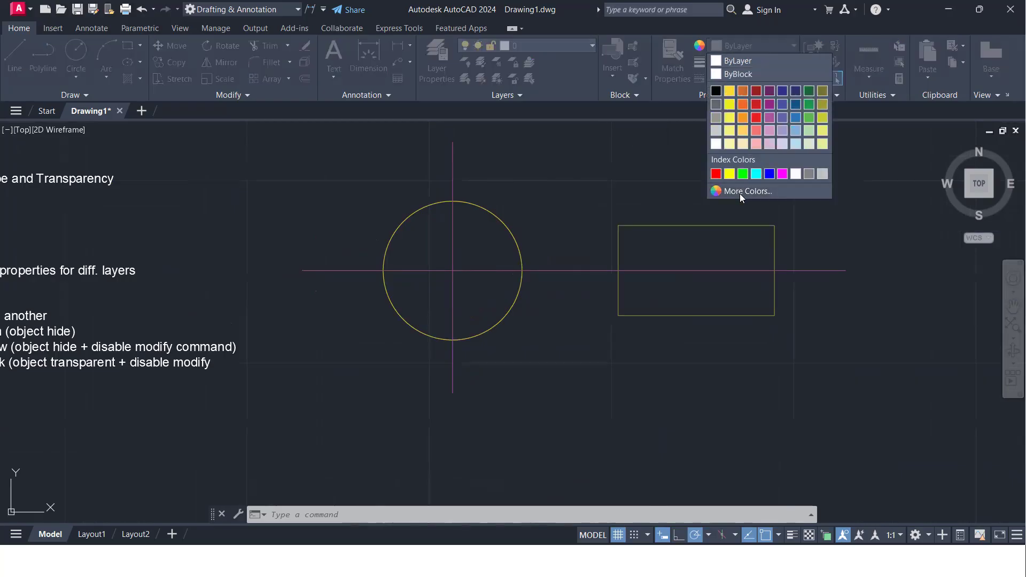
drag(463, 156, 503, 112)
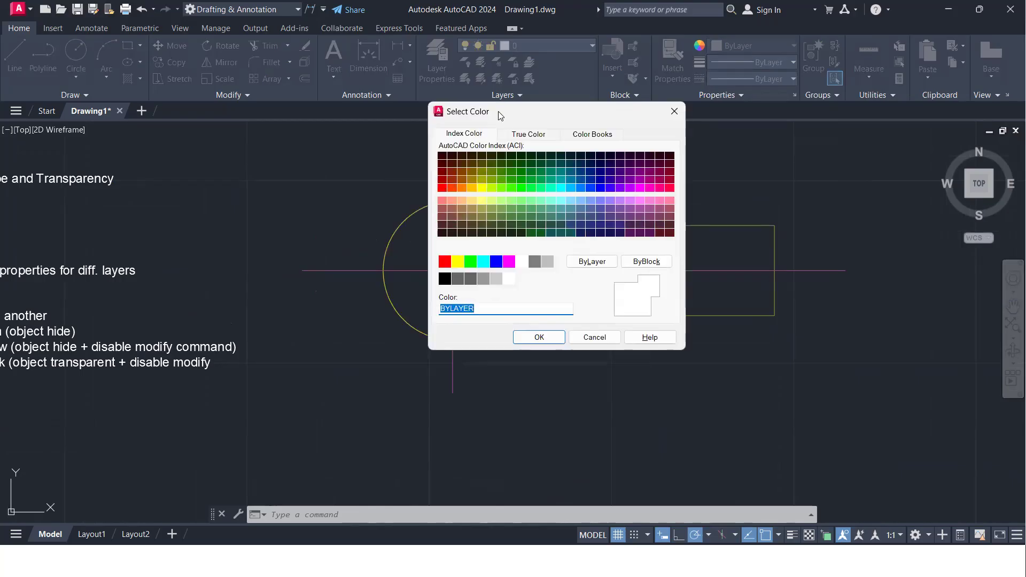
click(535, 138)
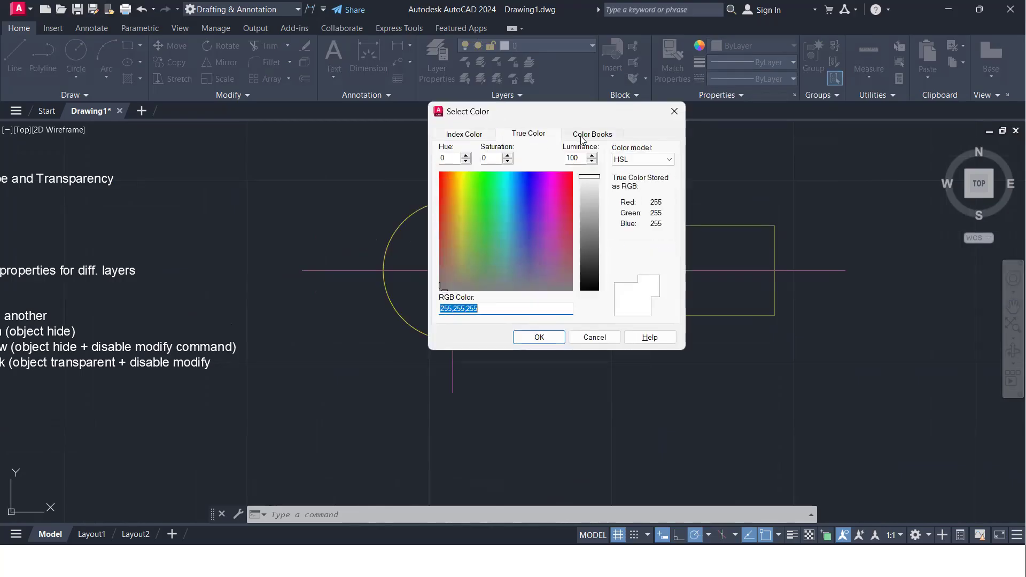
click(586, 137)
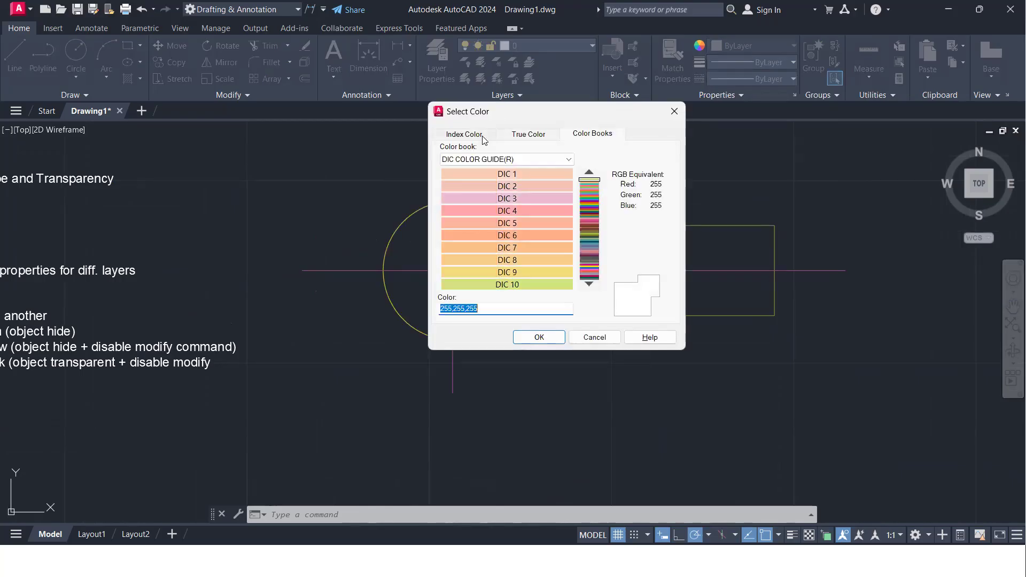
click(527, 136)
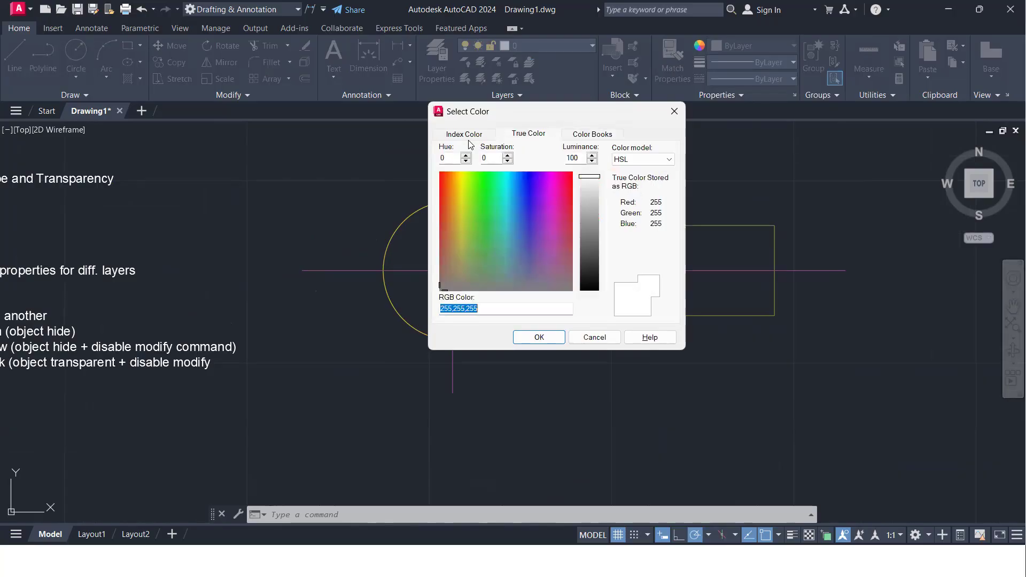
click(470, 139)
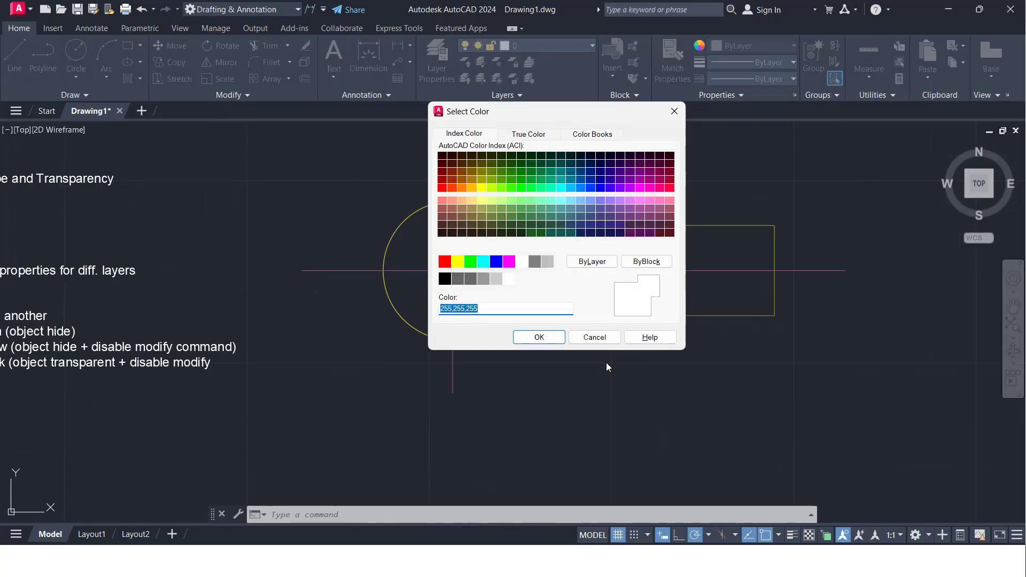
click(675, 111)
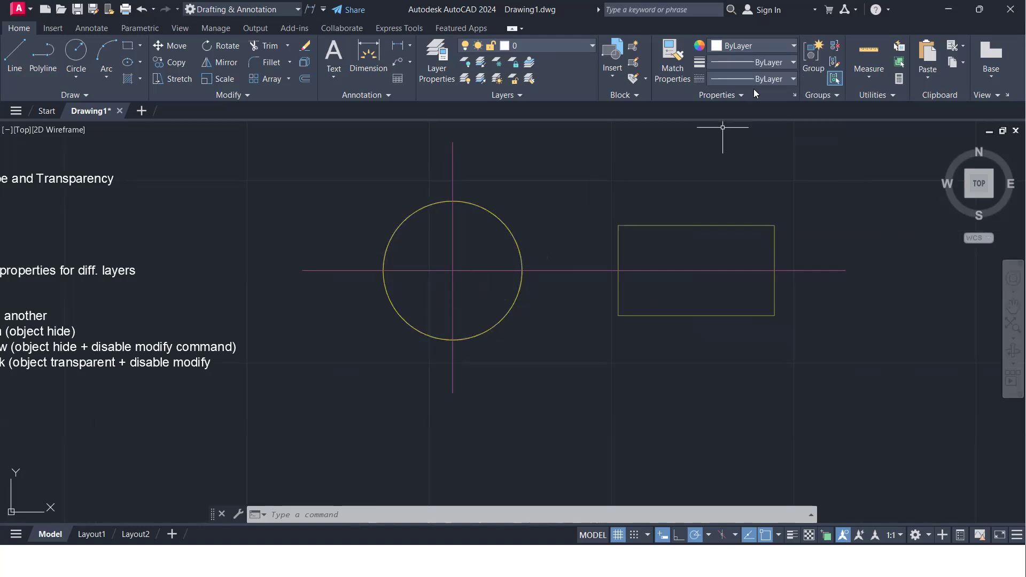
- Set the circle's lineweight to 0.35 mm
click(791, 62)
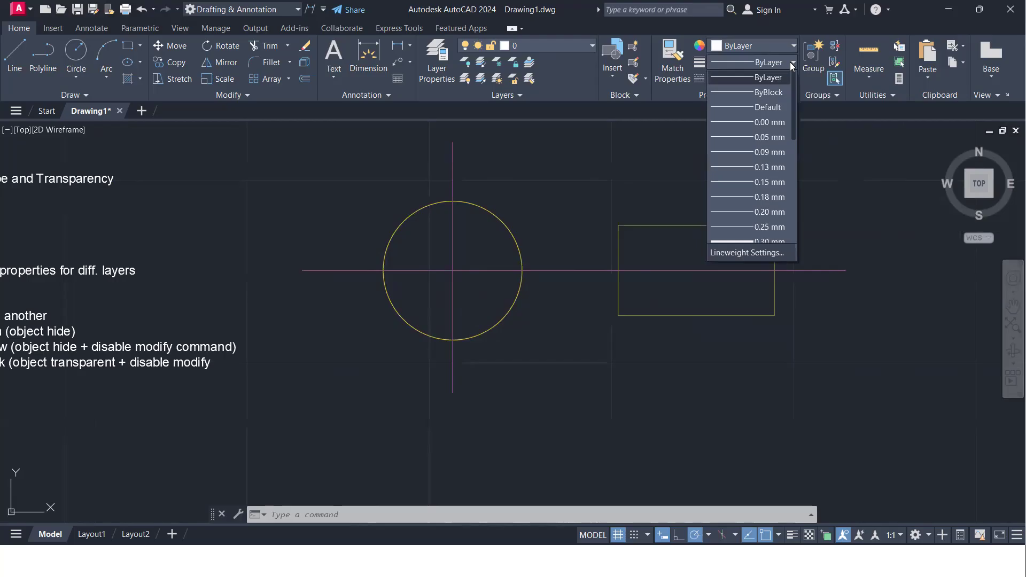
click(529, 235)
click(535, 250)
click(482, 227)
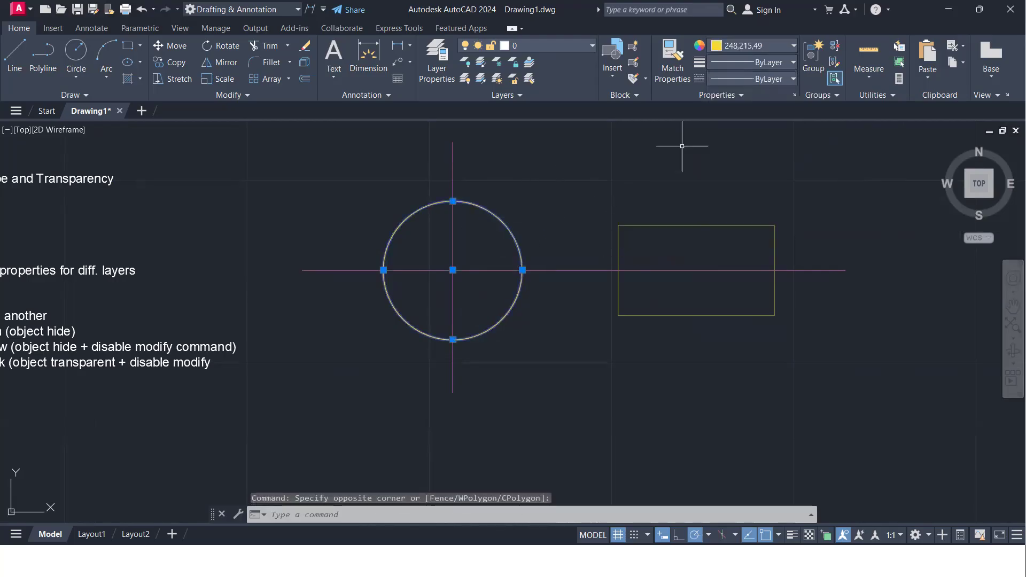
click(793, 63)
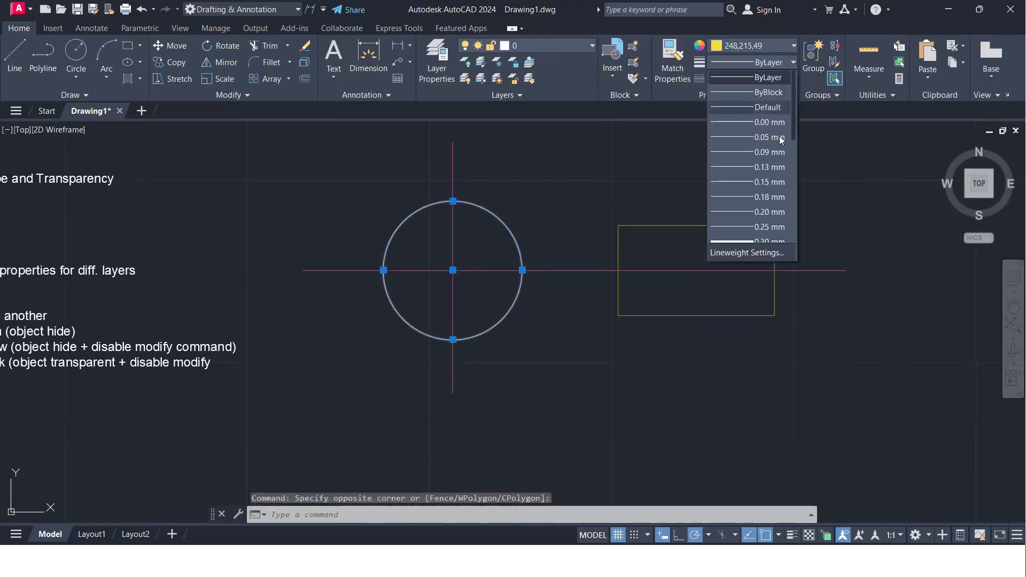
scroll(768, 227, down, 1)
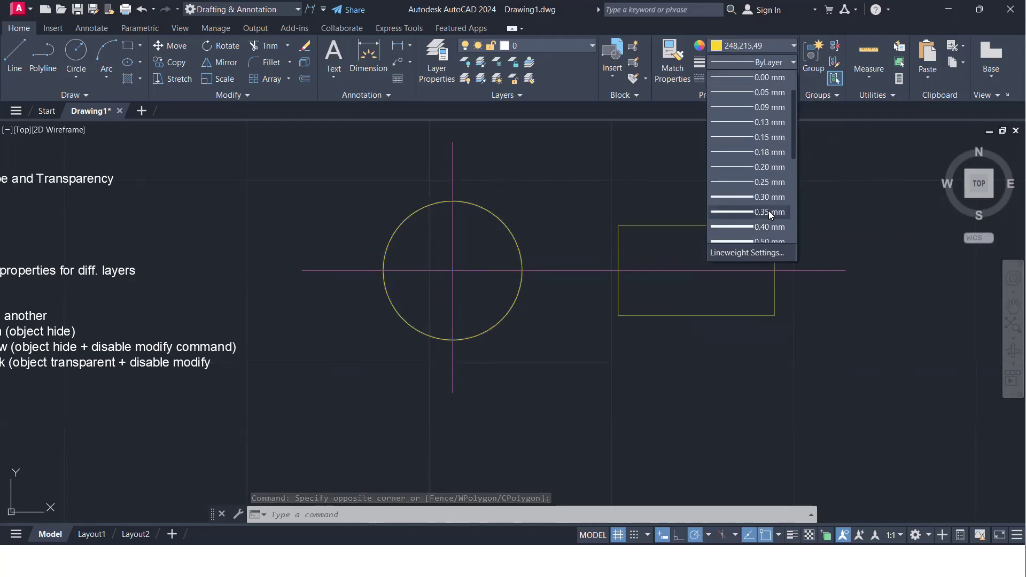
click(767, 212)
- Add the rectangle to the selection, set the lineweight of both shapes to 0.35 mm, and turn on the lineweight display
click(821, 233)
click(745, 199)
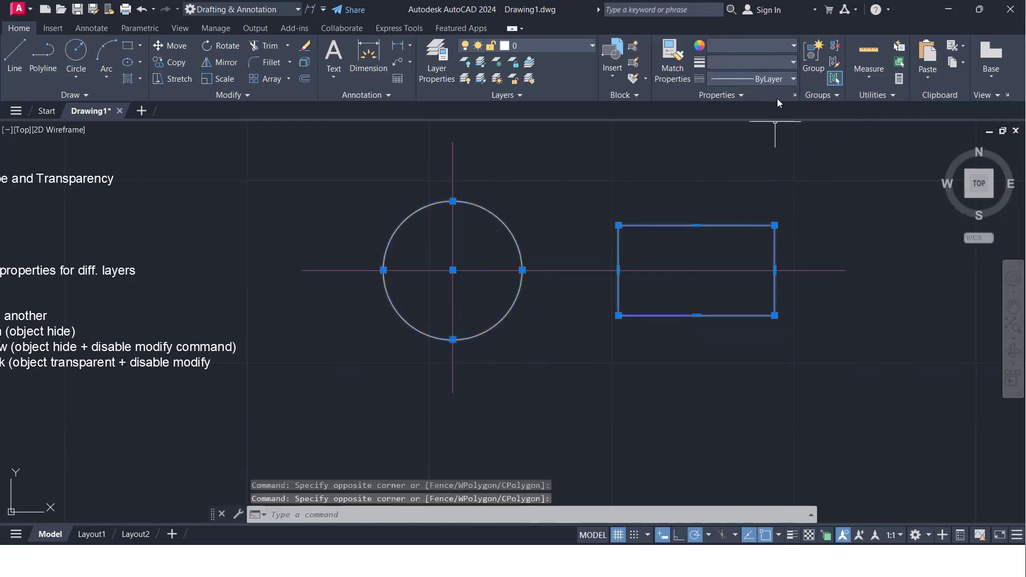
click(789, 61)
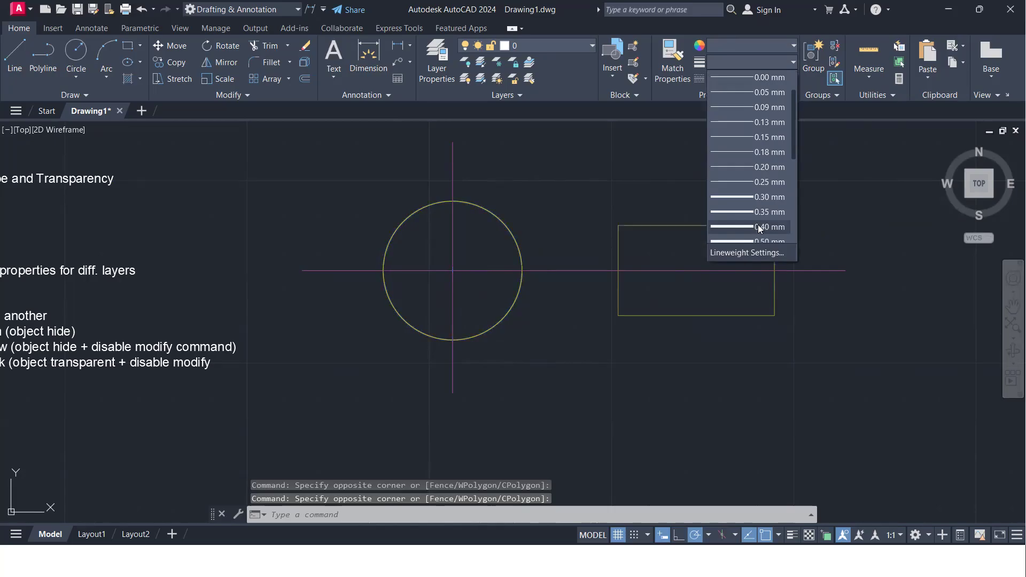
click(761, 213)
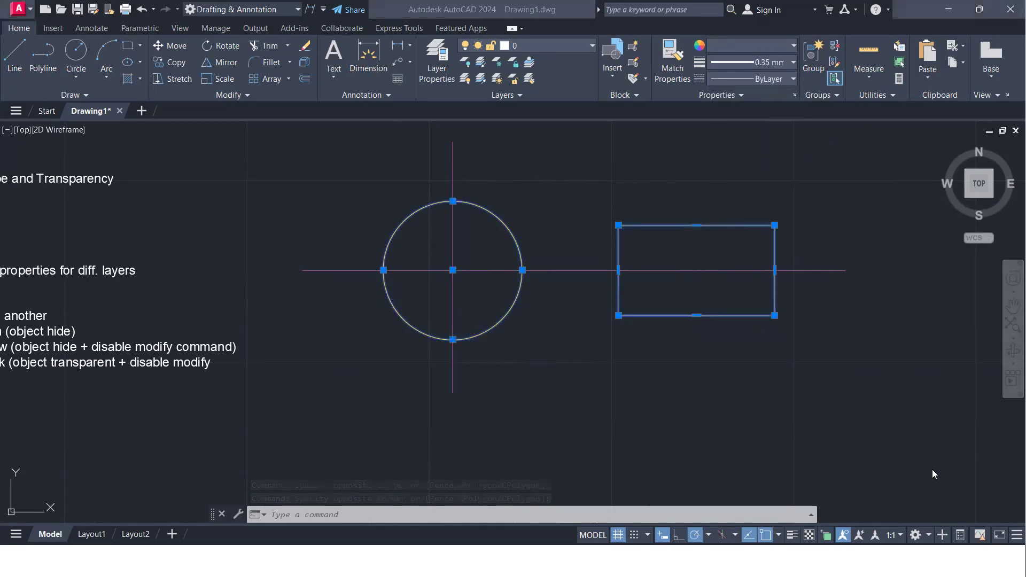
click(793, 537)
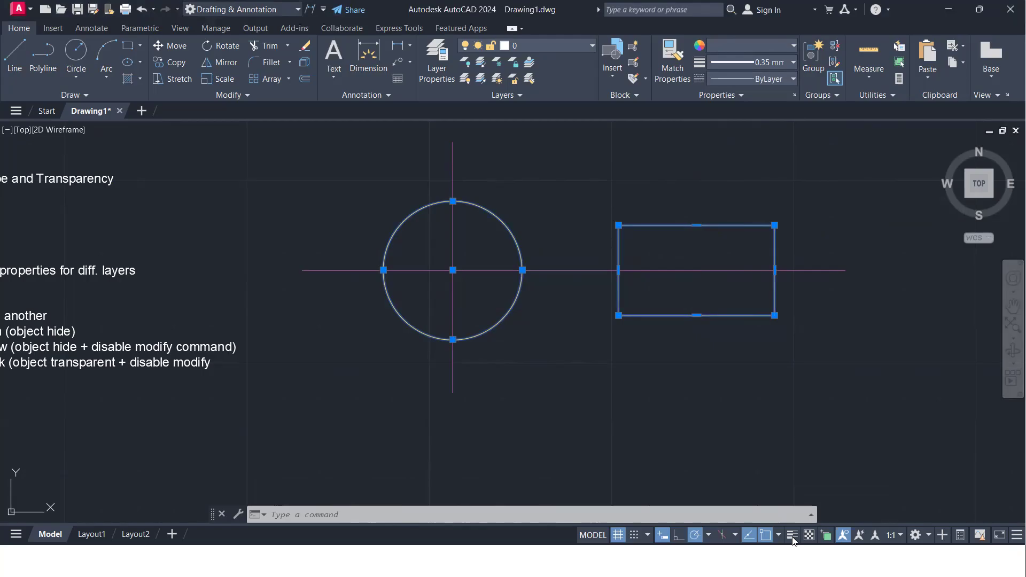
click(793, 534)
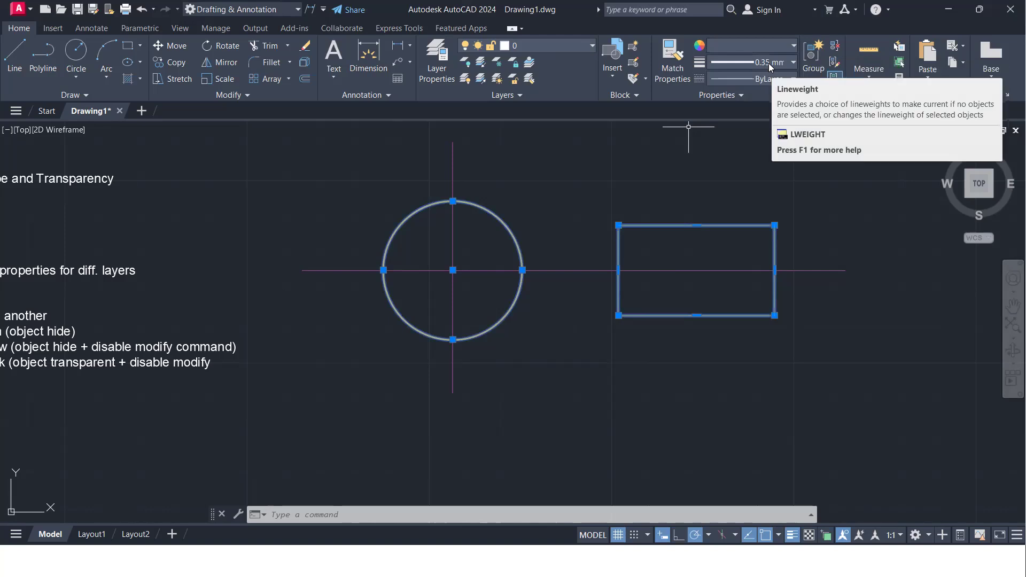
- Load the ISO dash linetype ACAD_ISO02W100 from acadiso.lin through the Linetype Manager
click(769, 80)
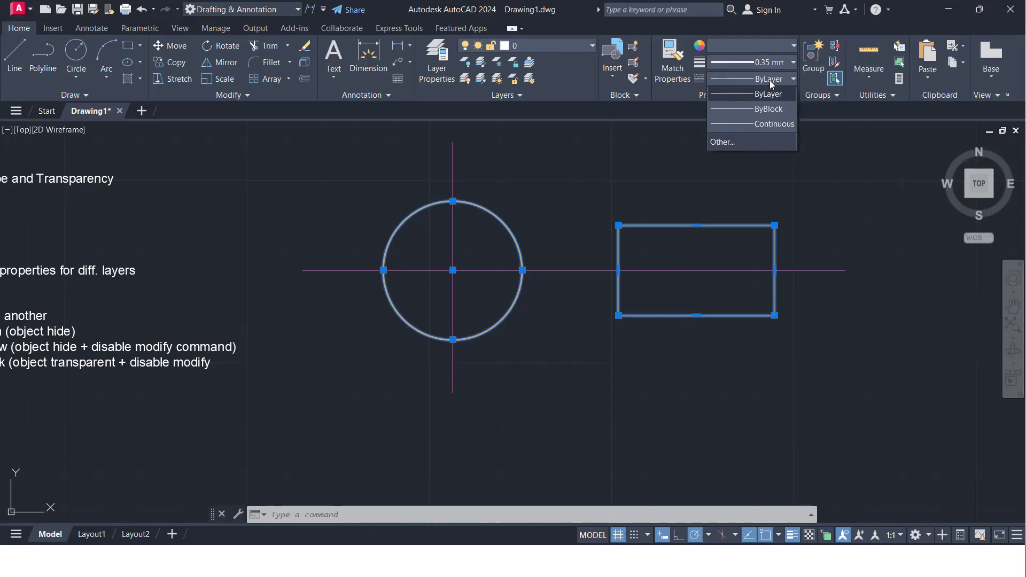
click(741, 143)
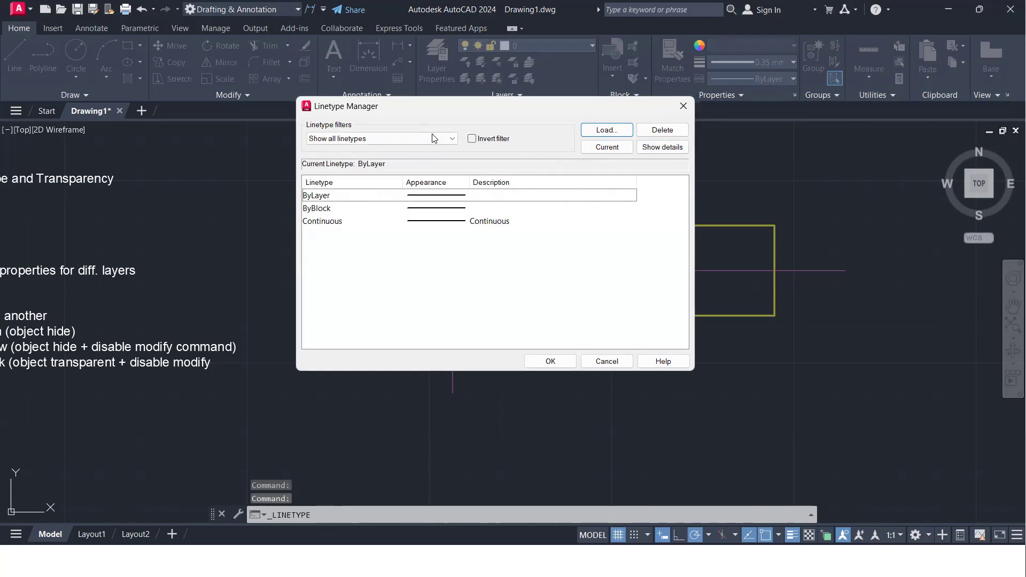
mouse_move(409, 109)
mouse_down()
mouse_move(421, 96)
mouse_move(411, 119)
mouse_up()
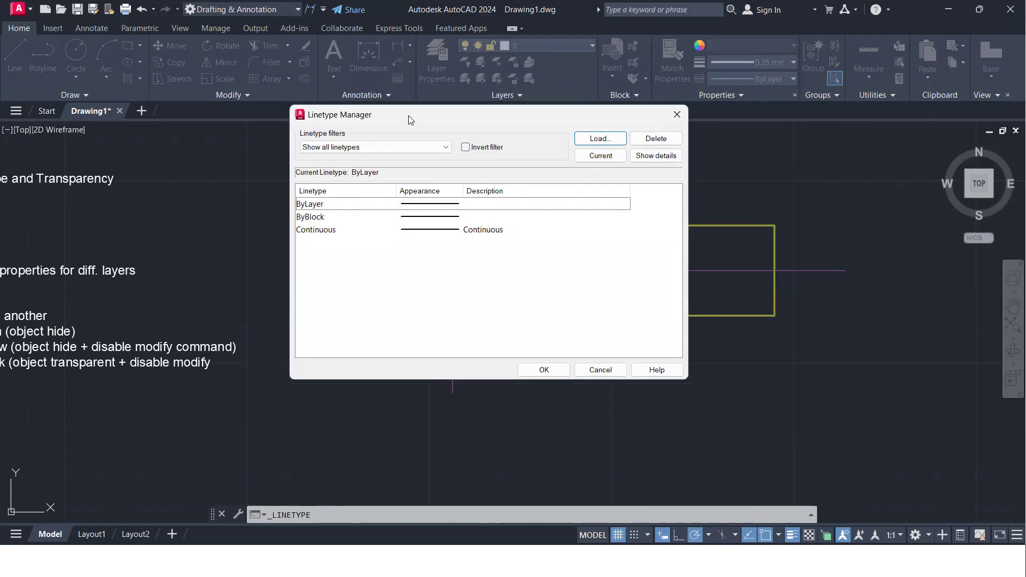
click(600, 139)
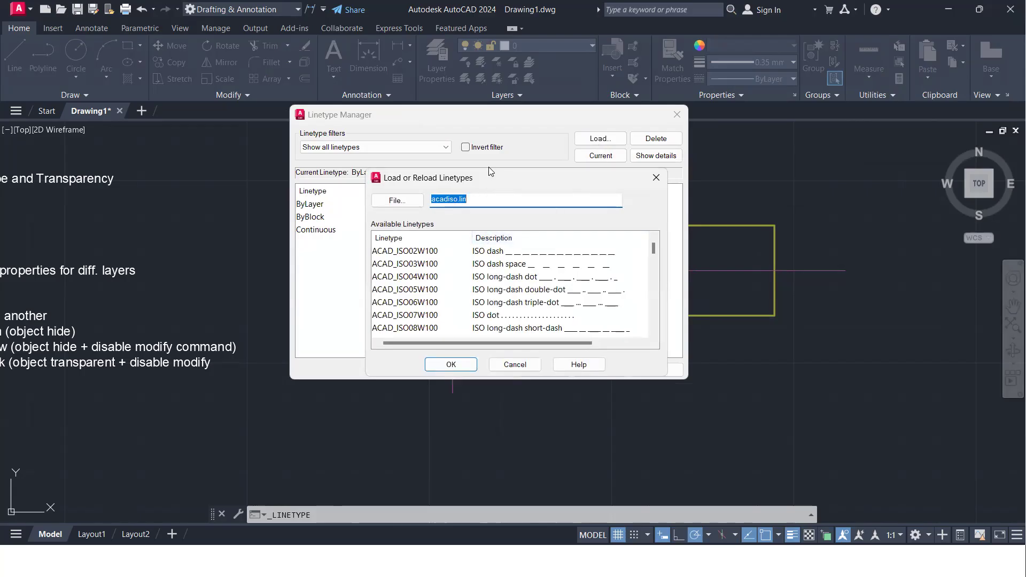
drag(490, 172, 468, 135)
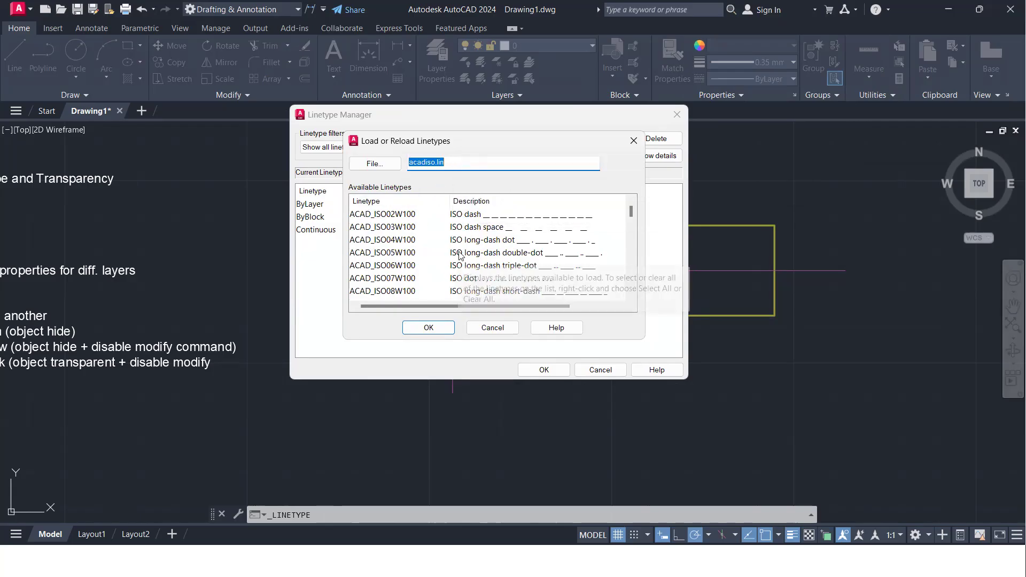
click(477, 218)
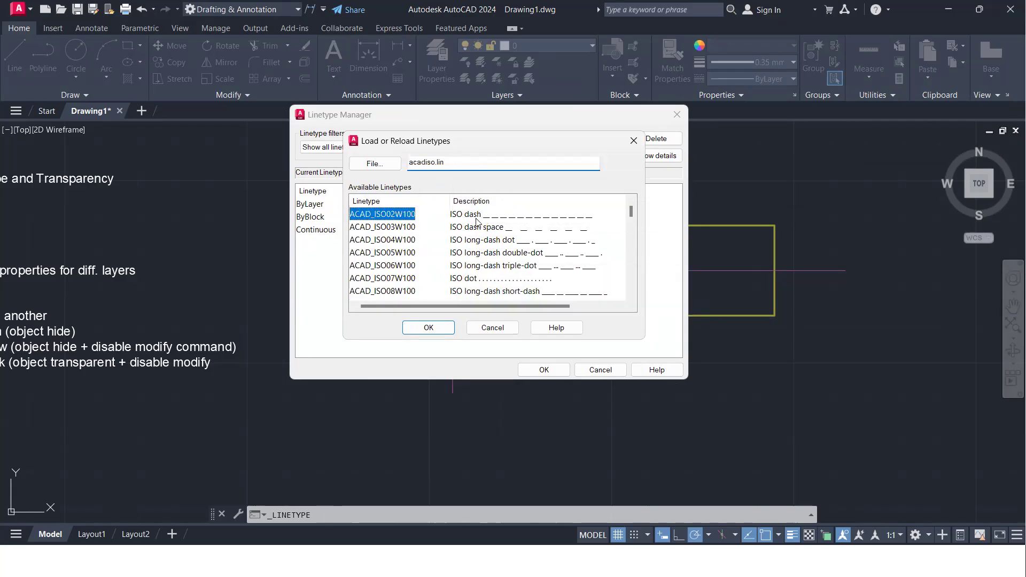
click(435, 330)
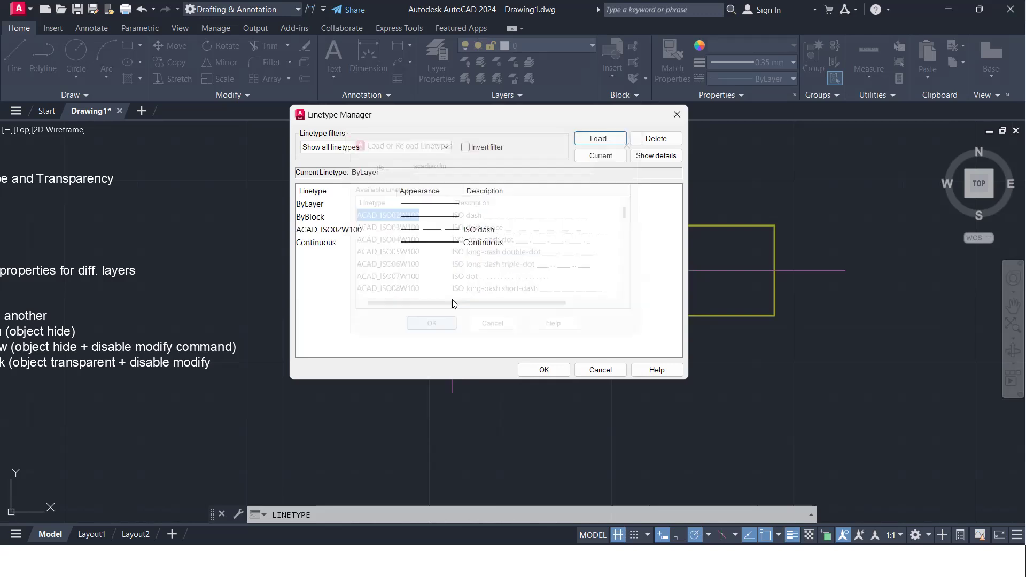
- Load the BORDER linetype from acadiso.lin into the drawing
click(612, 138)
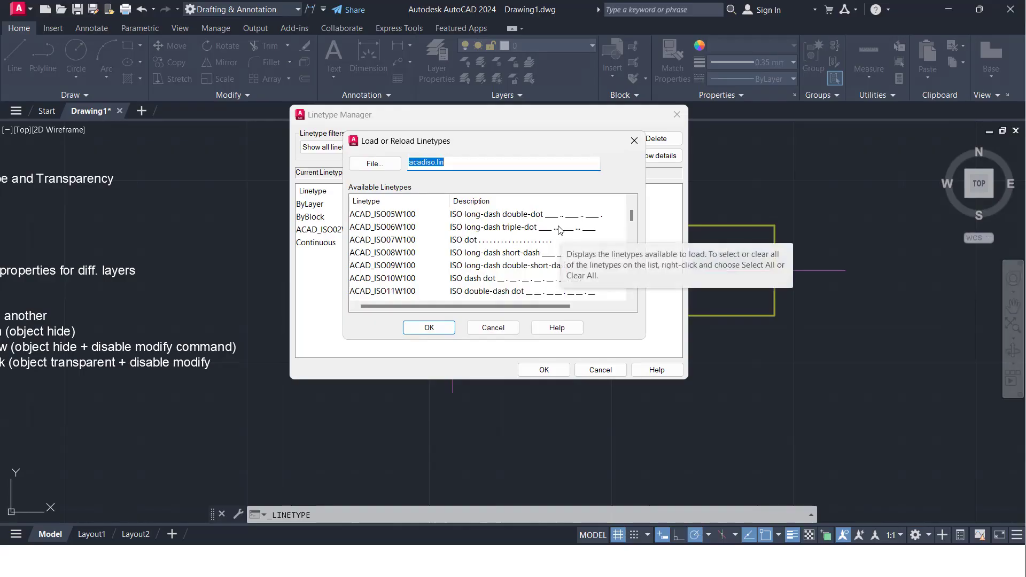
scroll(559, 230, down, 1)
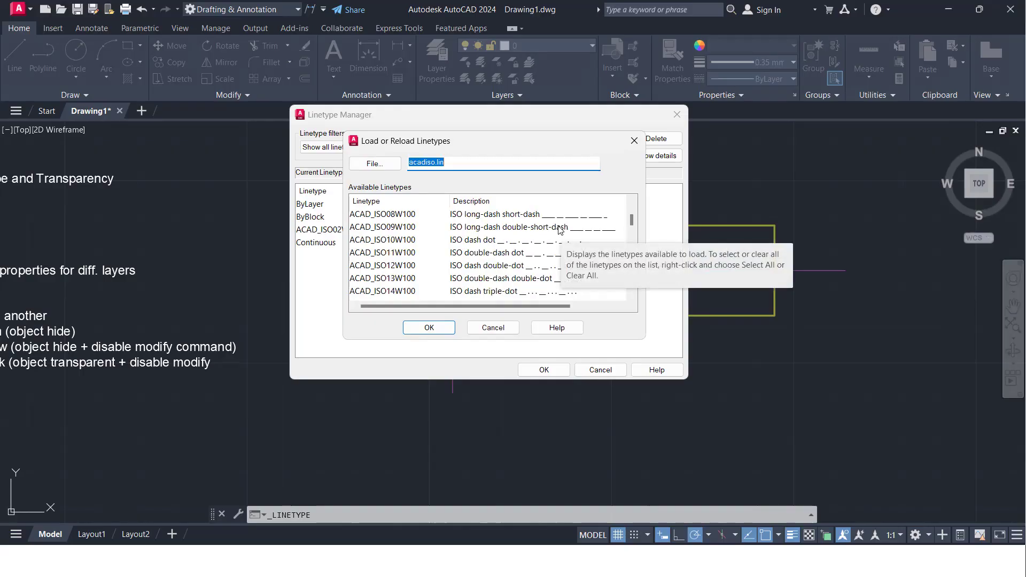
scroll(560, 230, down, 2)
click(461, 255)
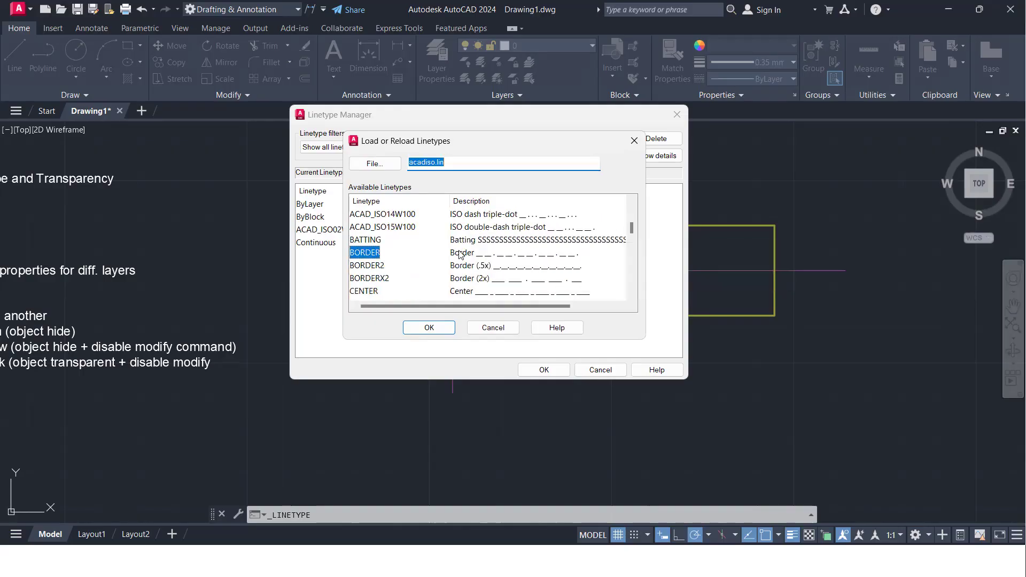
click(429, 327)
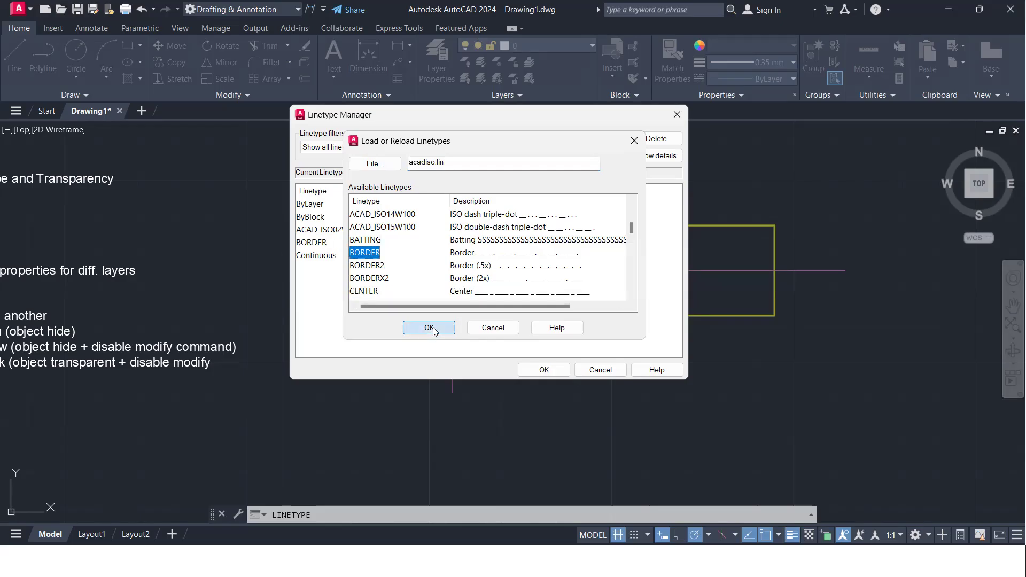
- Load the CENTER linetype from acadiso.lin into the drawing
click(599, 138)
scroll(467, 256, down, 3)
scroll(467, 256, down, 1)
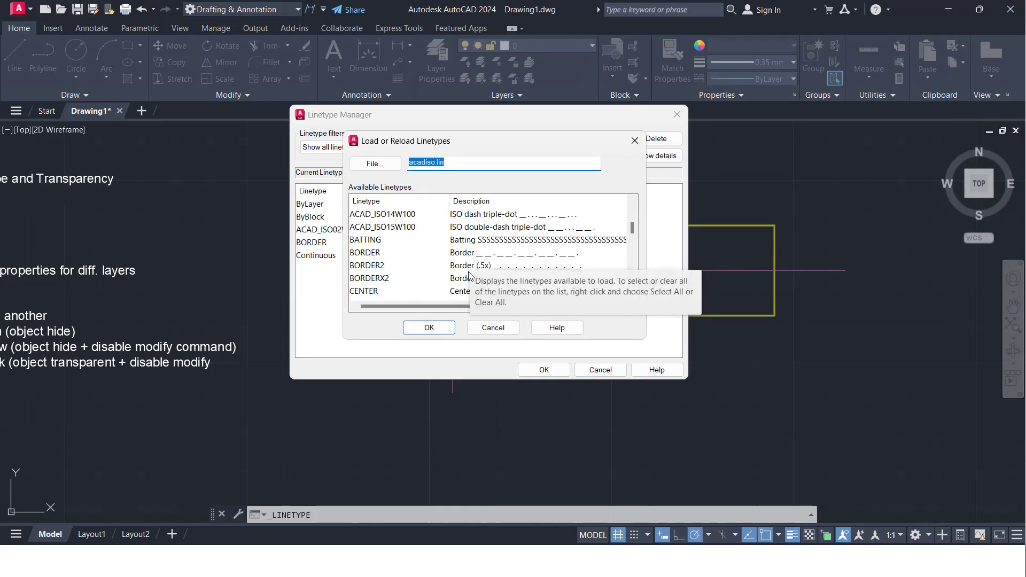
click(459, 292)
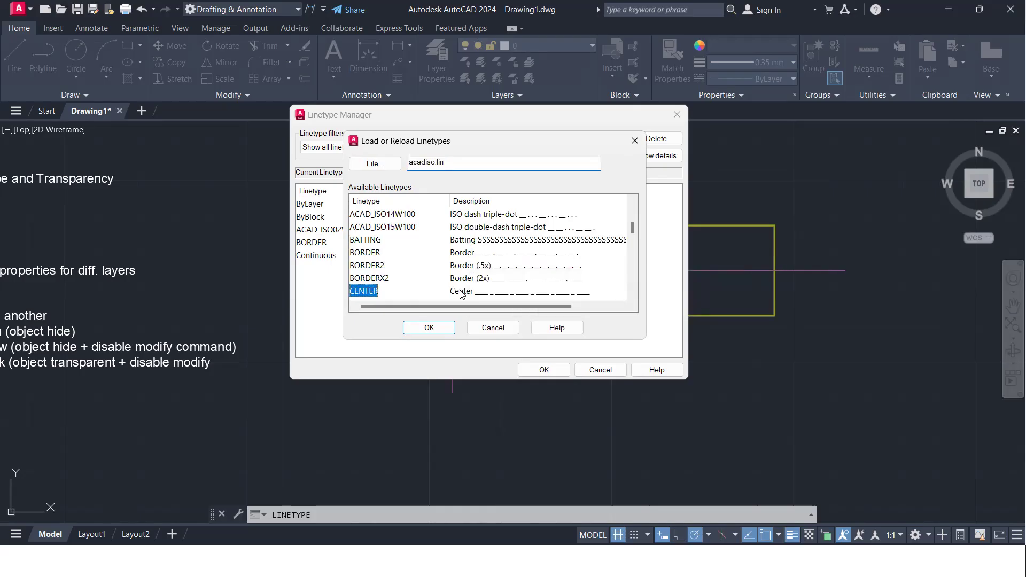
click(430, 328)
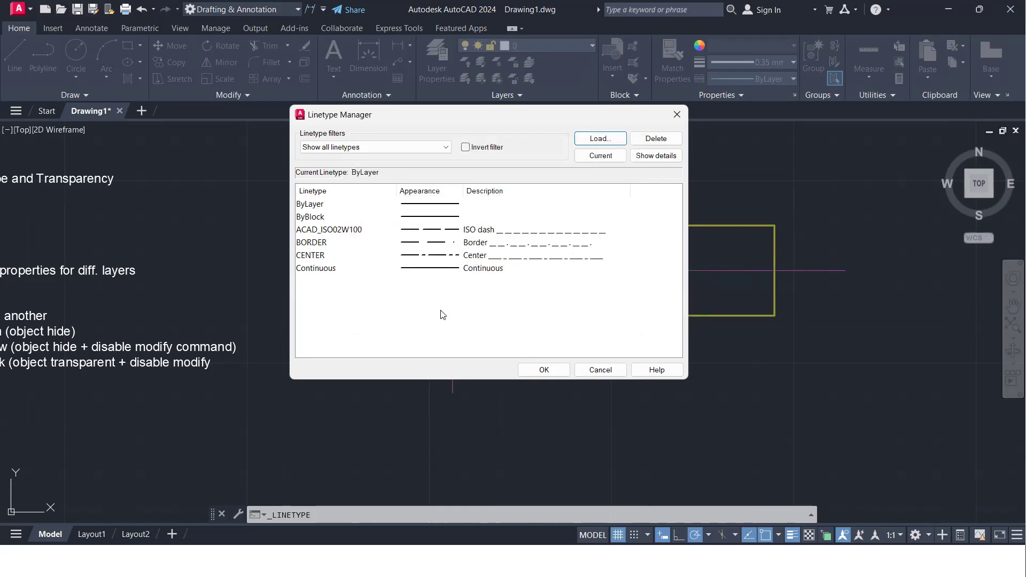
- Load the HIDDEN linetype from acadiso.lin and close the Linetype Manager
click(600, 138)
scroll(501, 252, down, 5)
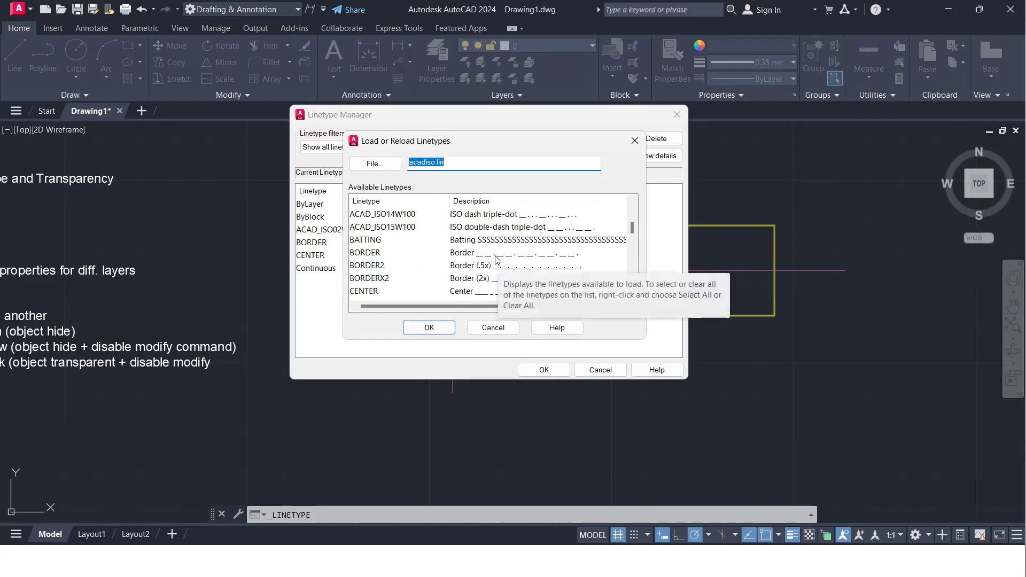
scroll(496, 260, down, 1)
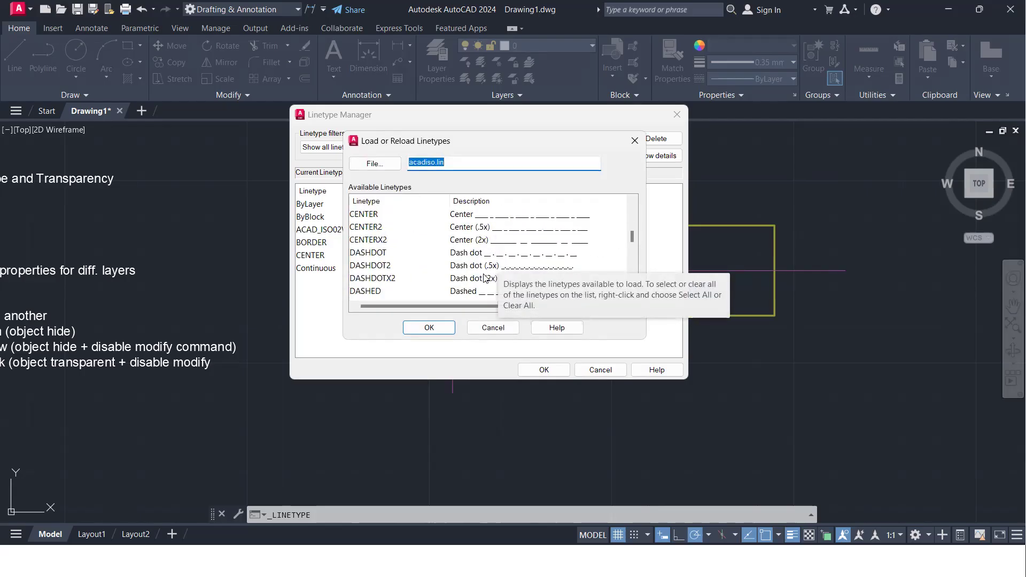
scroll(484, 279, down, 3)
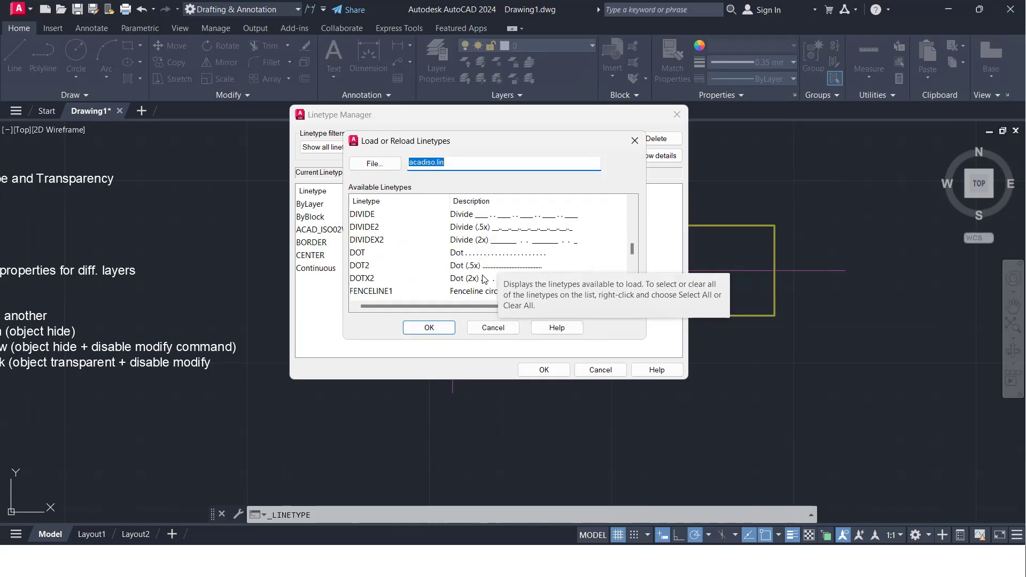
scroll(484, 279, down, 2)
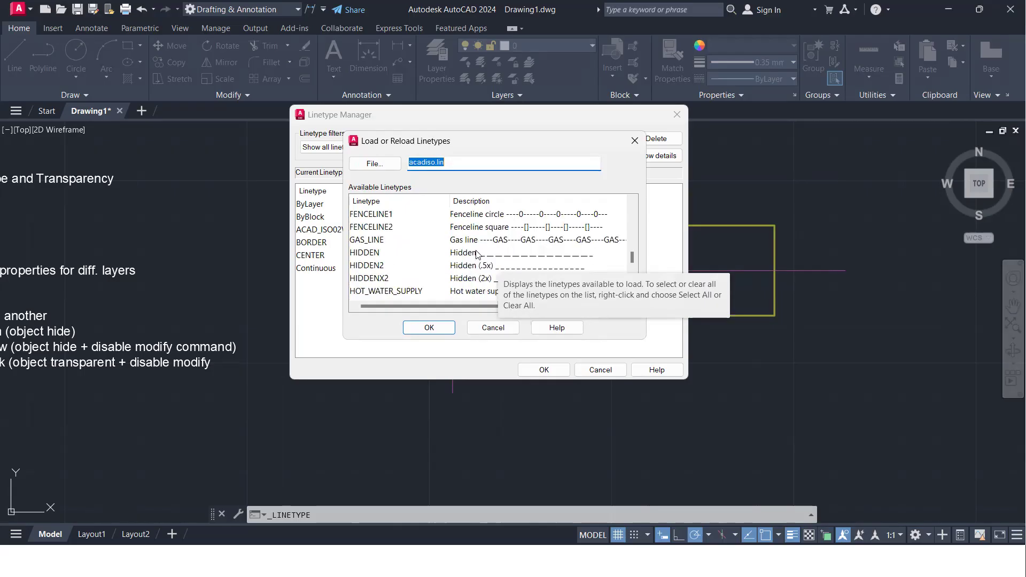
click(477, 254)
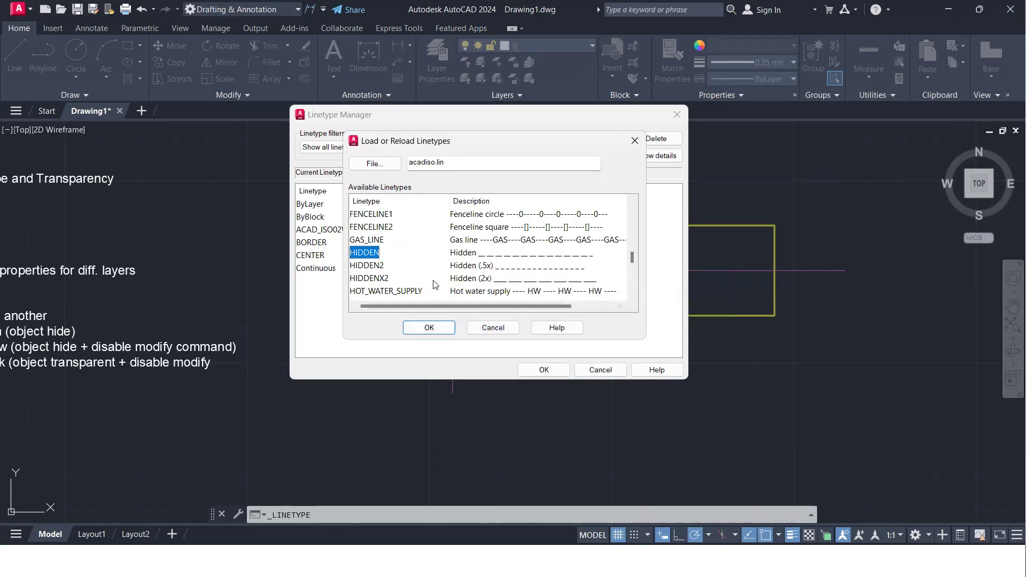
scroll(434, 285, down, 1)
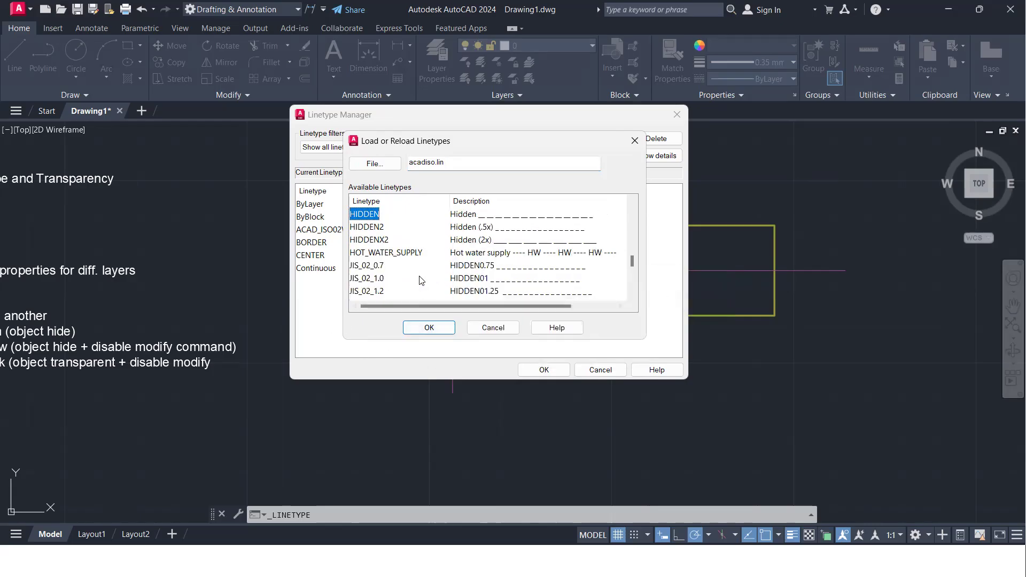
scroll(419, 275, down, 1)
scroll(420, 280, up, 1)
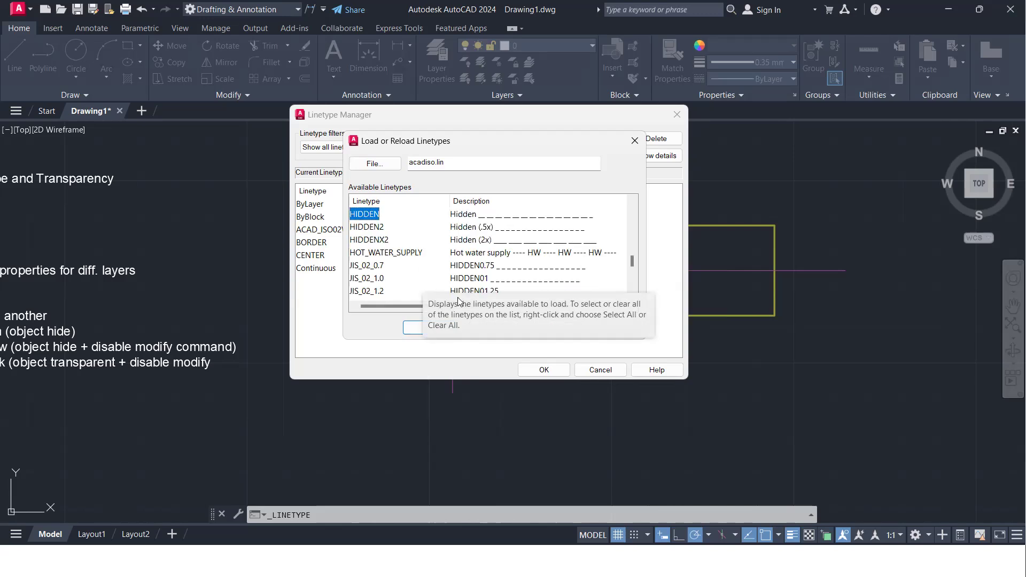
click(429, 327)
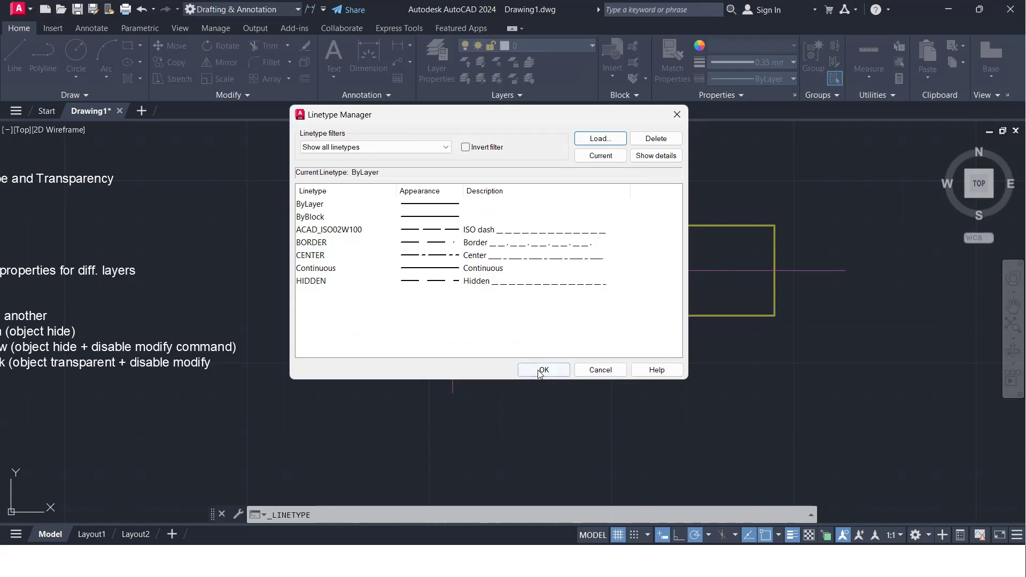
key(Return)
- Set the linetype of the two centre lines crossing the yellow circle to CENTER and clear the selection
click(474, 290)
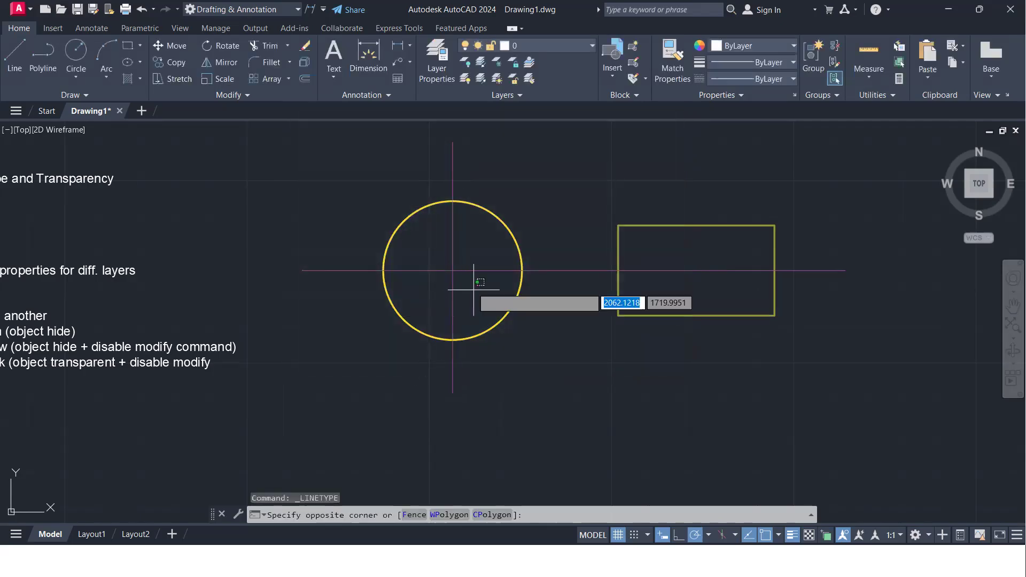
click(417, 239)
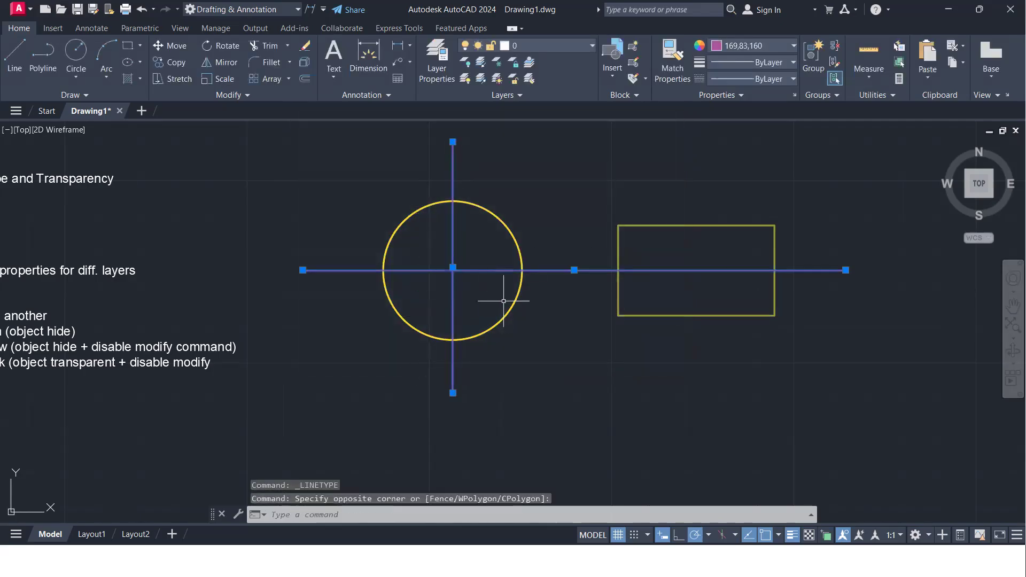
click(787, 78)
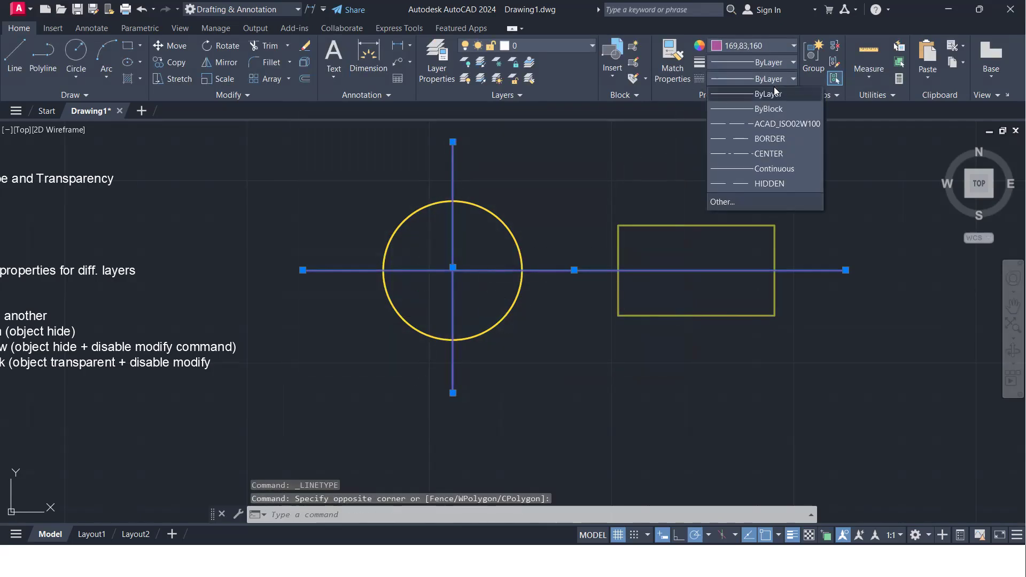
click(758, 153)
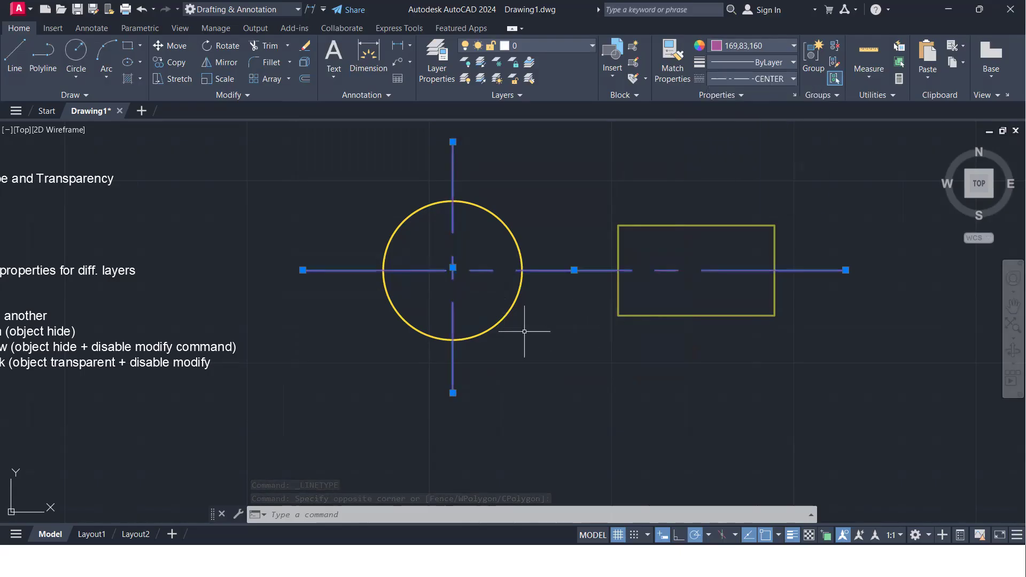
click(585, 382)
click(674, 378)
- Draw a rectangle from the existing rectangle's lower-right corner to the midpoint of its upper edge
text(rec)
key(Return)
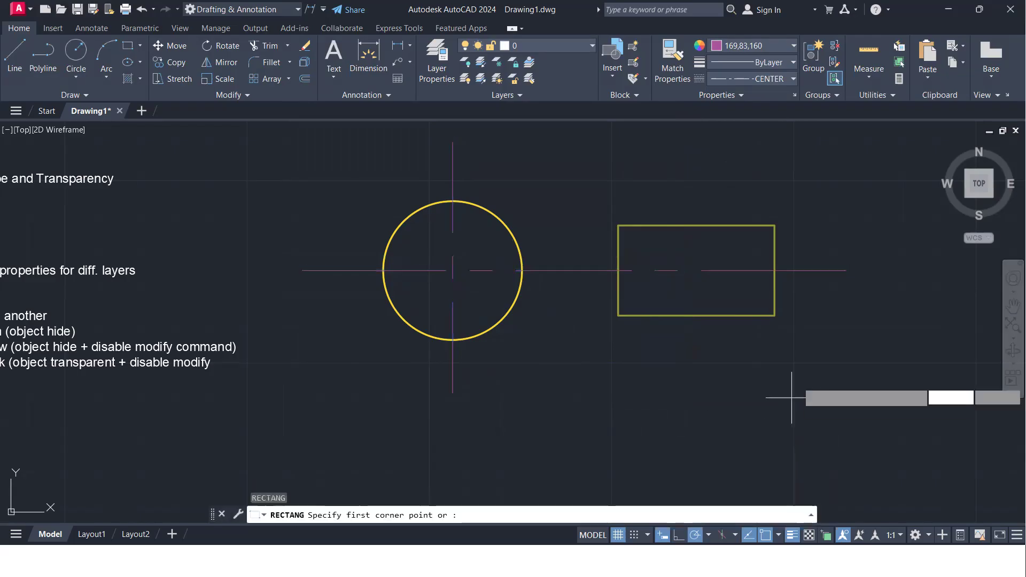
click(775, 315)
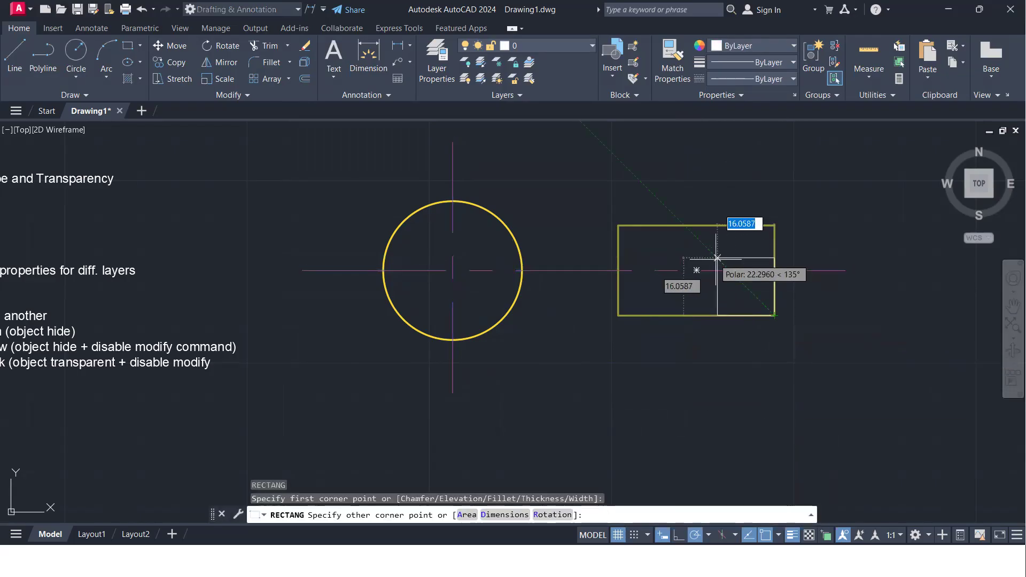
click(696, 225)
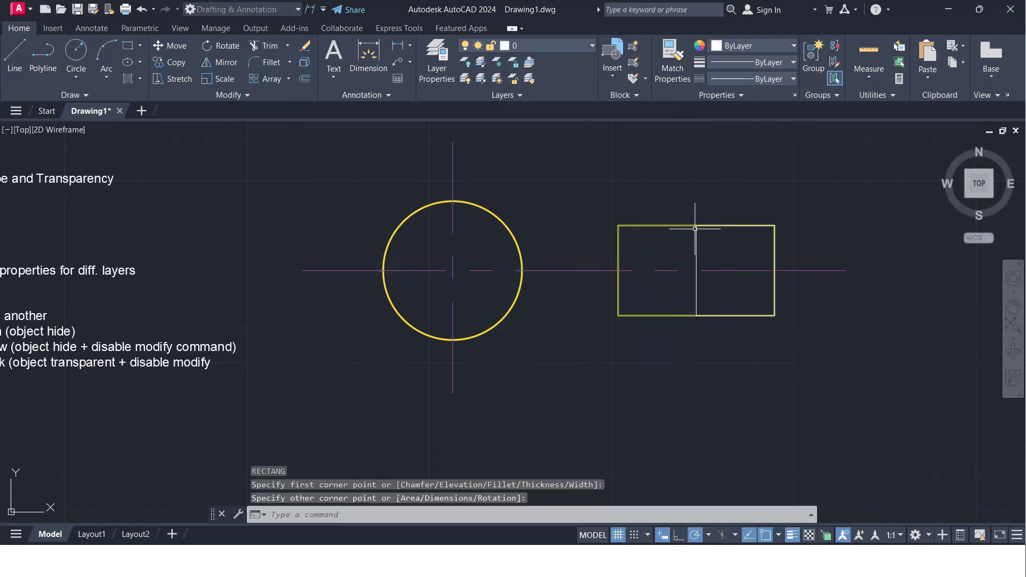
- Give the new inner rectangle the HIDDEN linetype and the orange colour 248,153,30, and clear the selection
click(701, 296)
click(685, 287)
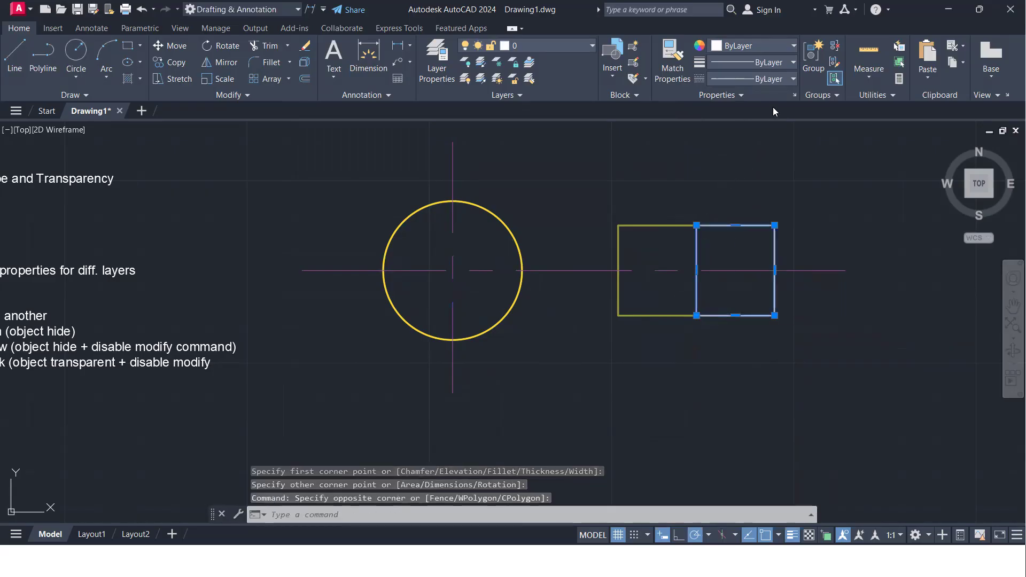
click(791, 79)
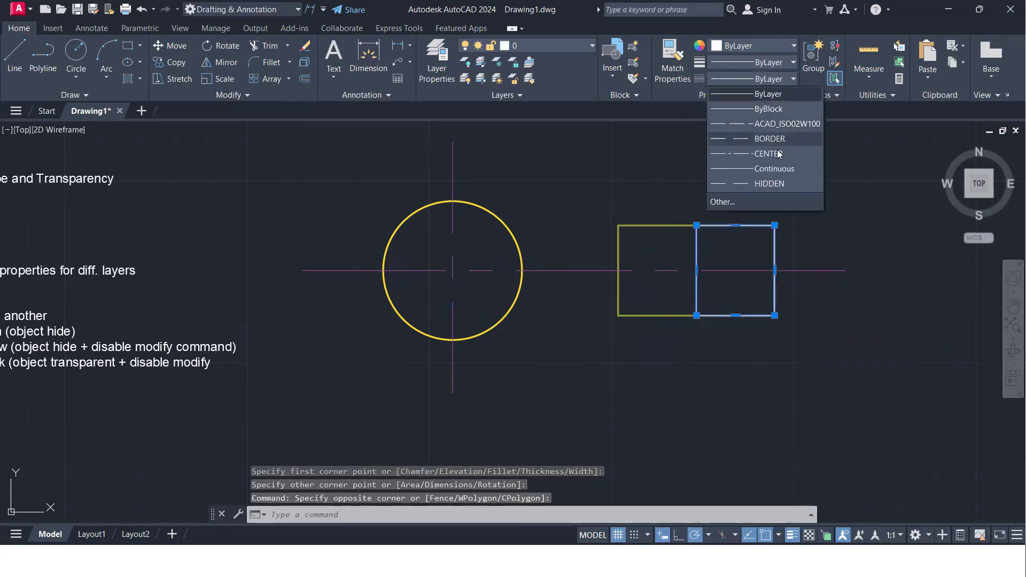
click(774, 183)
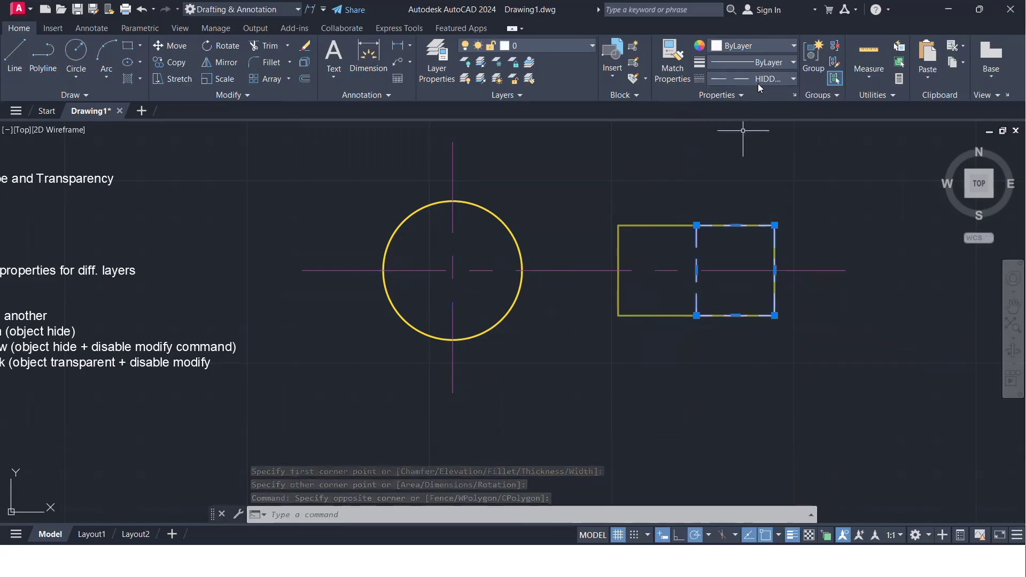
click(784, 47)
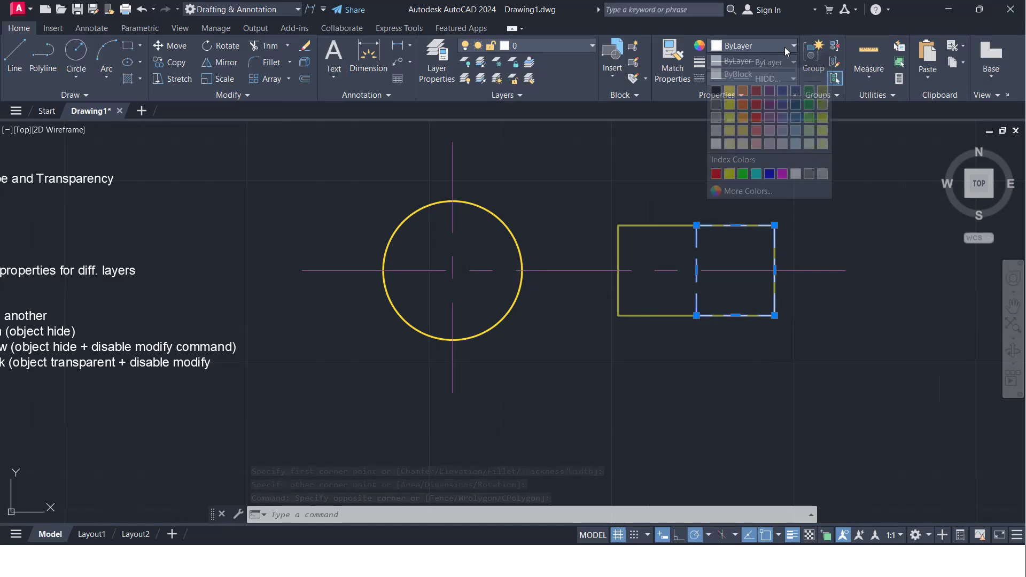
click(741, 116)
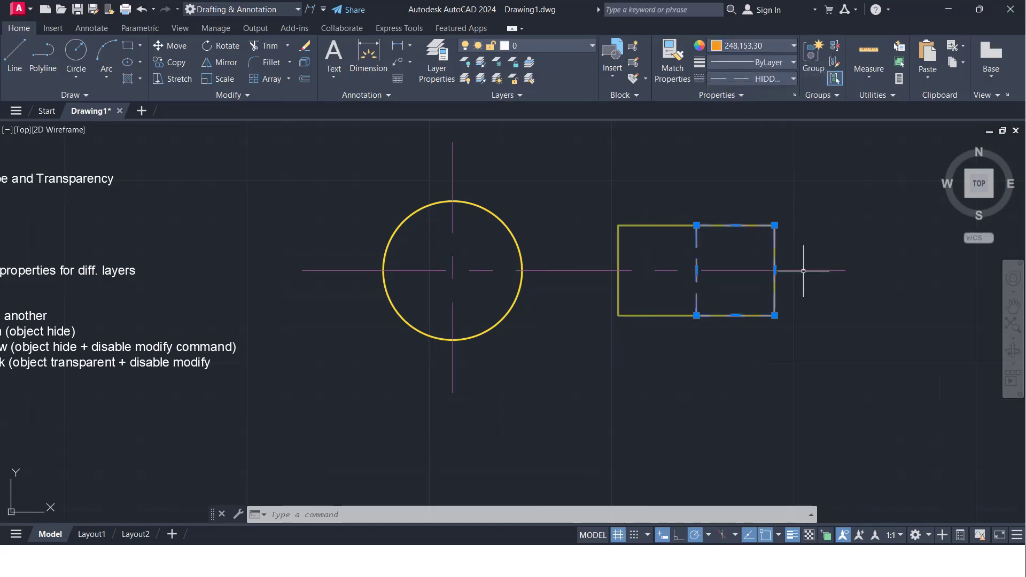
click(595, 388)
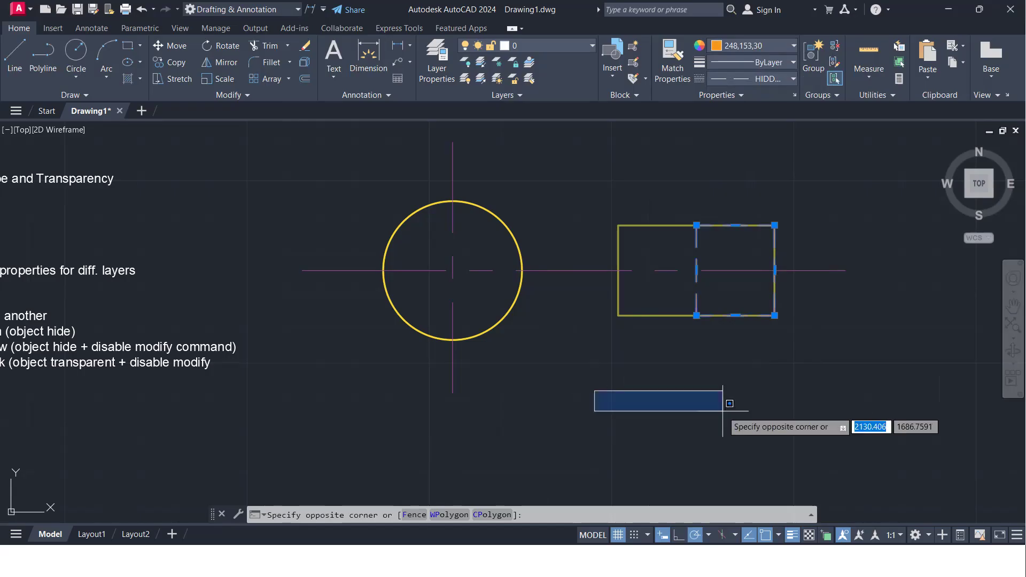
click(728, 412)
key(Escape)
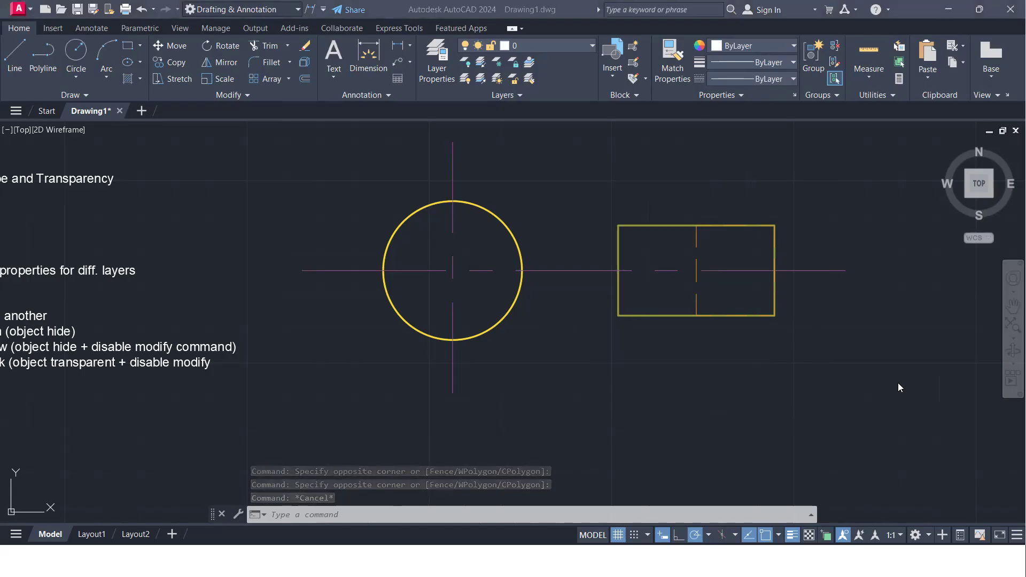
click(585, 397)
click(545, 382)
click(567, 412)
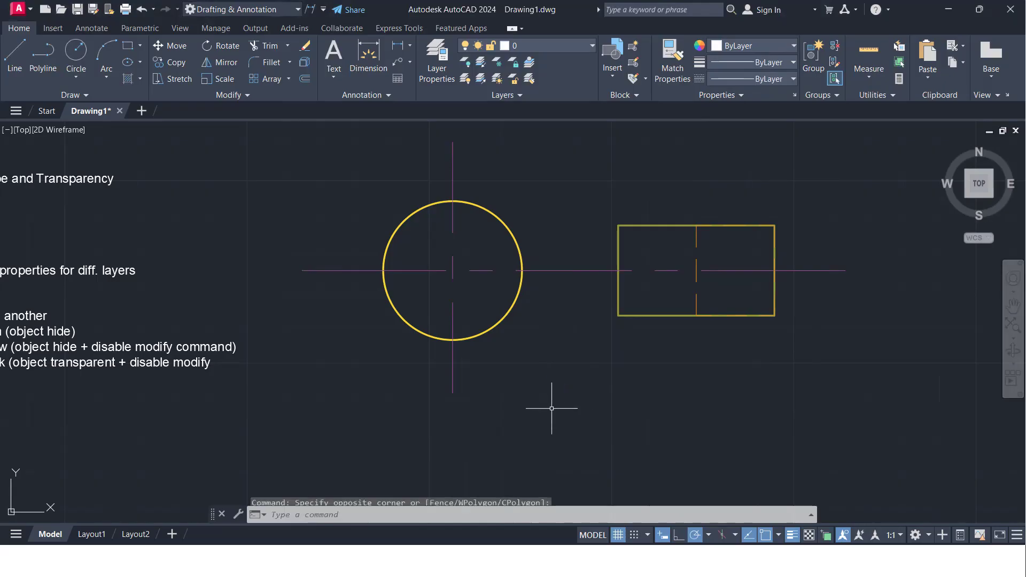
- Draw a large circle with a radius of about 240 in the empty area to the right of the sample shapes
scroll(636, 390, down, 4)
middle_drag(644, 389, 408, 350)
scroll(517, 348, down, 4)
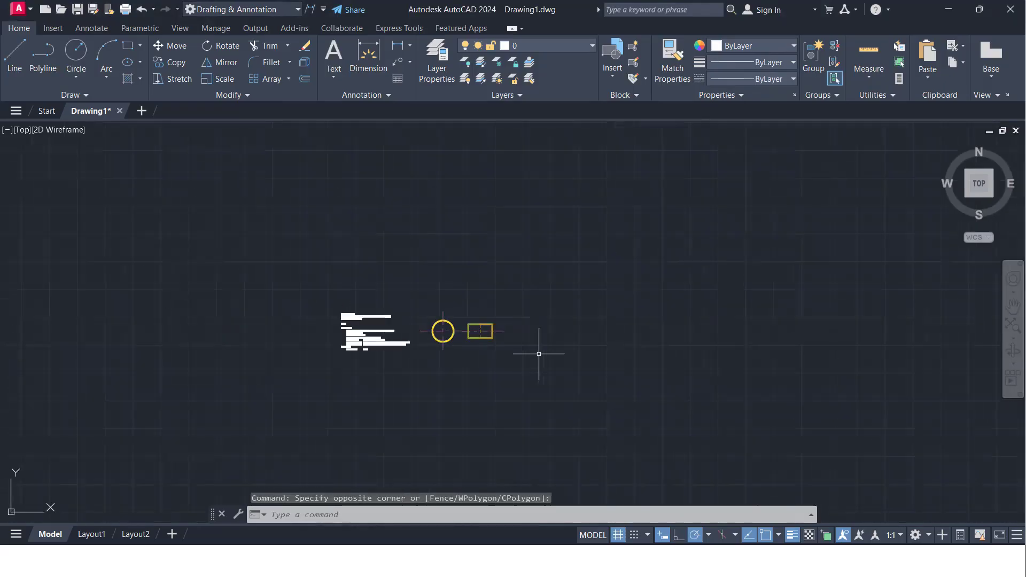
text(c)
key(Return)
click(755, 281)
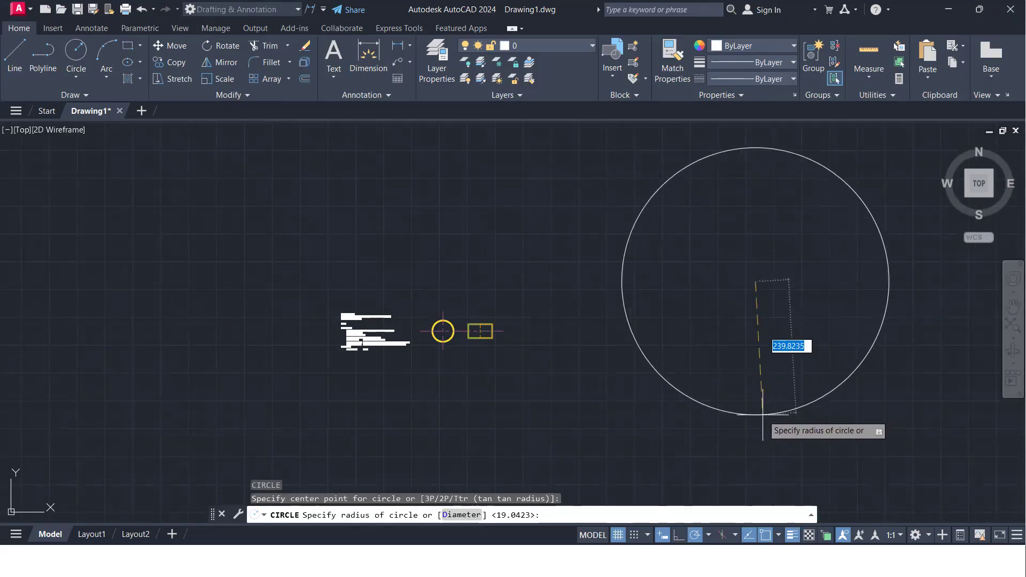
click(769, 410)
middle_drag(740, 335, 573, 369)
scroll(573, 368, down, 2)
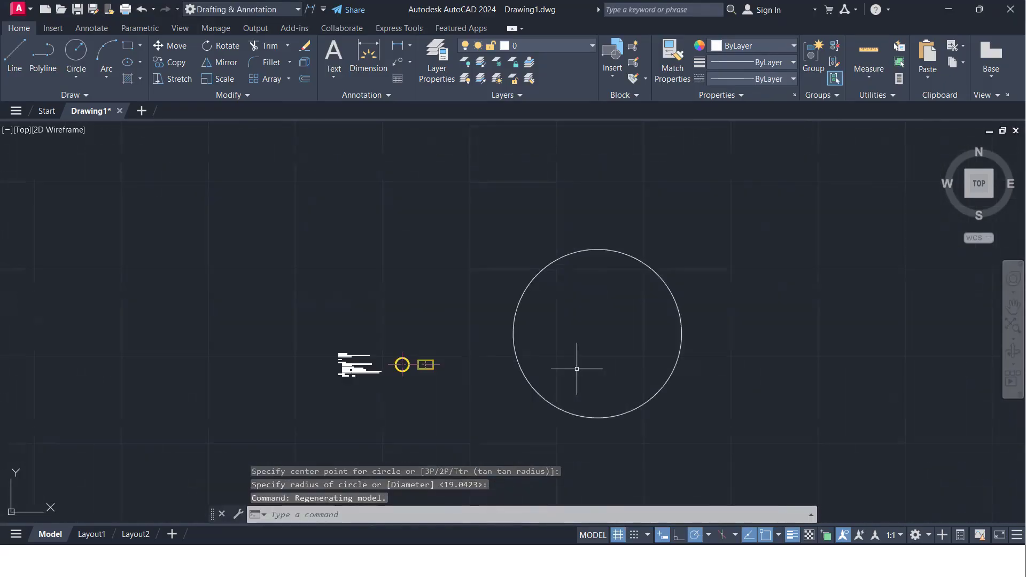
- Draw a vertical and a horizontal line through the large circle's centre, each extending past its edge
text(l)
key(Return)
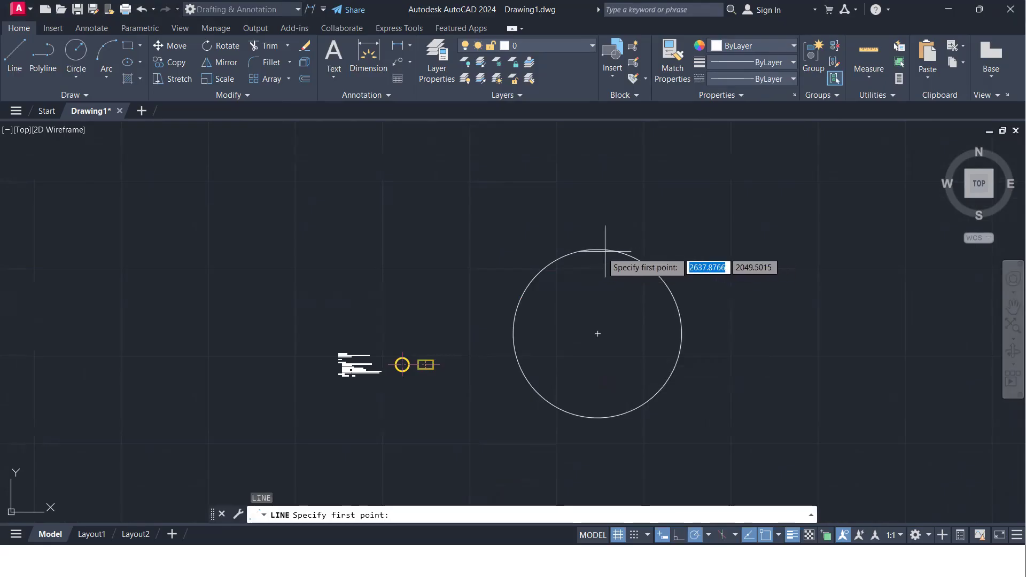
click(597, 203)
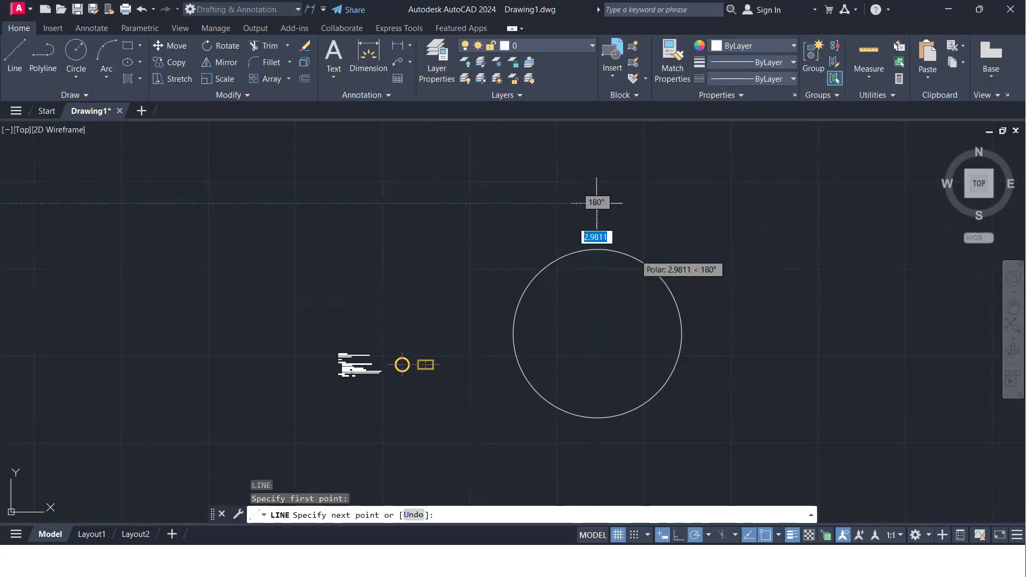
click(597, 449)
key(Return)
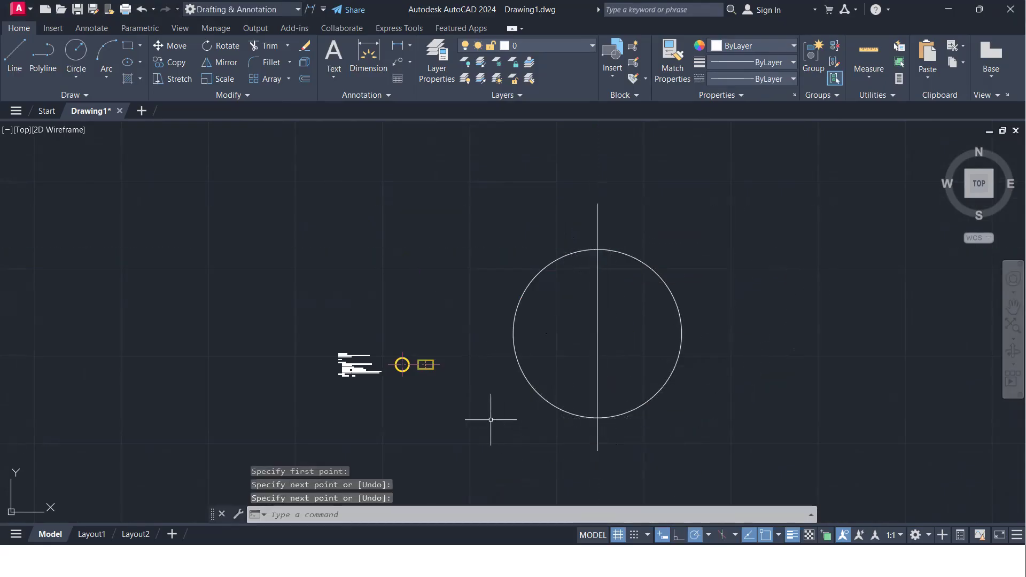
key(Return)
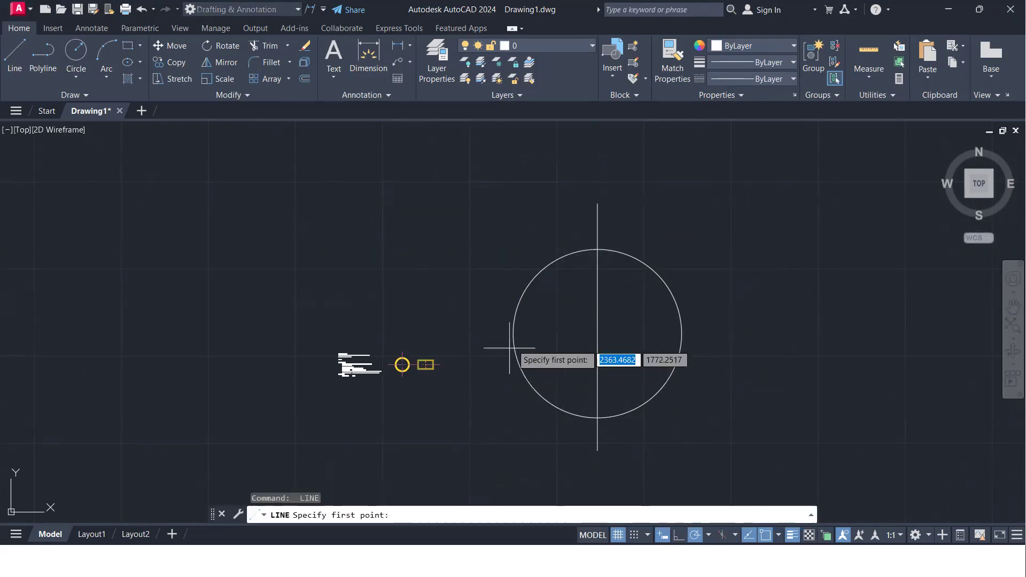
click(481, 332)
click(740, 333)
key(Return)
- Set the linetype of both lines crossing the large circle to CENTER
click(616, 365)
click(588, 312)
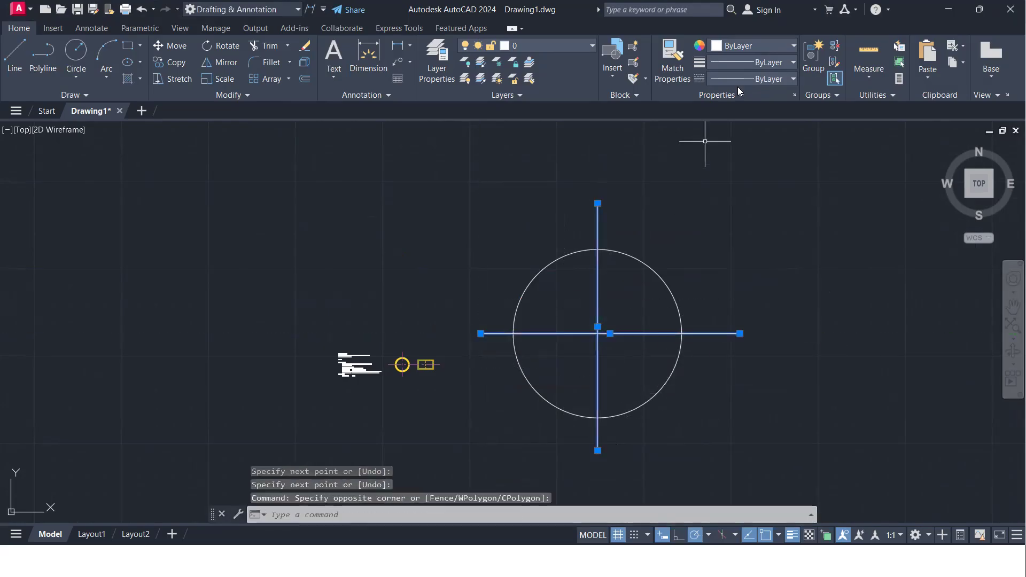
click(783, 78)
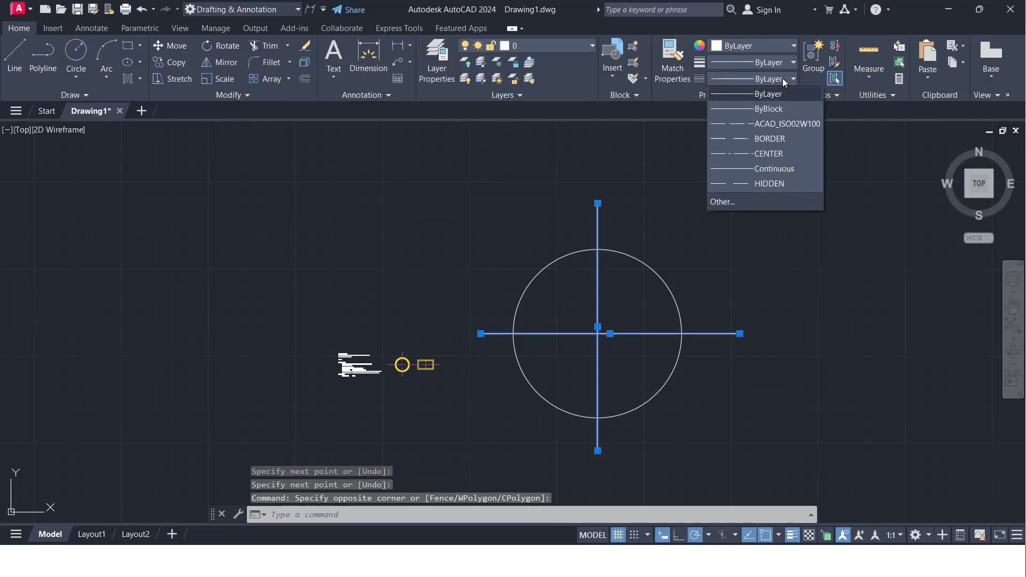
click(767, 154)
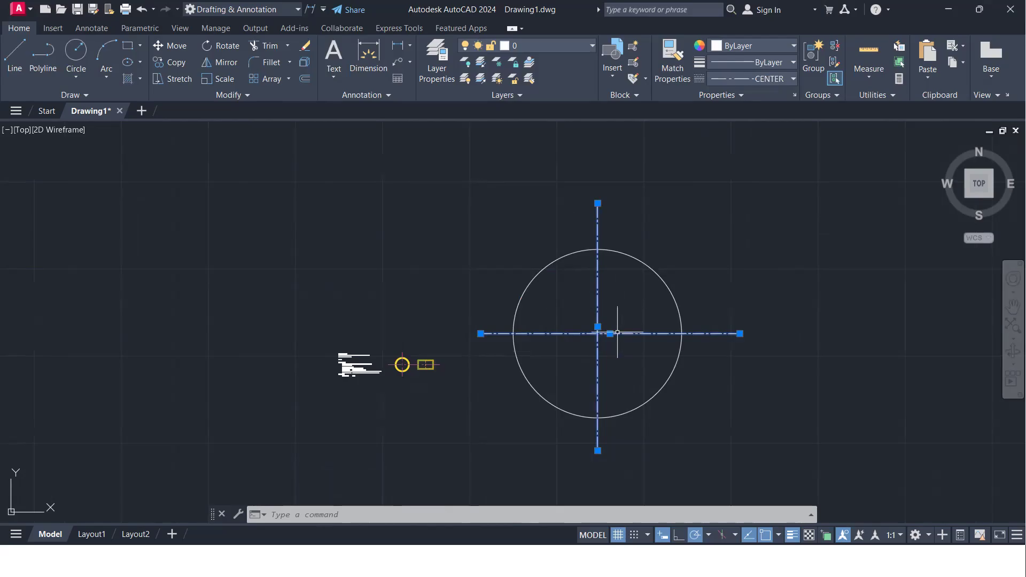
- Set the linetype scale of the two centre lines through the large circle to 10
scroll(615, 333, up, 4)
scroll(609, 333, down, 4)
scroll(605, 342, down, 2)
scroll(604, 343, up, 4)
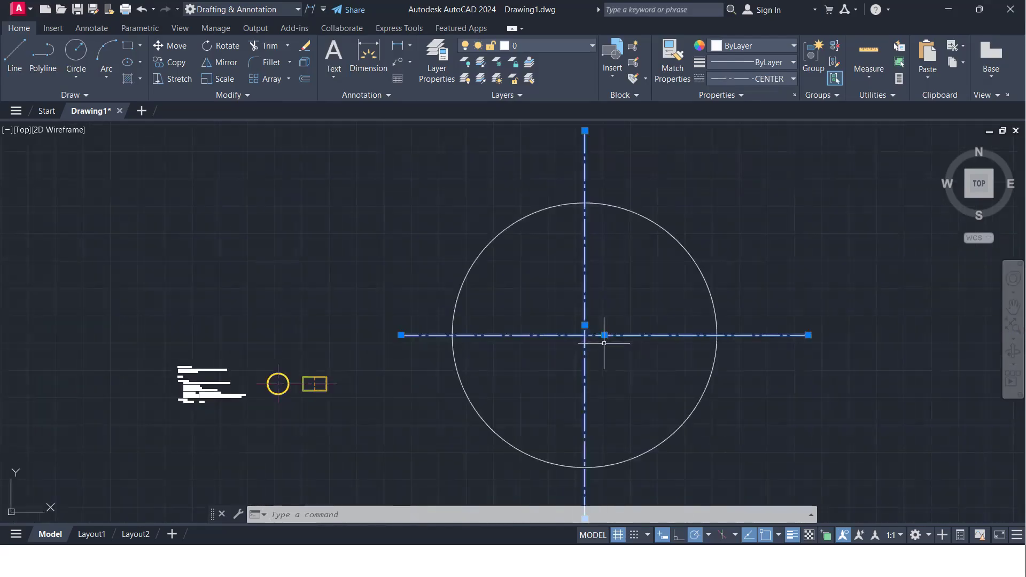
text(pr)
key(Return)
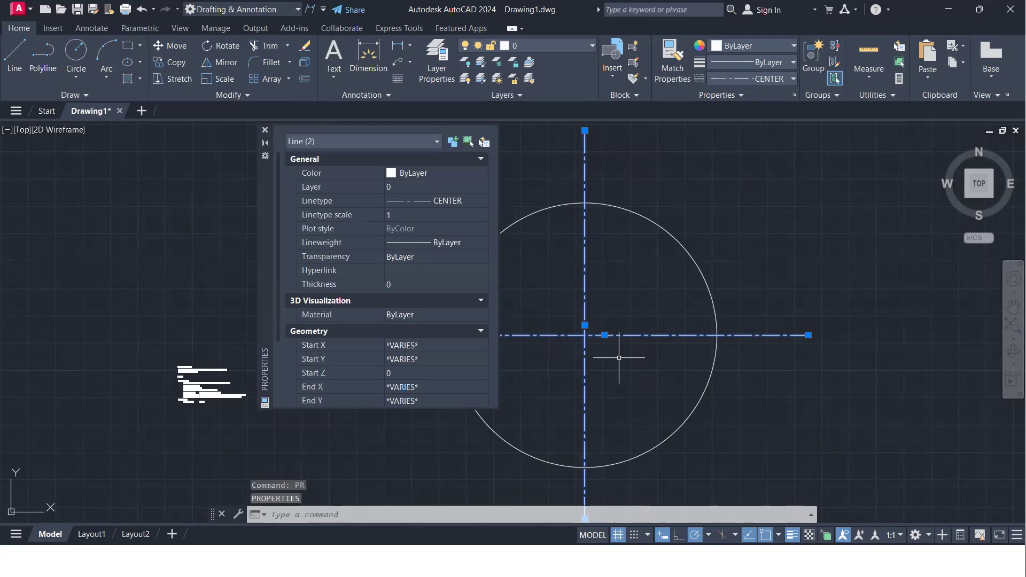
click(409, 214)
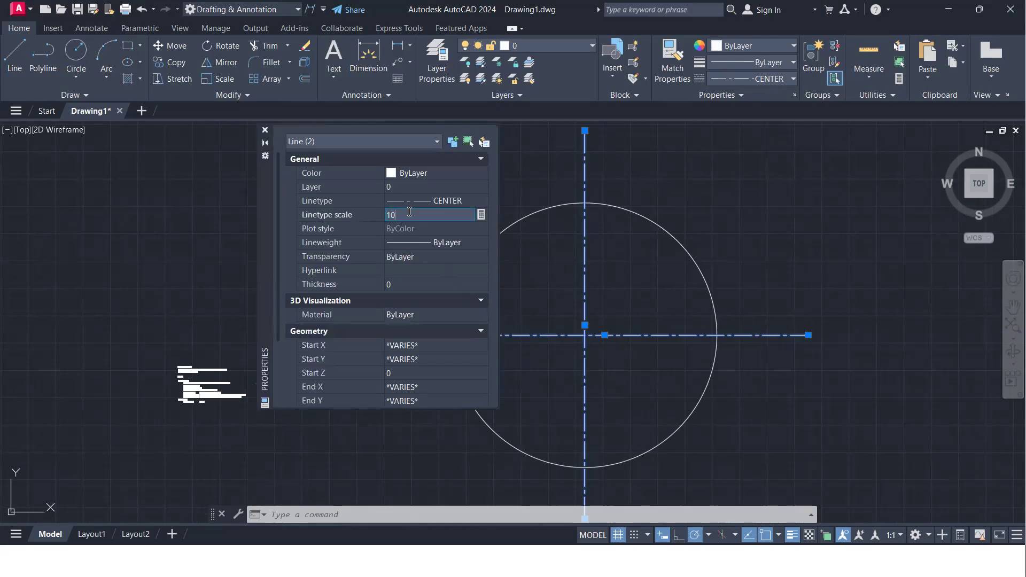
text(10)
key(Return)
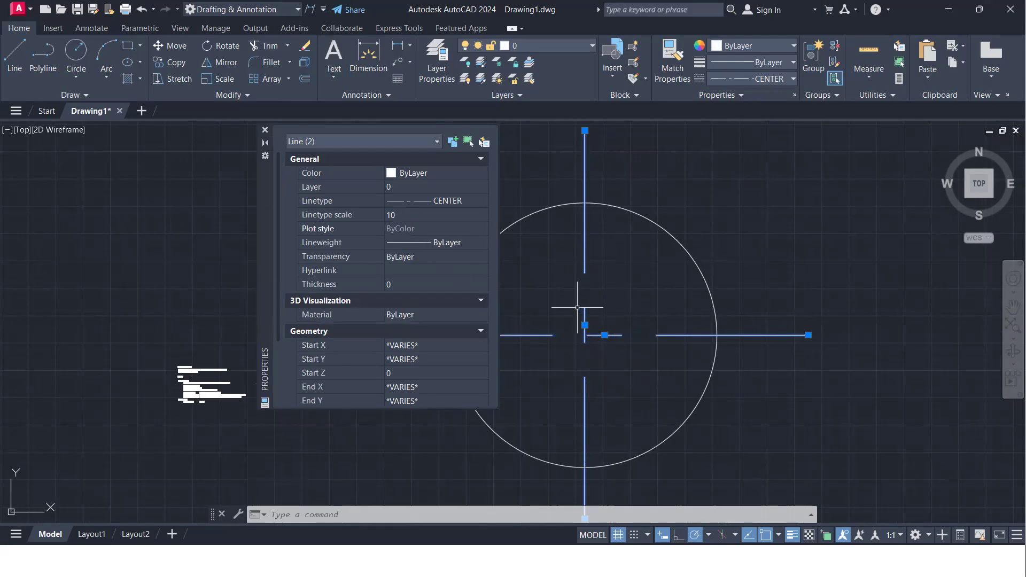
- Change the linetype scale of the large circle's two centre lines to 0.5
click(405, 216)
text(0.5)
key(Return)
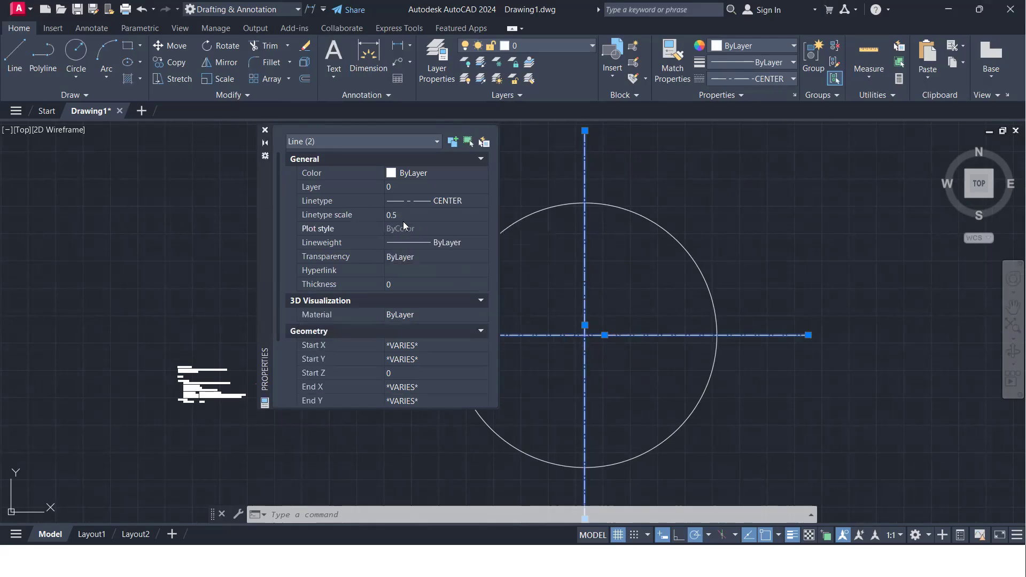
- Set the linetype scale of the large circle's centre lines back to 1 and close the object properties
click(405, 214)
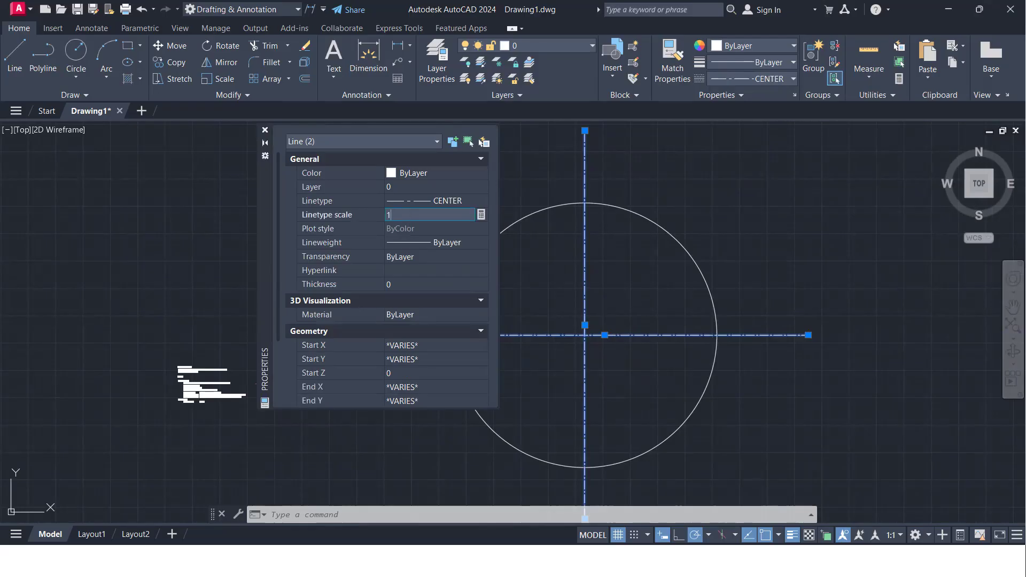
text(1)
key(Return)
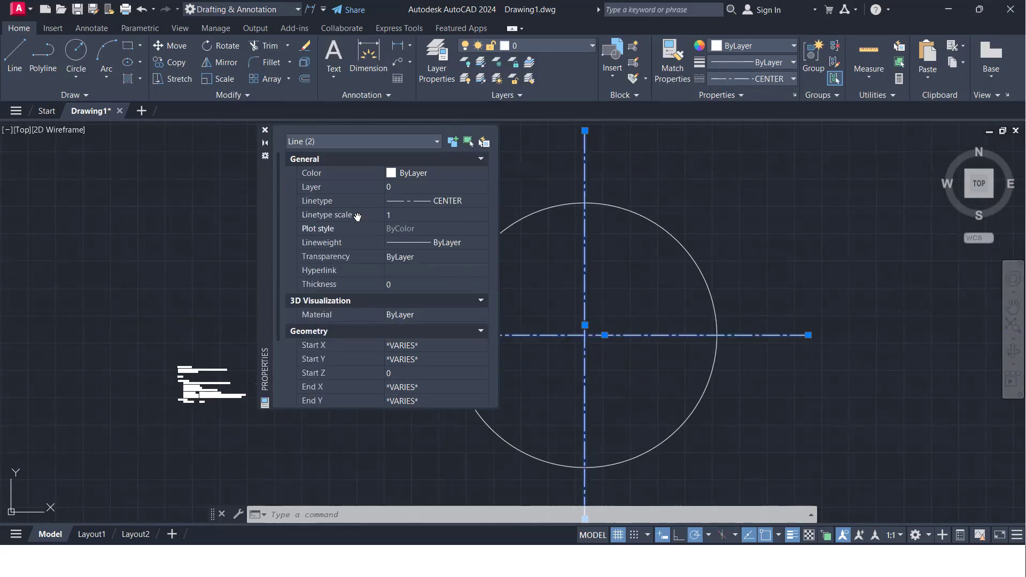
click(480, 202)
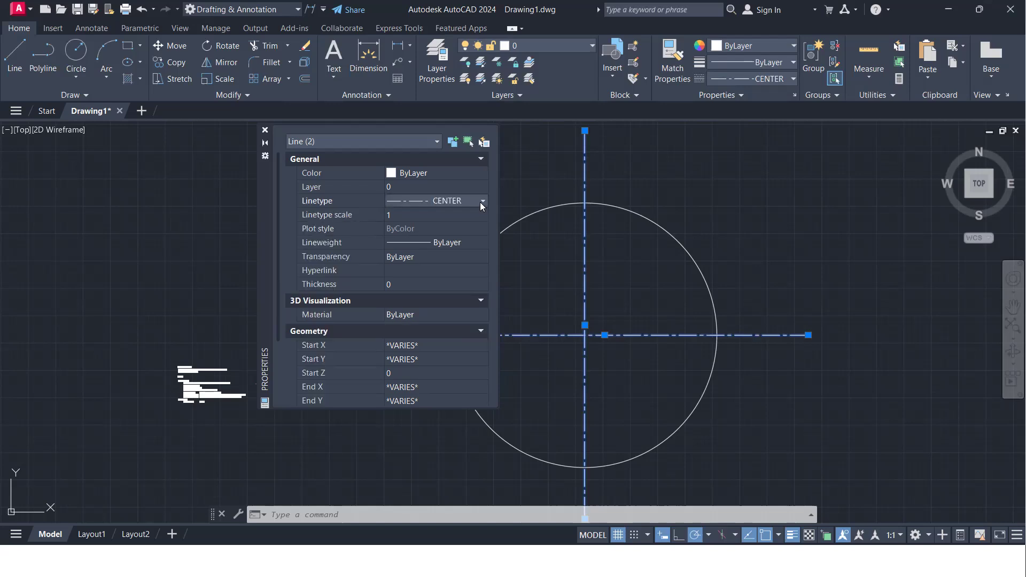
click(480, 202)
click(480, 202)
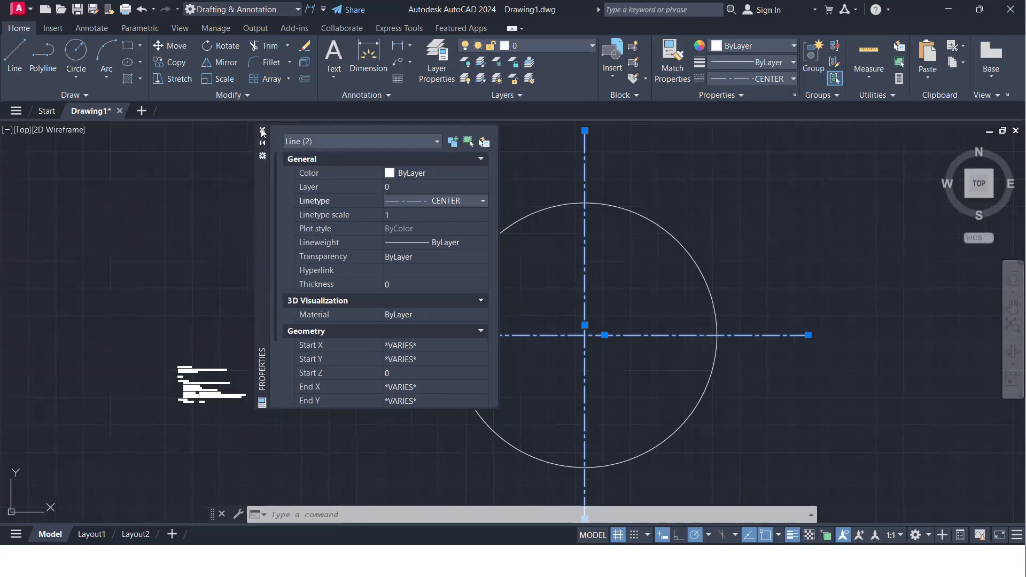
click(265, 129)
- Set the linetype scale of the two purple centre lines through the small circle and rectangle to 0.5, and close the object properties
scroll(577, 390, down, 2)
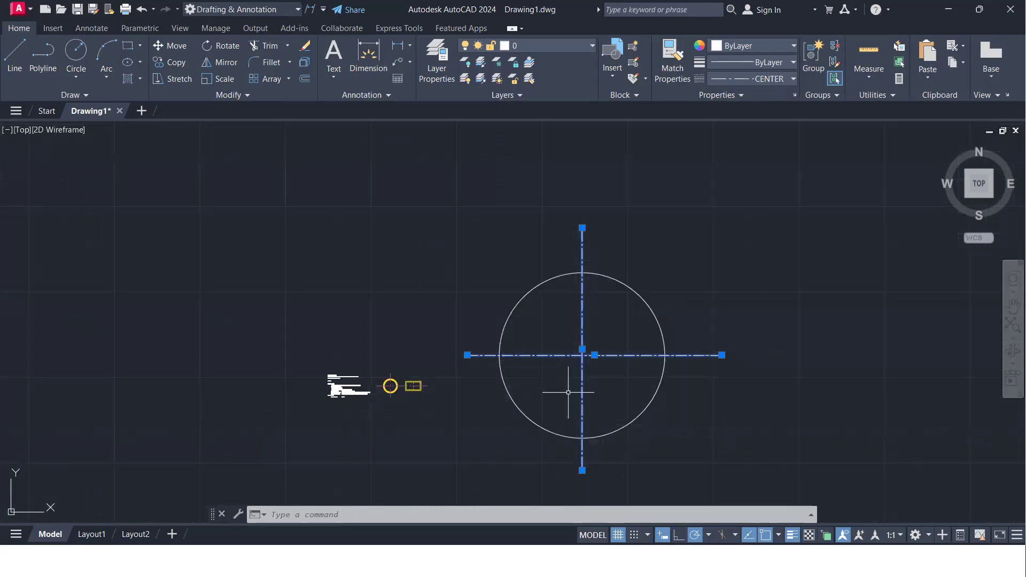
scroll(396, 396, up, 4)
scroll(488, 307, up, 4)
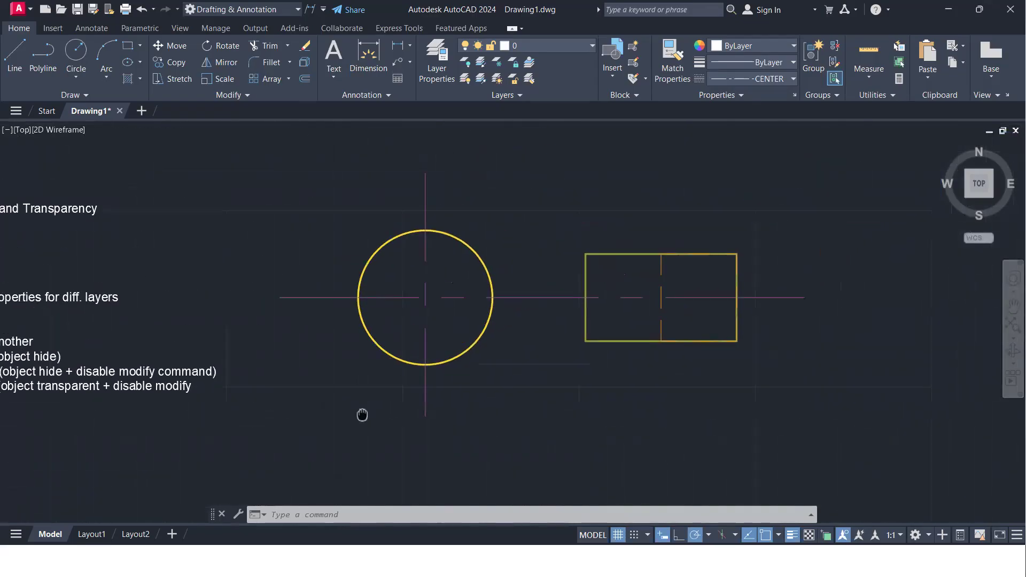
click(388, 348)
click(373, 320)
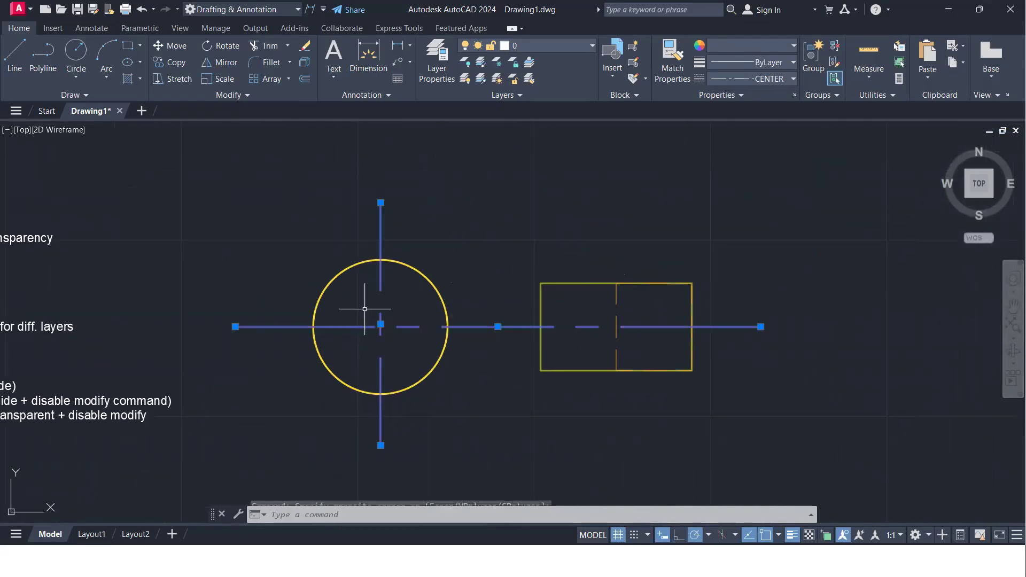
key(Escape)
click(393, 366)
click(356, 320)
text(pr)
key(Return)
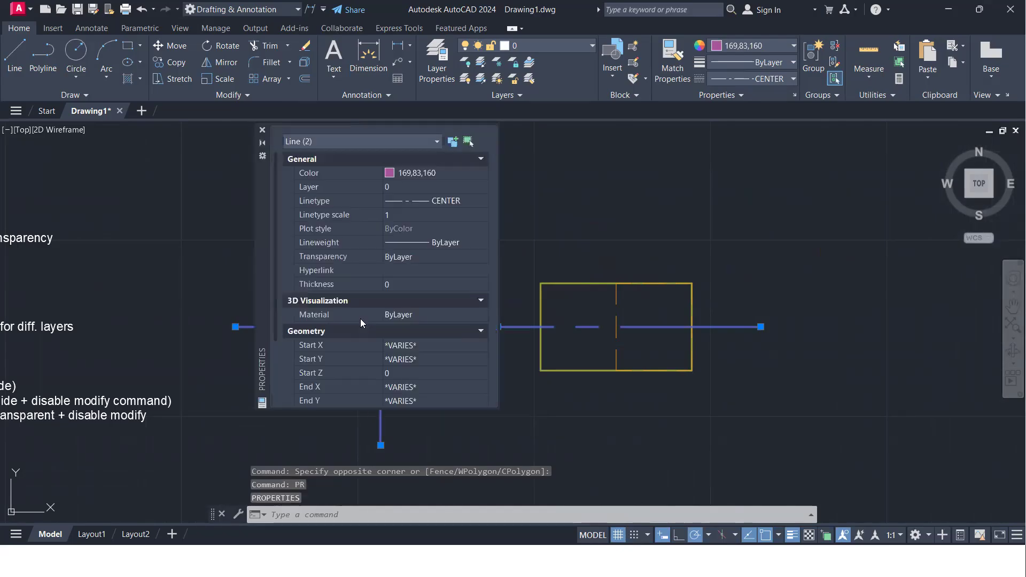
click(397, 214)
text(0.5)
key(Return)
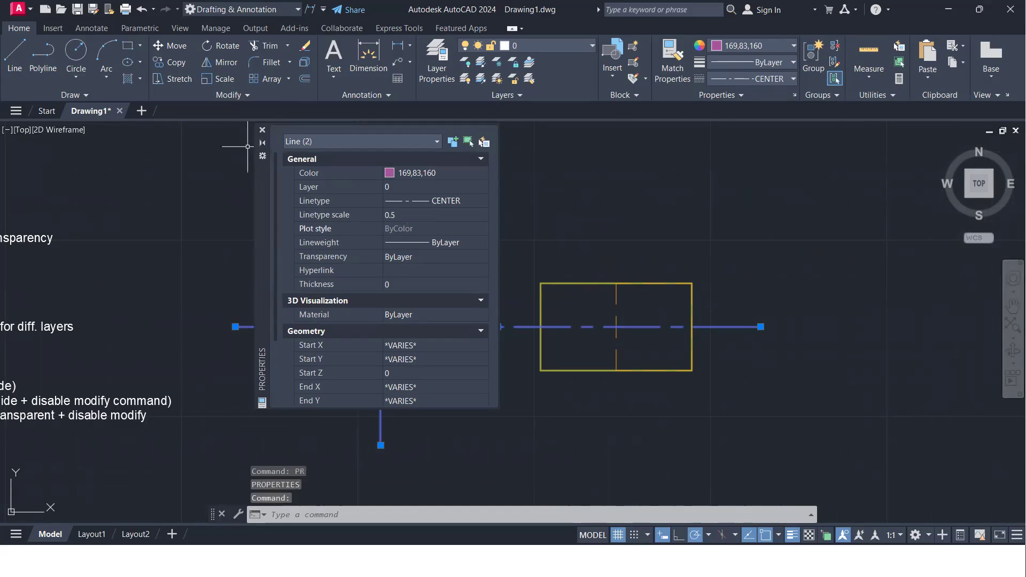
click(262, 130)
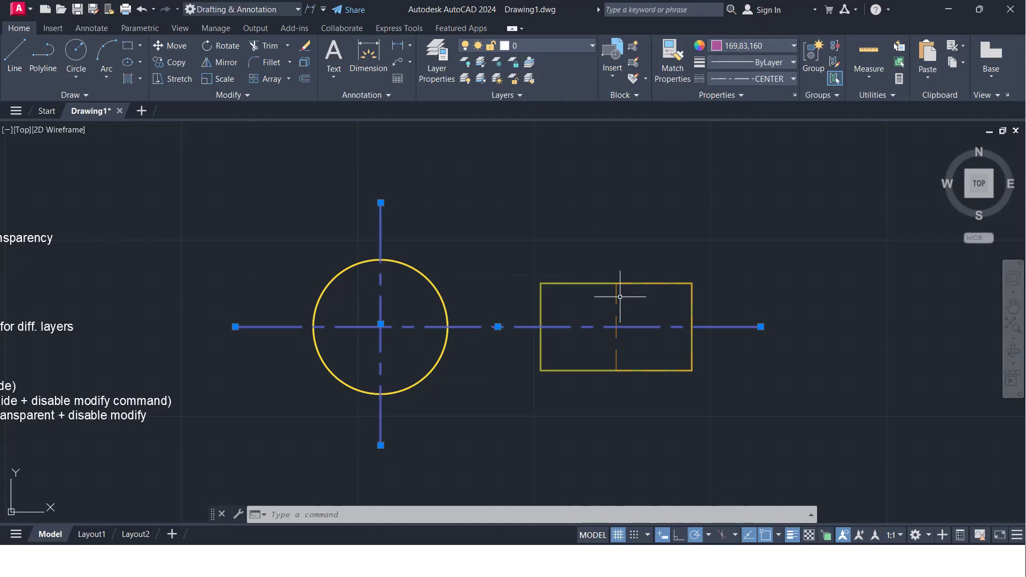
scroll(620, 297, down, 2)
middle_drag(509, 381, 431, 273)
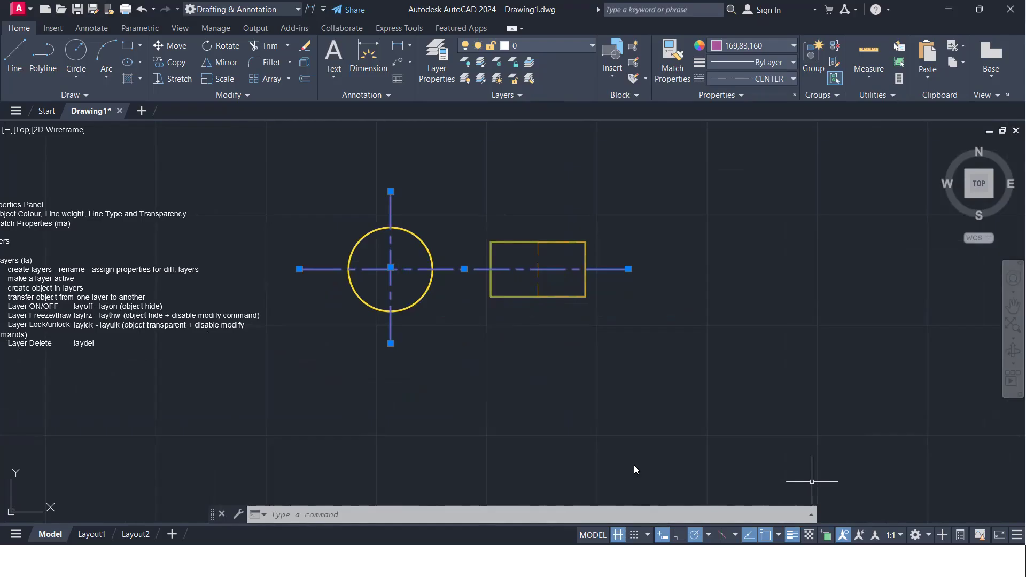
click(523, 382)
click(593, 401)
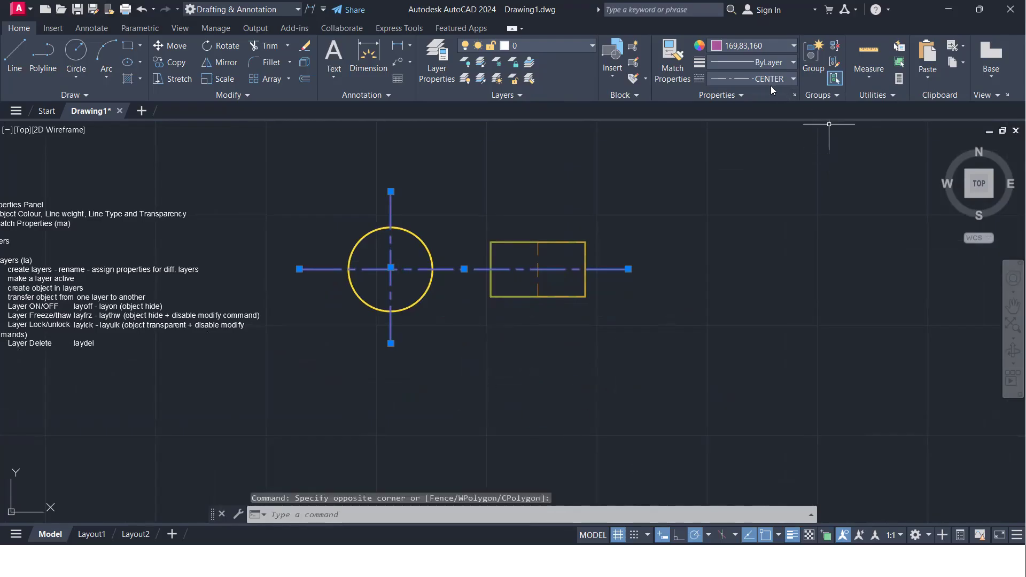
click(755, 93)
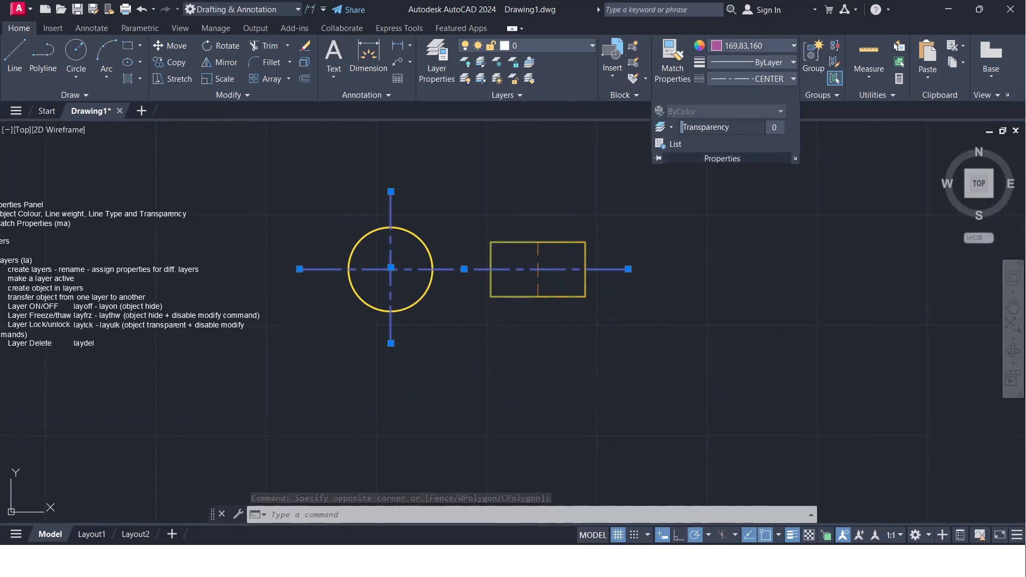
click(451, 432)
click(511, 355)
click(504, 320)
click(485, 294)
click(485, 294)
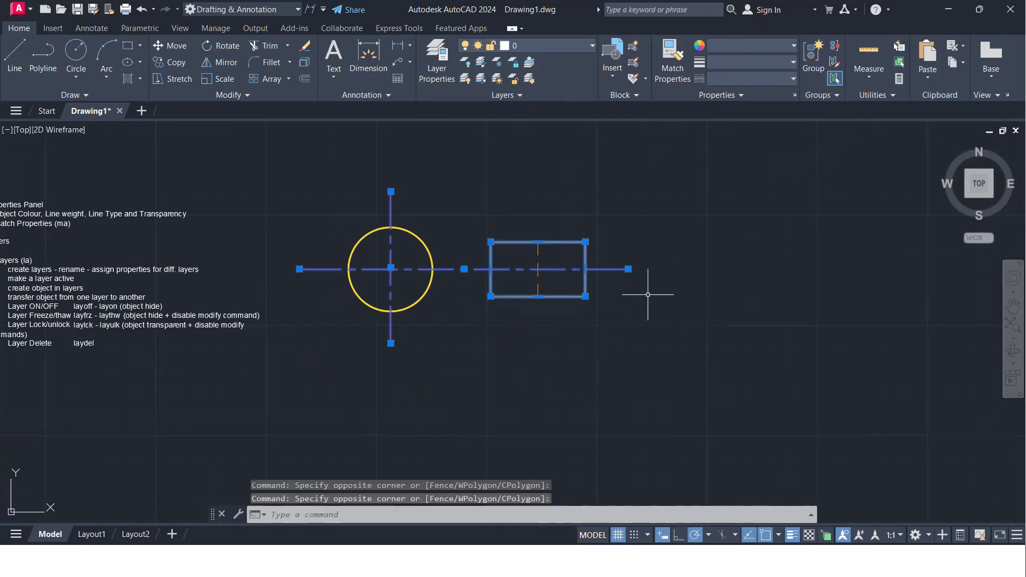
key(Escape)
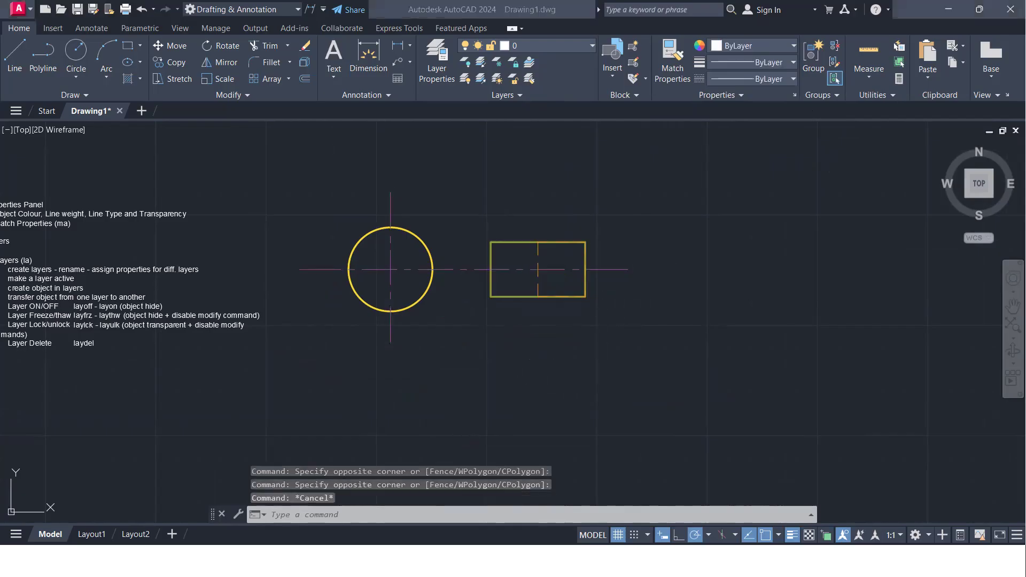
- Raise the transparency of the olive outer rectangle and clear the selection
click(523, 326)
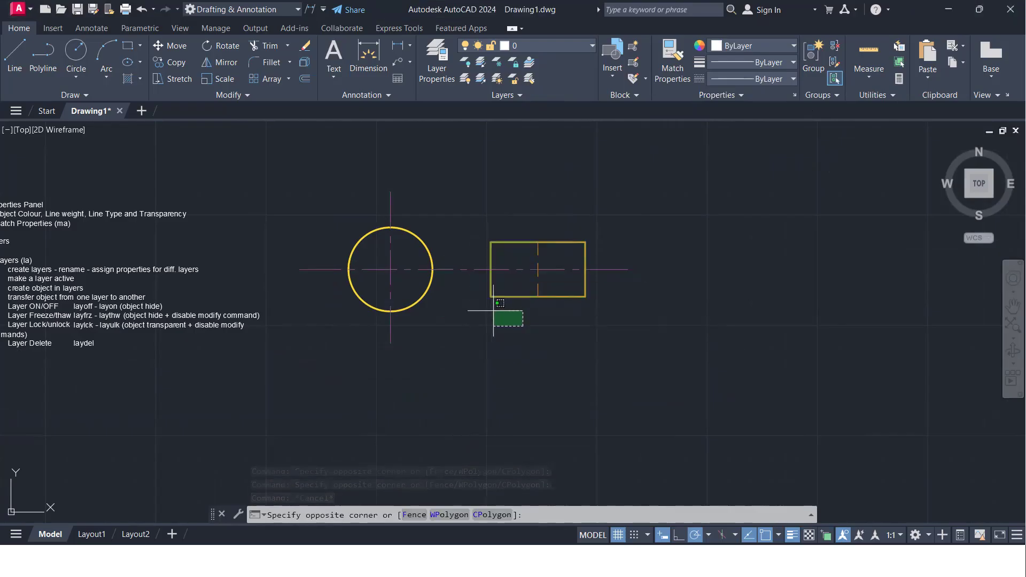
click(470, 287)
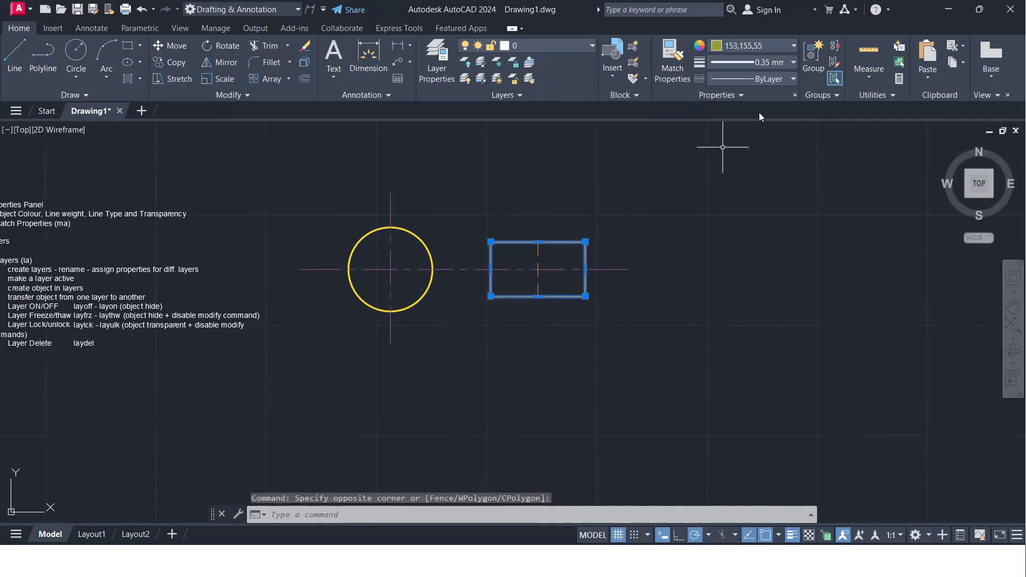
click(776, 94)
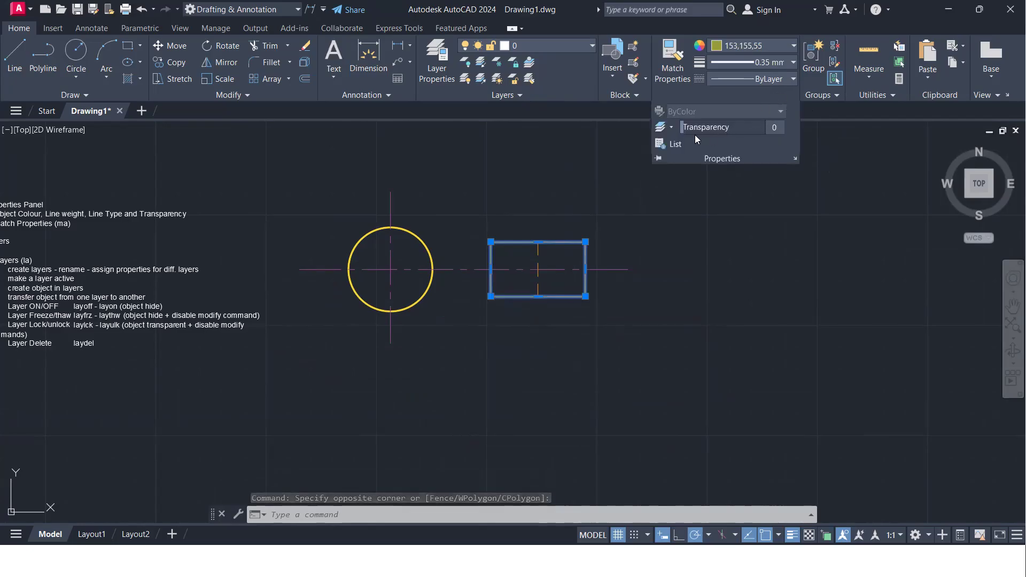
drag(683, 127, 740, 128)
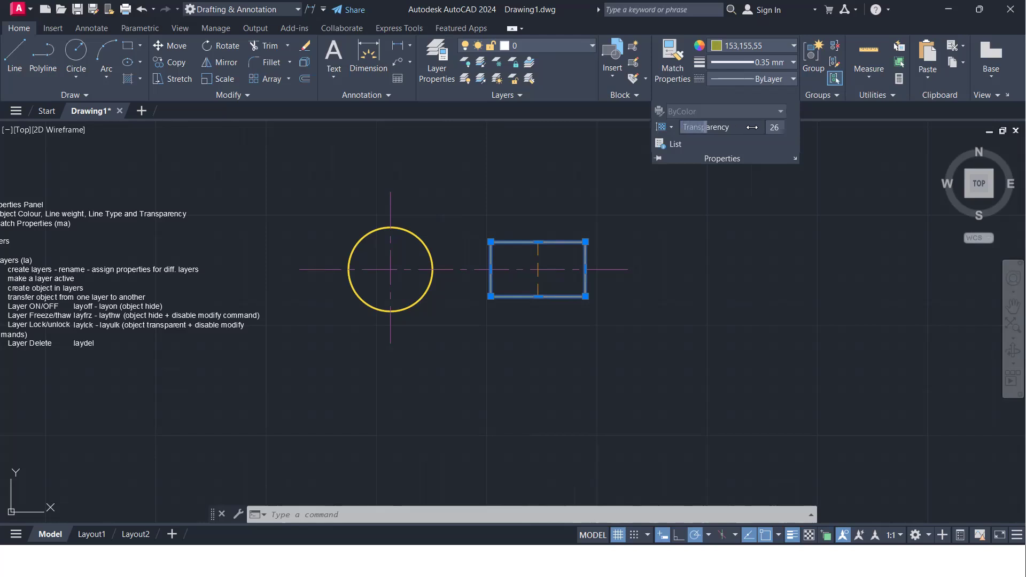
drag(717, 125, 732, 127)
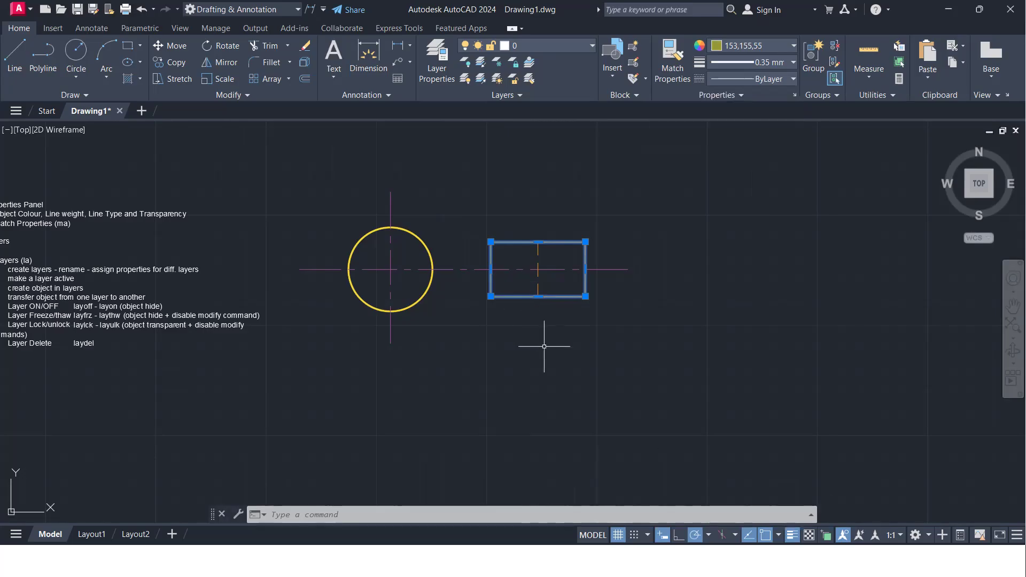
click(544, 346)
key(Escape)
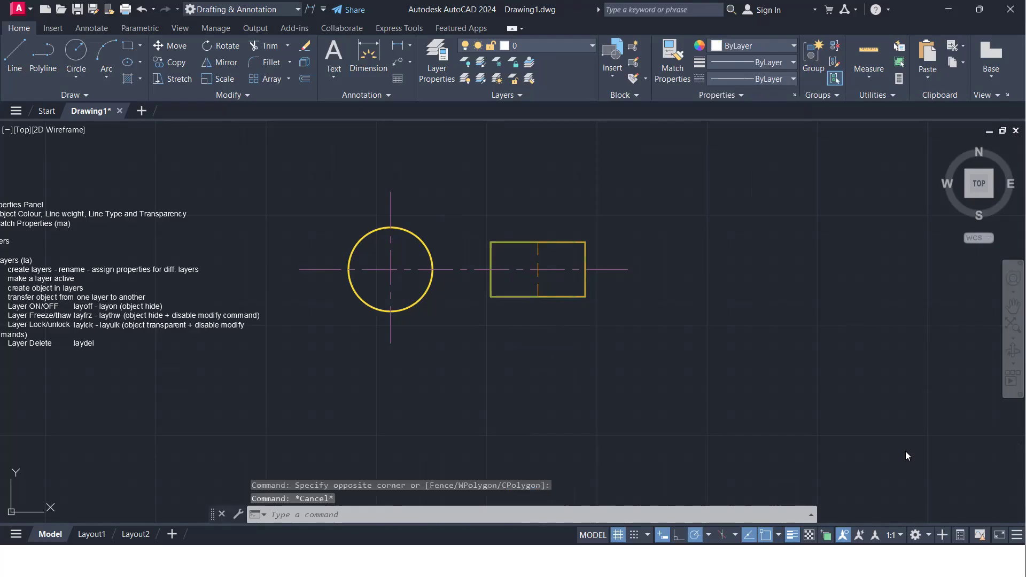
- Turn on the display of object transparency and inspect the transparent rectangle up close
click(809, 536)
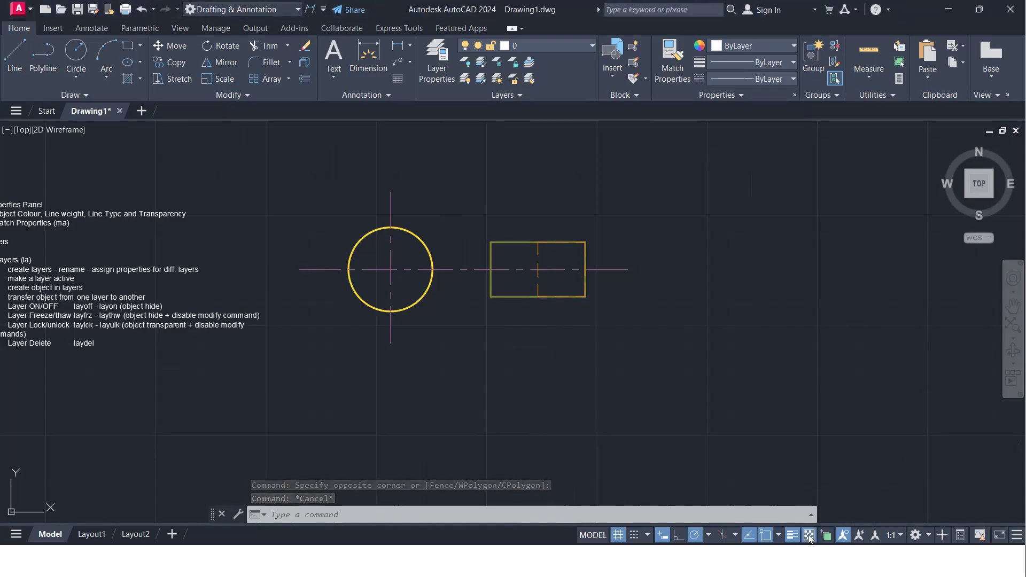
scroll(499, 269, up, 4)
scroll(691, 157, up, 2)
scroll(692, 182, down, 6)
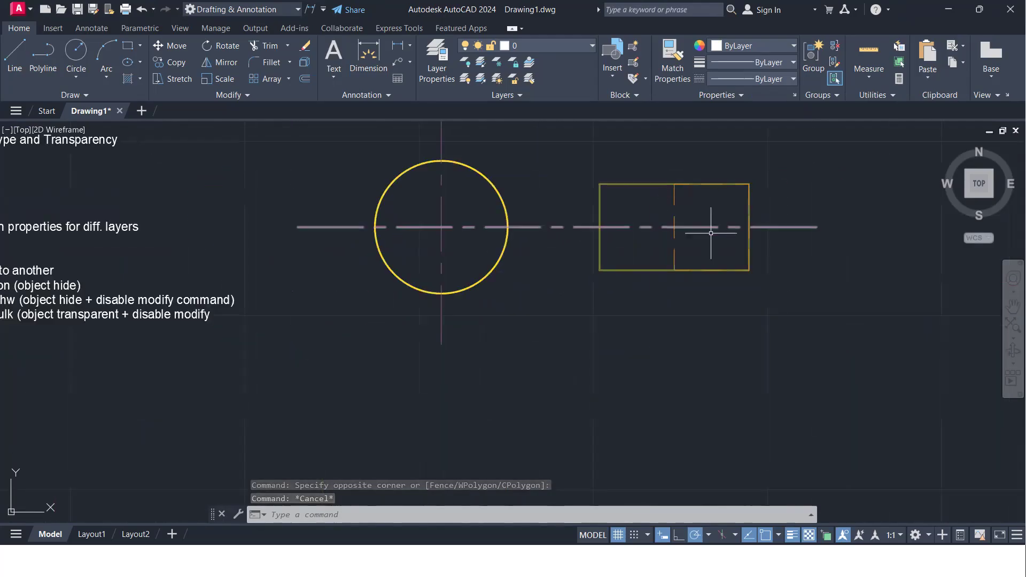
middle_drag(737, 236, 671, 275)
mouse_move(674, 275)
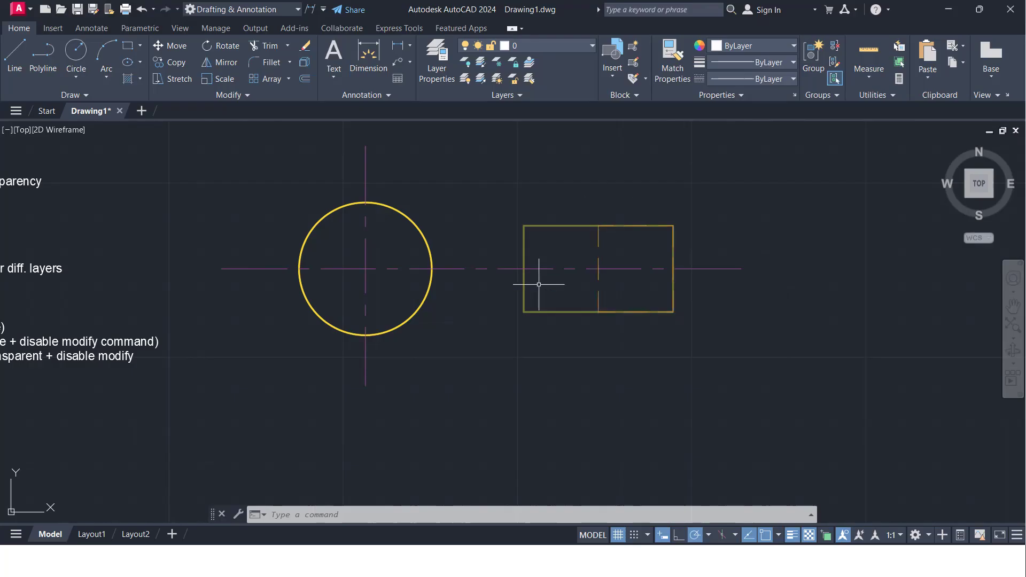
- Draw a circle about the size of the yellow one in the empty area directly below it
scroll(538, 339, down, 5)
middle_drag(538, 339, 553, 221)
scroll(538, 256, up, 4)
middle_drag(538, 255, 428, 408)
scroll(530, 378, down, 2)
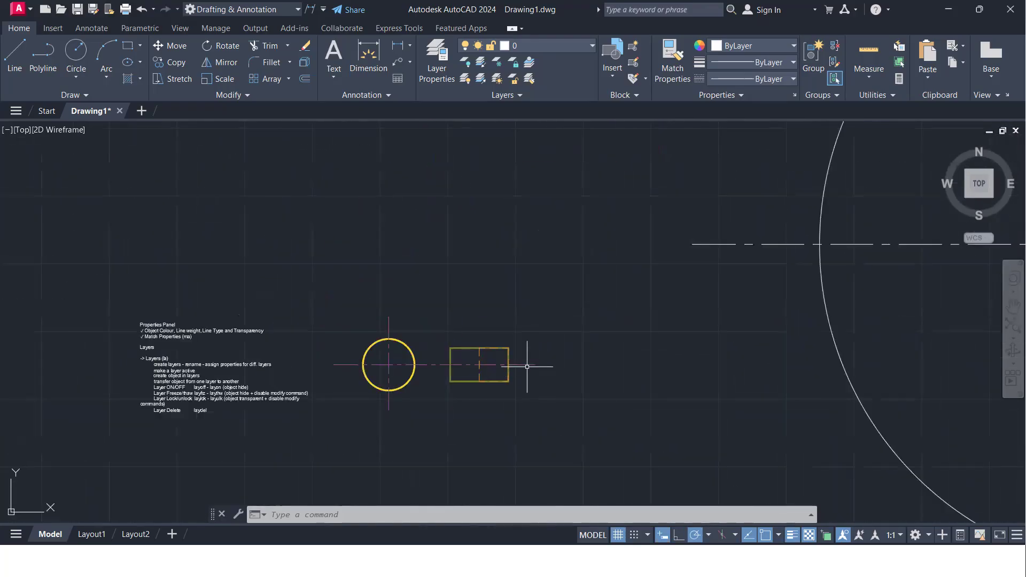
scroll(704, 353, down, 2)
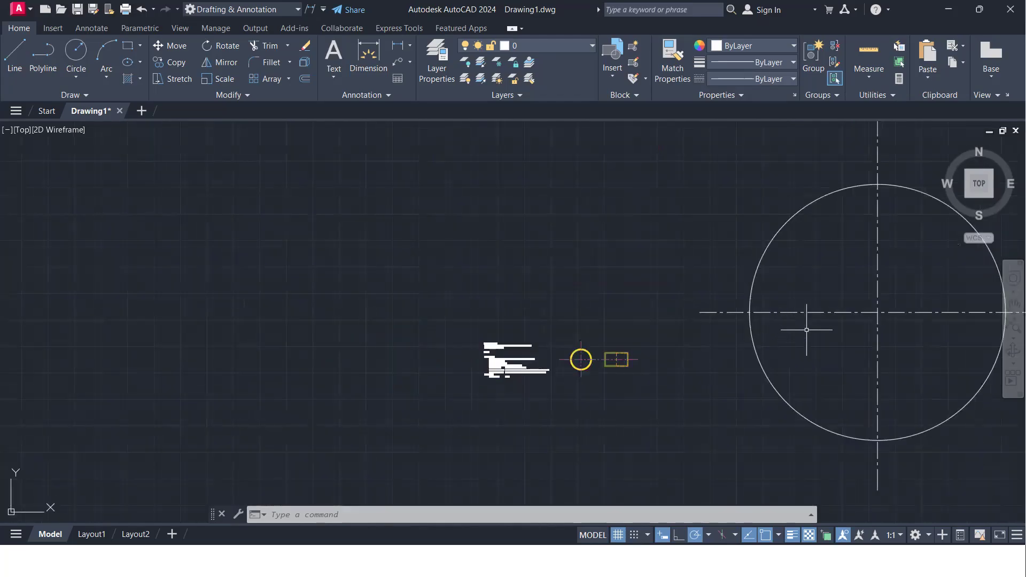
scroll(935, 396, down, 2)
scroll(710, 410, up, 4)
scroll(689, 404, up, 5)
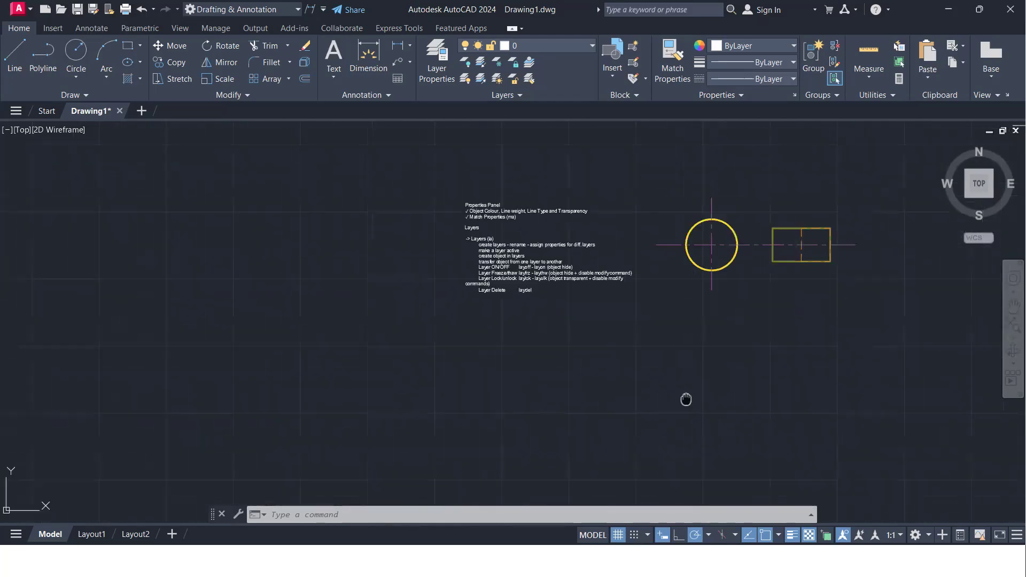
scroll(591, 427, down, 4)
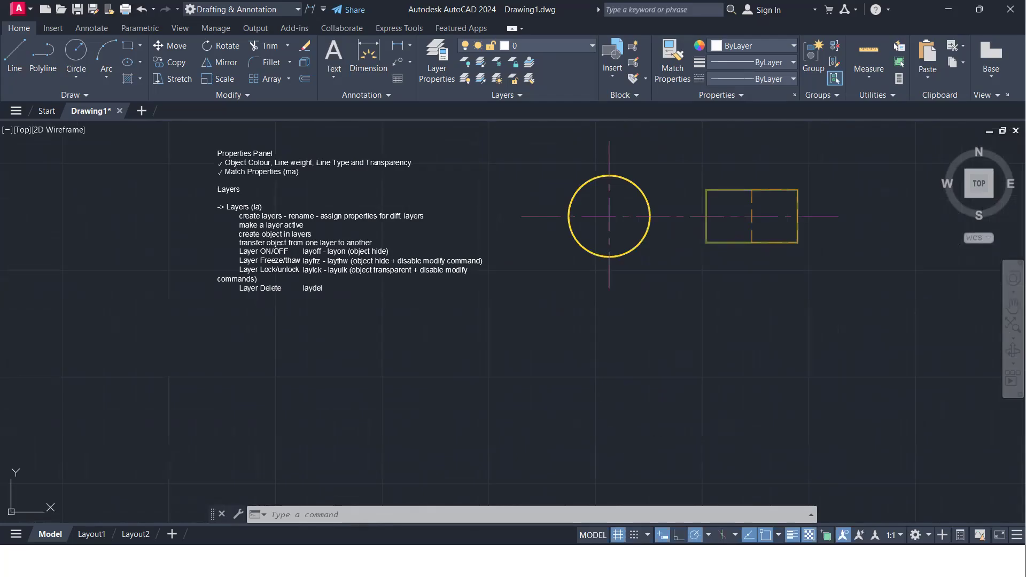
text(c)
key(Return)
click(616, 399)
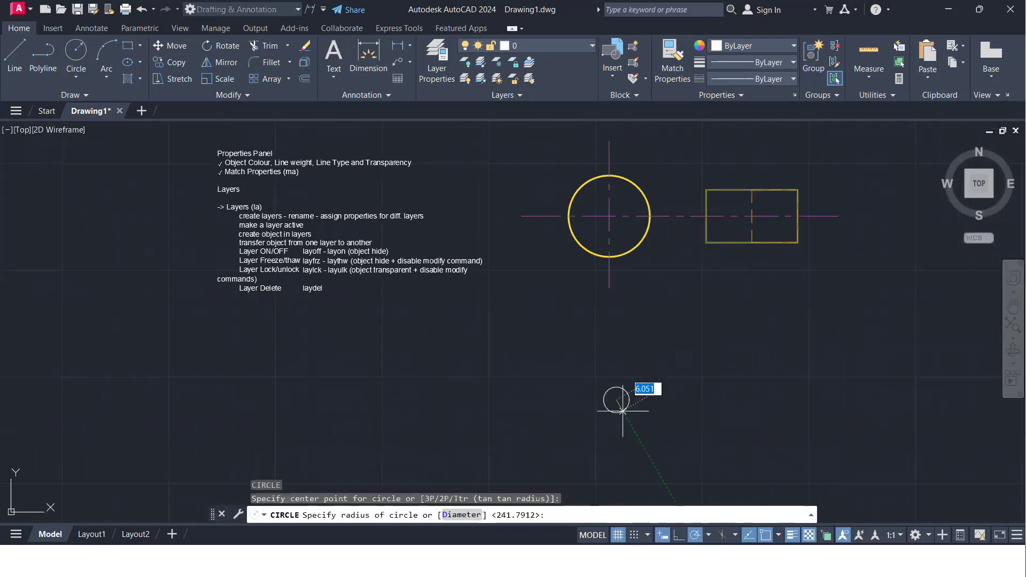
click(635, 438)
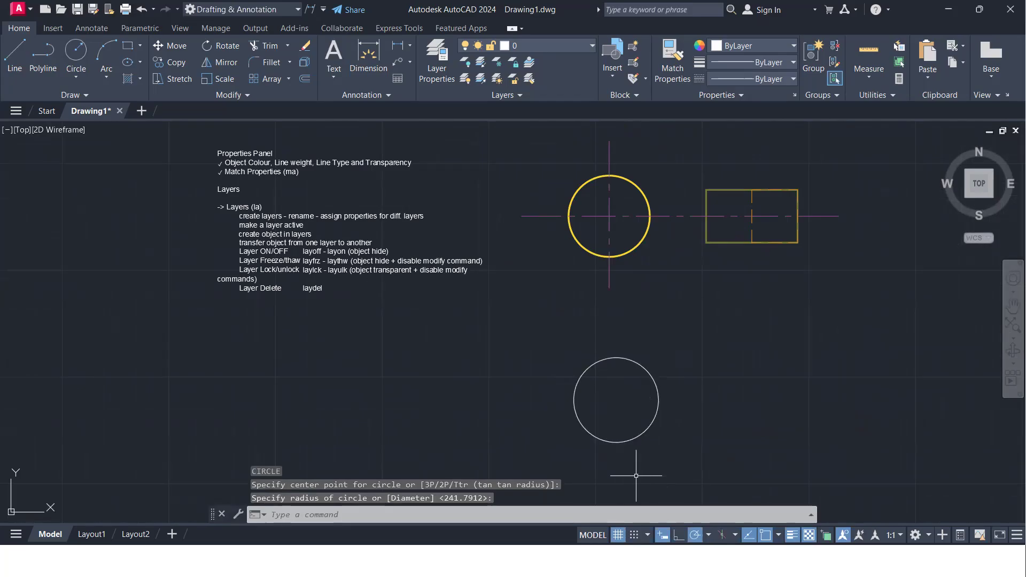
- Draw a rectangle about 39.7 high from the white circle's bottom quadrant up to its top level, extending to the right of the circle
text(rec)
key(Return)
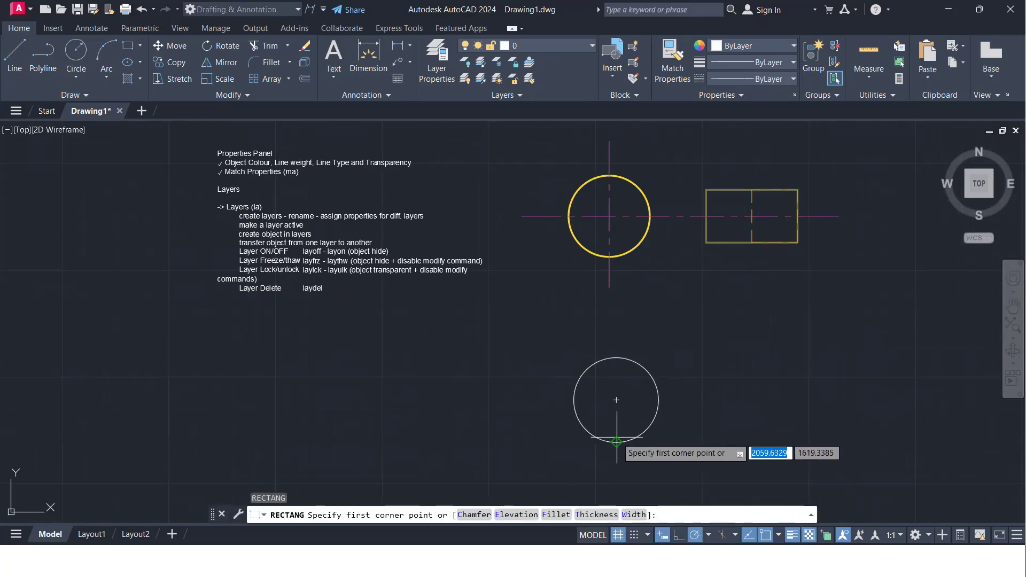
click(616, 441)
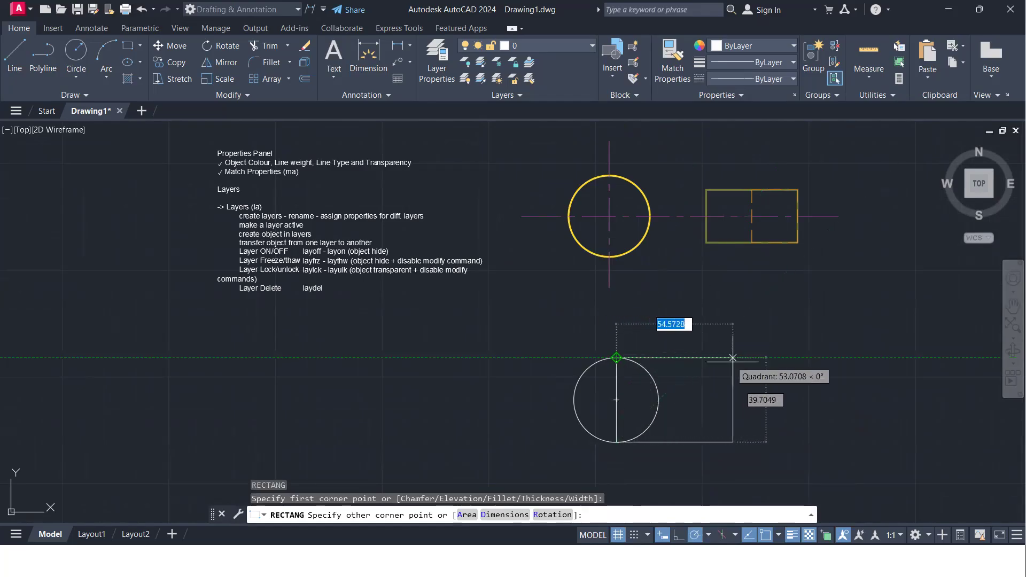
click(763, 357)
- Move the new rectangle horizontally to the right by about its own width, using the circle's centre as base point
click(779, 452)
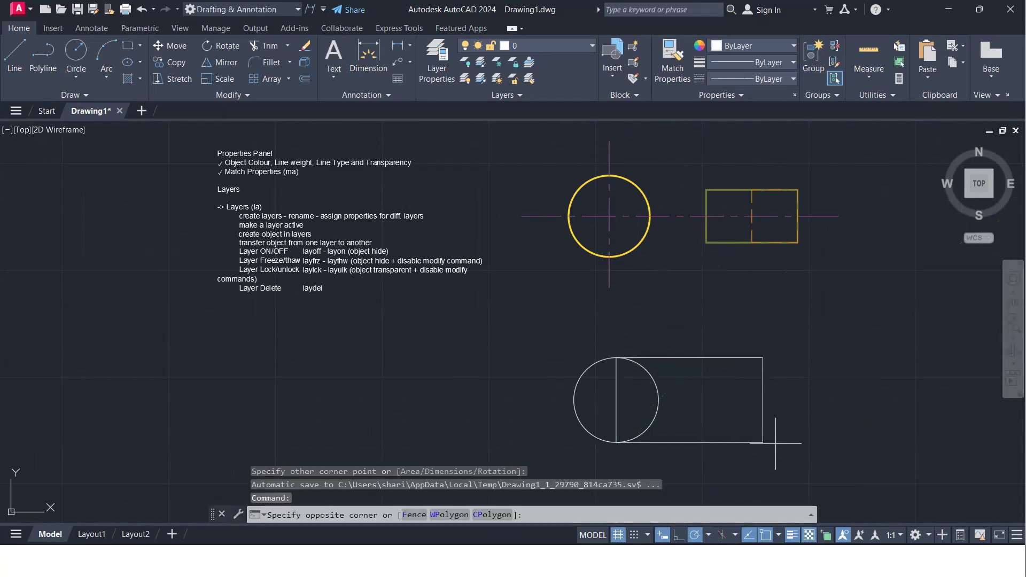
click(733, 425)
text(m)
key(Return)
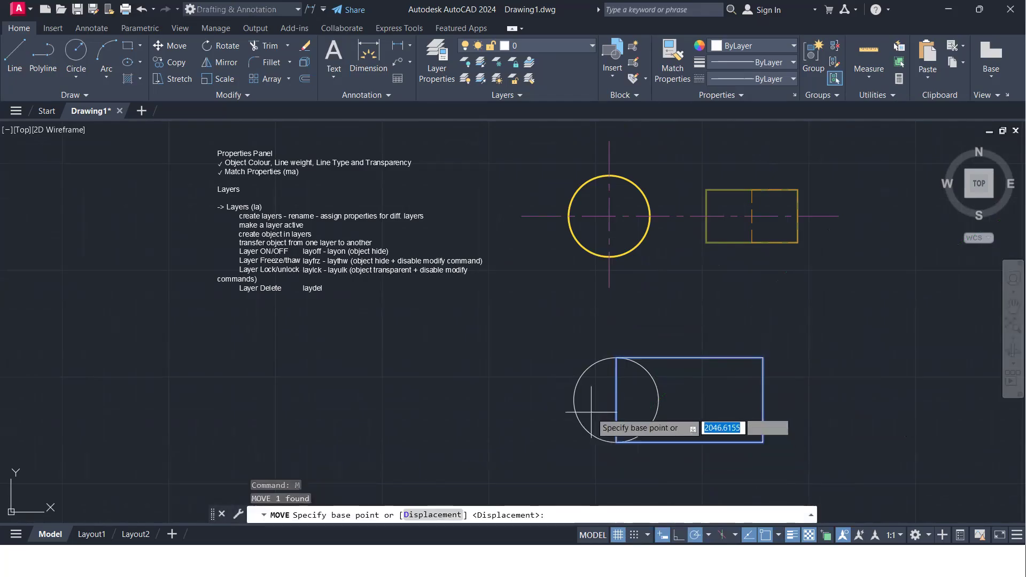
click(616, 399)
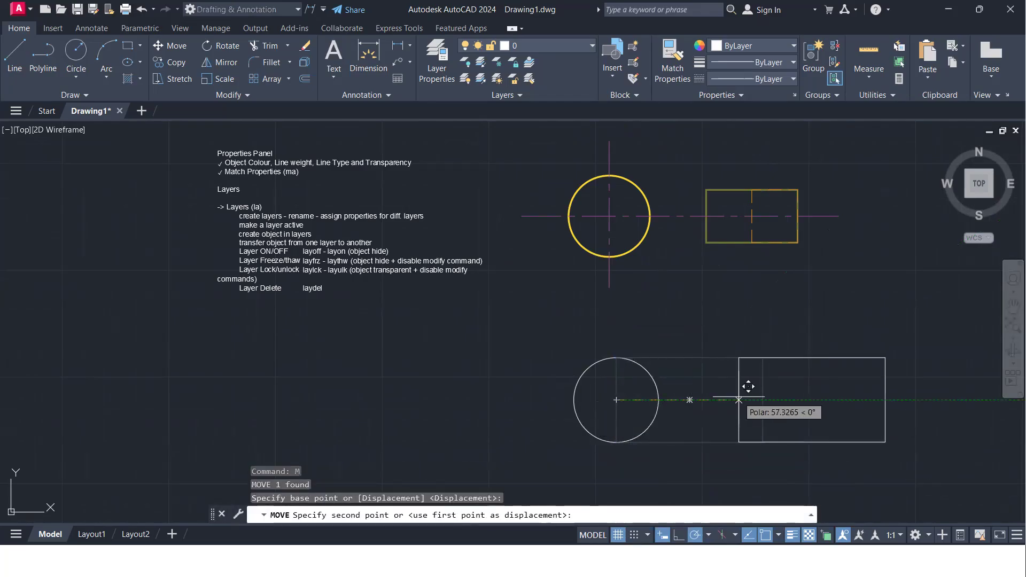
click(763, 399)
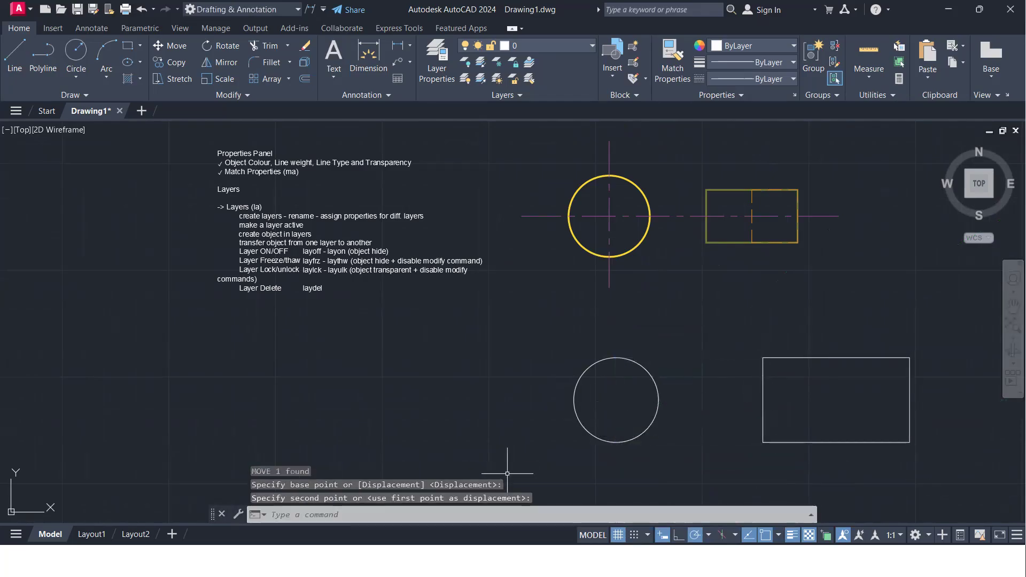
text(l)
key(Return)
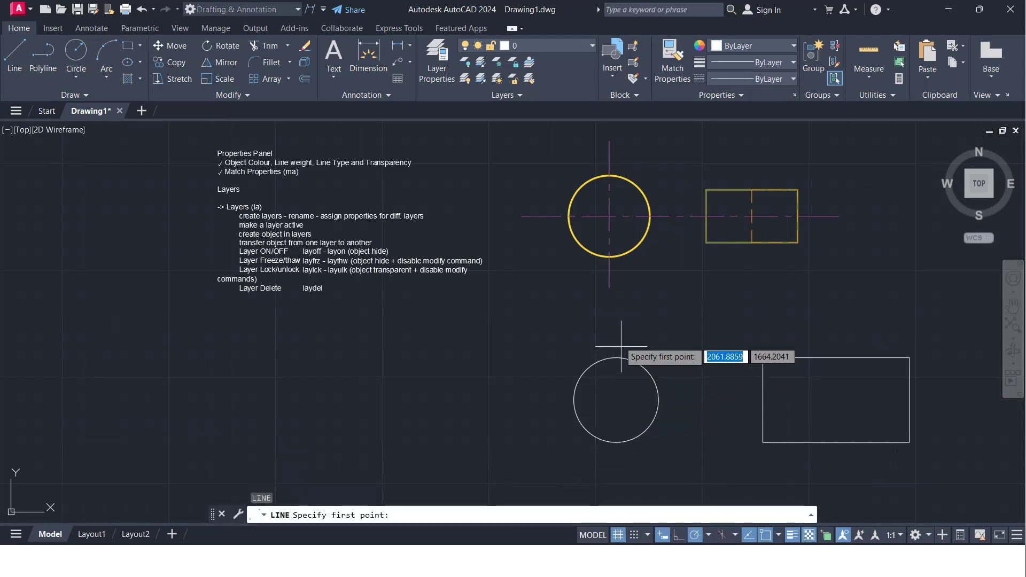
click(614, 441)
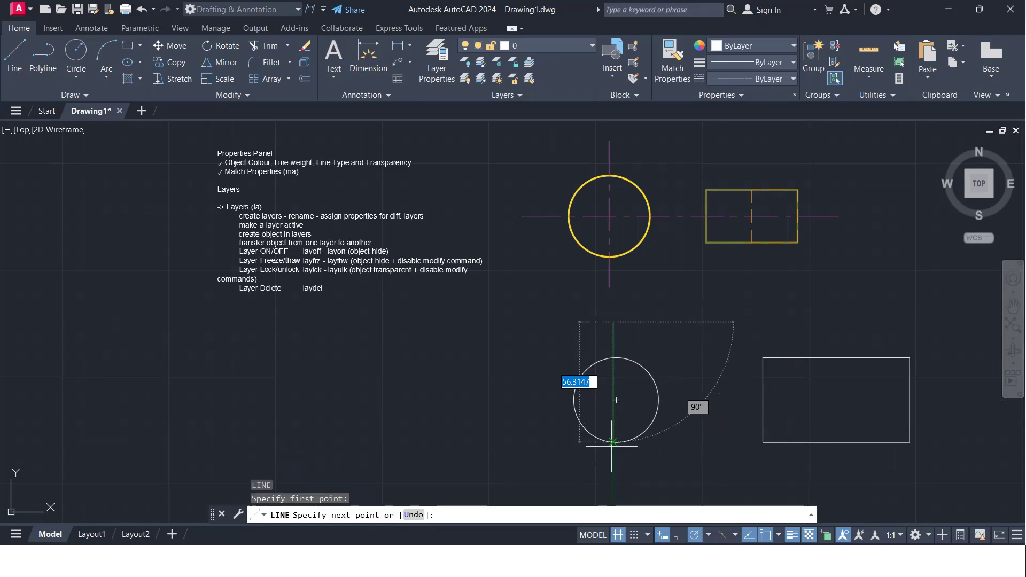
key(Escape)
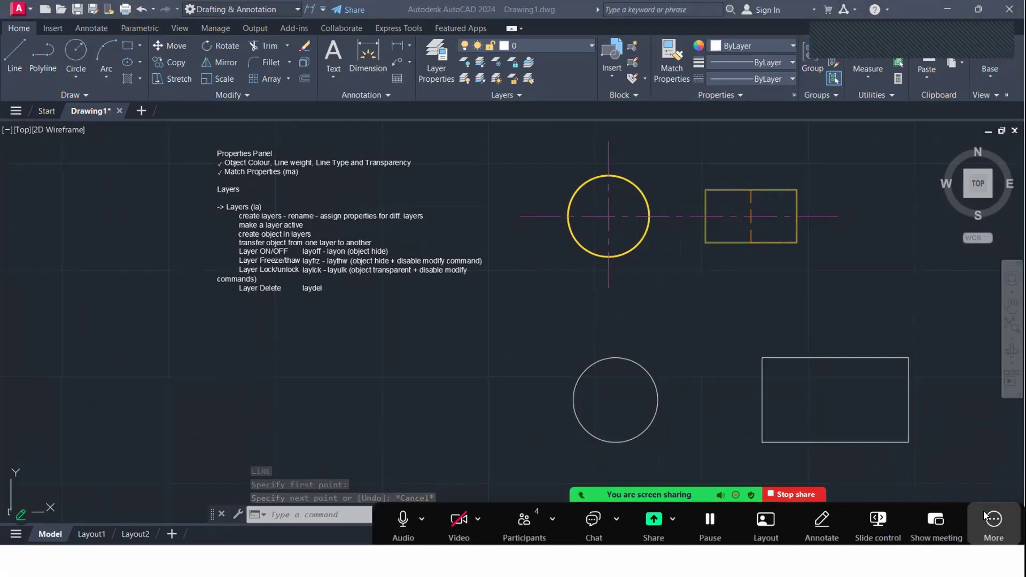
click(983, 511)
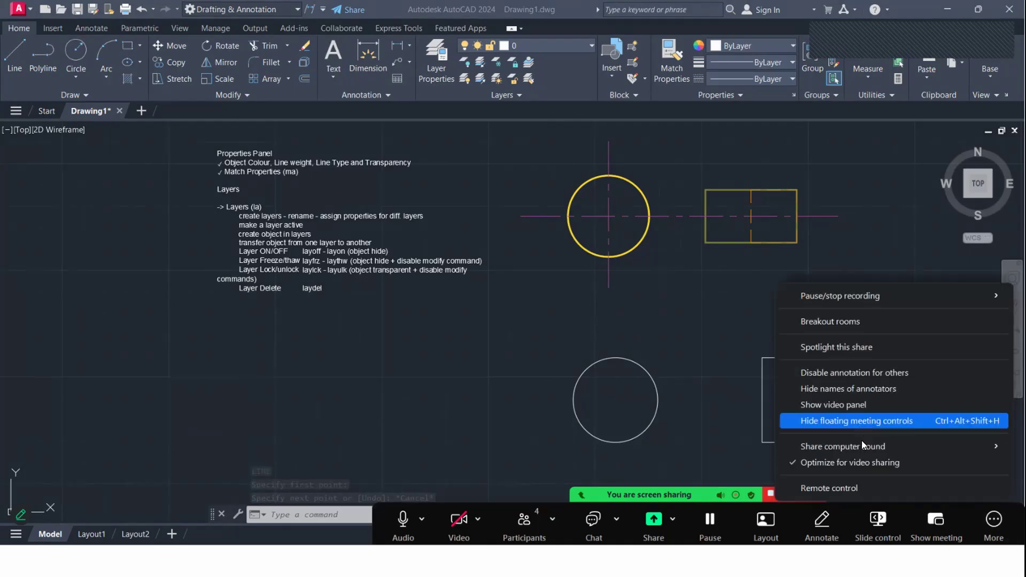
click(799, 461)
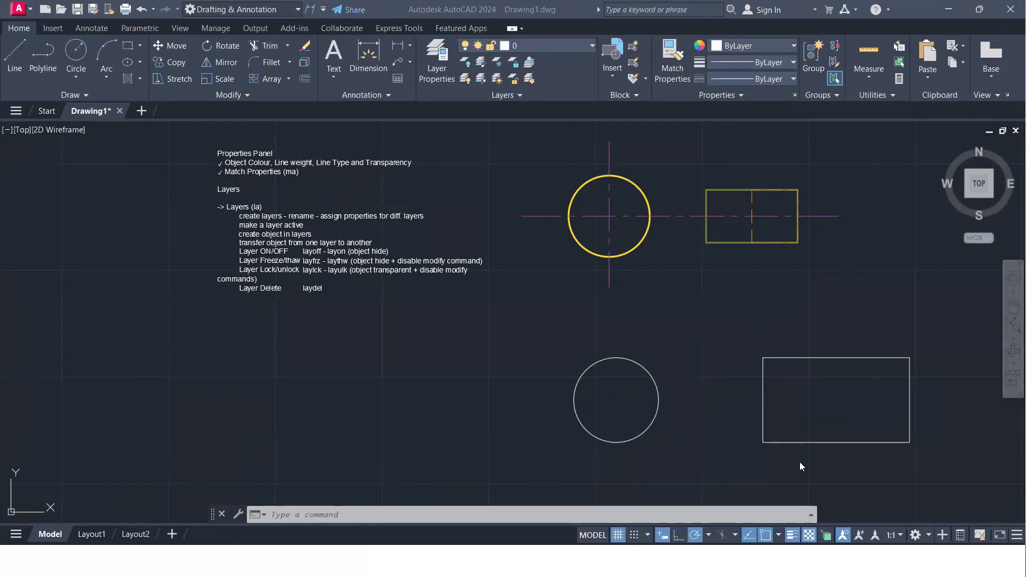
click(409, 442)
click(474, 470)
- Draw a vertical centre line through the white circle, extending beyond its top and bottom quadrants
text(l)
key(Return)
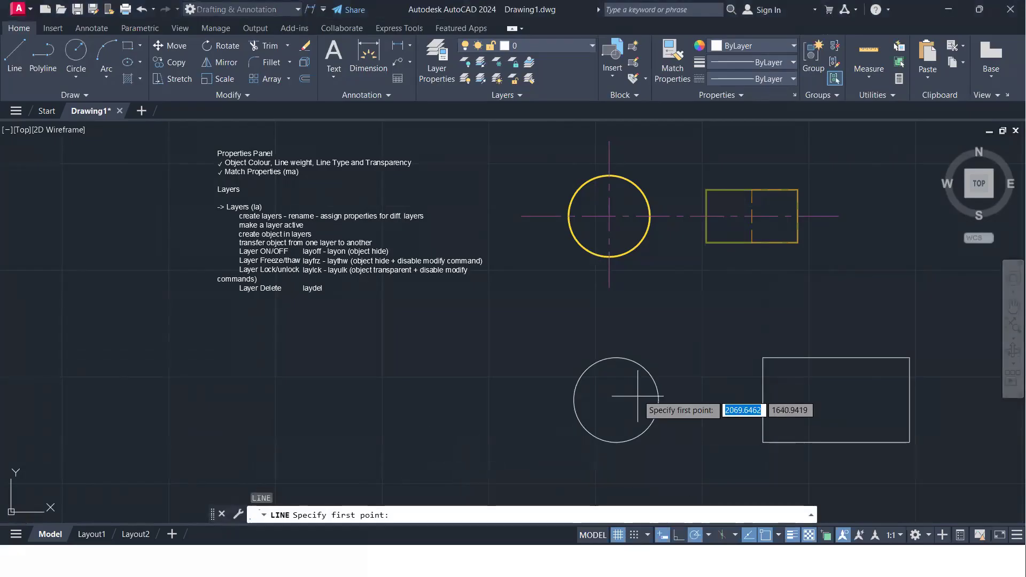
click(616, 310)
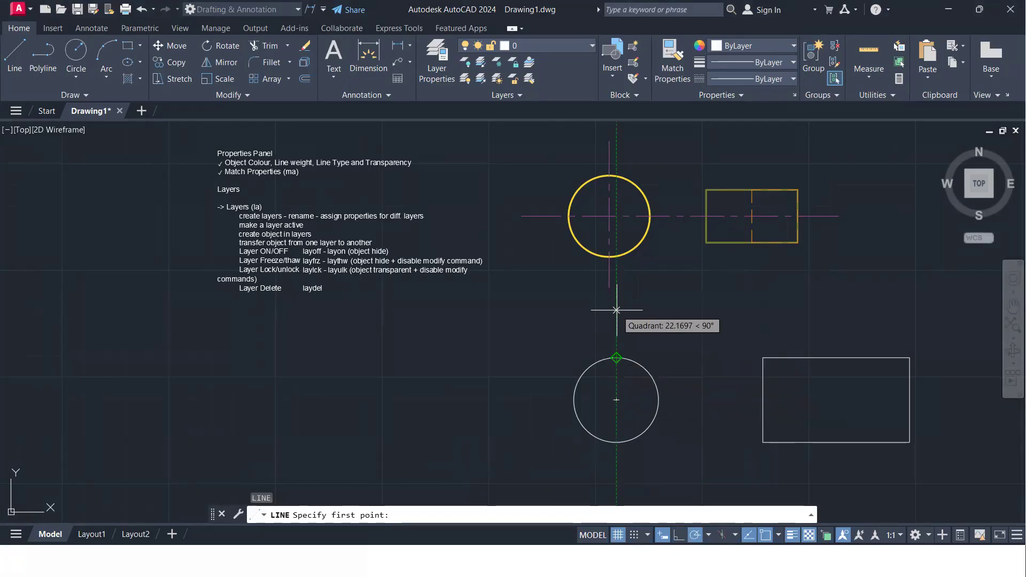
click(616, 482)
key(Return)
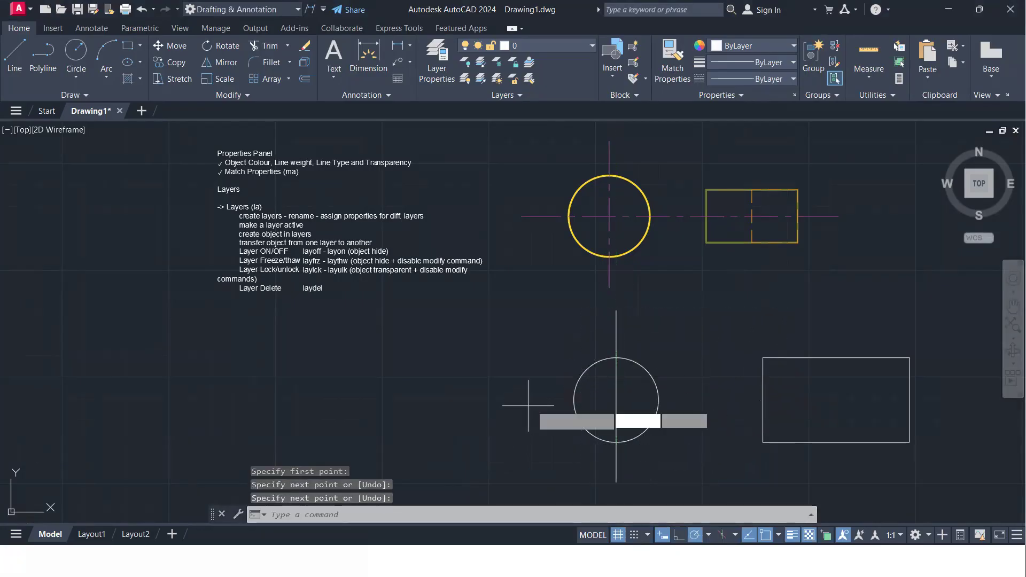
- Draw a horizontal centre line through the white circle's centre and across the rectangle, extending slightly past both shapes
key(Return)
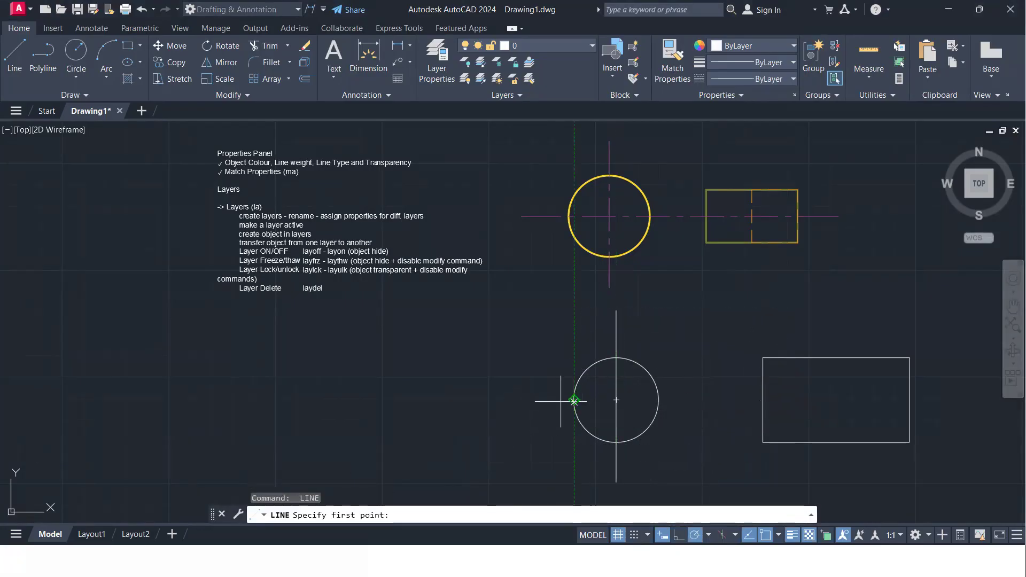
click(527, 399)
click(931, 400)
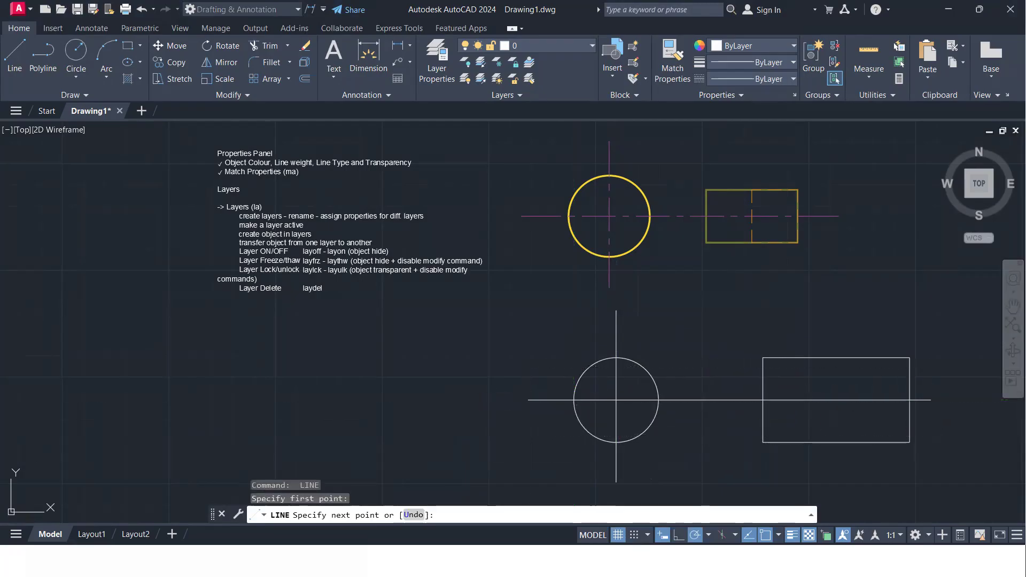
key(Return)
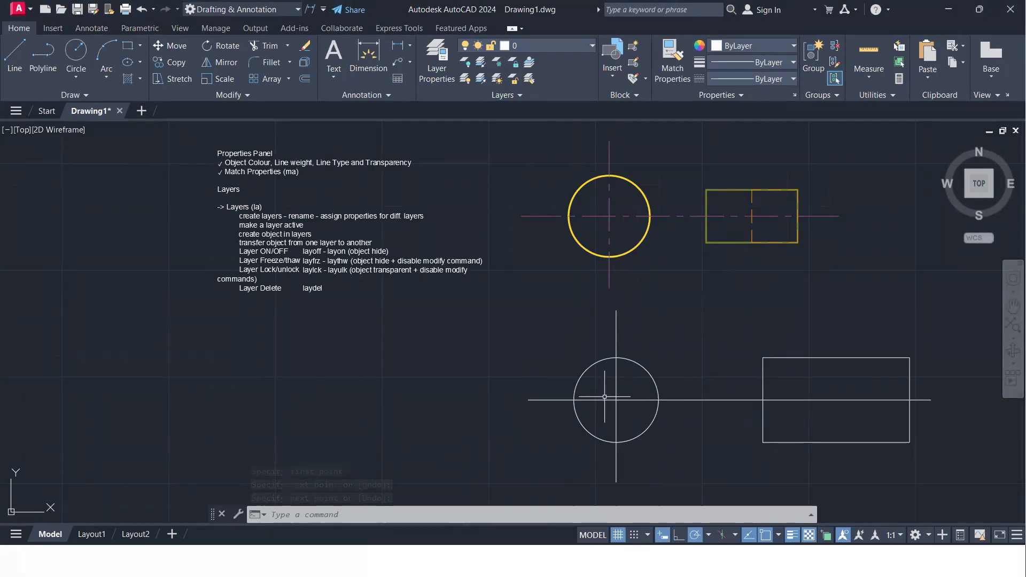
- Match the properties of the upper yellow circle onto the white circle below it
click(672, 55)
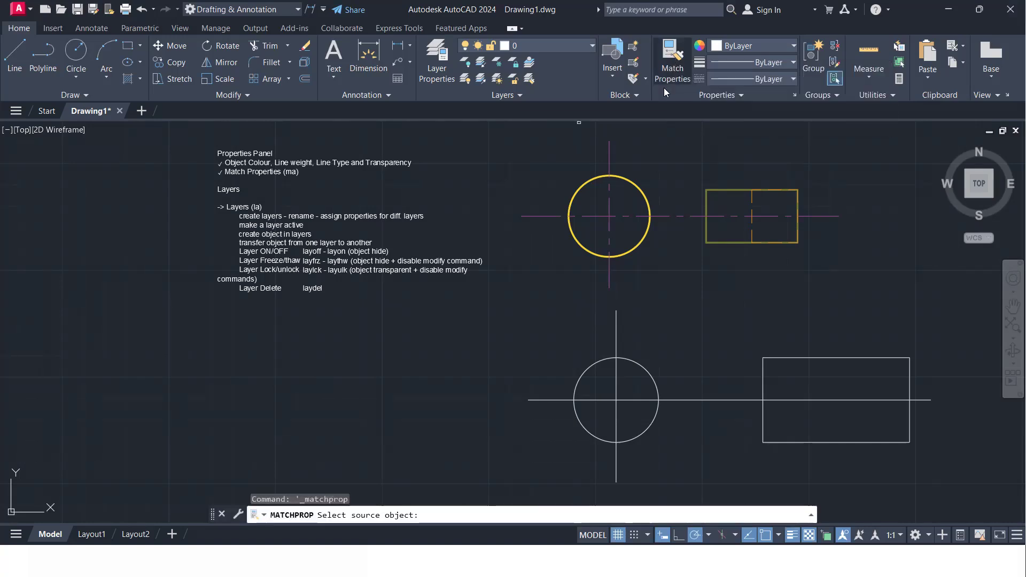
click(638, 188)
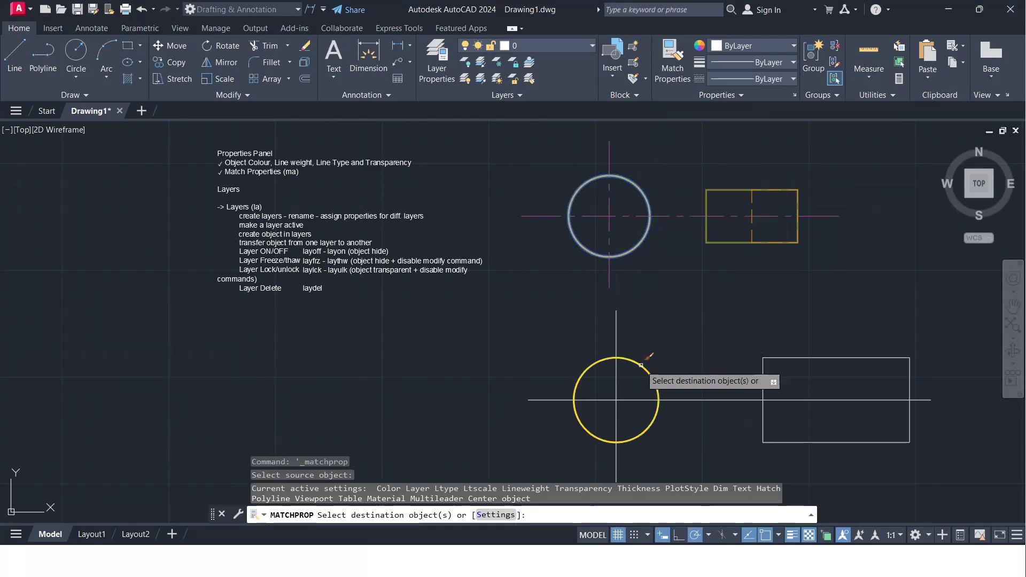
click(643, 366)
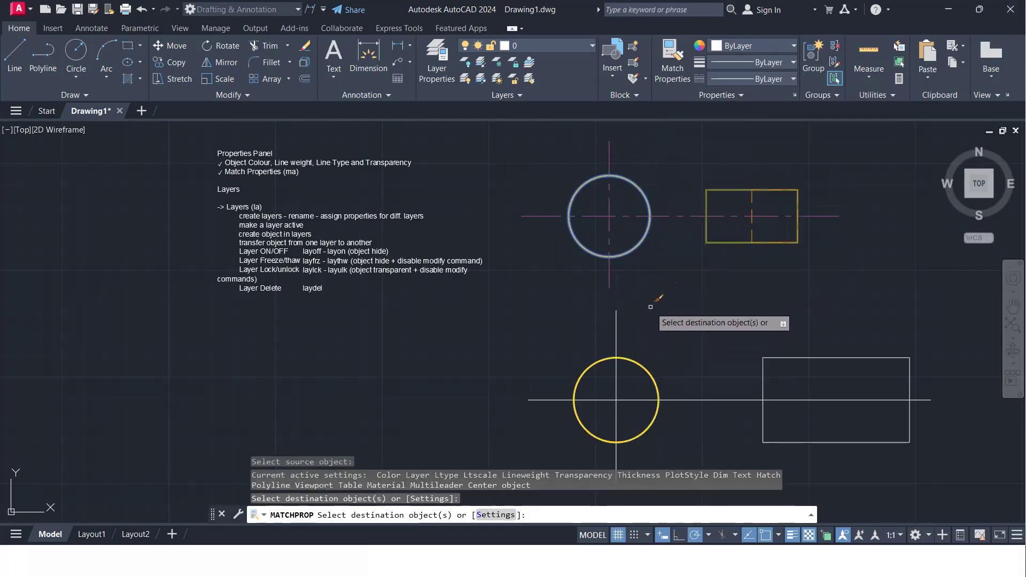
key(Return)
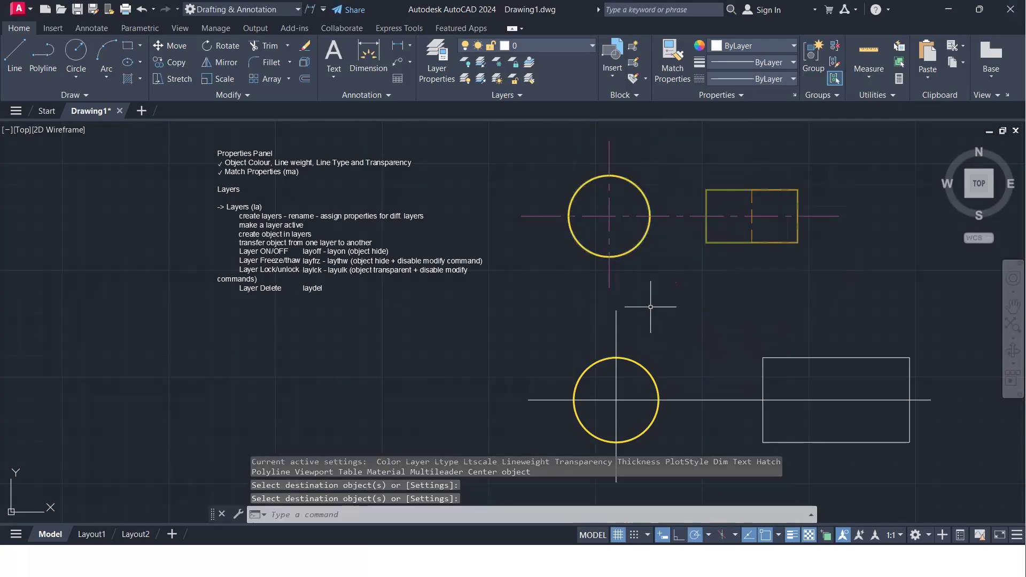
- Match the properties of the upper purple horizontal centre line onto the two new centre lines through the lower circle
text(ma)
key(Return)
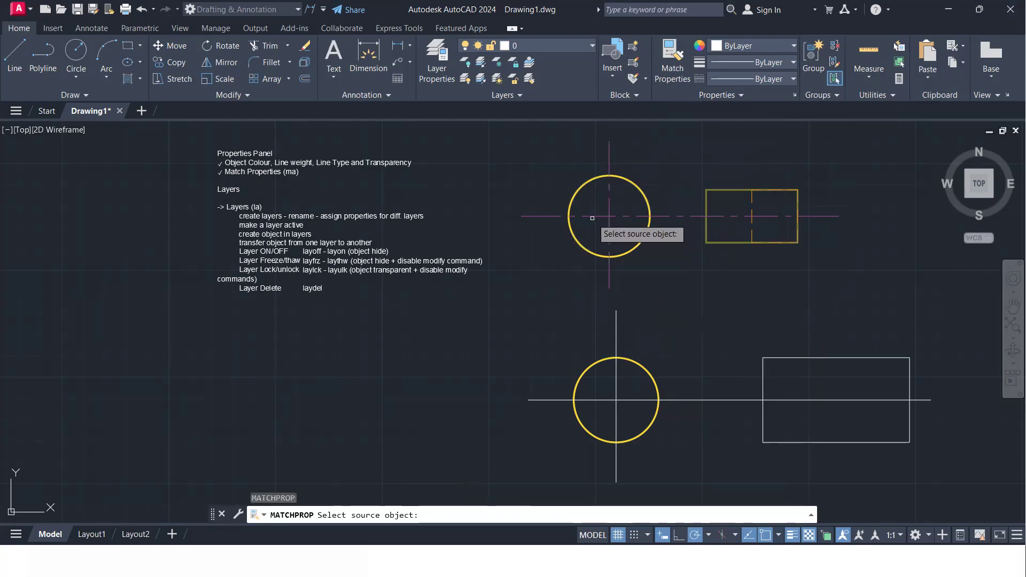
click(592, 218)
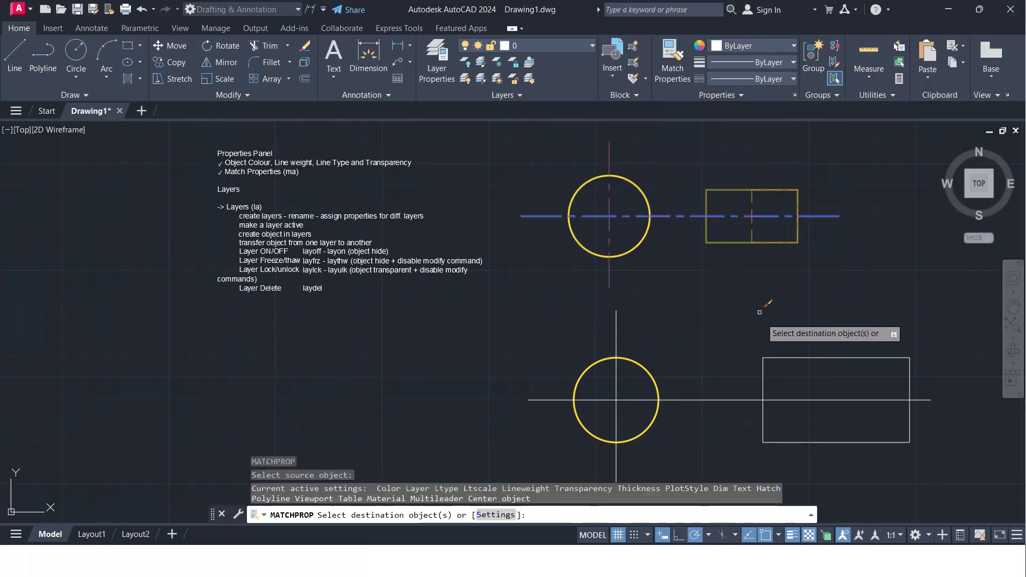
click(689, 400)
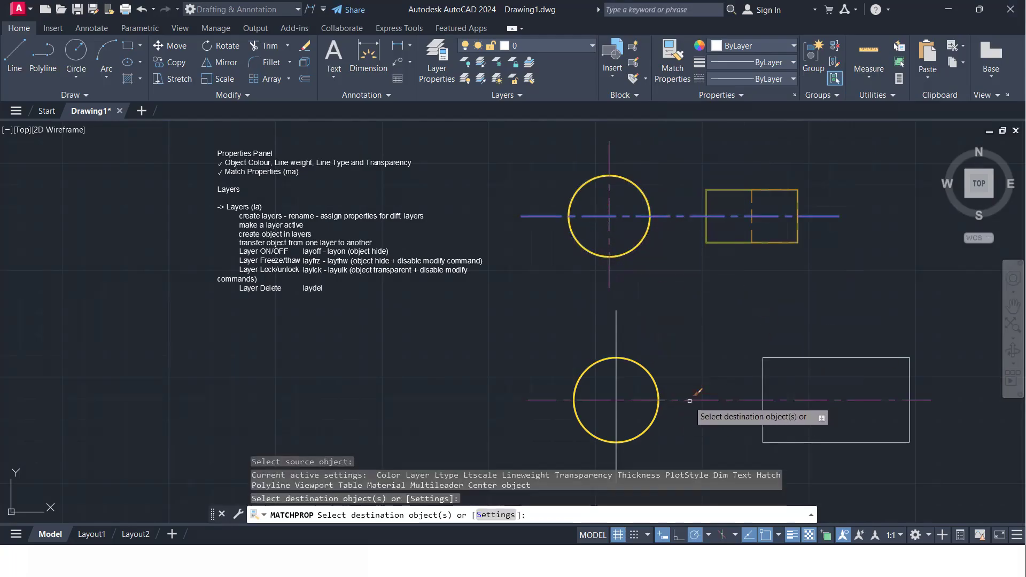
click(616, 330)
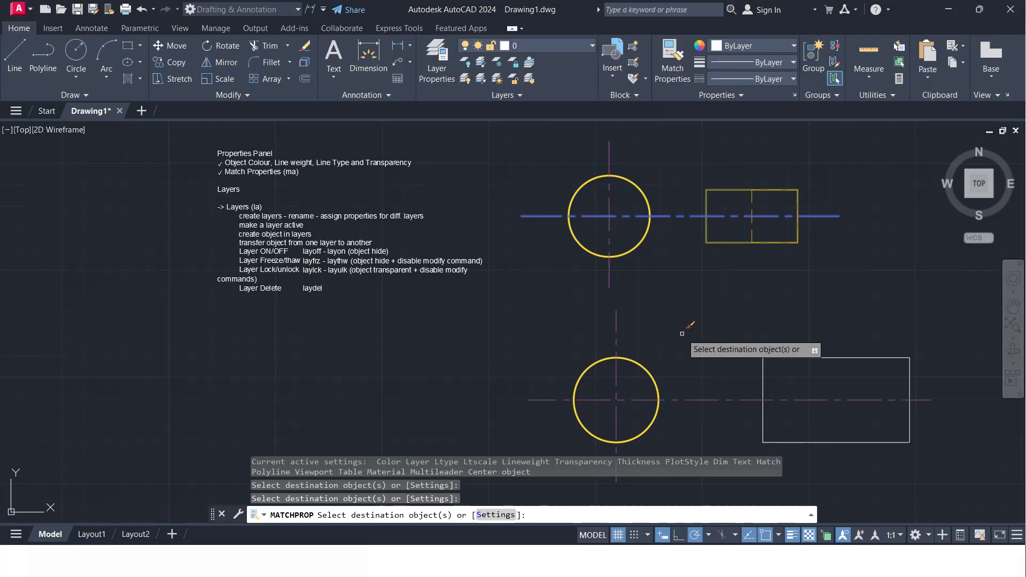
key(Return)
- Match the properties of the olive outer rectangle onto the lower white rectangle
scroll(580, 265, down, 2)
middle_drag(654, 282, 475, 279)
scroll(534, 286, up, 2)
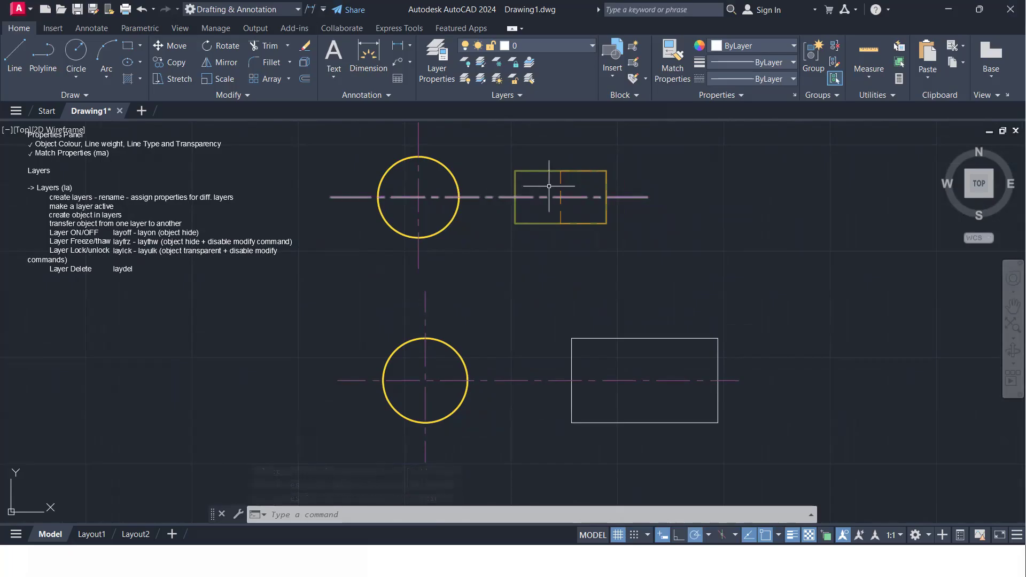
click(677, 53)
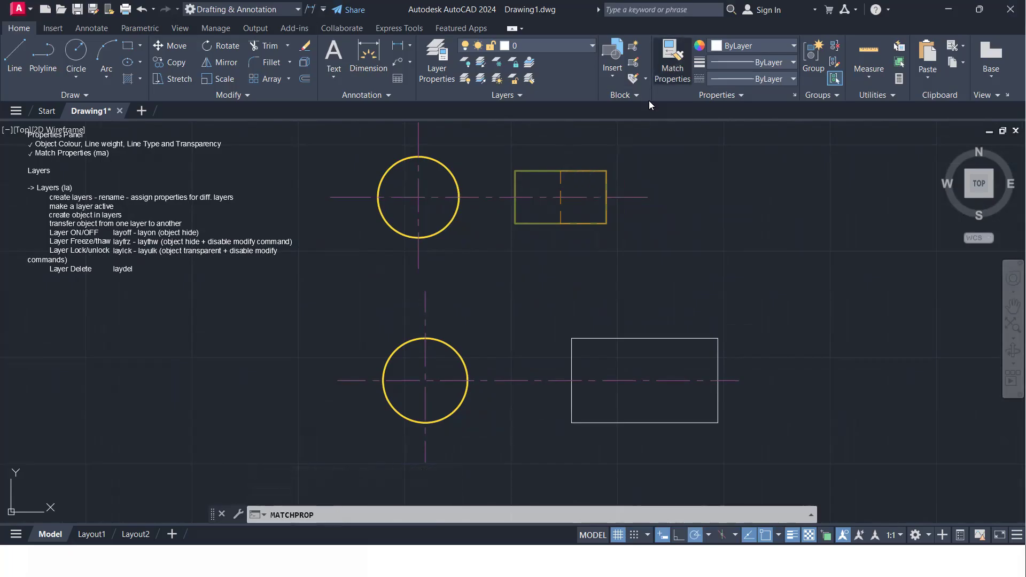
click(531, 228)
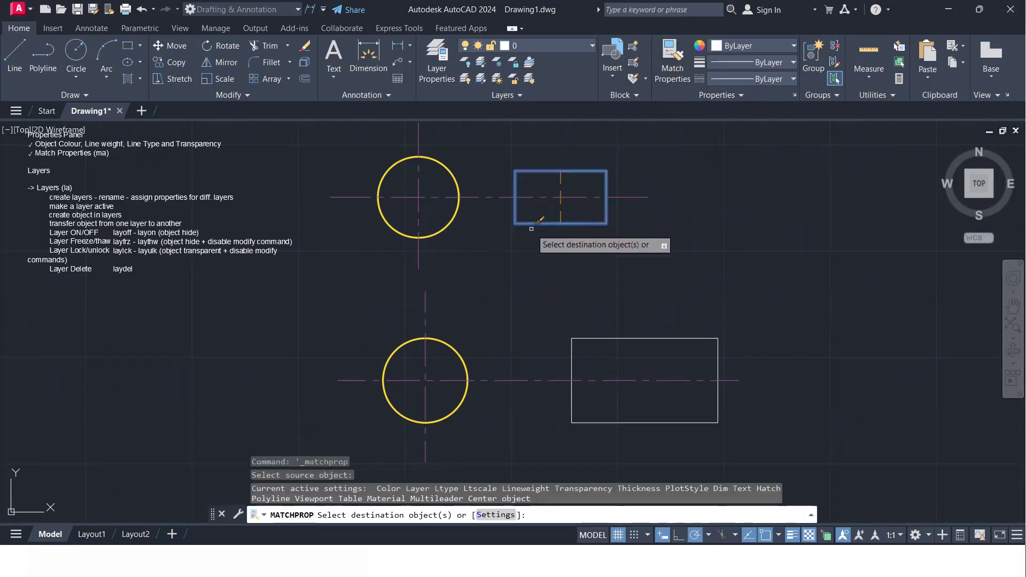
click(585, 334)
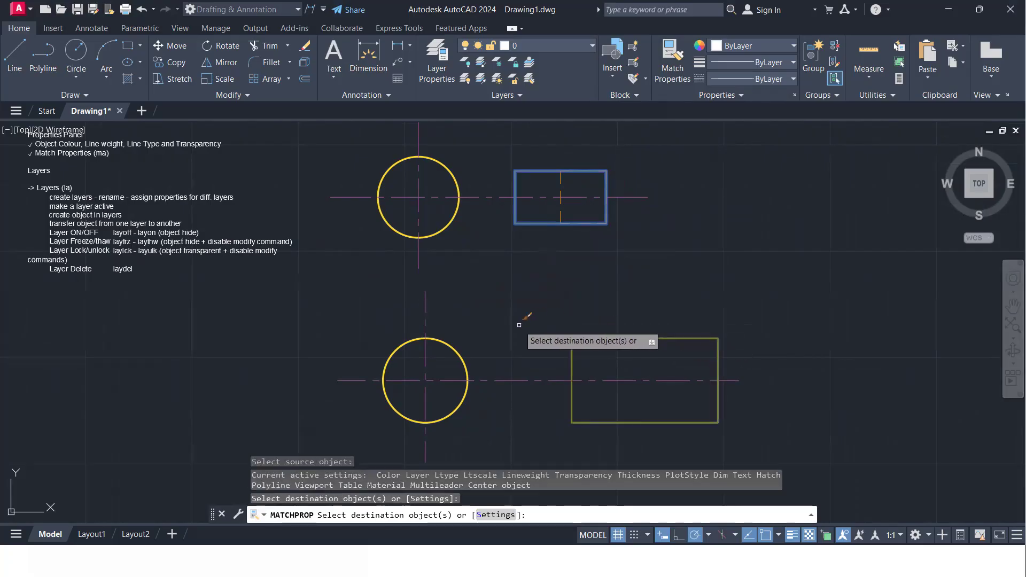
key(Return)
- Match the properties of the orange dashed shape inside the upper rectangle onto the lower rectangle
text(ma)
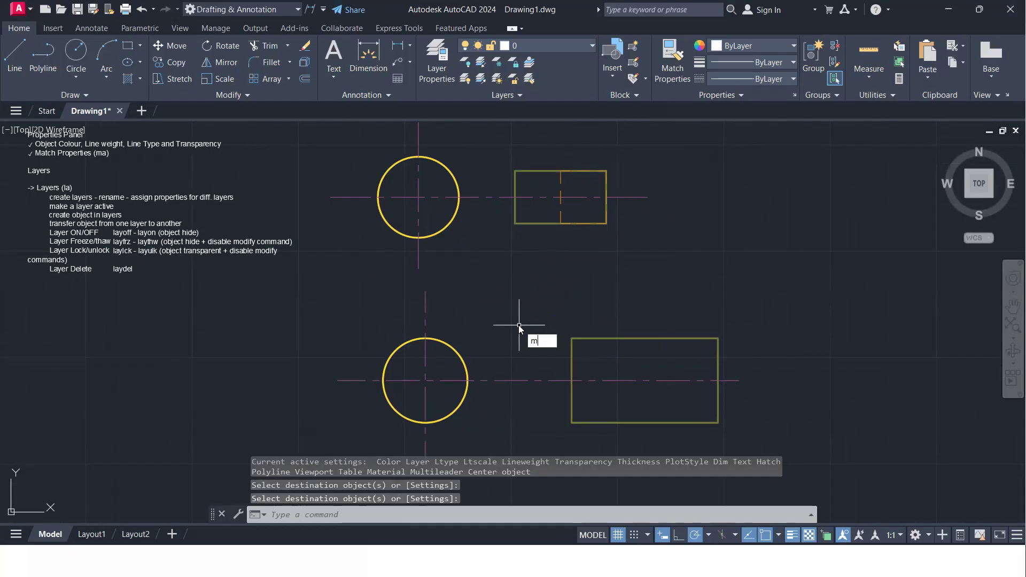
key(Return)
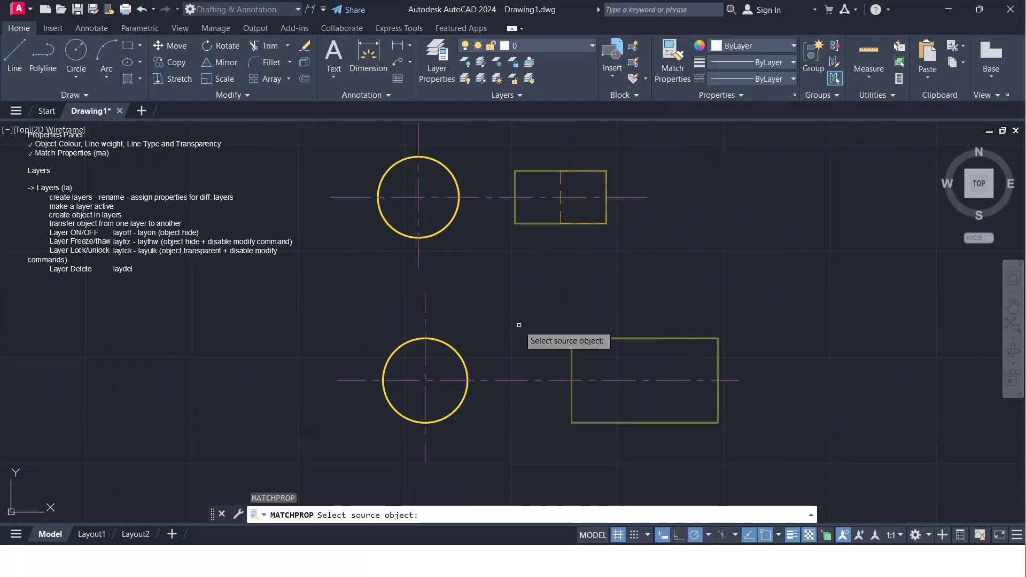
click(561, 216)
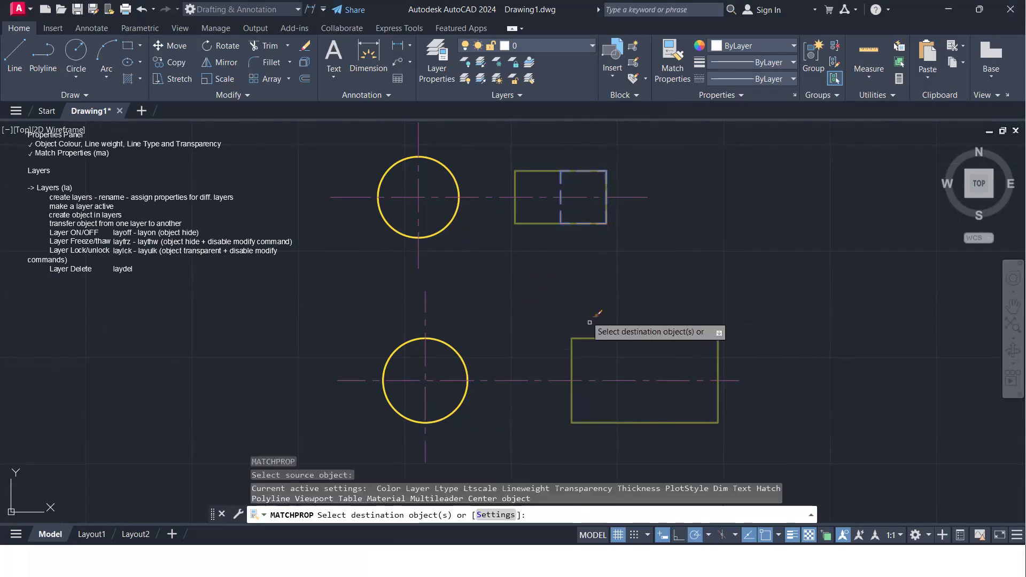
click(602, 338)
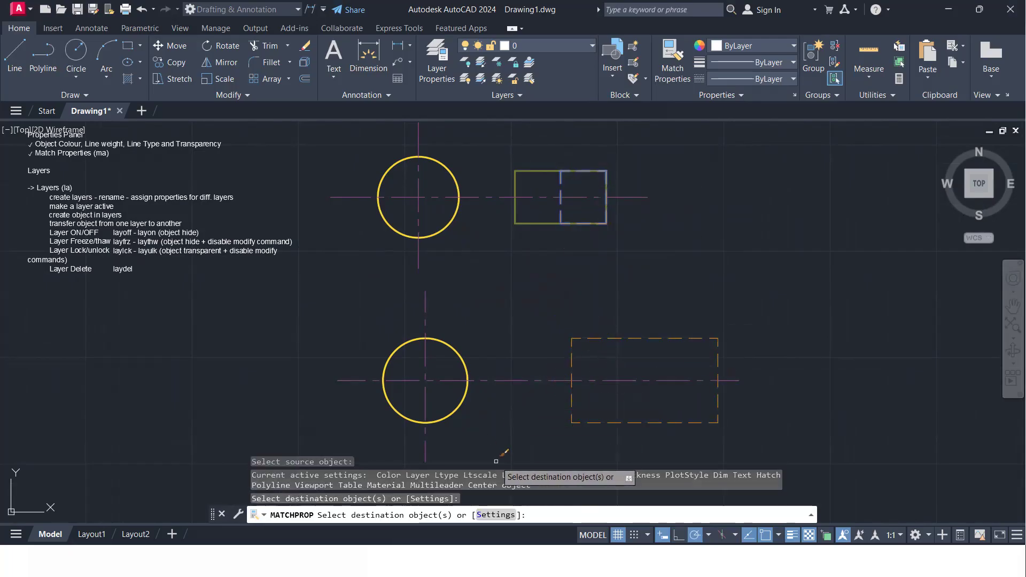
key(Return)
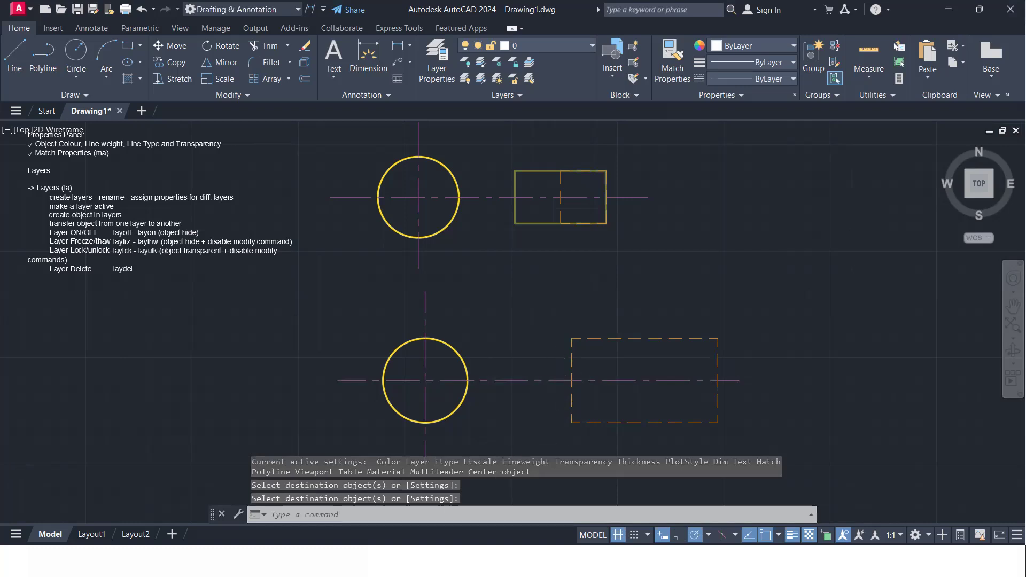
scroll(554, 373, down, 3)
scroll(468, 313, up, 5)
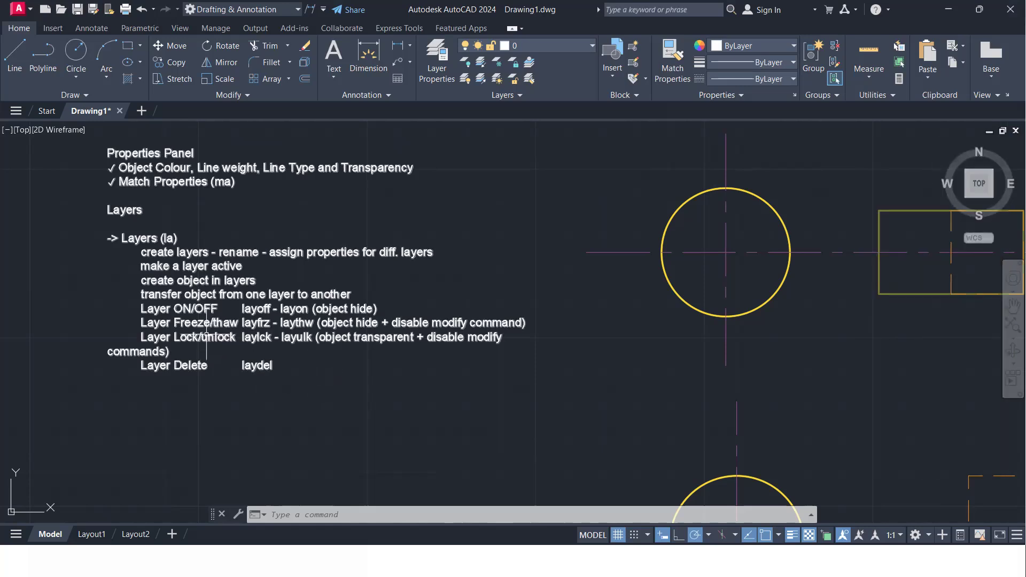
- Open and close the layer properties manager twice, and view the list of layers available in the drawing
mouse_move(211, 322)
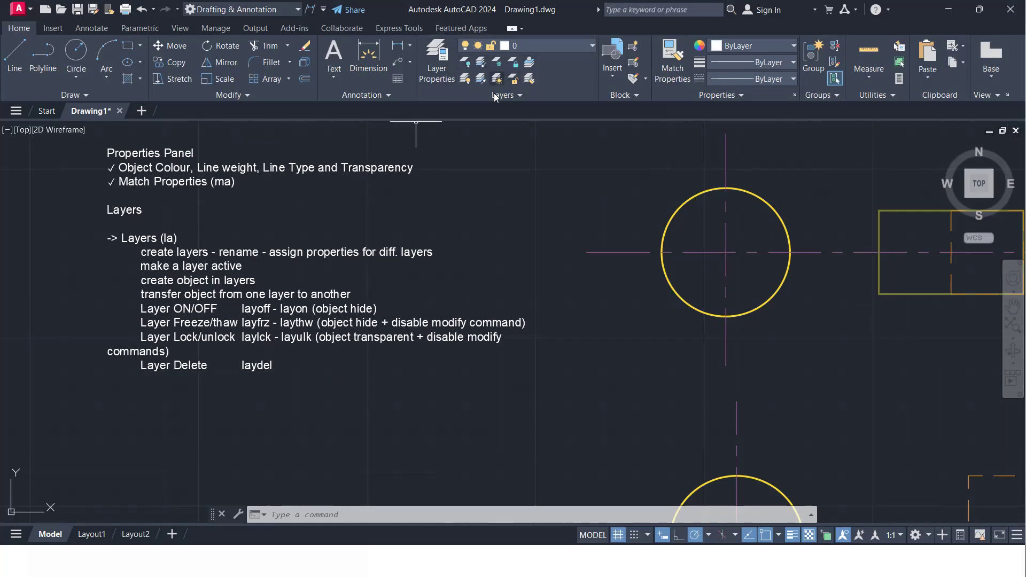
text(LA)
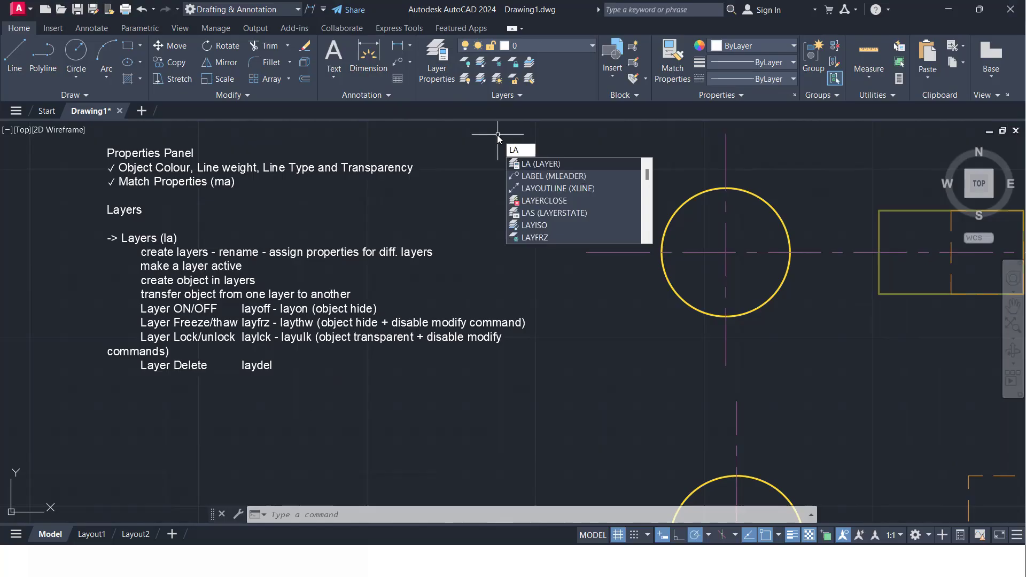
key(Return)
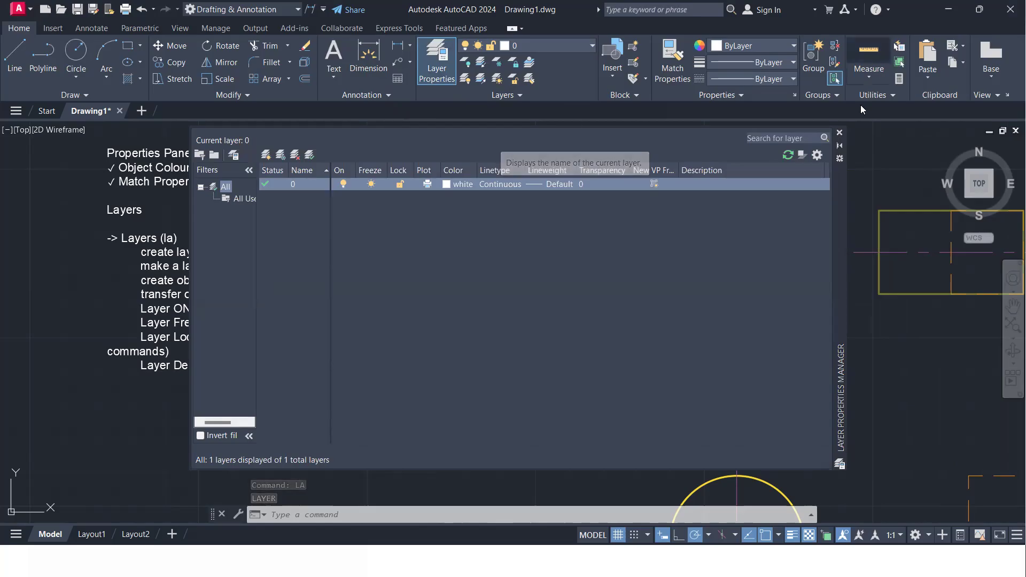
click(840, 133)
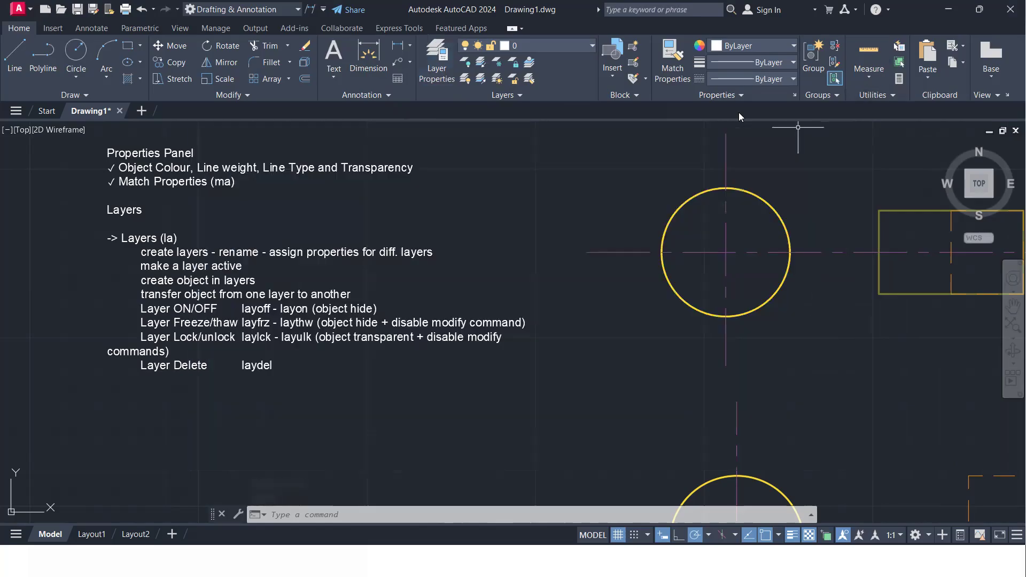
click(436, 60)
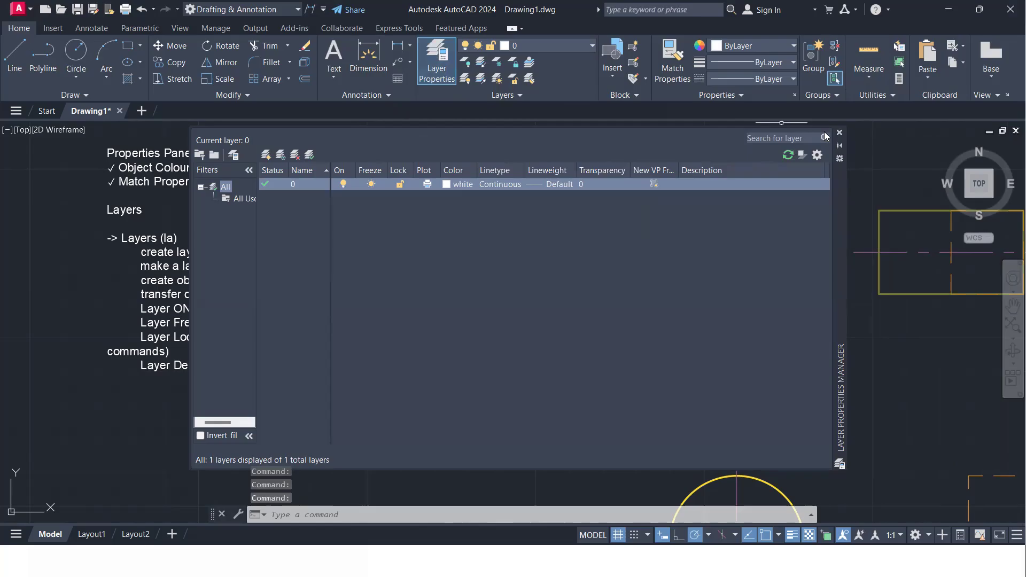
click(840, 133)
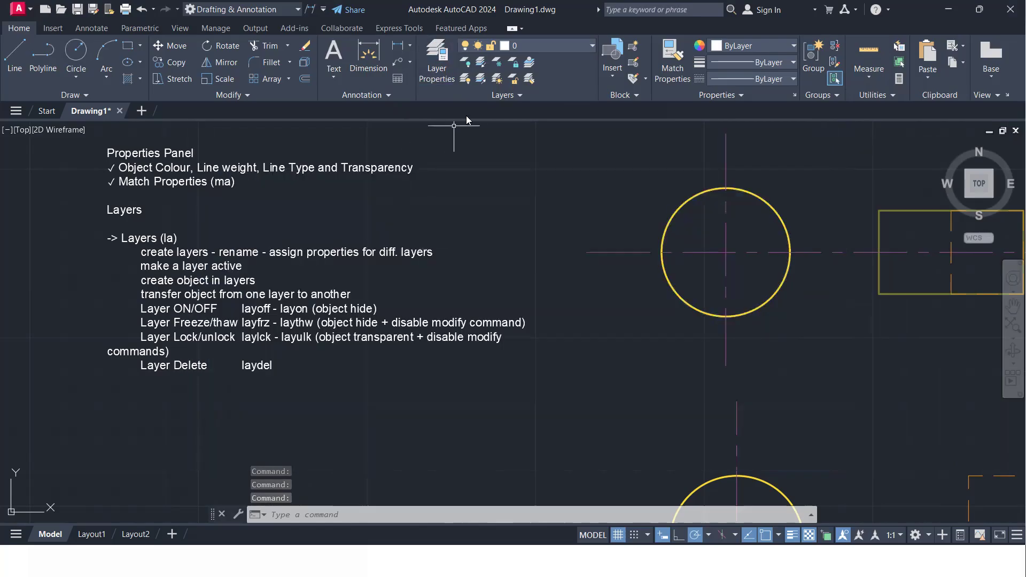
click(556, 47)
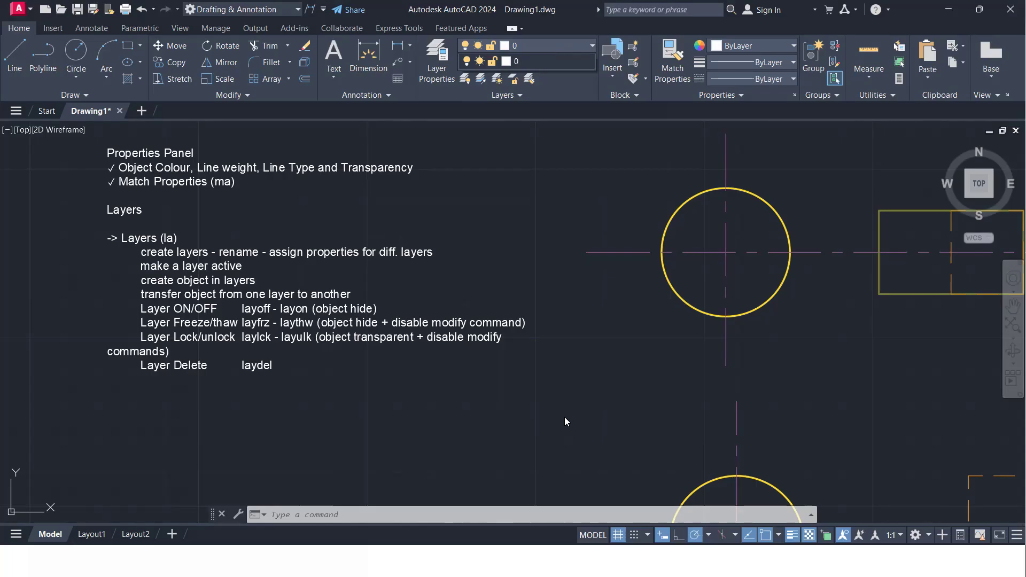
scroll(576, 368, down, 4)
middle_drag(576, 369, 246, 300)
mouse_move(573, 236)
middle_down()
mouse_move(609, 232)
mouse_move(665, 194)
middle_up()
scroll(440, 302, up, 2)
middle_drag(440, 302, 542, 242)
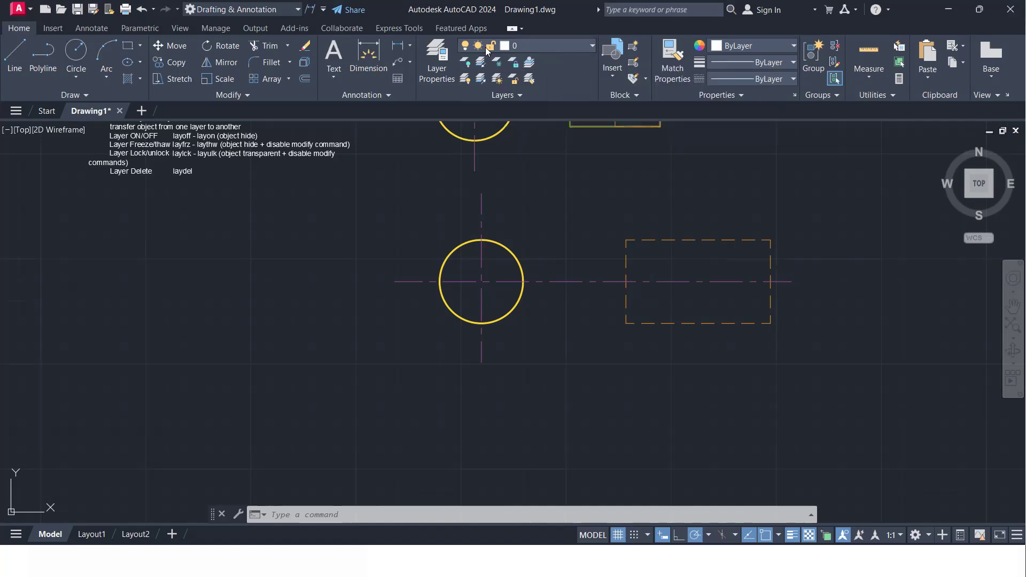
- Create a new layer named Object in the layer properties manager
click(437, 72)
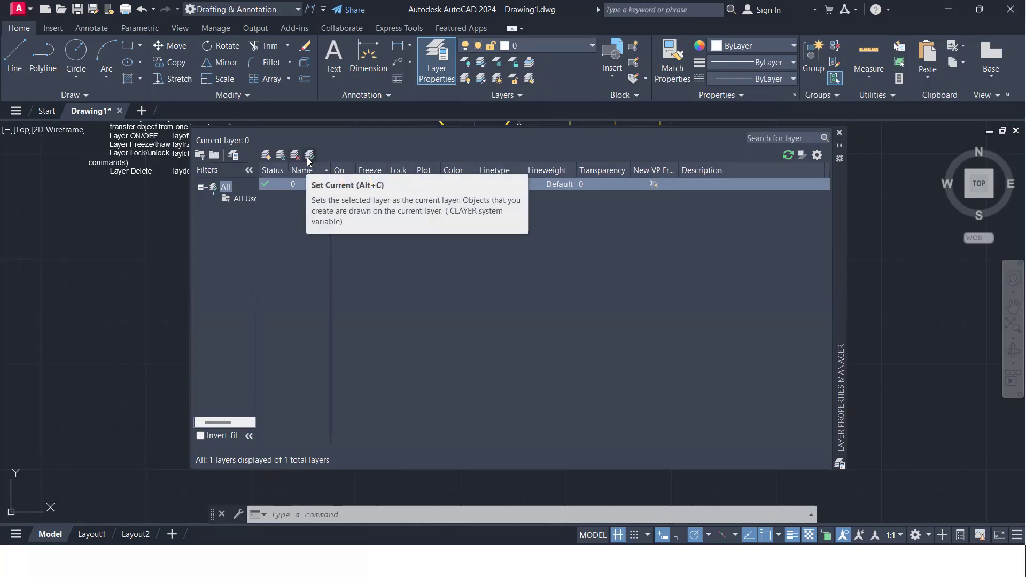
click(267, 155)
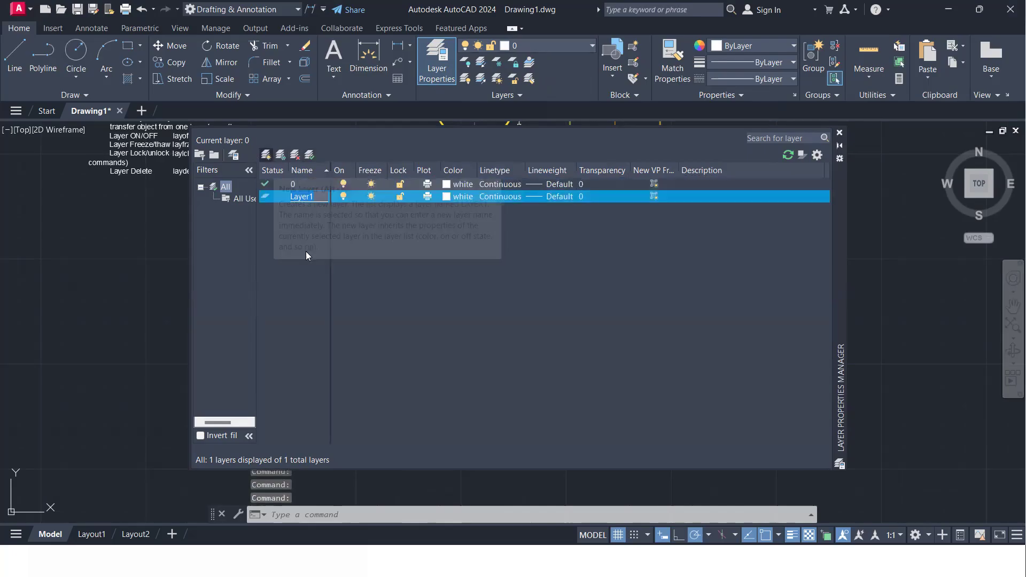
text(Object)
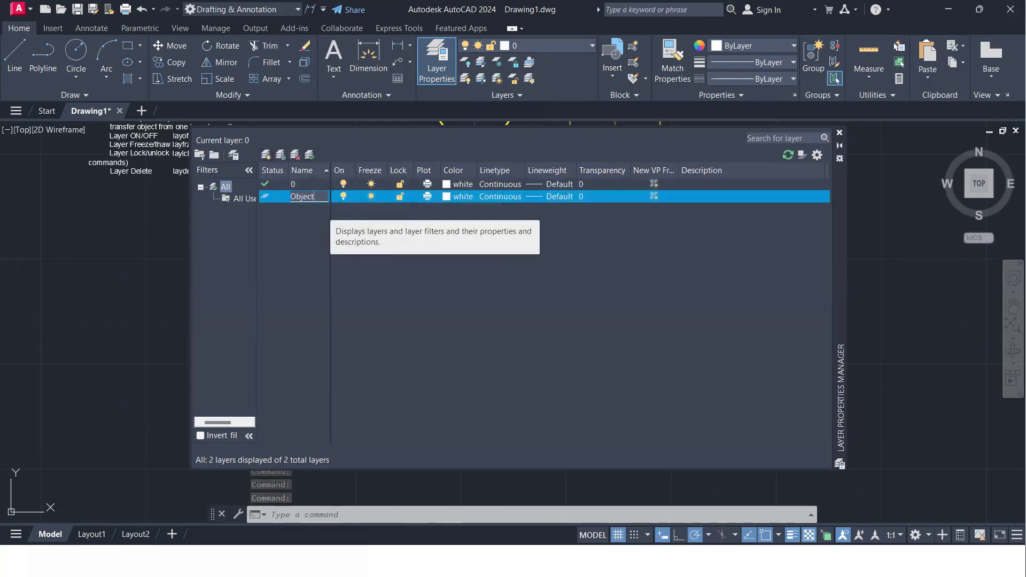
key(Return)
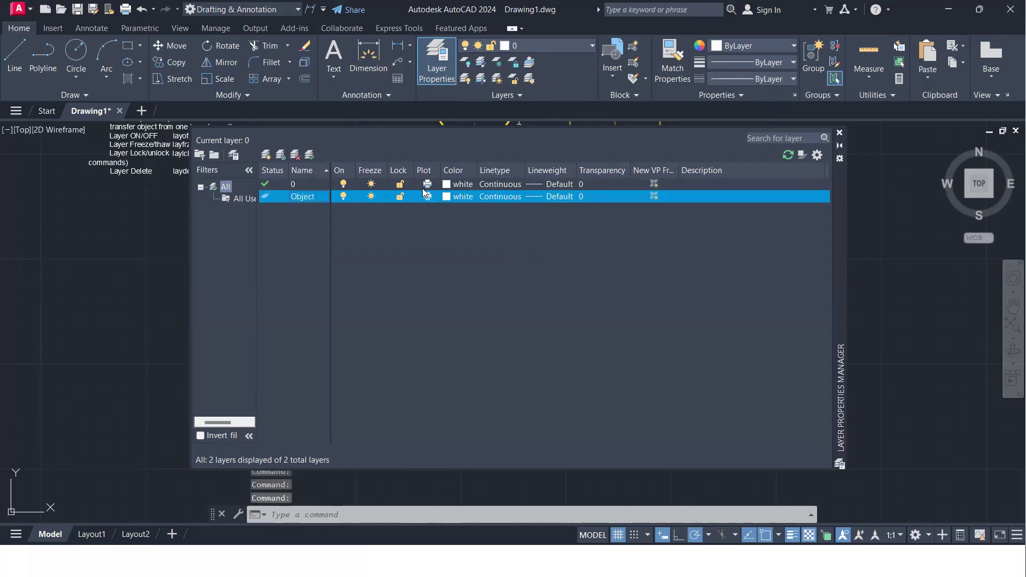
- Set the Object layer's color to index 30 (orange) with the Continuous linetype
click(455, 197)
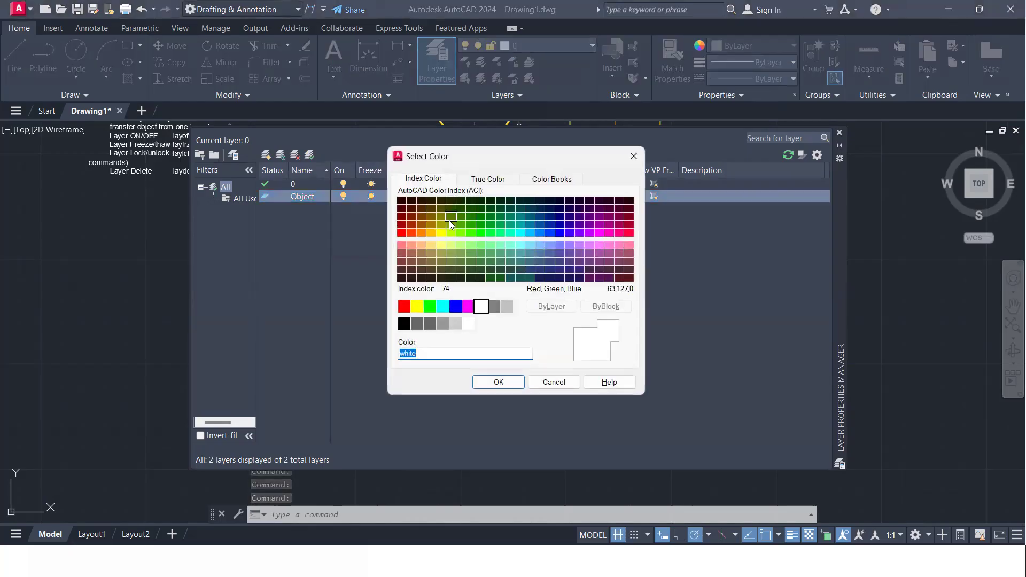
click(420, 233)
click(498, 382)
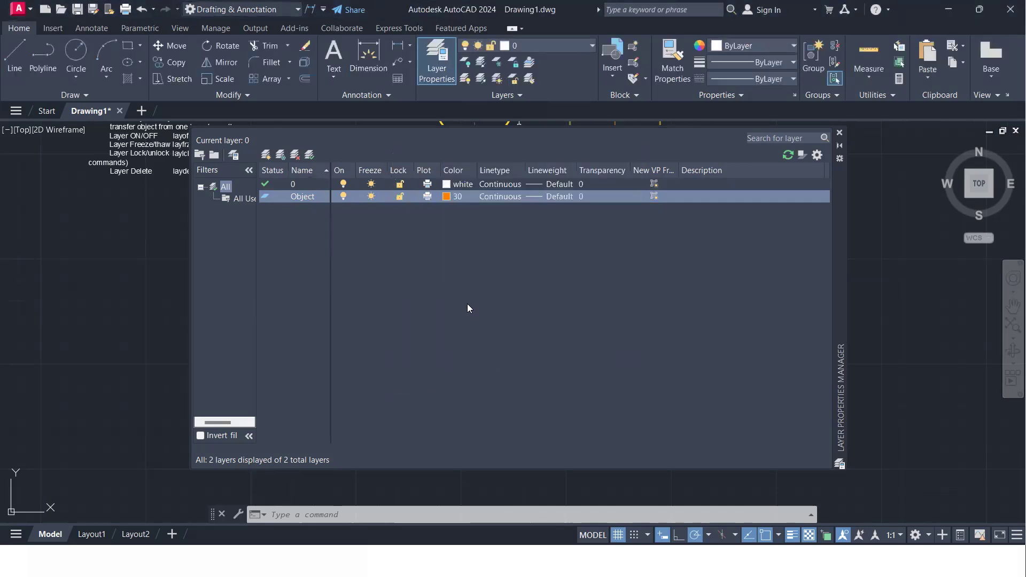
click(510, 197)
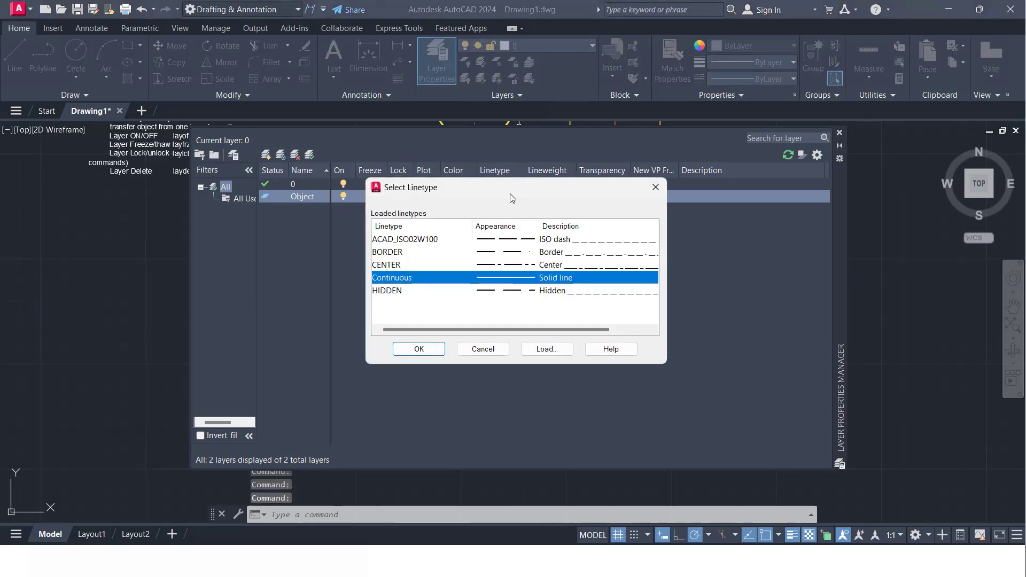
click(428, 346)
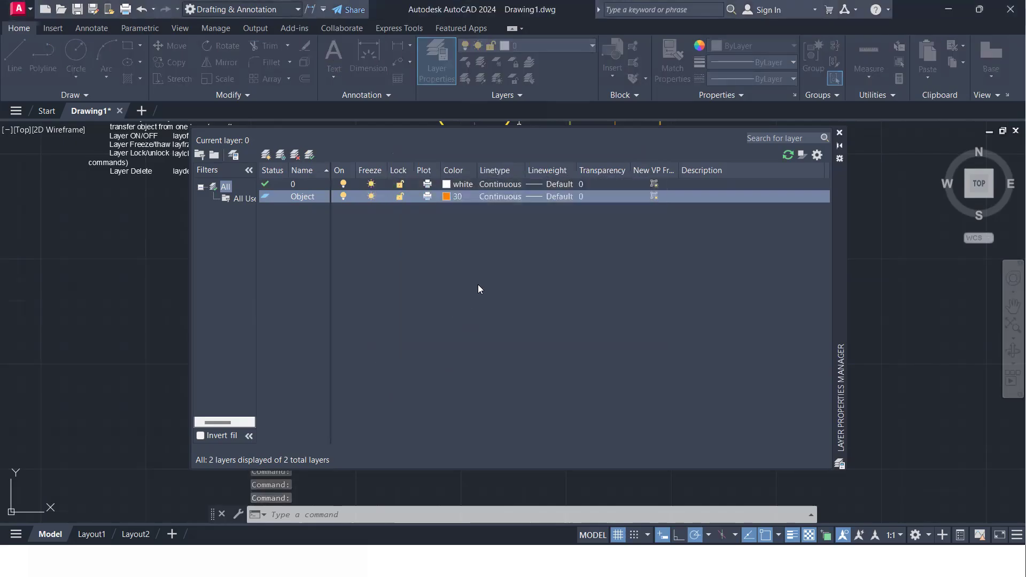
- Set the Object layer's lineweight to 0.40 mm and look at its transparency setting without changing it
click(558, 196)
scroll(481, 276, down, 2)
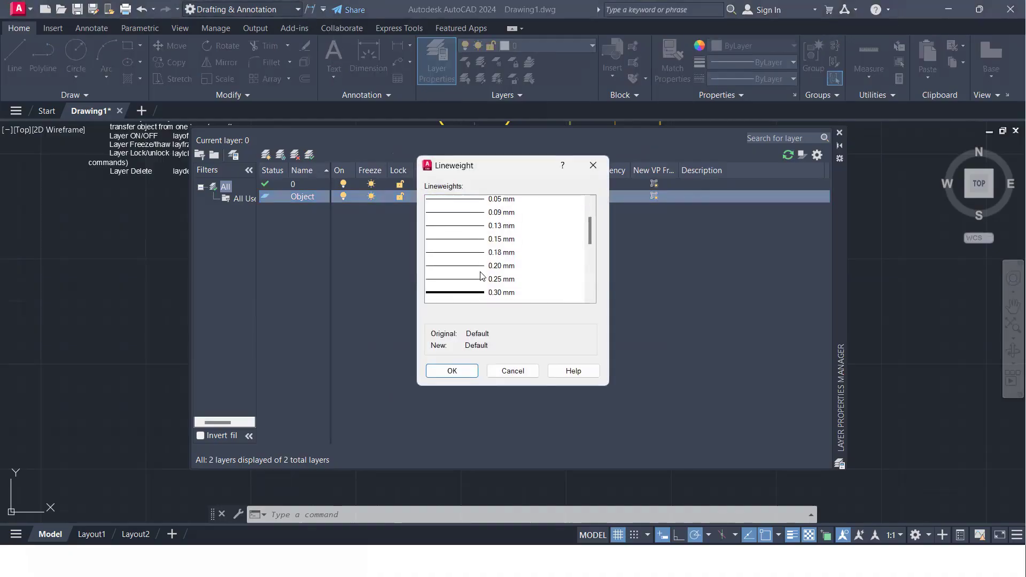
click(494, 256)
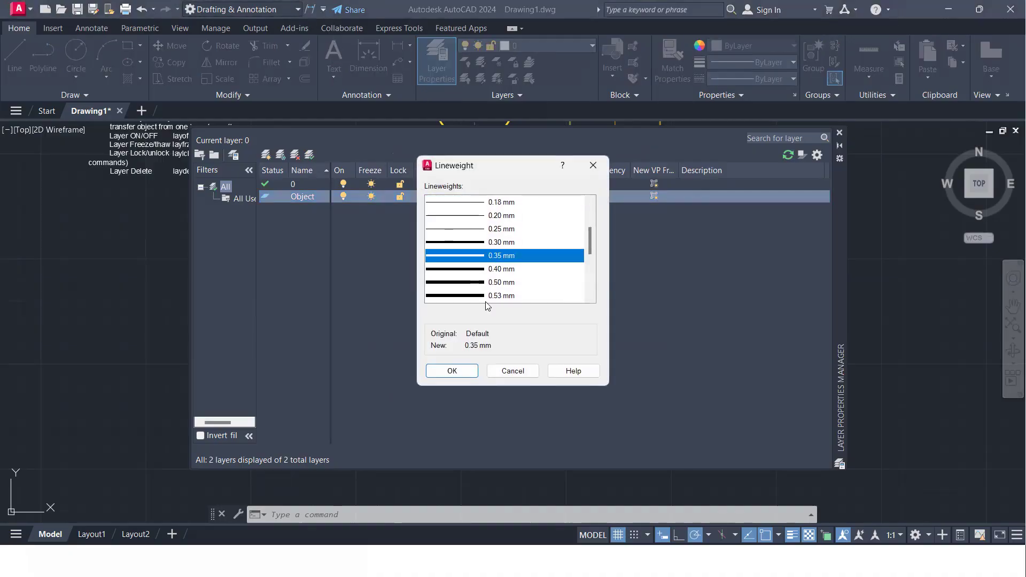
click(506, 269)
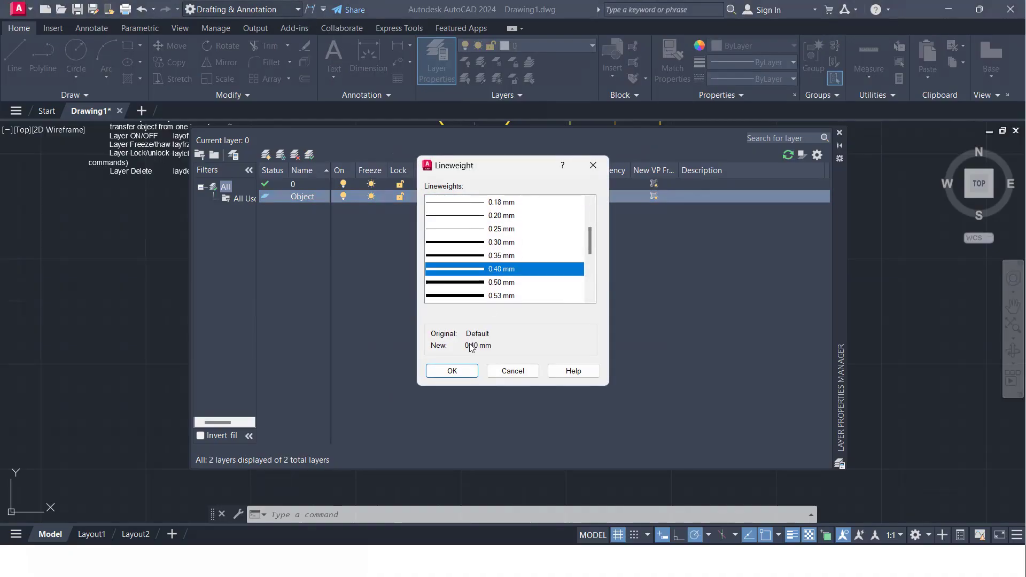
click(452, 371)
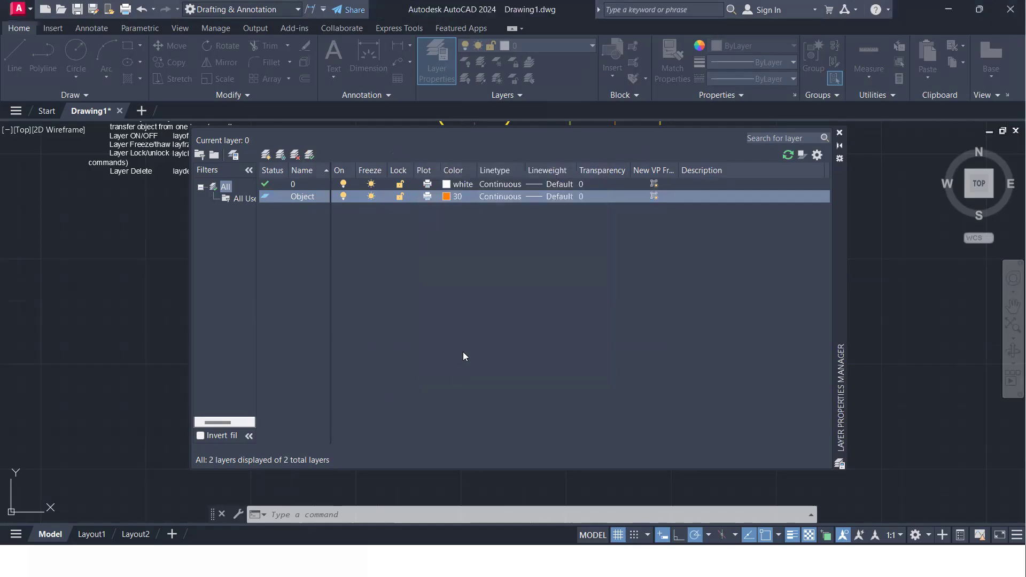
click(582, 195)
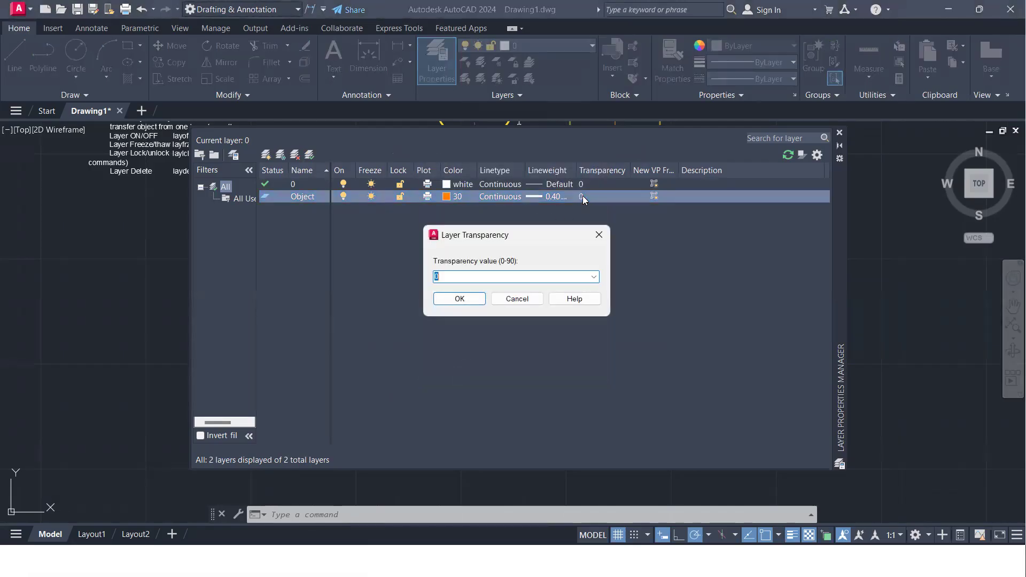
click(599, 235)
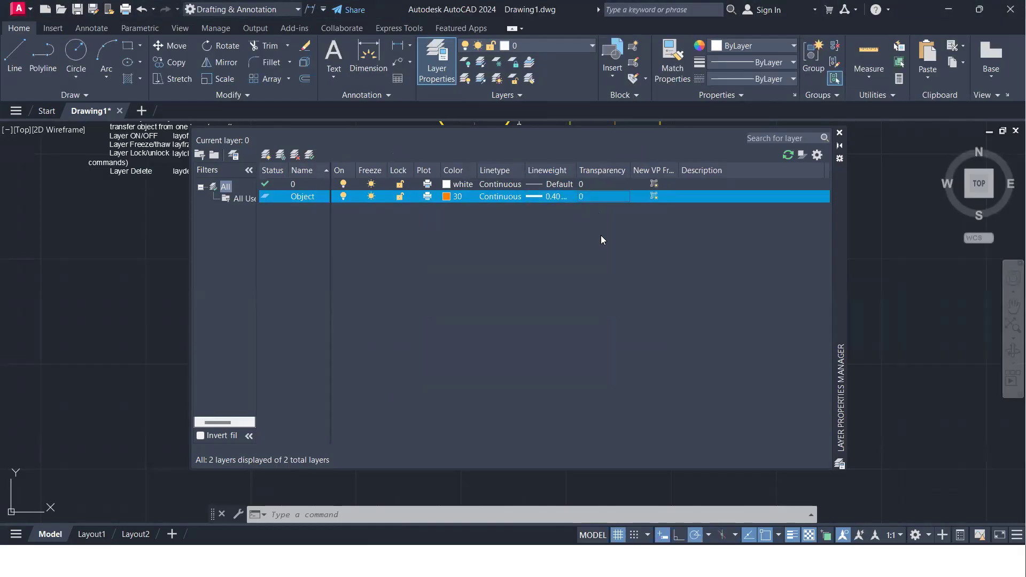
- Create a new layer named Center Line and set its color to index 160 (blue)
click(266, 155)
text(Center Line)
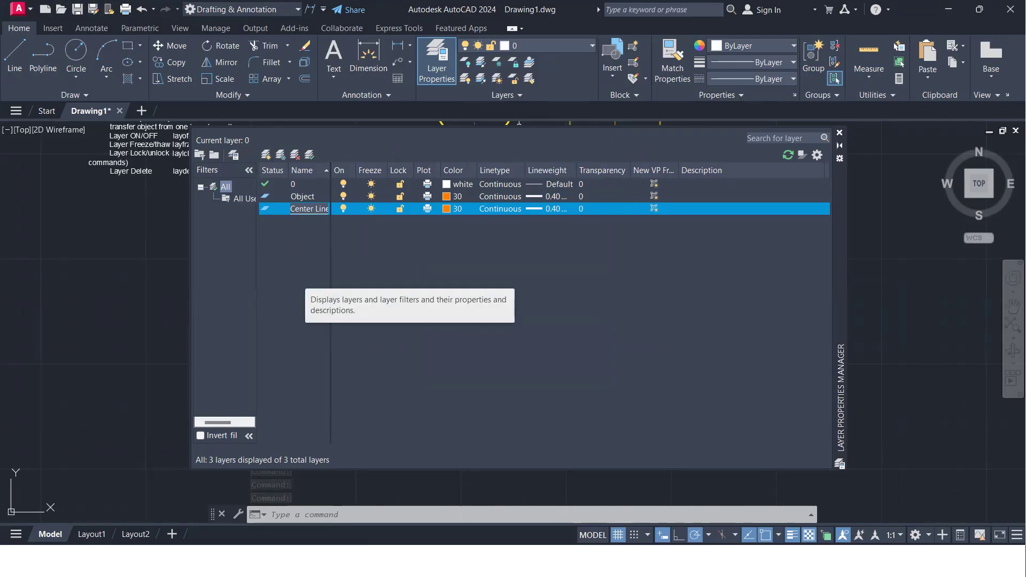
click(447, 210)
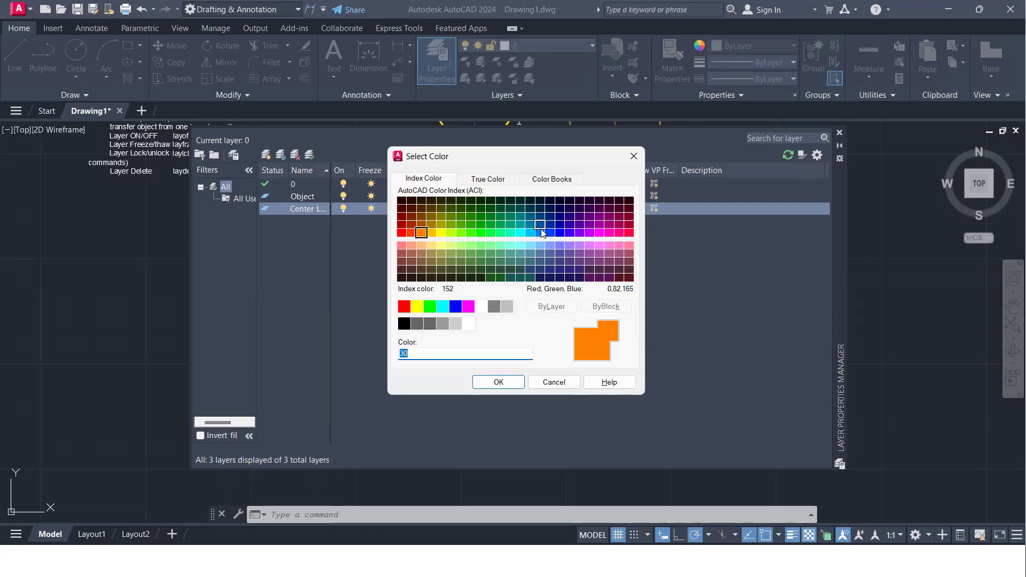
click(550, 233)
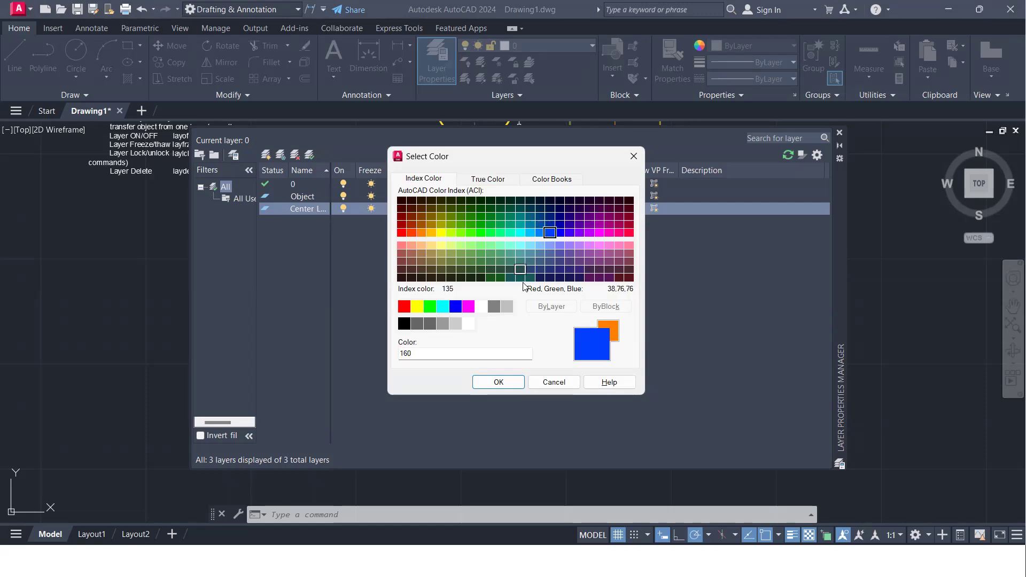
click(499, 380)
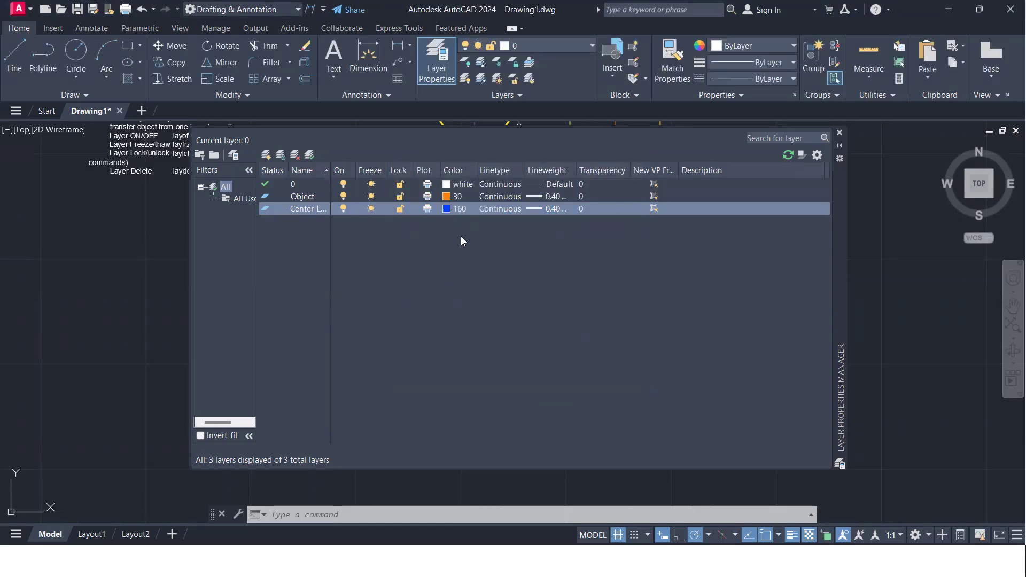
- Set the Center Line layer's linetype to CENTER and its lineweight to Default
click(508, 209)
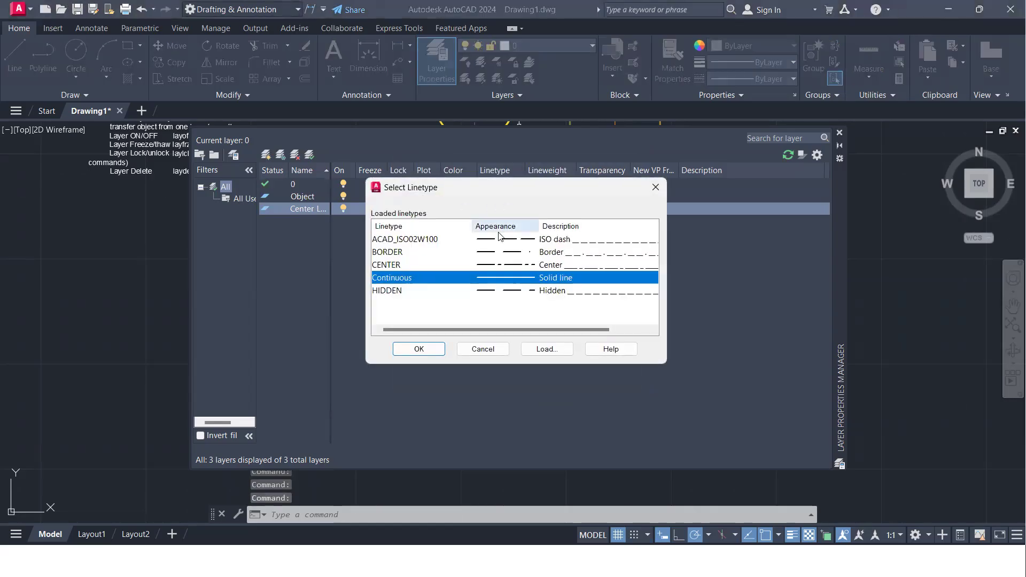
click(497, 265)
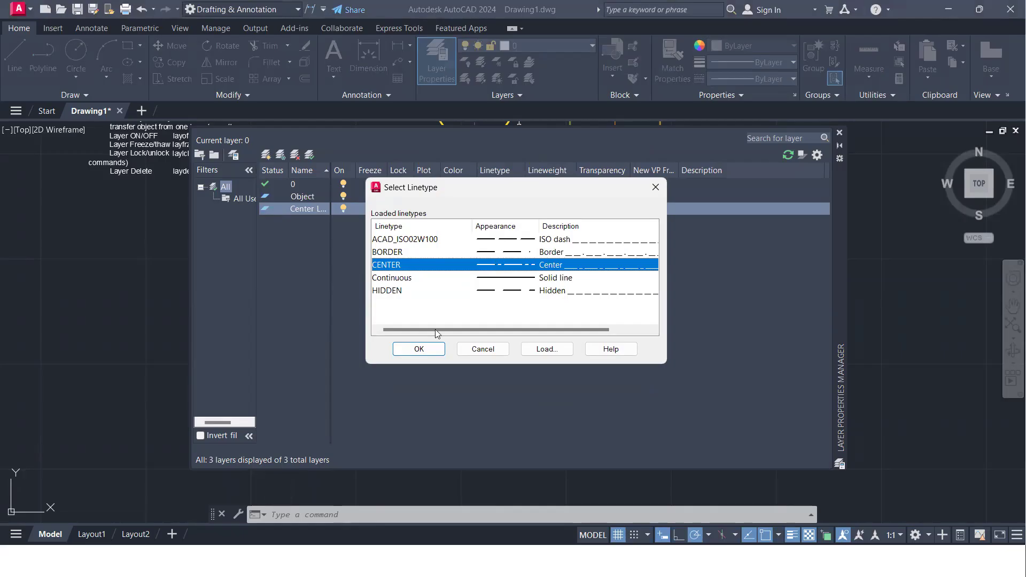
click(419, 349)
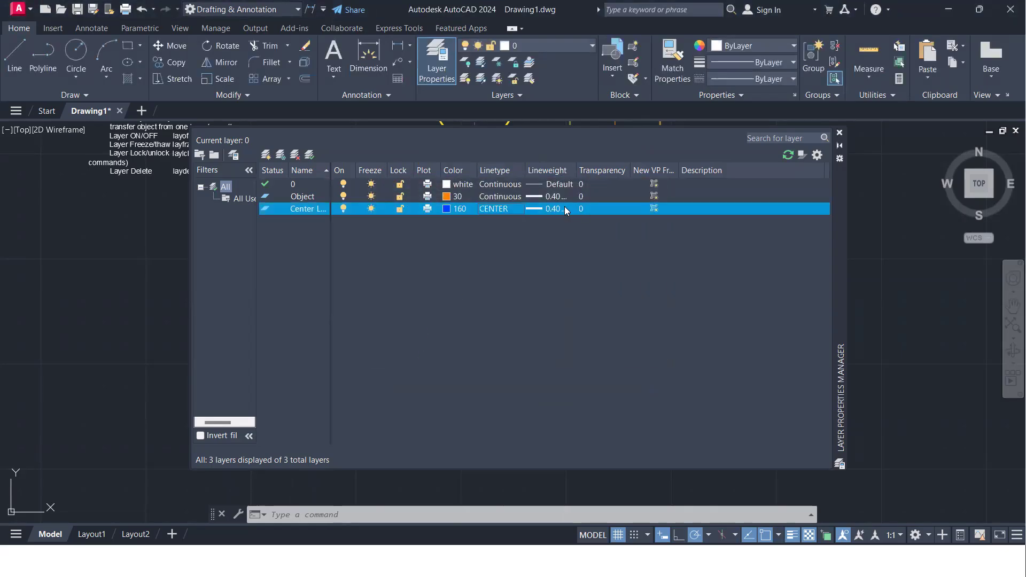
click(564, 208)
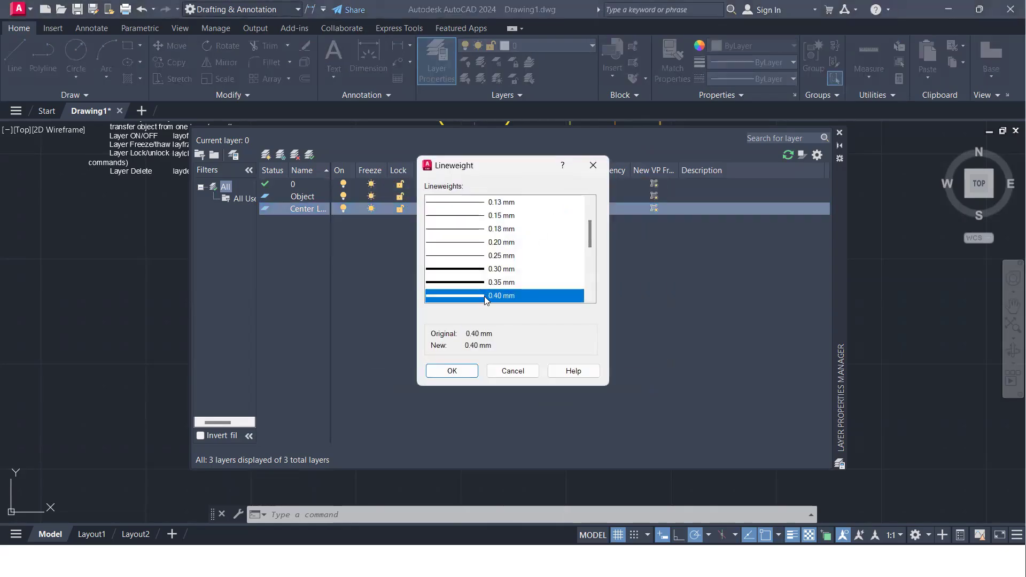
scroll(475, 235, up, 2)
click(485, 204)
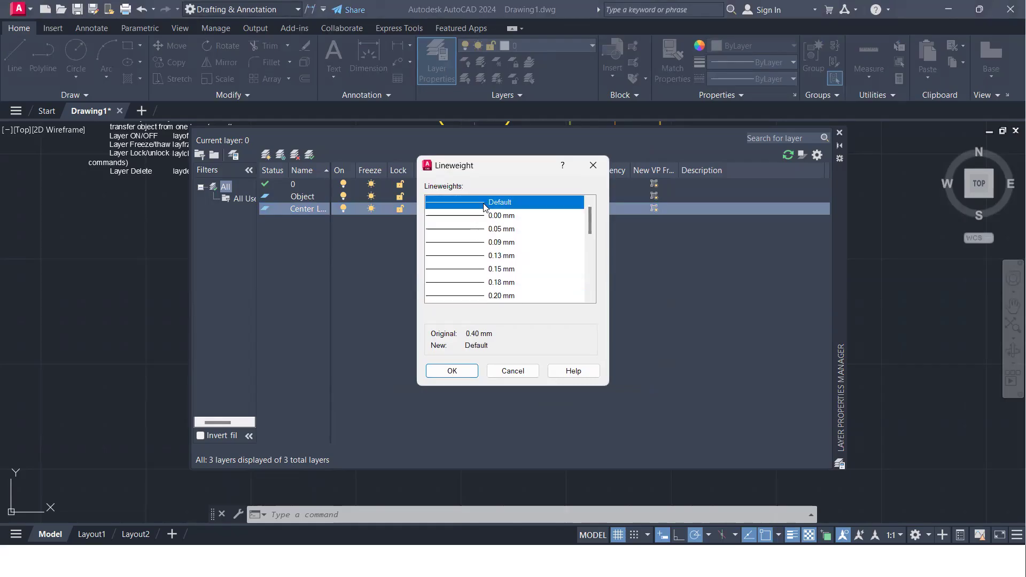
click(462, 369)
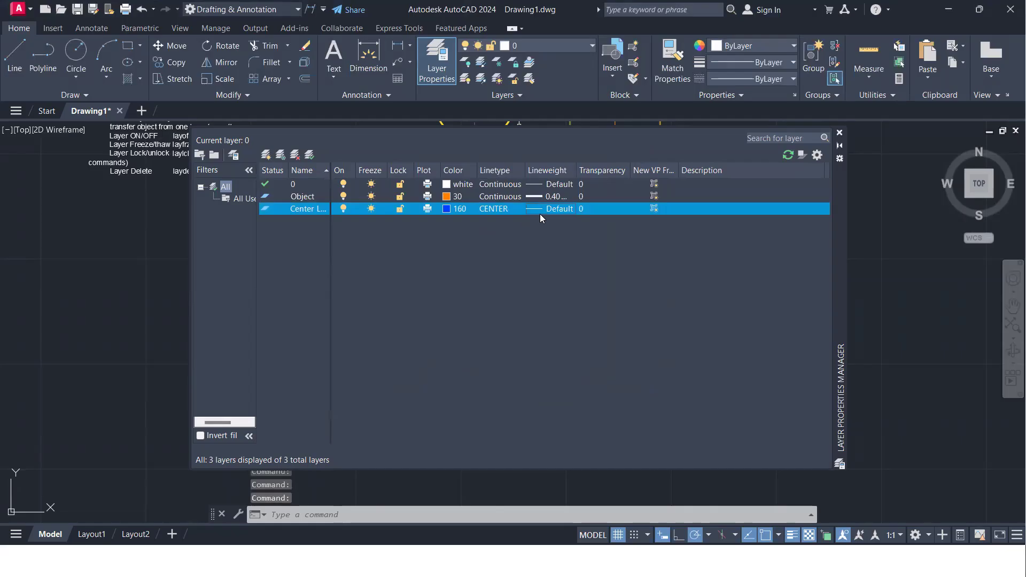
- Set the Center Line layer's transparency to 25
click(585, 208)
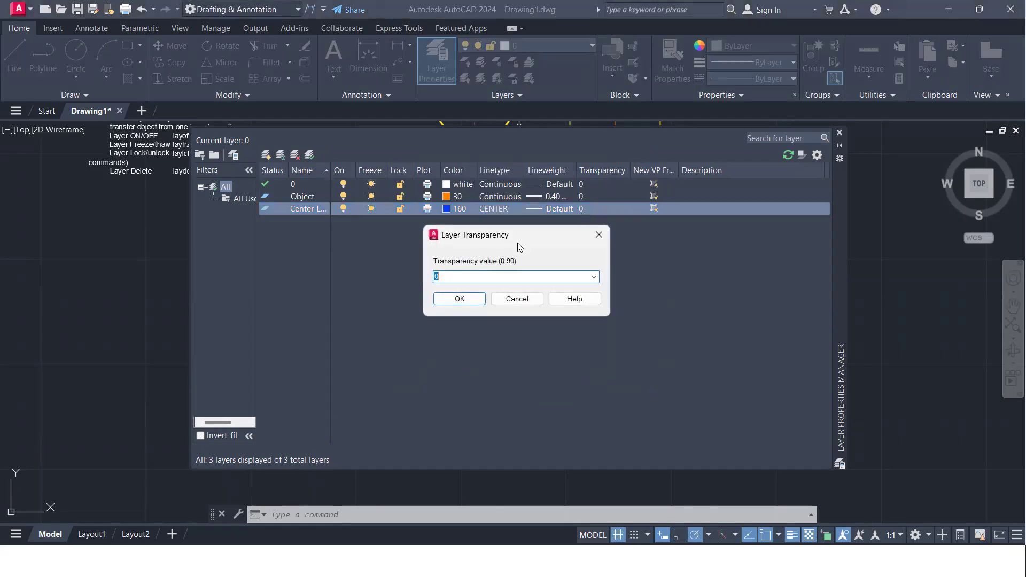
text(25)
key(Return)
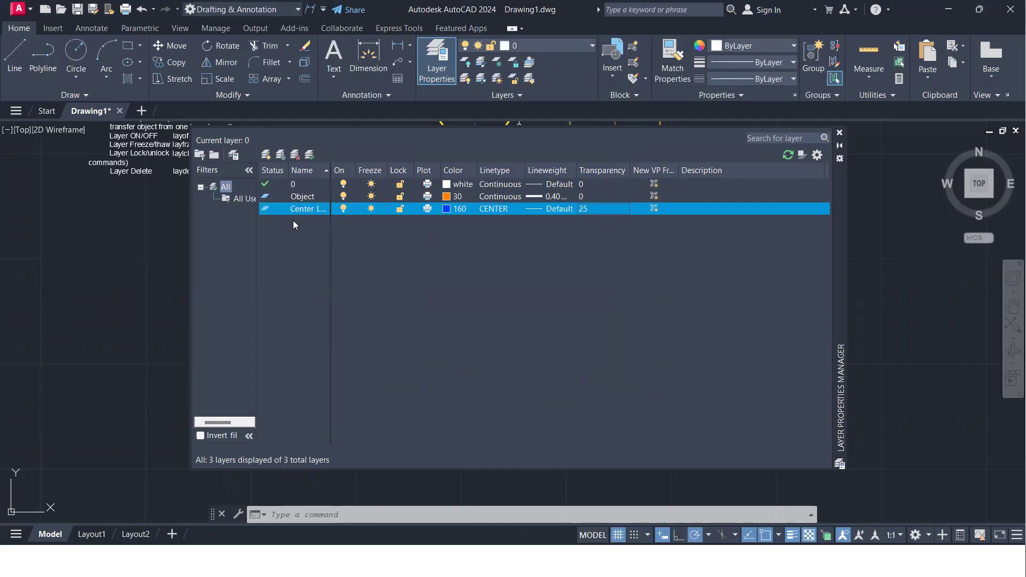
- Create a new layer named Hidden and set its color to index 11 (light red)
click(265, 154)
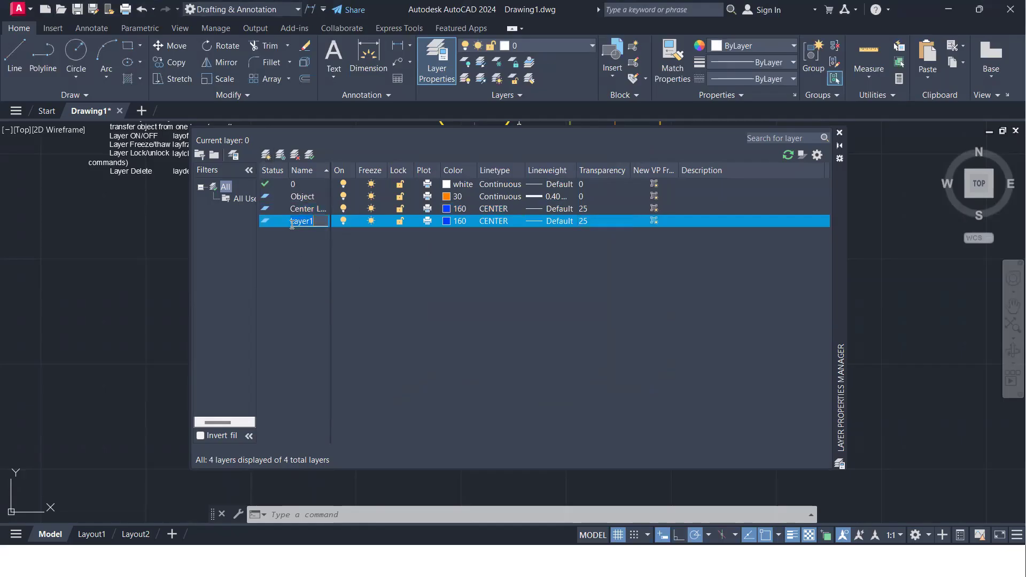
text(Hide)
key(BackSpace)
text(den)
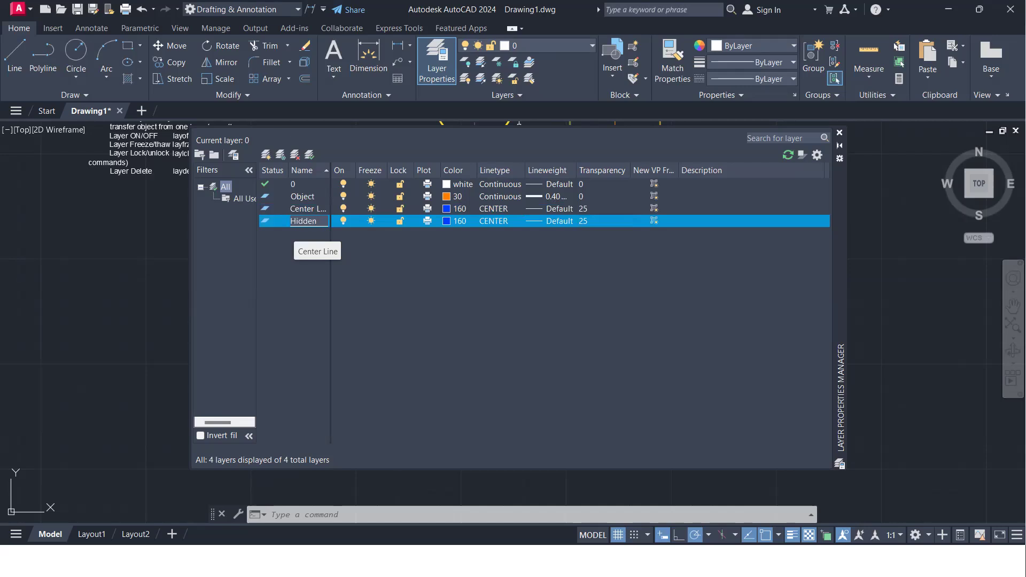
click(451, 222)
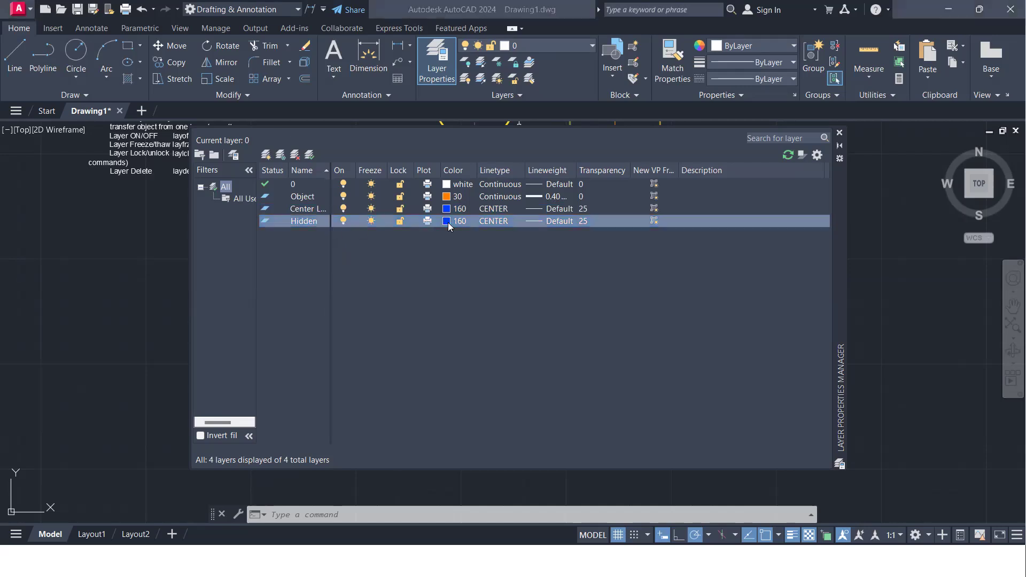
click(431, 234)
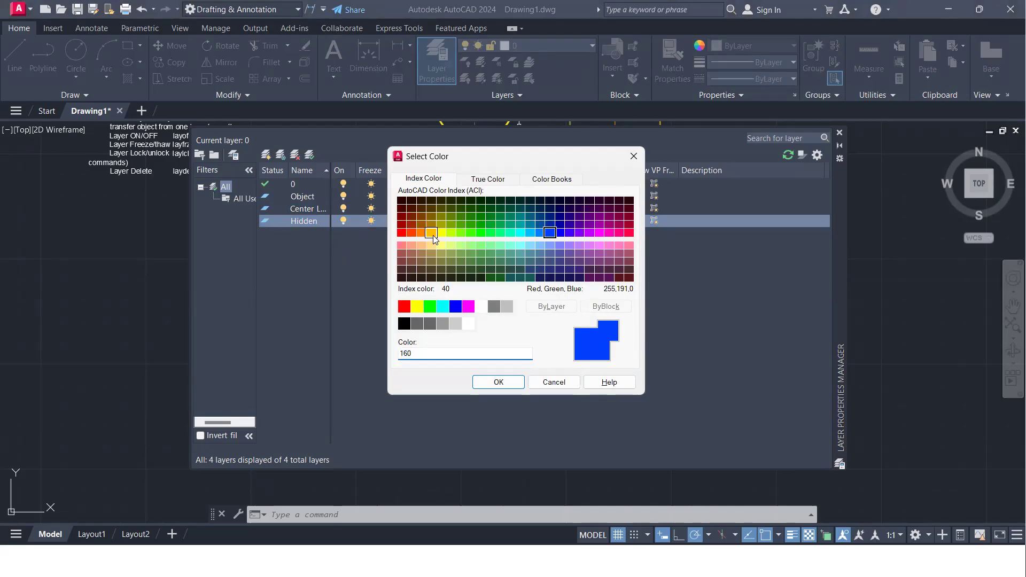
click(401, 245)
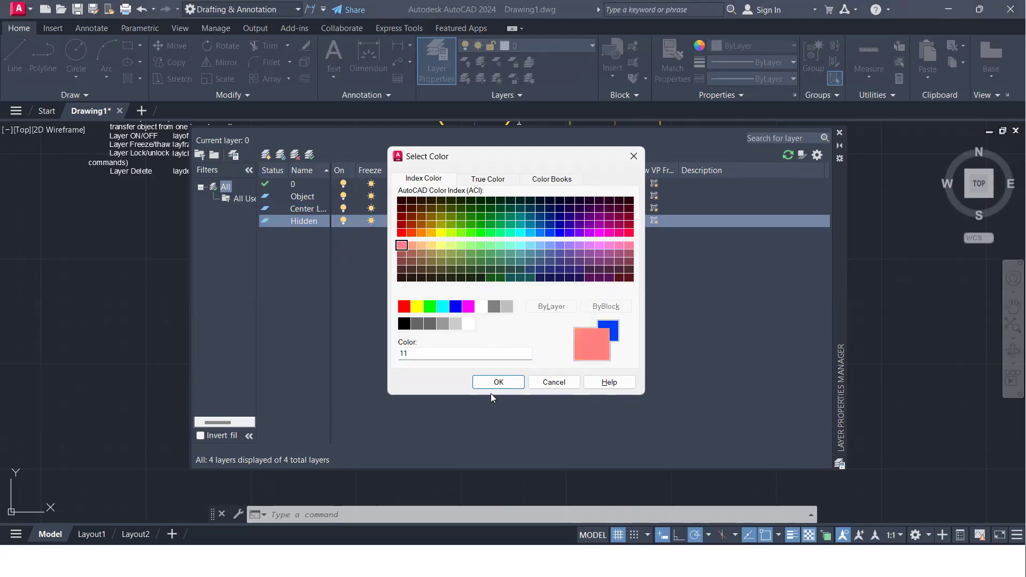
click(495, 381)
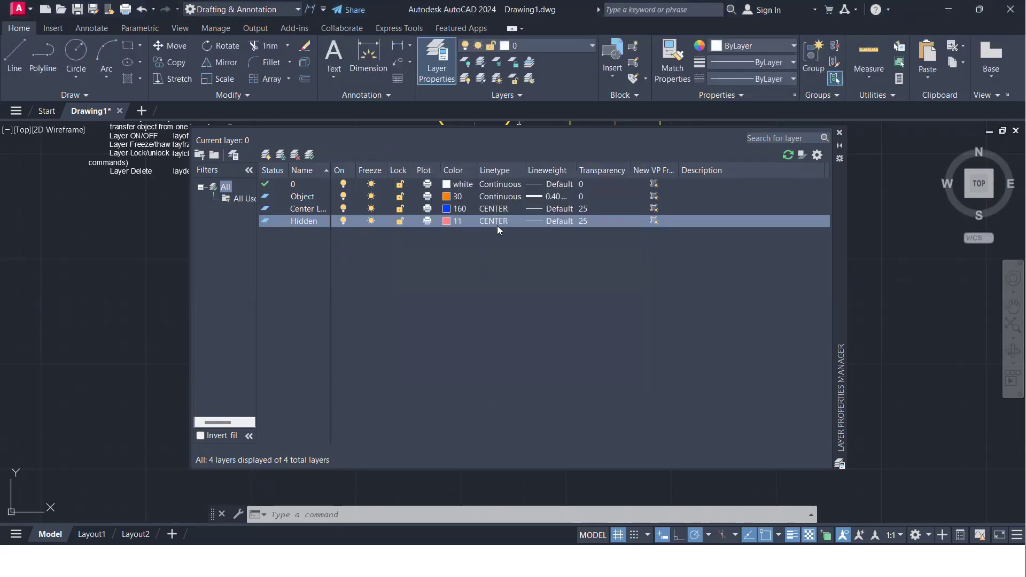
- Set the Hidden layer's linetype to HIDDEN from the loaded linetypes
click(496, 223)
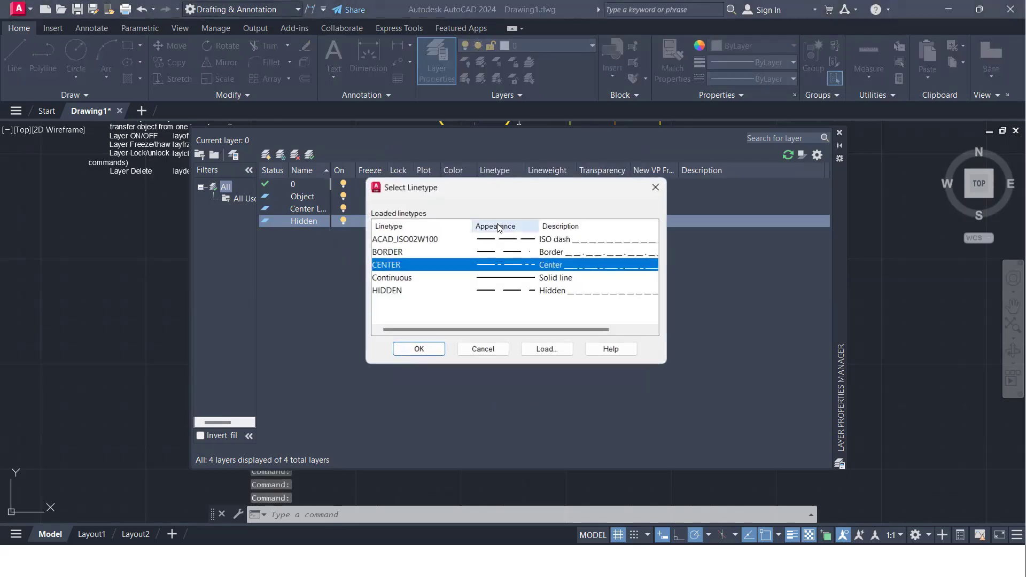
click(480, 291)
click(419, 348)
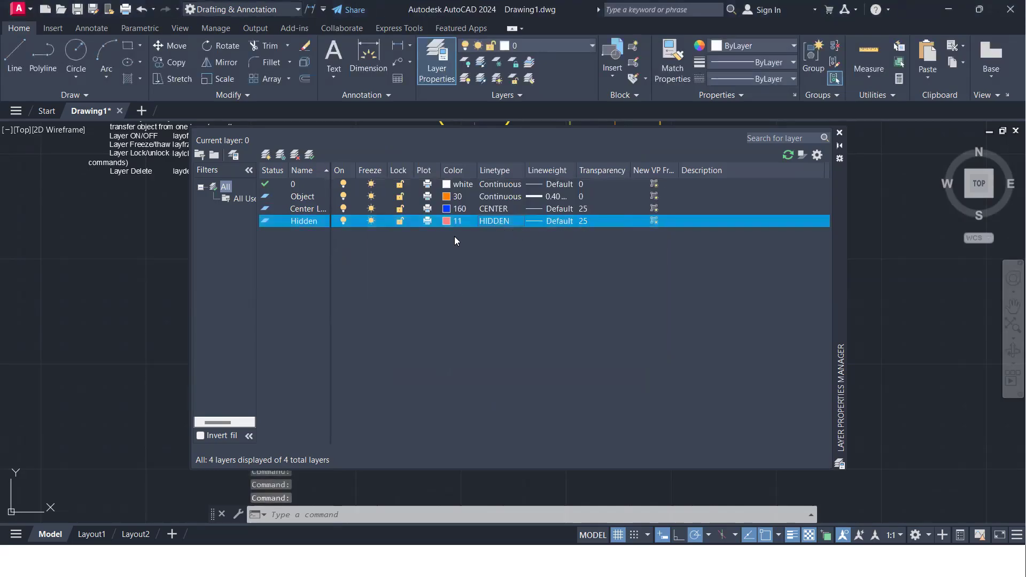
- Create a new layer named Hatching and set its color to index 44 (brown)
click(266, 155)
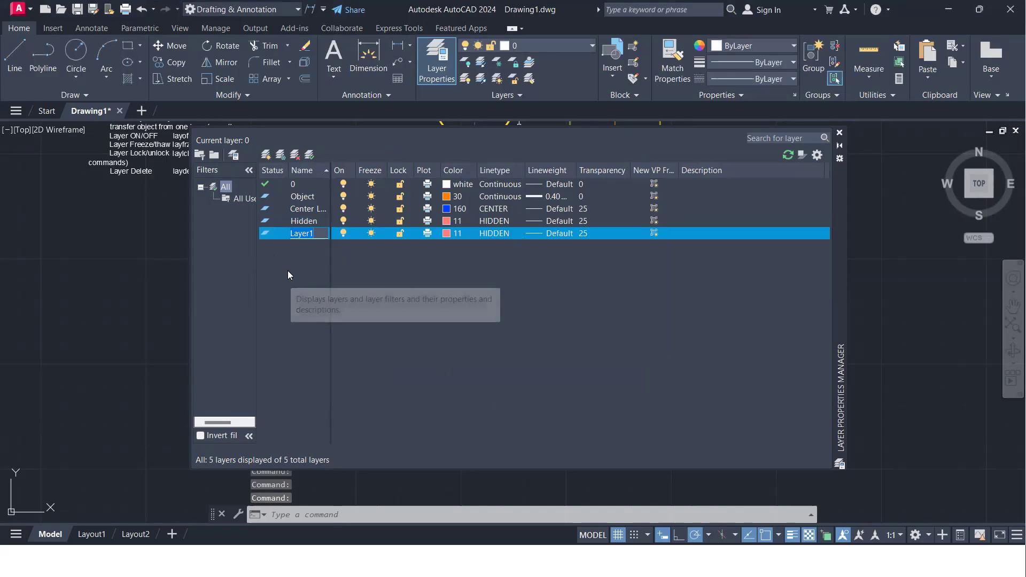
text(Hatching)
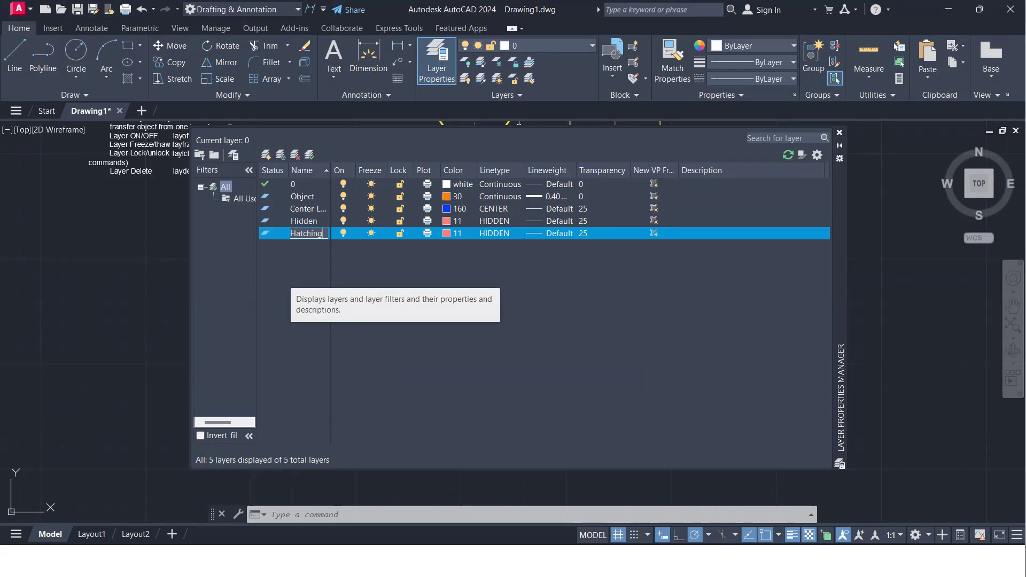
click(446, 238)
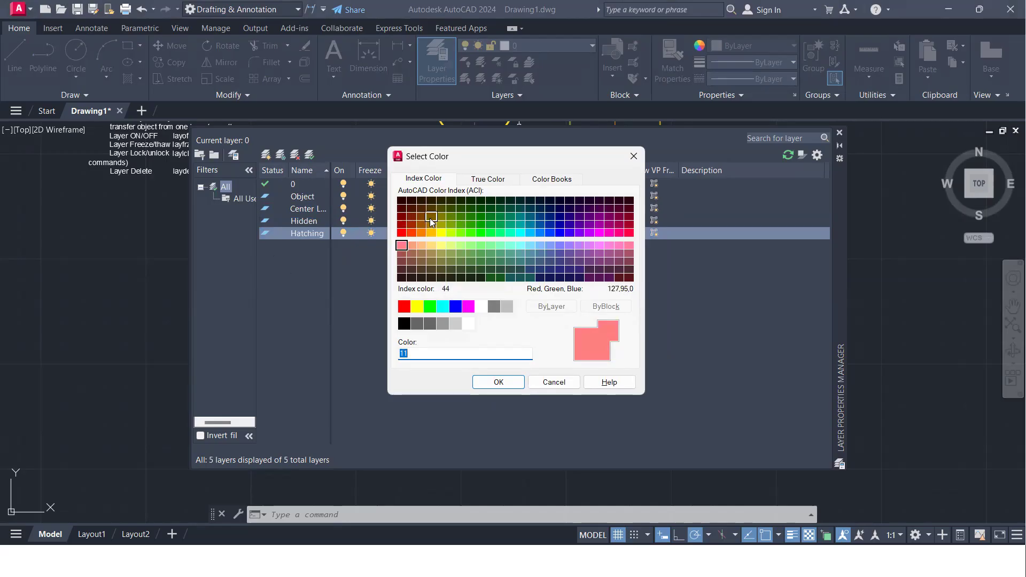
click(430, 218)
click(487, 382)
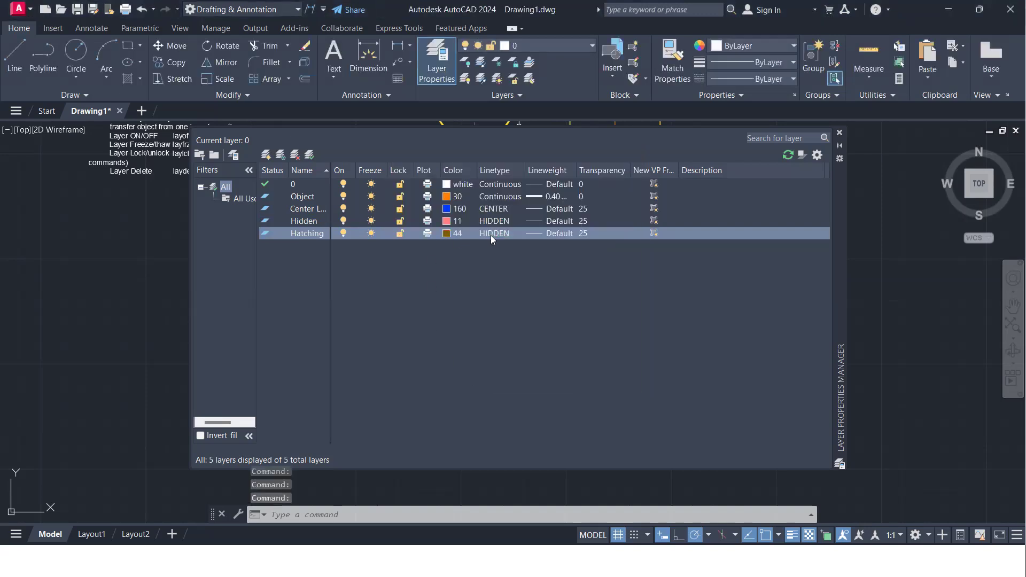
- Set the Hatching layer's linetype to Continuous from the loaded linetypes
click(490, 235)
click(486, 277)
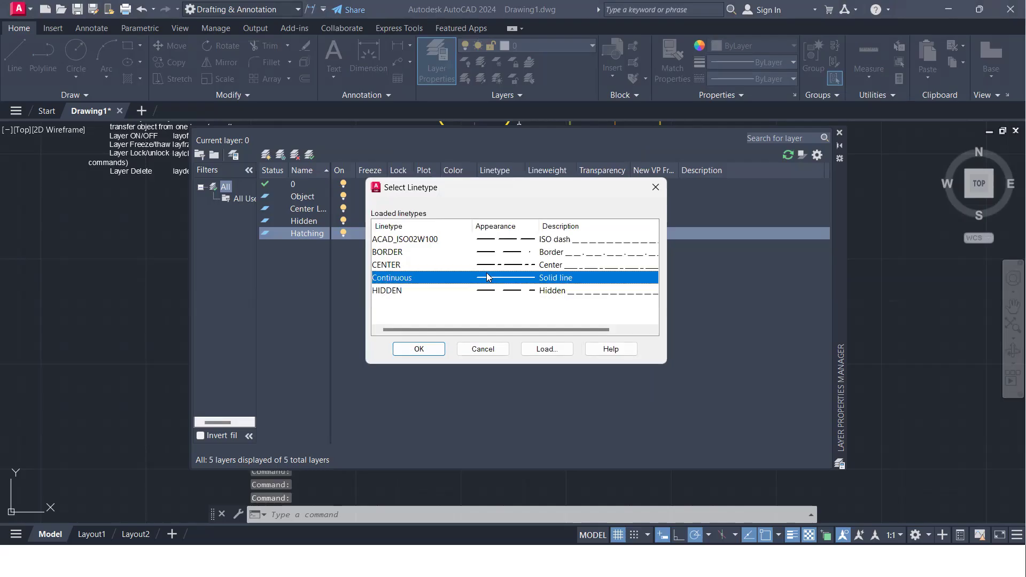
click(431, 349)
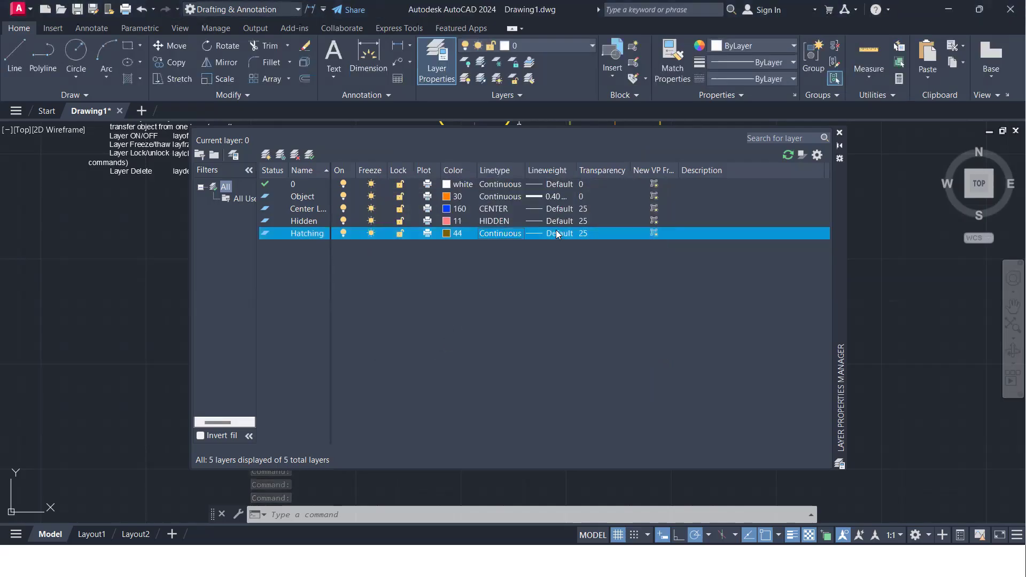
- Create a new layer named Dimension and set its color to index 240 (red)
click(265, 155)
text(Dimension)
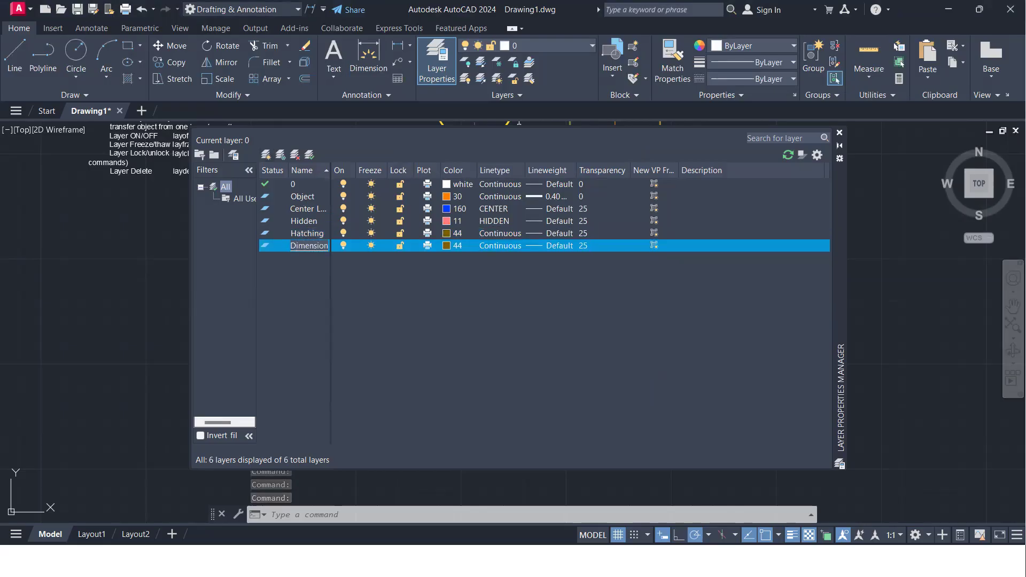
key(Return)
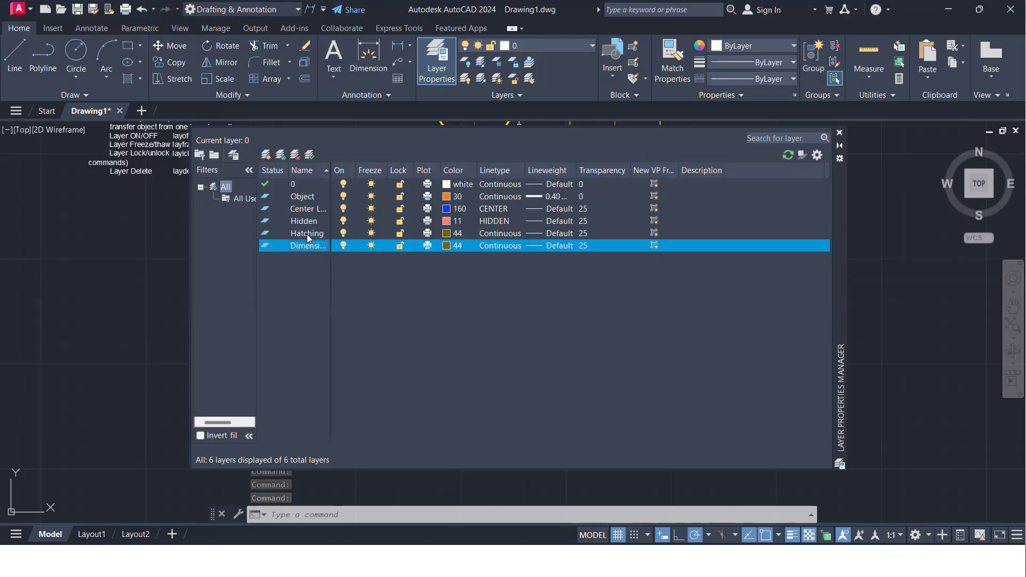
click(449, 249)
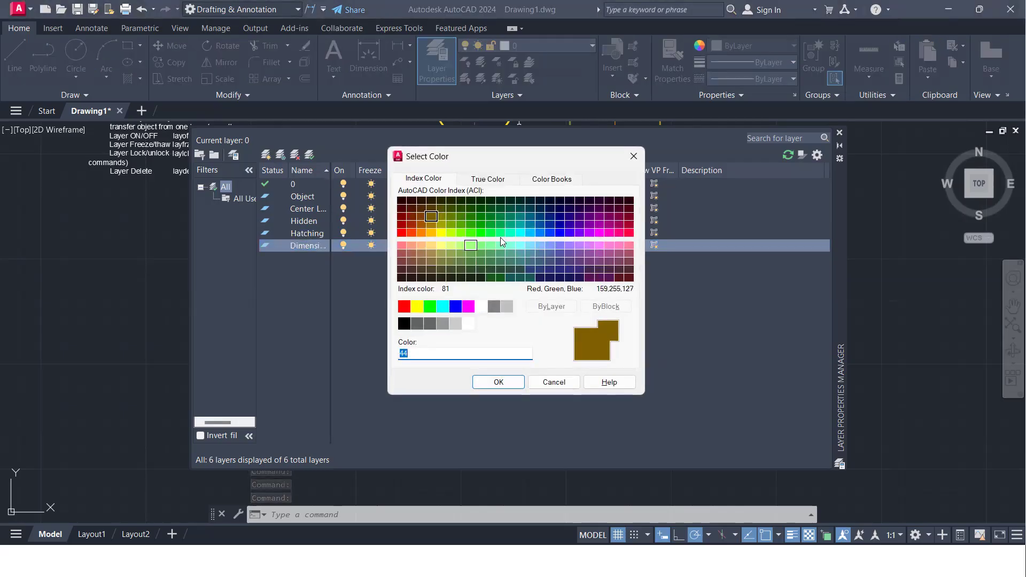
click(628, 233)
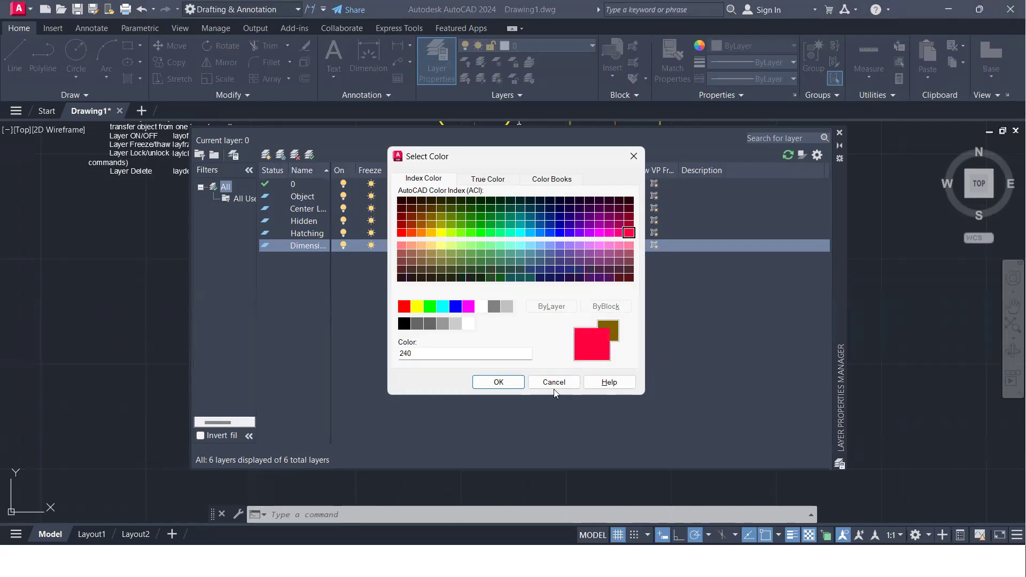
click(497, 383)
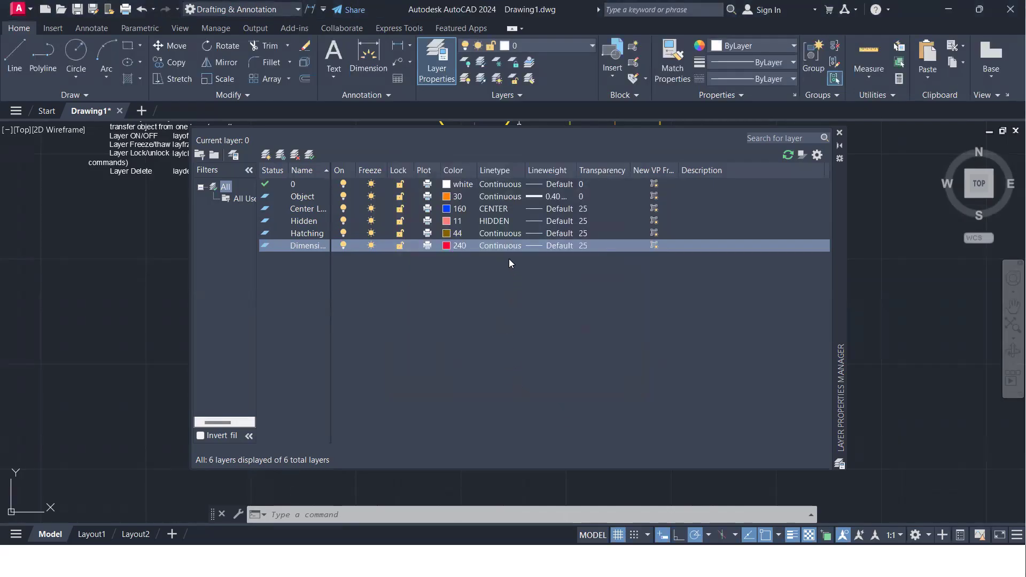
- Choose the Continuous linetype for the Dimension layer and set its transparency to 0
click(505, 245)
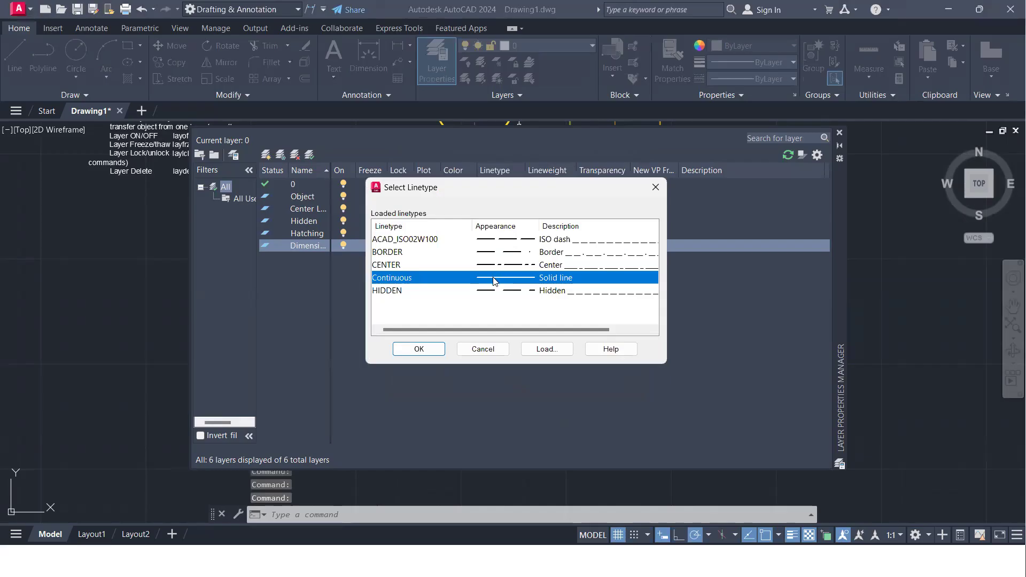
click(411, 353)
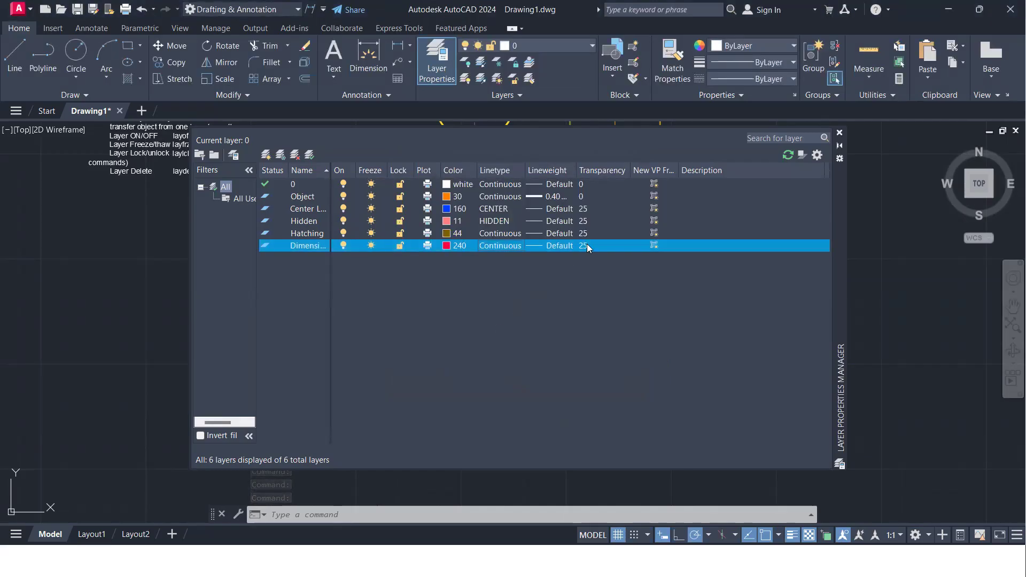
click(589, 242)
text(0)
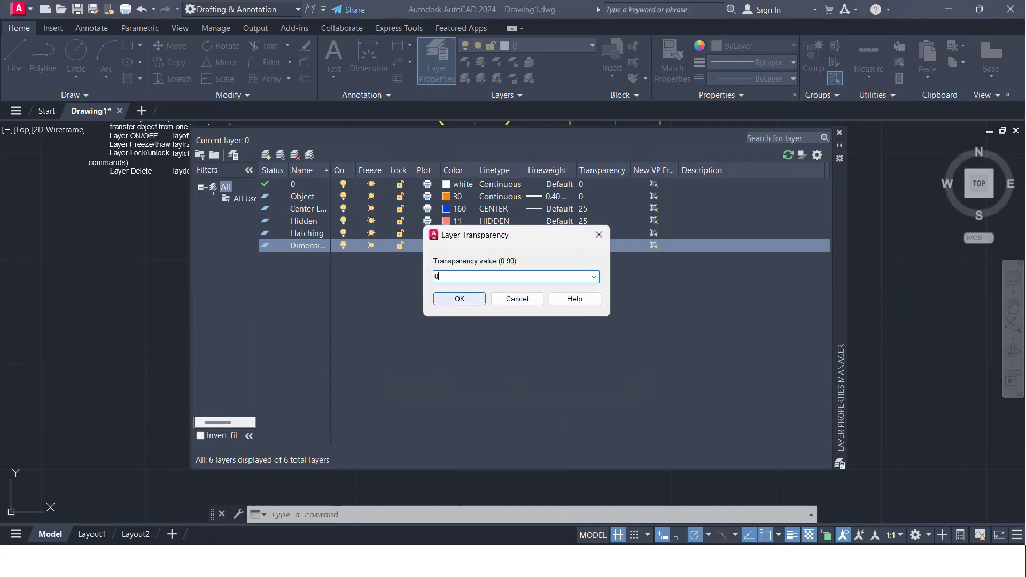
click(466, 299)
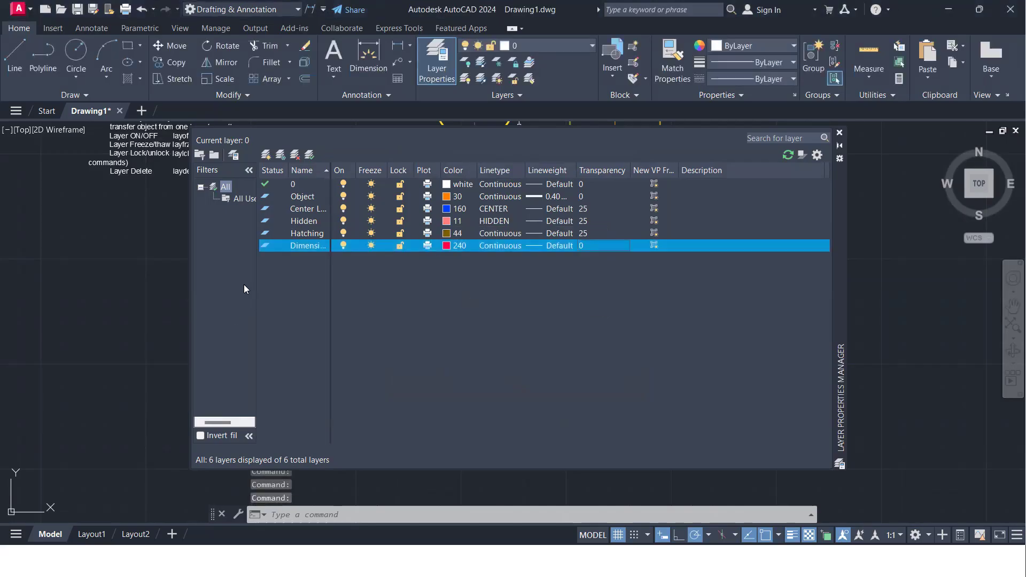
- Create a new layer named Text and choose color index 116 (dark green) for it
click(265, 154)
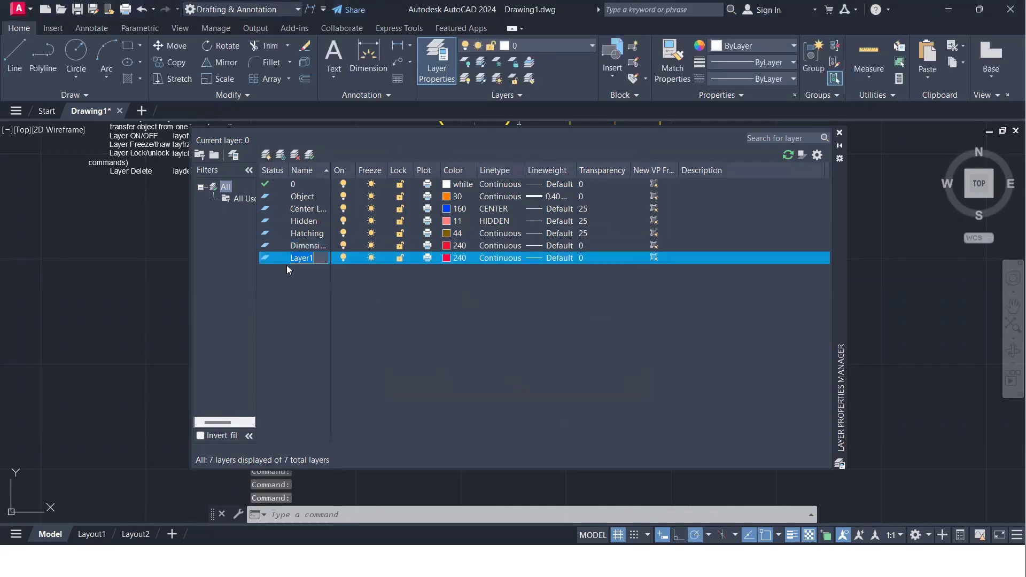
text(T)
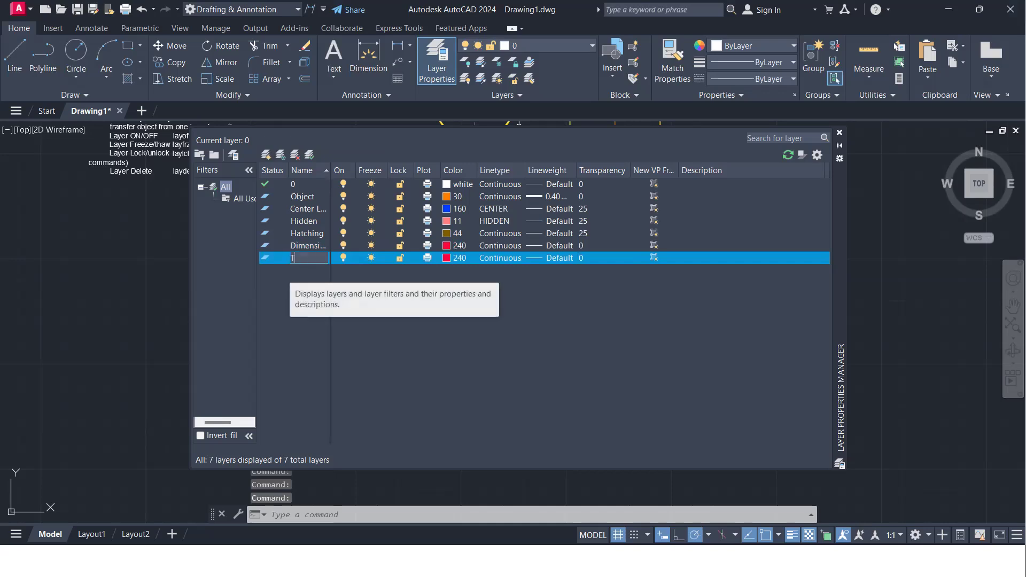
text(ext)
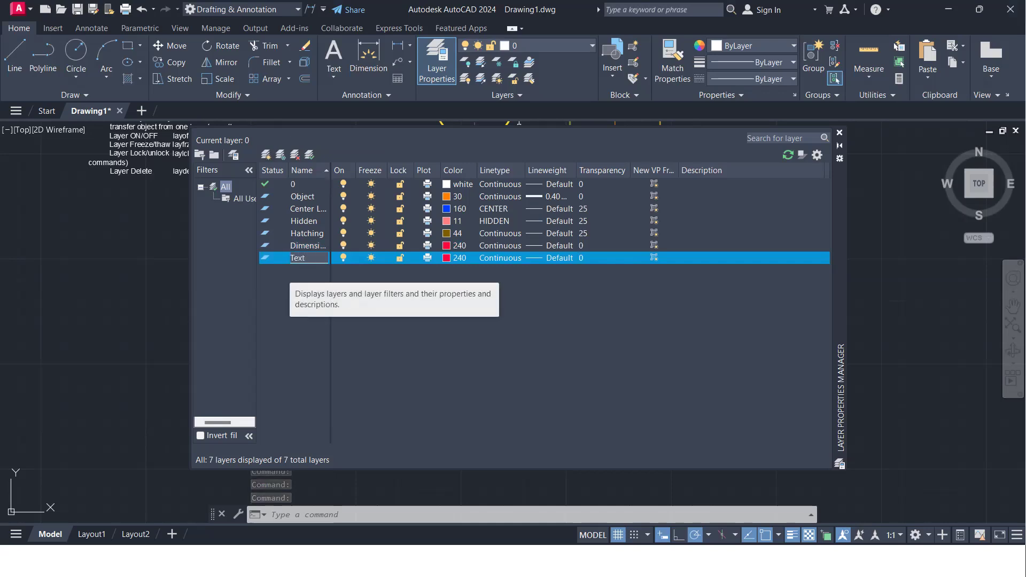
click(452, 263)
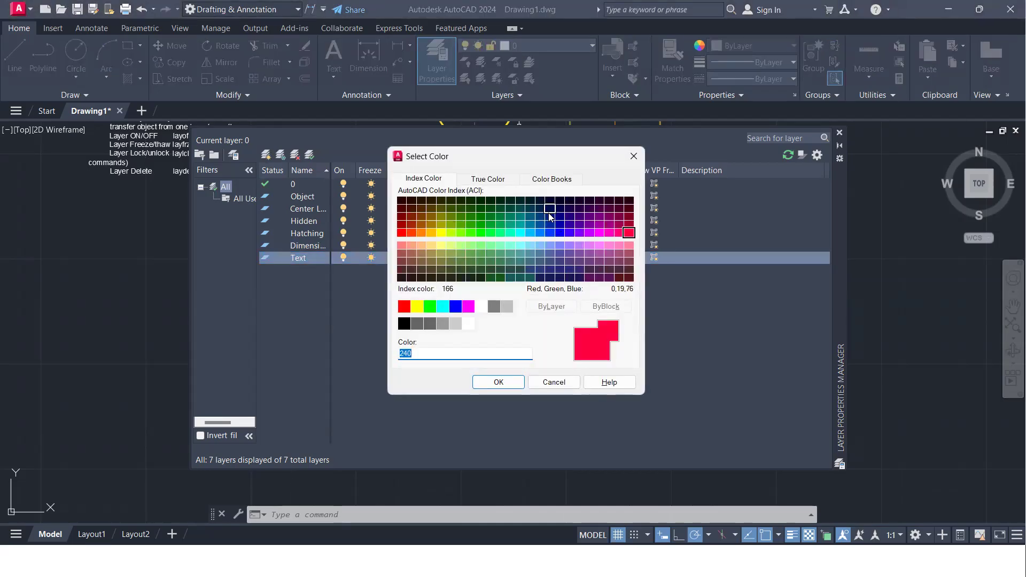
click(500, 208)
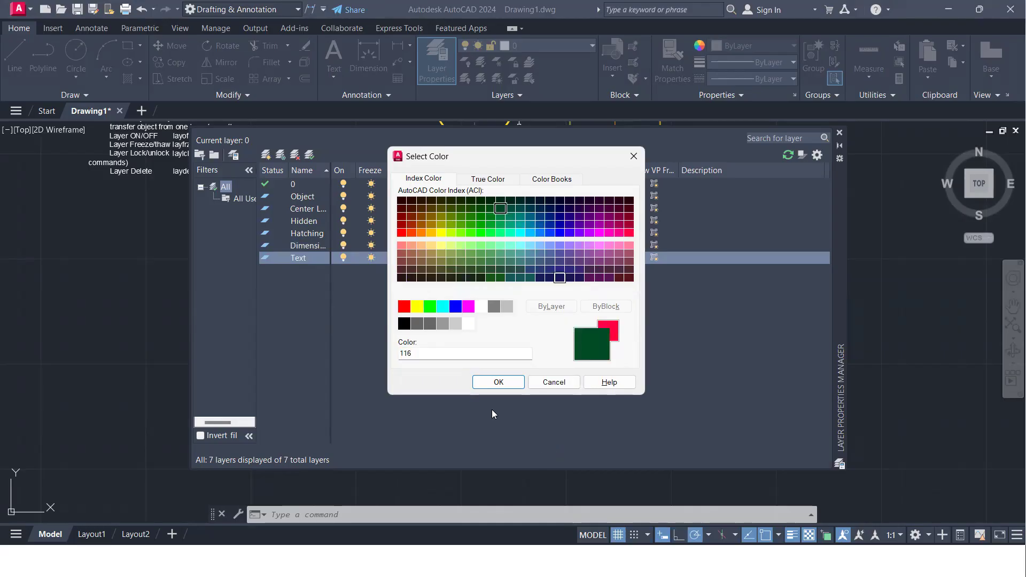
- Assign index color 116 to the Text layer, finish editing layer properties, and check the list of available layers
click(488, 384)
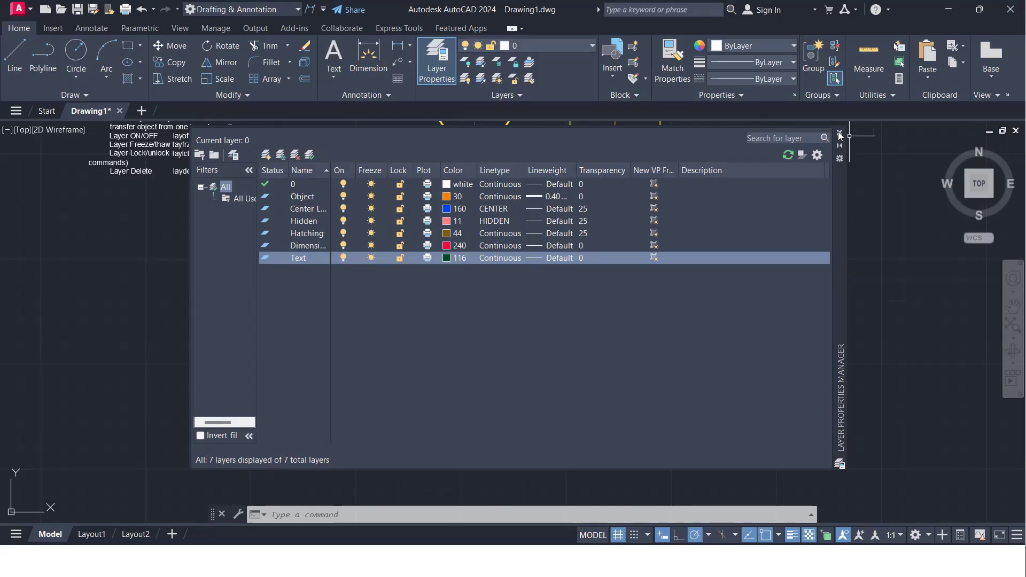
click(838, 133)
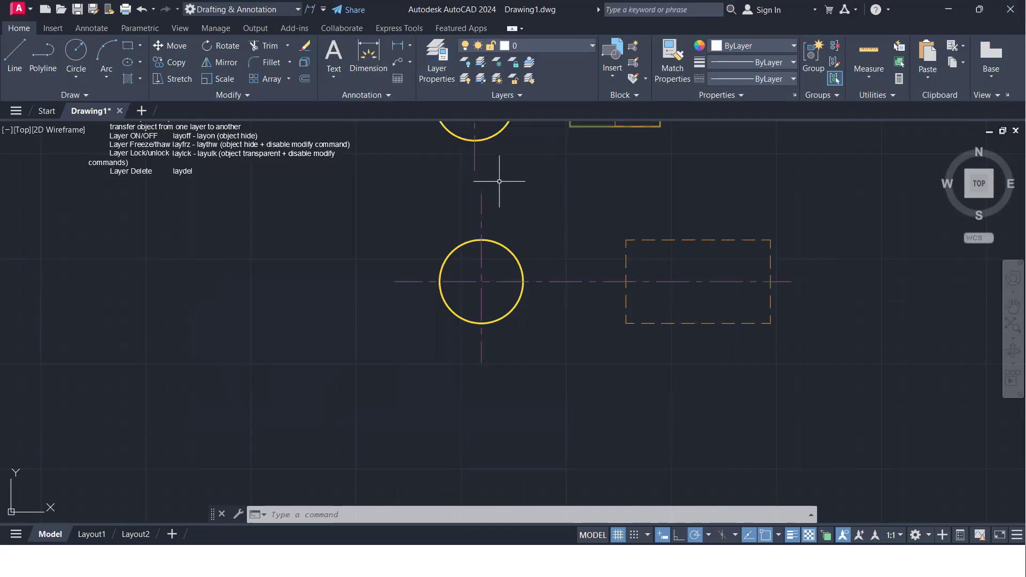
click(580, 45)
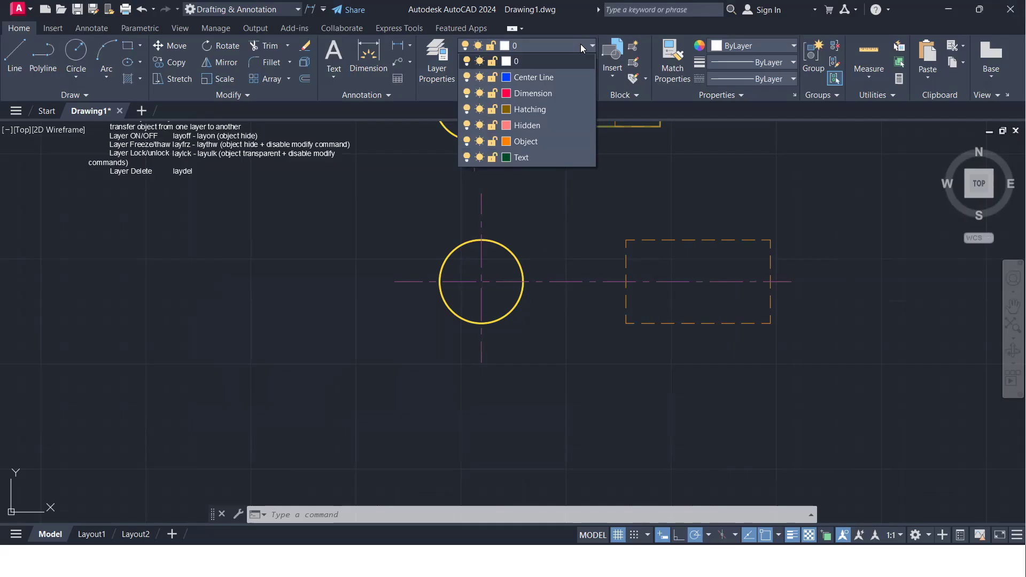
click(590, 402)
- Draw a freehand rectangle in the empty area to the right of the large white circle
scroll(599, 352, down, 3)
middle_drag(687, 355, 382, 287)
scroll(382, 287, down, 3)
middle_drag(726, 299, 357, 351)
mouse_move(634, 346)
middle_down()
mouse_move(474, 355)
mouse_move(431, 371)
middle_up()
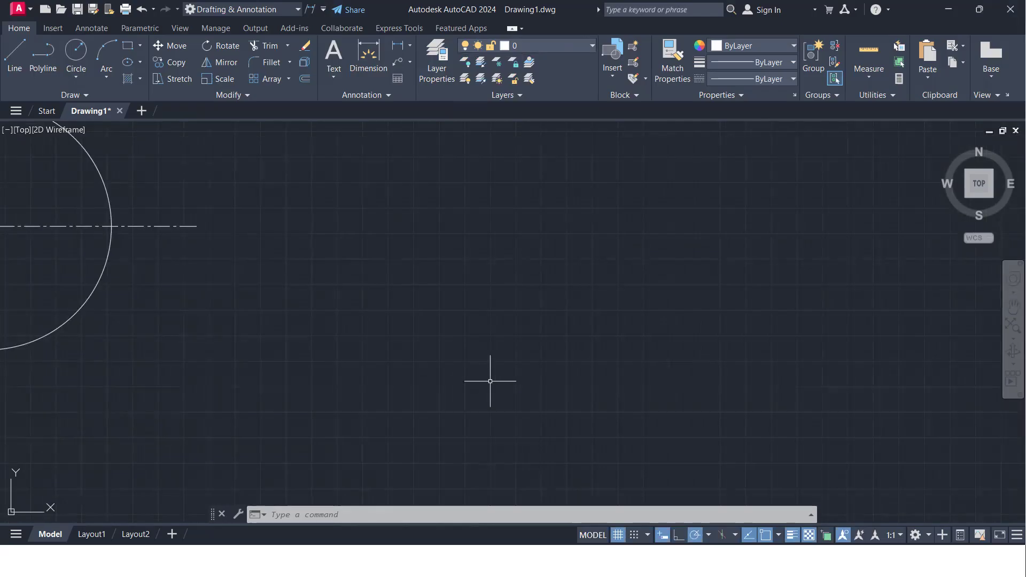
text(rec)
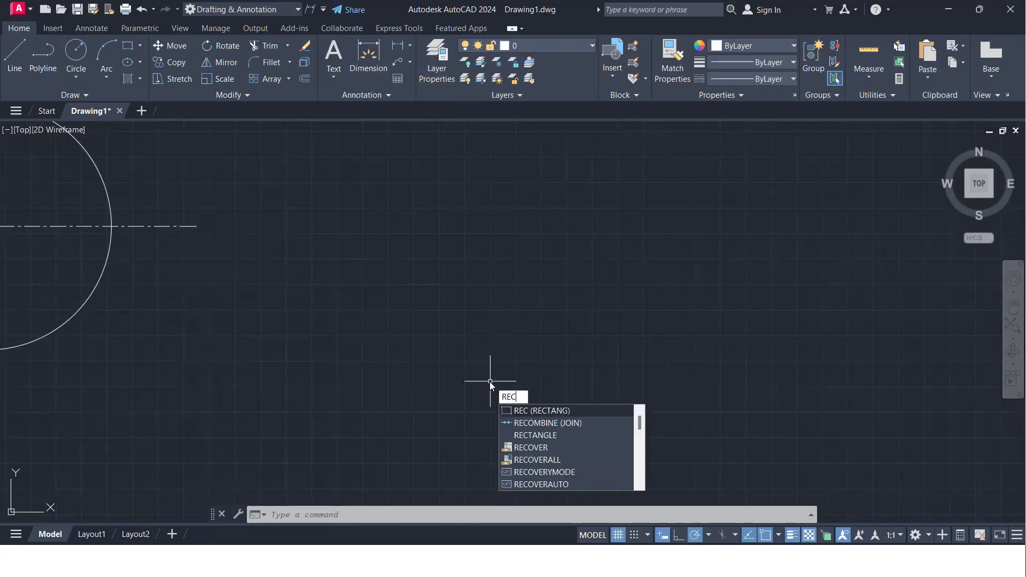
key(Return)
click(468, 276)
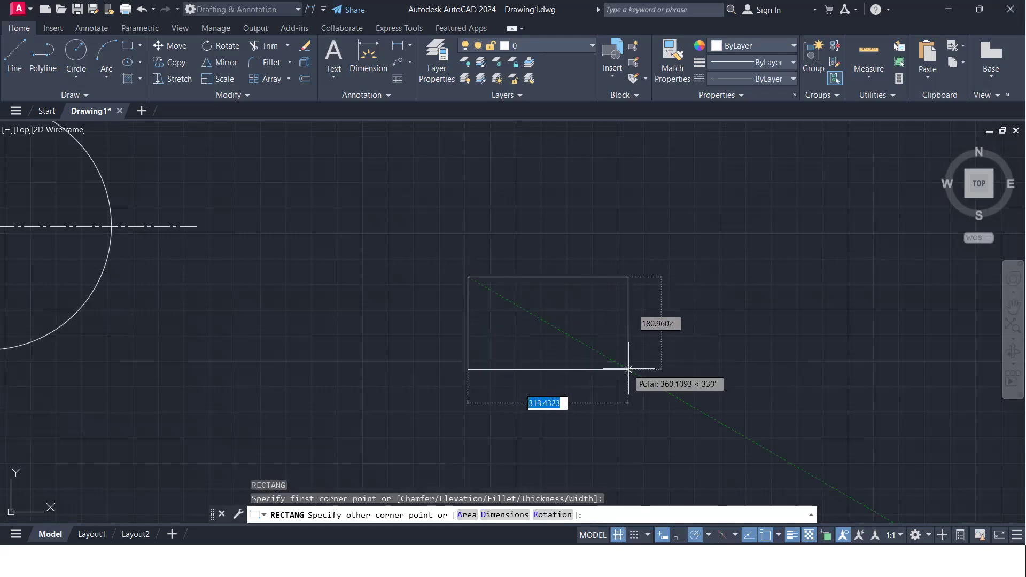
click(645, 380)
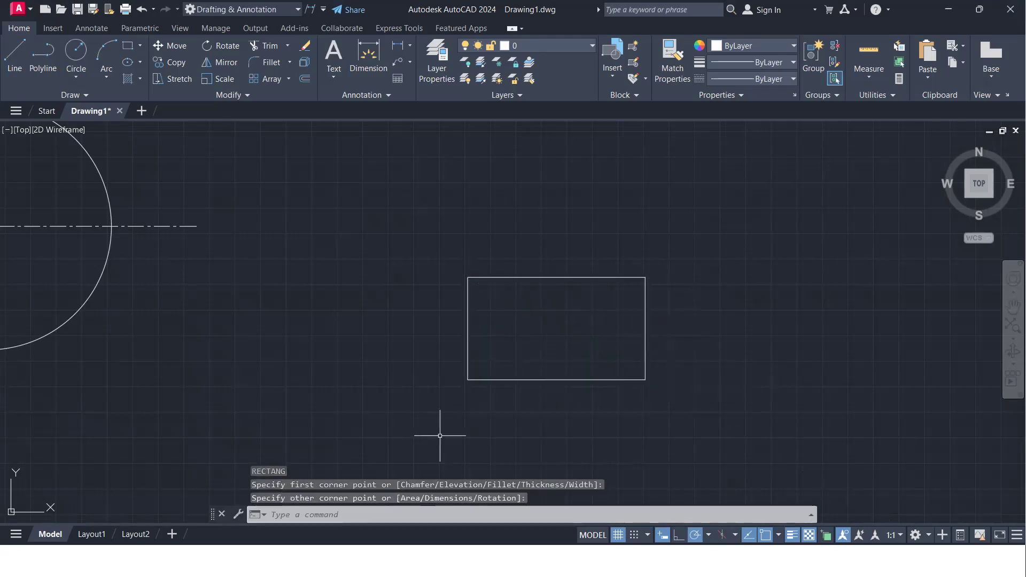
- Move the new rectangle from layer 0 to the Object layer
text(c)
key(BackSpace)
click(495, 411)
click(501, 412)
click(738, 390)
click(482, 236)
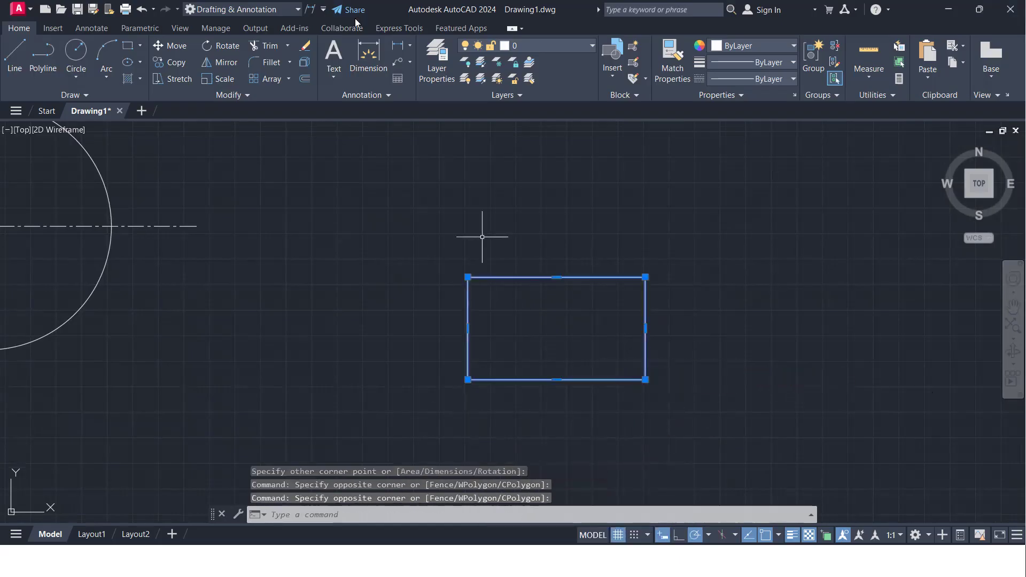
click(561, 45)
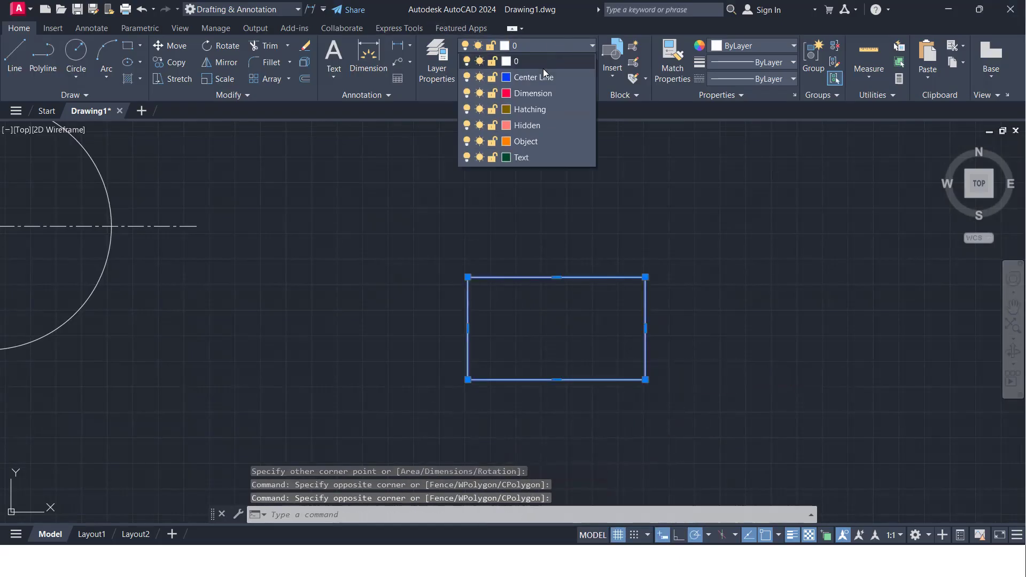
click(533, 141)
- Make Object the current layer and review its settings among the layer properties
text(c)
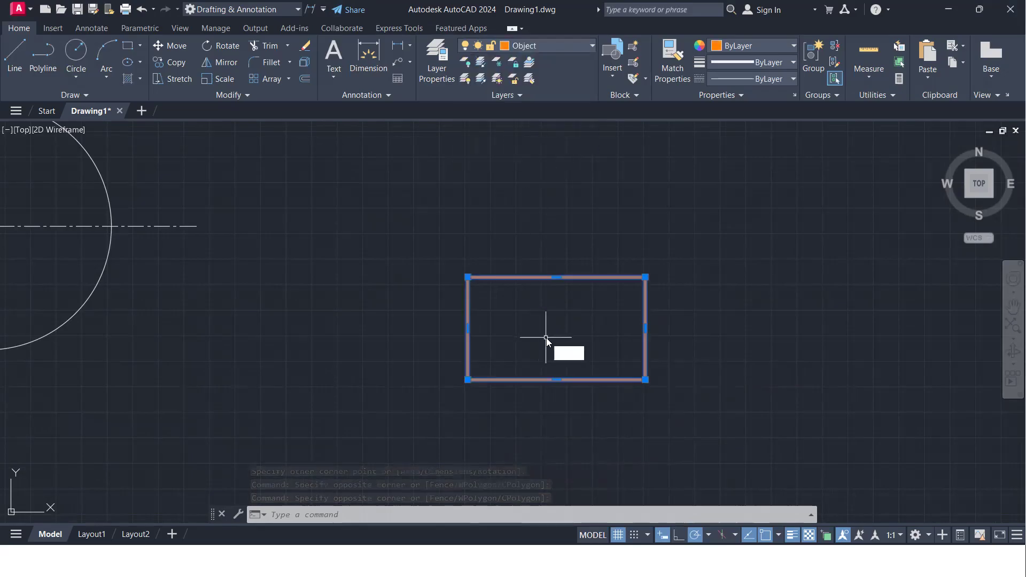
key(Return)
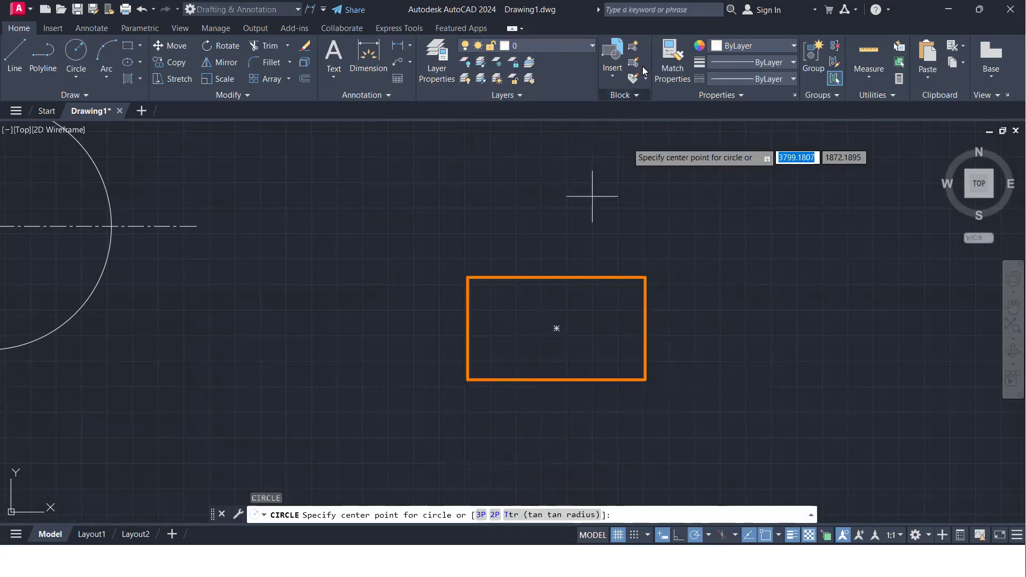
click(587, 45)
click(520, 141)
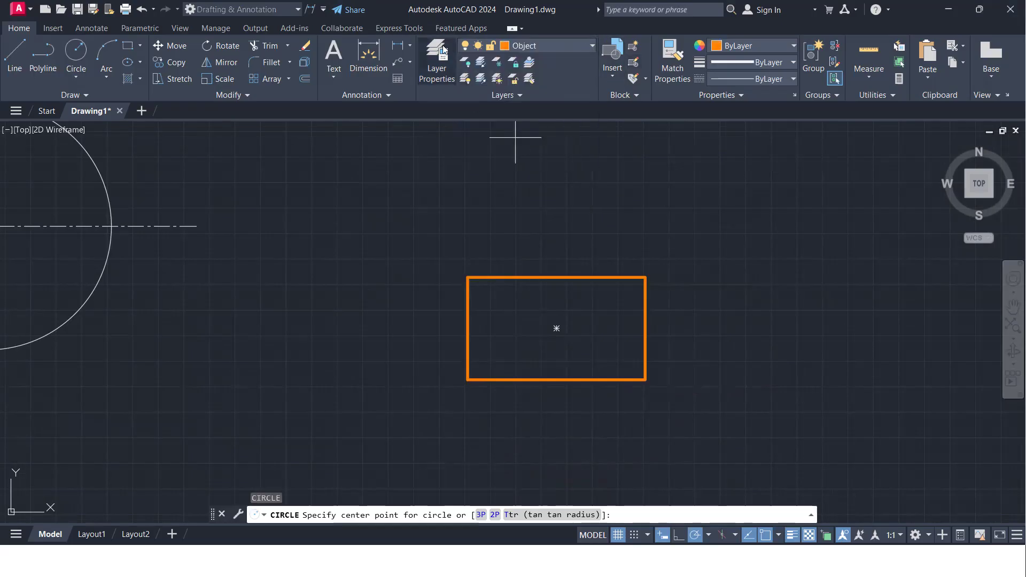
click(439, 63)
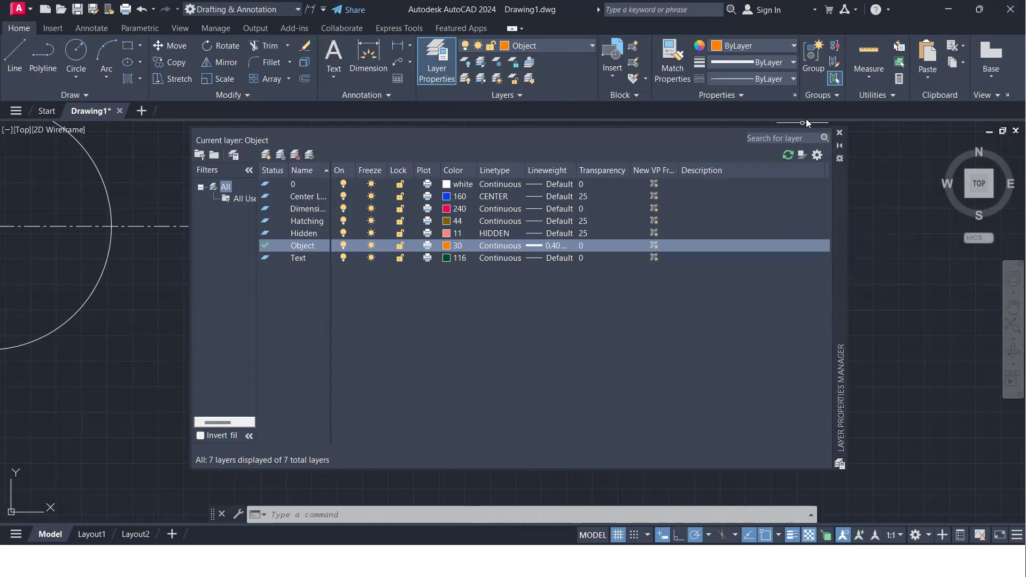
click(840, 133)
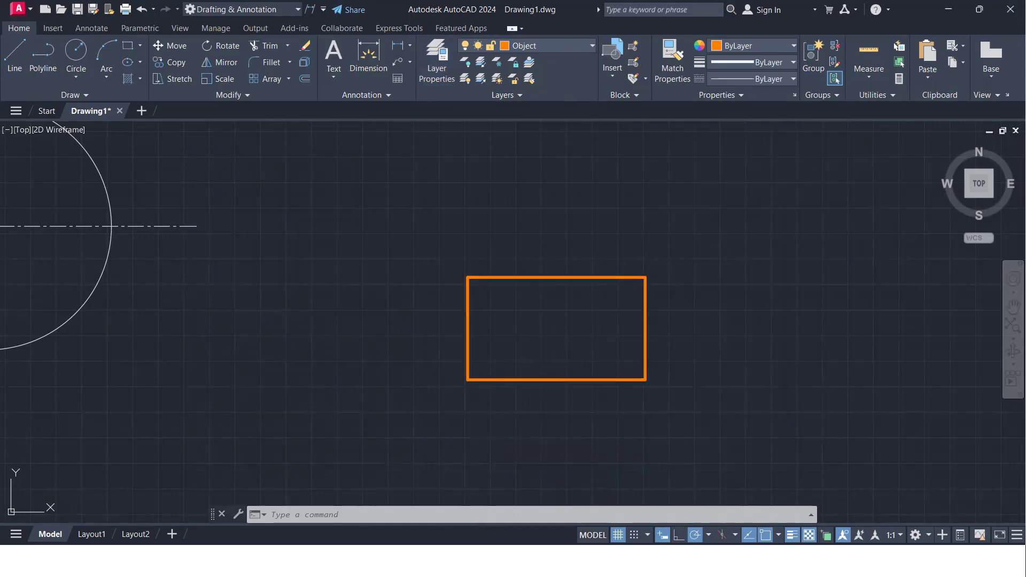
- Draw a circle with a radius of about 64 units at the rectangle's centre on the Object layer
text(c)
key(Return)
click(557, 328)
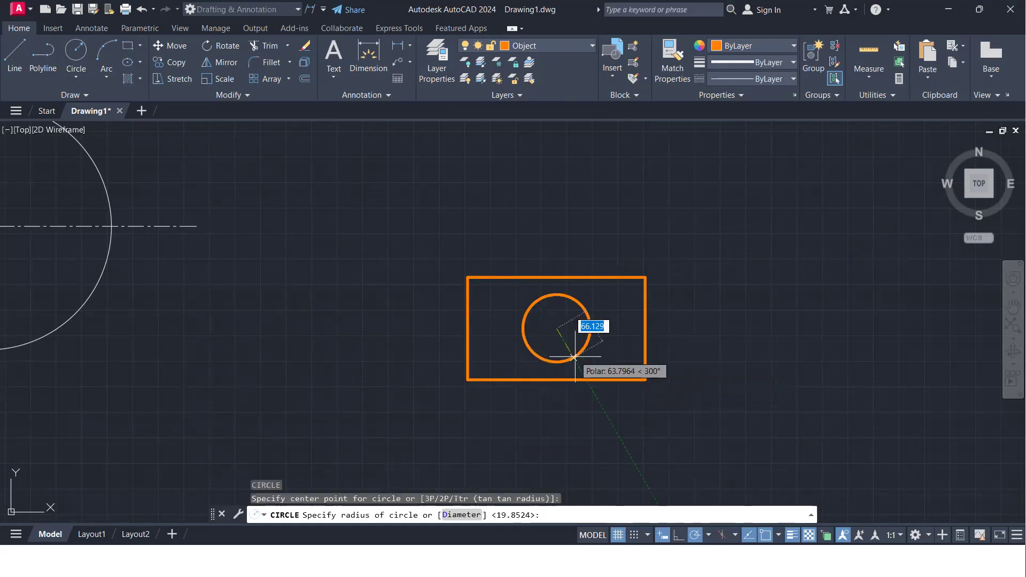
click(573, 356)
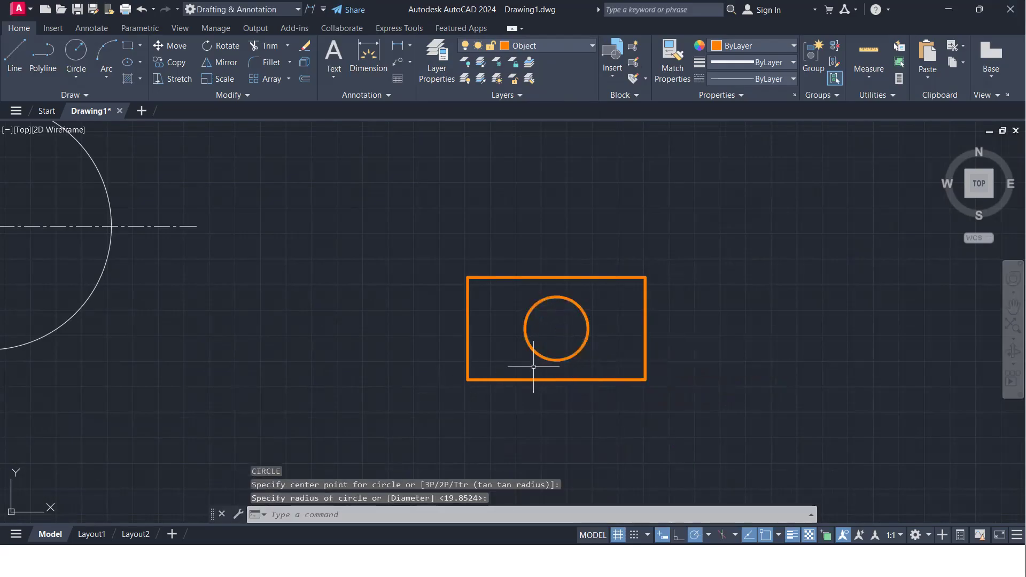
- Make Center Line the current layer and draw a vertical line about 420 units long through the circle's centre
click(569, 44)
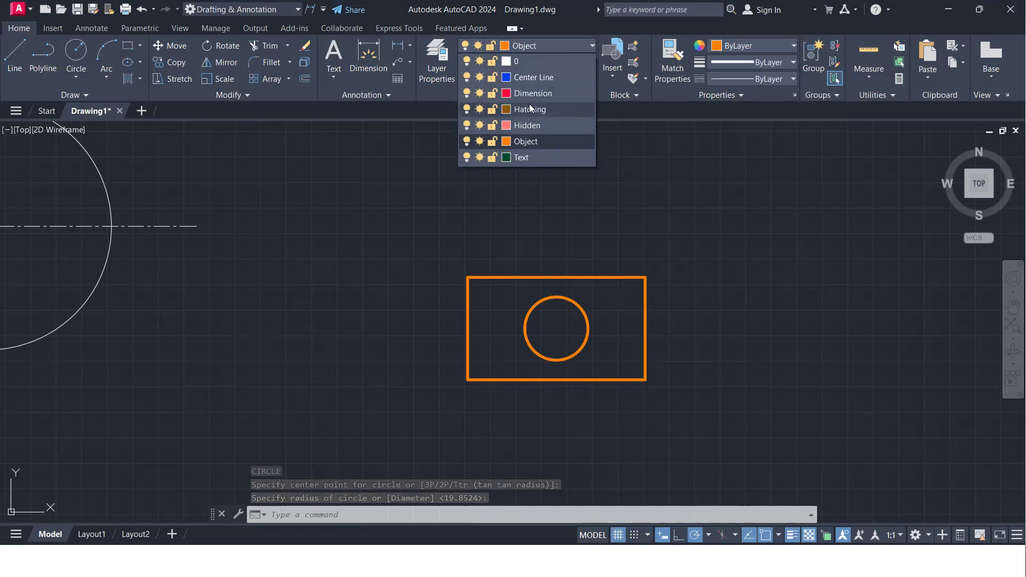
click(531, 81)
text(l)
key(Return)
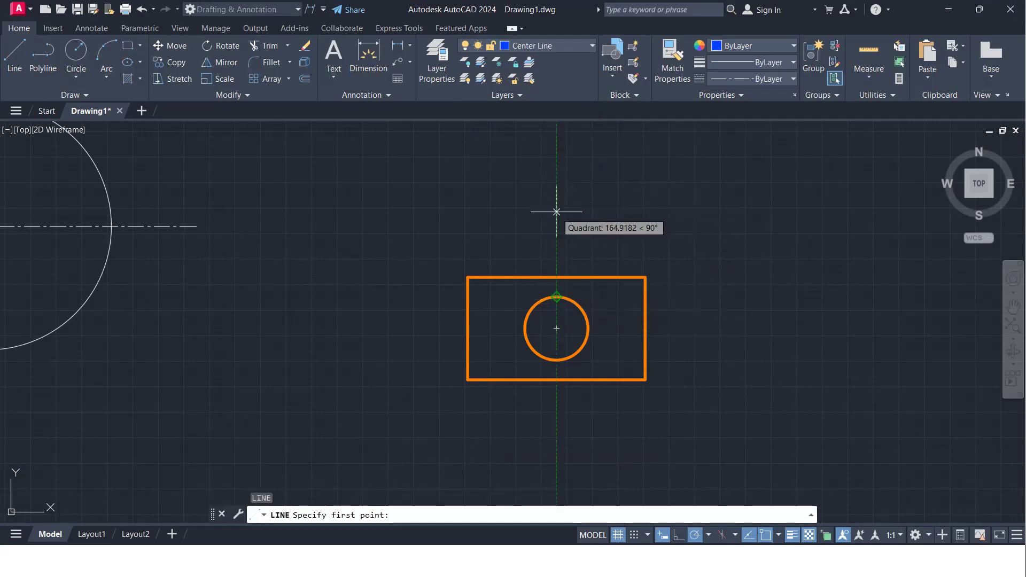
click(556, 211)
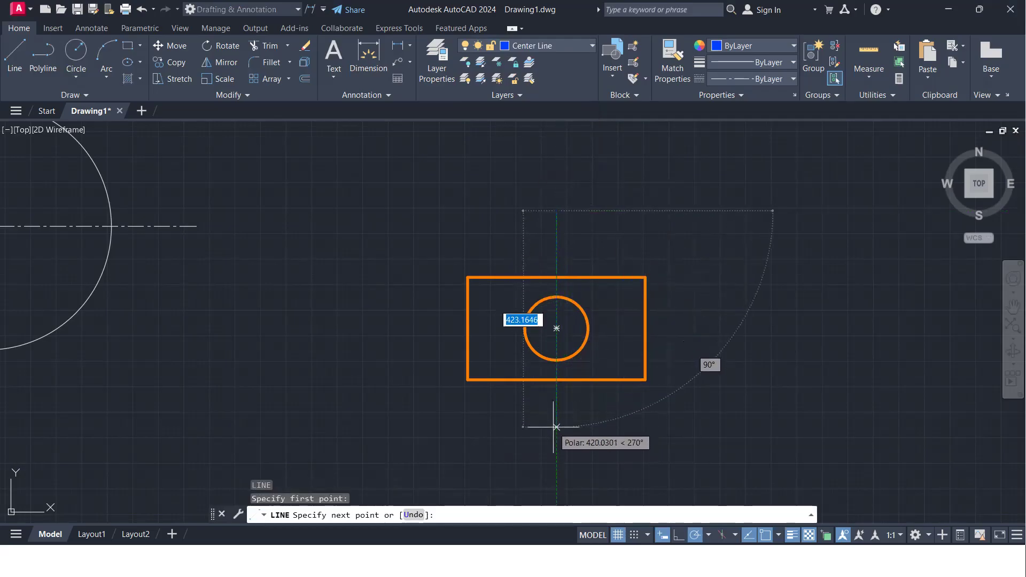
click(557, 427)
key(Return)
- Draw a horizontal centre line through the circle's centre, extending past both sides of the rectangle
key(Return)
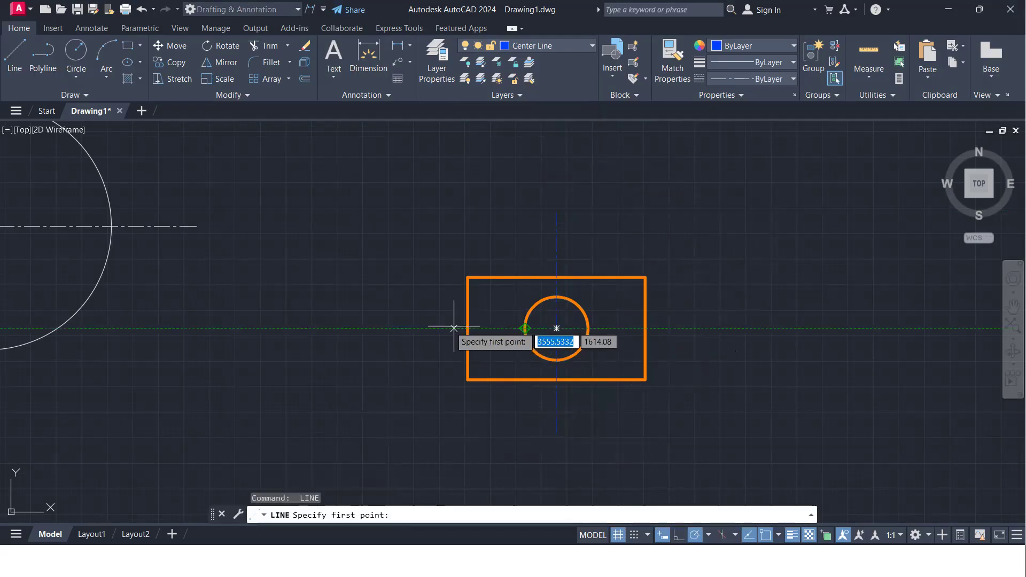
click(435, 328)
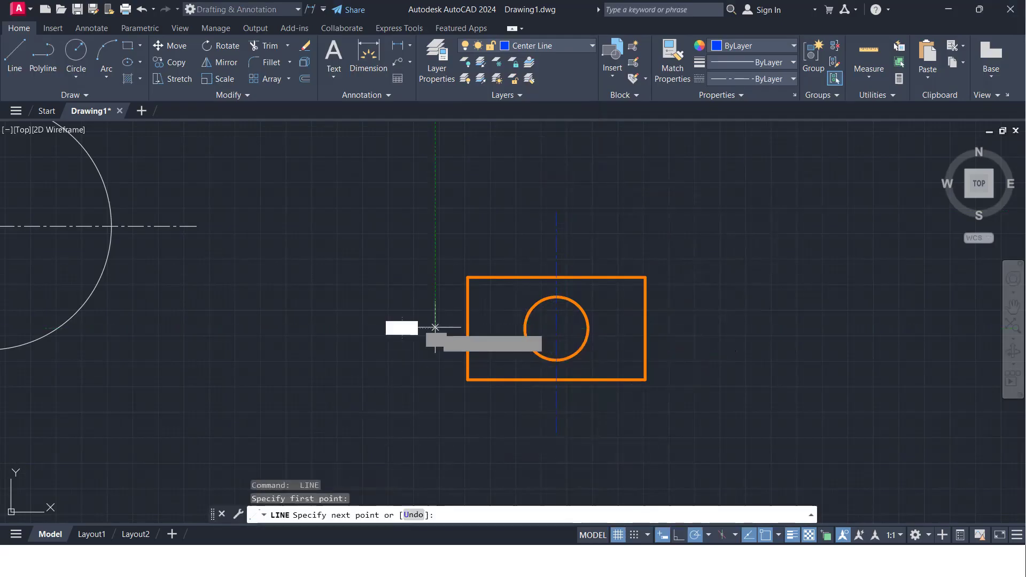
click(696, 328)
key(Return)
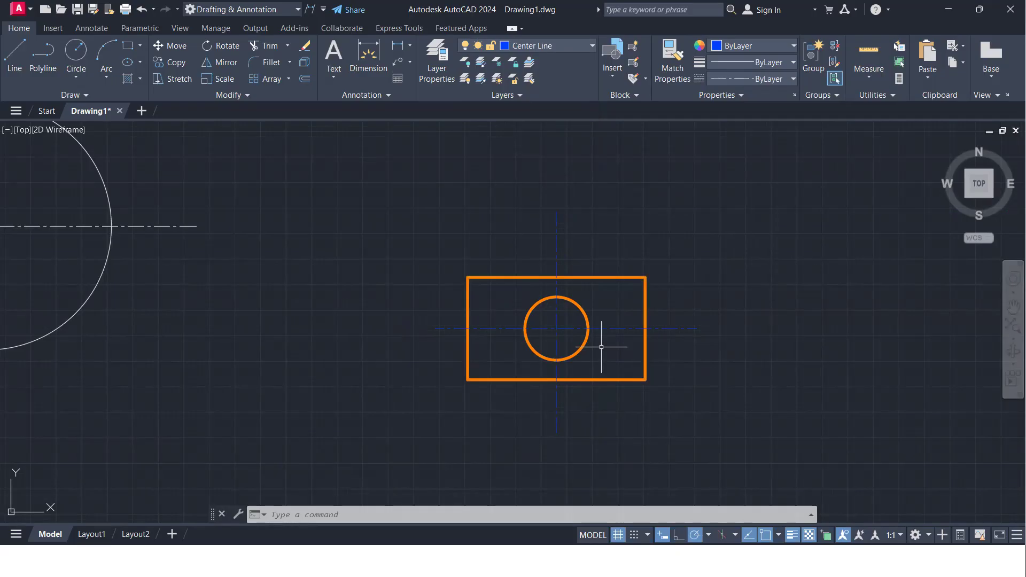
- Make Hidden the current layer and draw a rectangle from the circle's centre to the outer rectangle's lower-right corner
scroll(610, 341, up, 2)
mouse_move(609, 344)
middle_down()
mouse_move(548, 328)
mouse_move(499, 337)
middle_up()
scroll(573, 329, down, 2)
scroll(509, 353, up, 2)
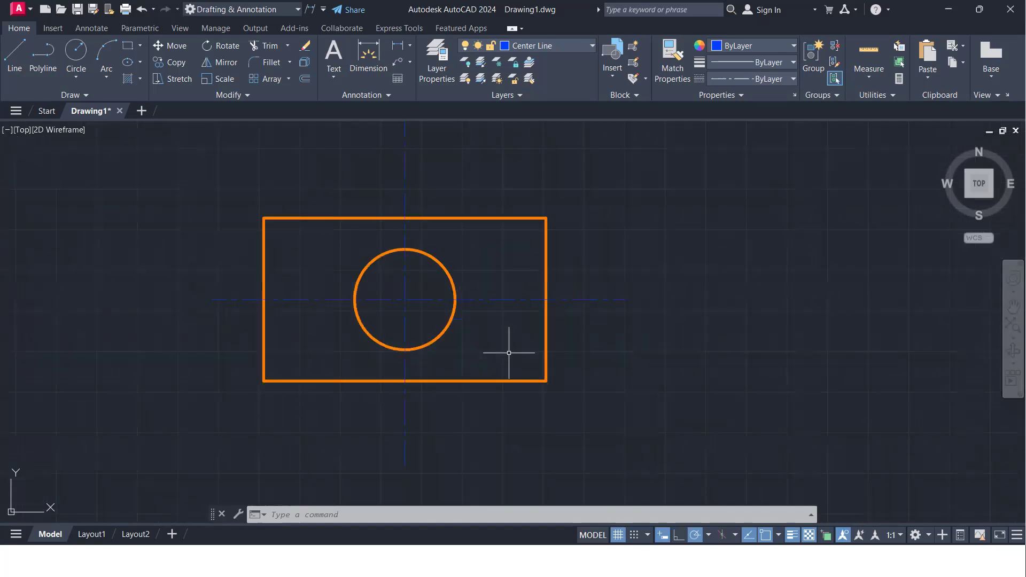
click(538, 46)
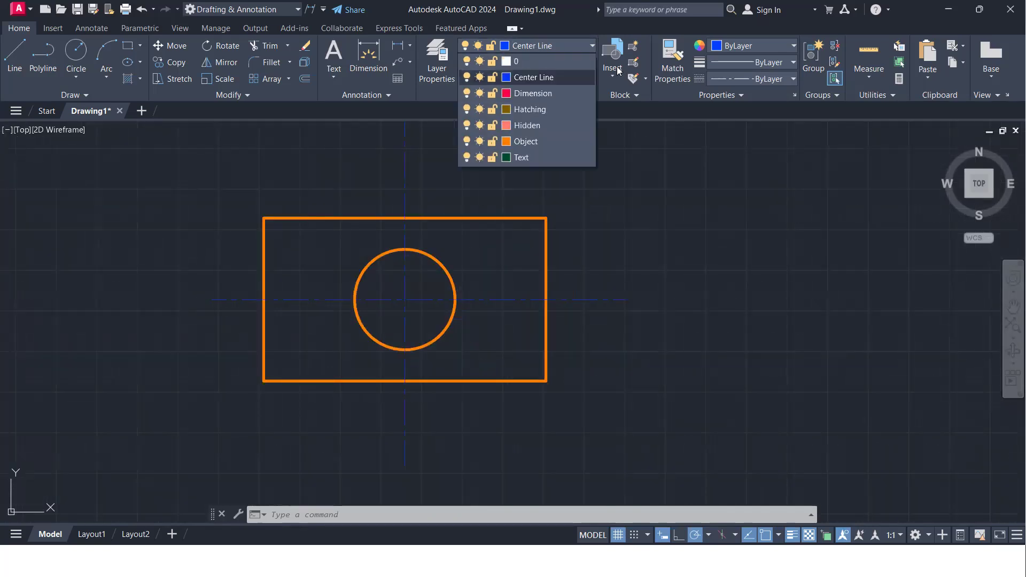
click(527, 125)
text(rec)
key(Return)
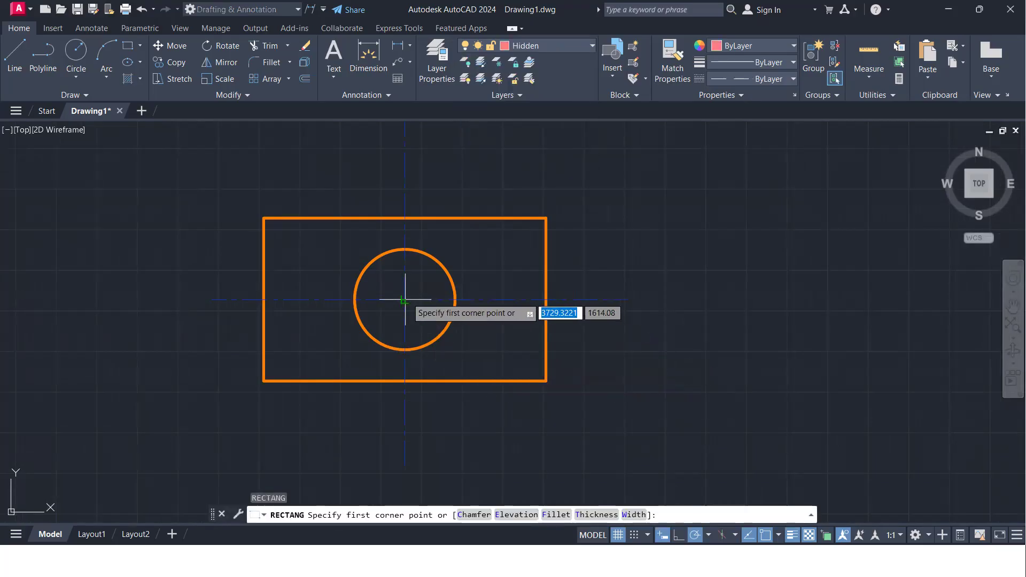
click(404, 299)
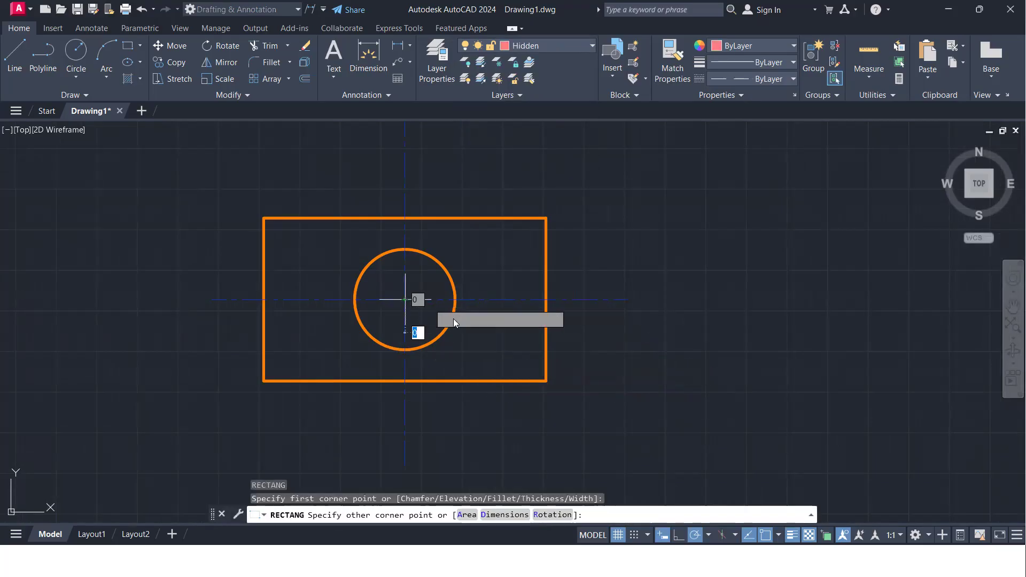
click(546, 381)
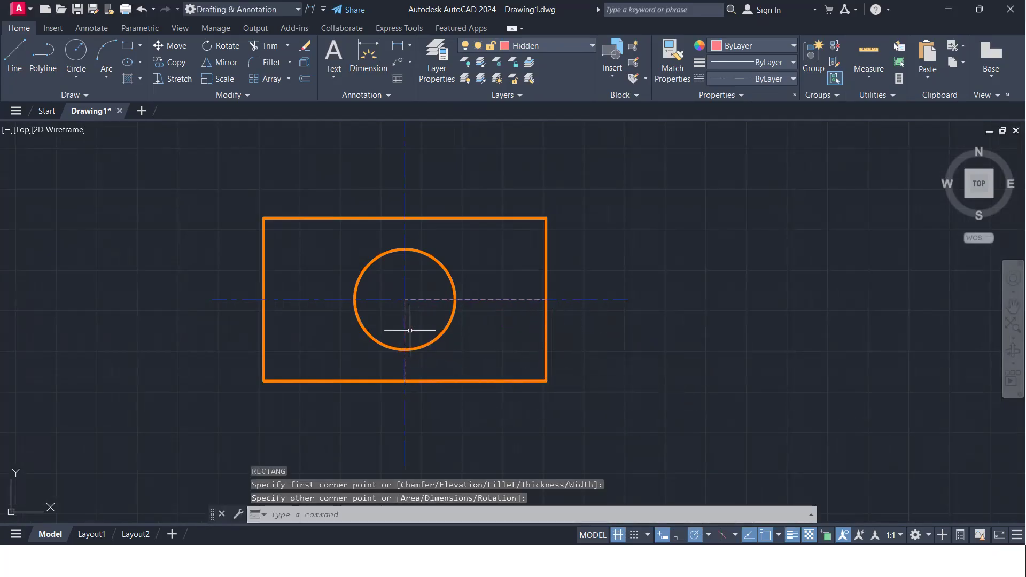
- Make Hatching the current layer
scroll(427, 316, up, 2)
scroll(427, 317, down, 2)
middle_drag(427, 317, 444, 327)
scroll(445, 325, down, 4)
scroll(420, 299, up, 4)
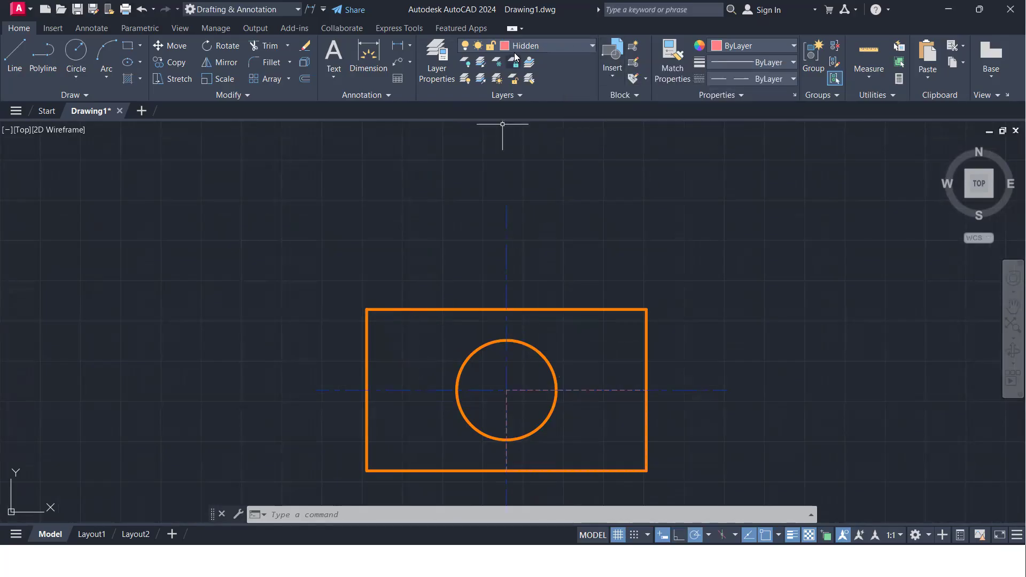
click(561, 45)
click(531, 106)
text(h)
key(Return)
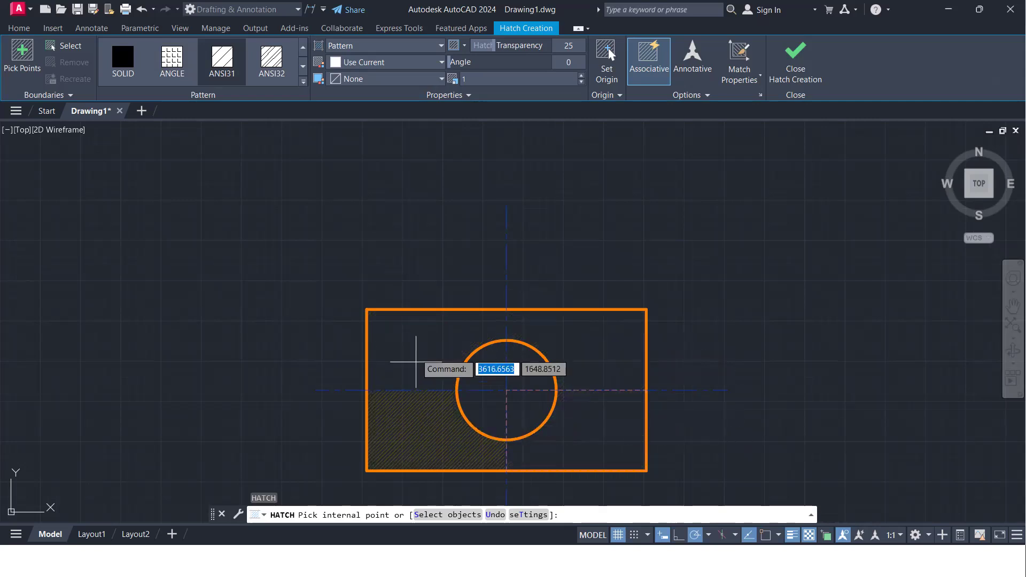
scroll(416, 347, down, 2)
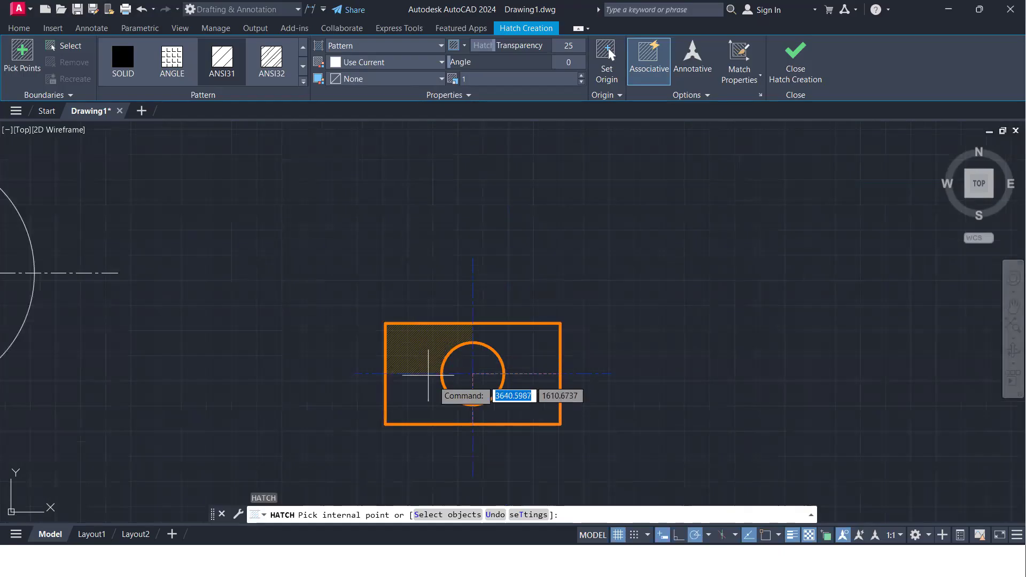
scroll(453, 389, up, 2)
scroll(415, 348, up, 1)
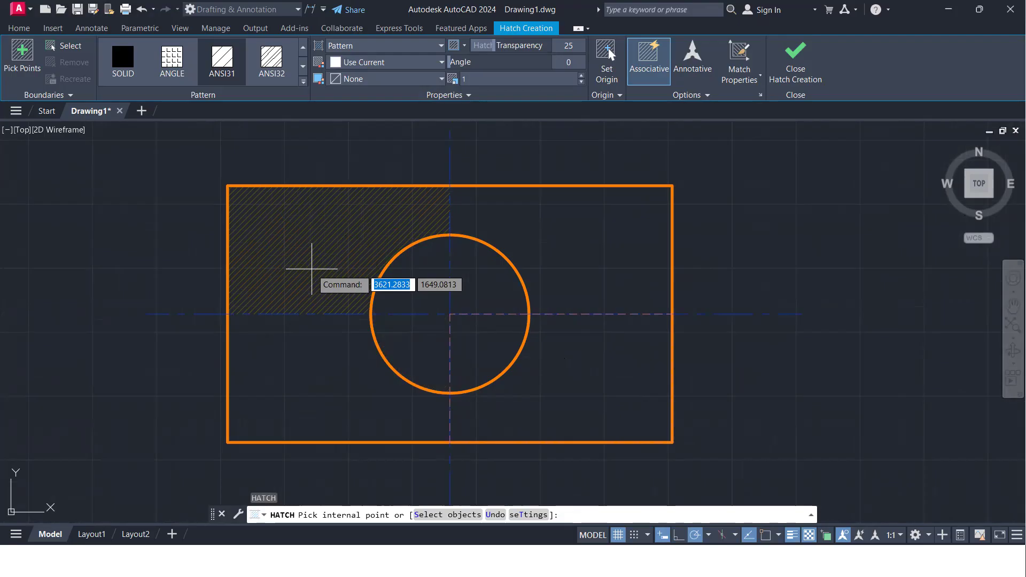
click(800, 56)
- Copy the whole figure with its centre lines and hidden rectangle into empty space on its right, using the circle's centre as base point
scroll(342, 331, down, 4)
scroll(345, 305, up, 4)
scroll(343, 305, down, 4)
middle_drag(344, 308, 432, 315)
scroll(433, 317, up, 4)
scroll(431, 320, down, 4)
click(592, 408)
click(348, 242)
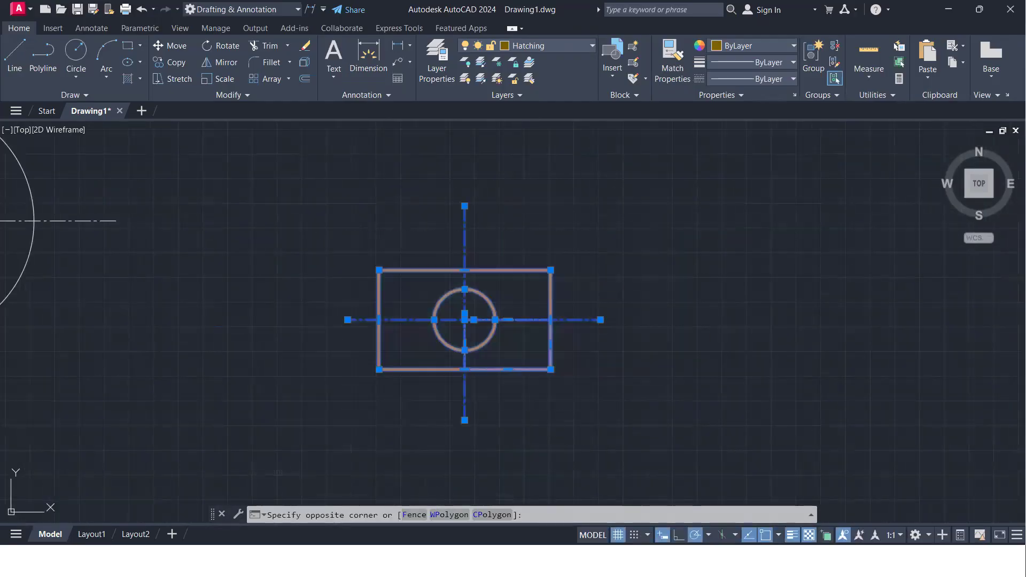
text(co)
key(Return)
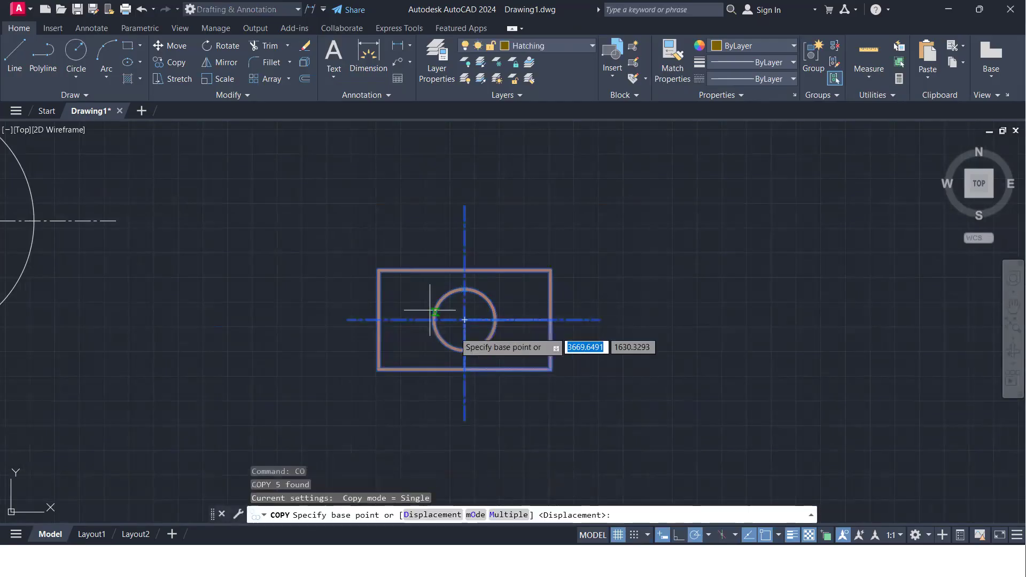
click(464, 320)
click(886, 319)
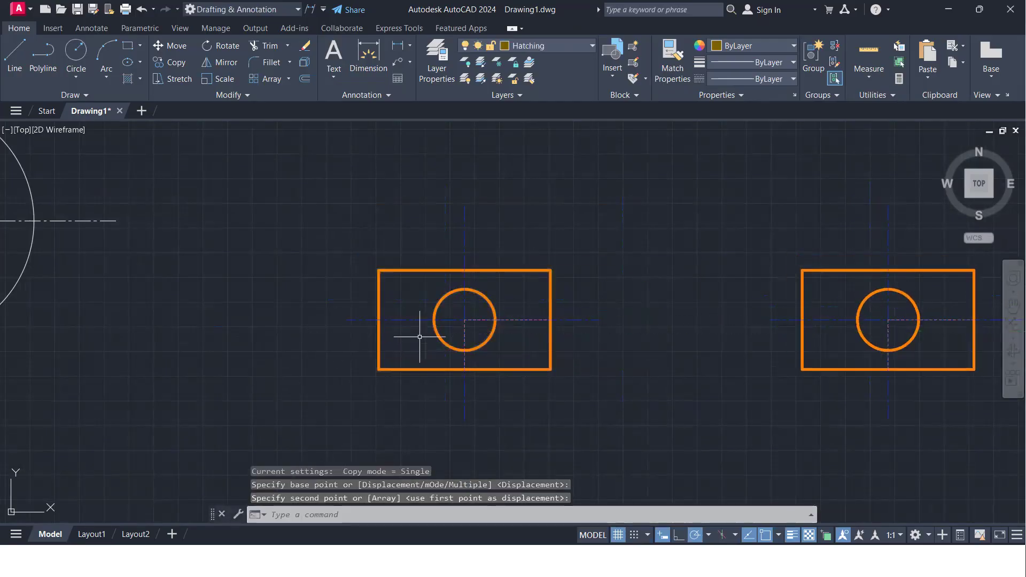
- Hatch the area between the circle and the rectangle in all four quarters of the original figure
text(h)
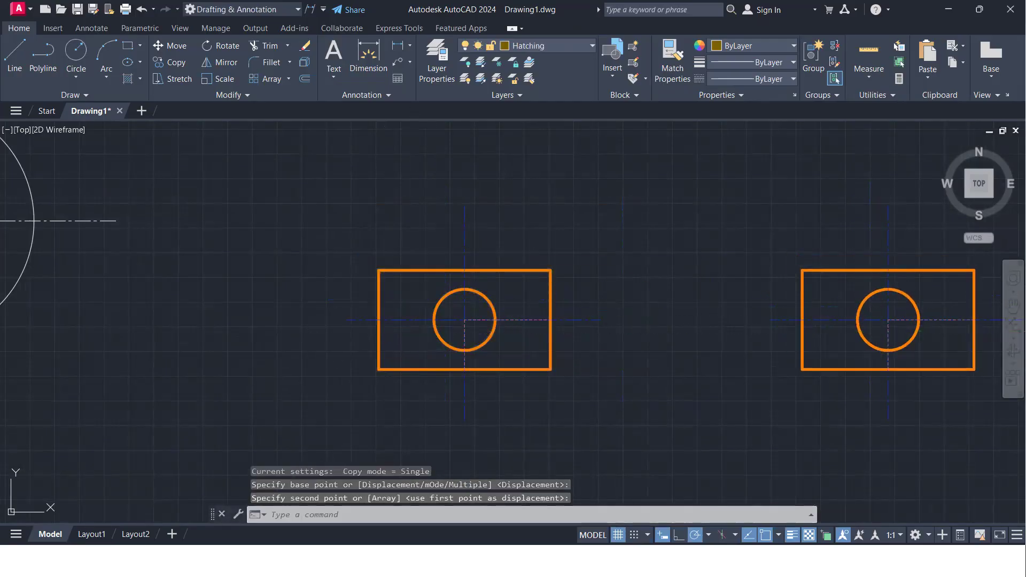
key(Return)
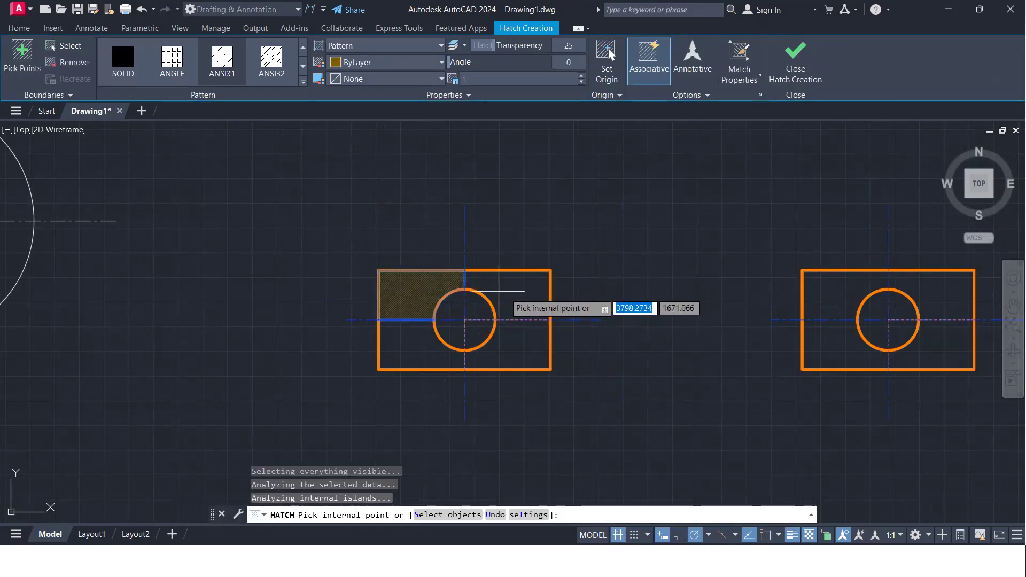
click(440, 282)
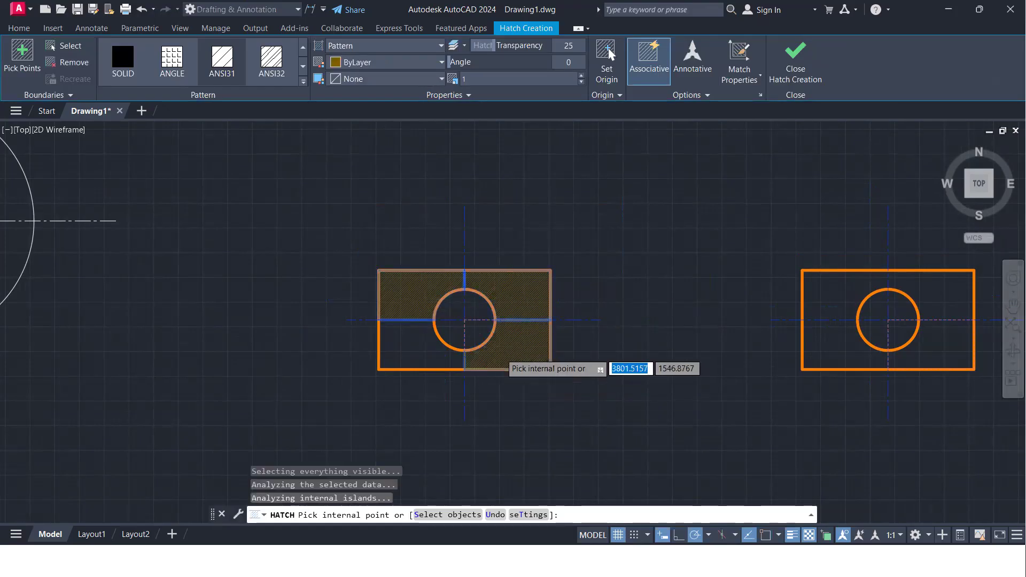
scroll(502, 353, up, 3)
click(307, 345)
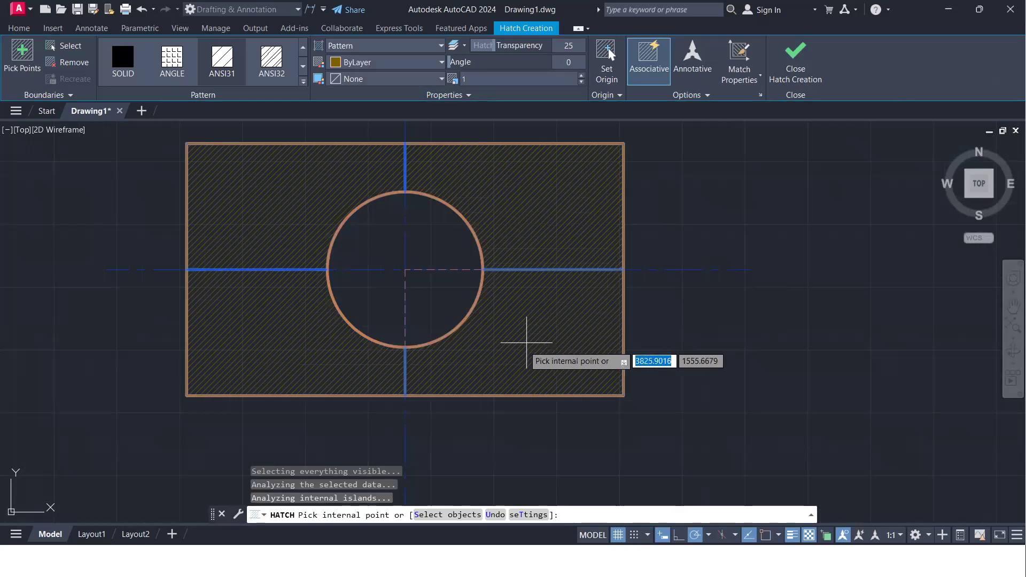
click(786, 63)
- Make Text the current layer
scroll(374, 390, down, 5)
middle_drag(411, 230, 371, 311)
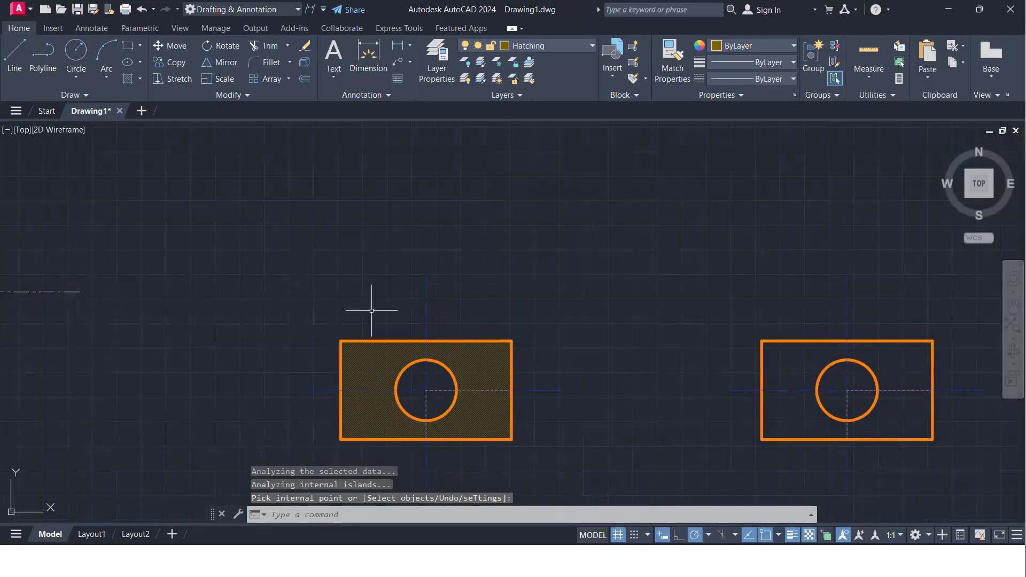
click(561, 48)
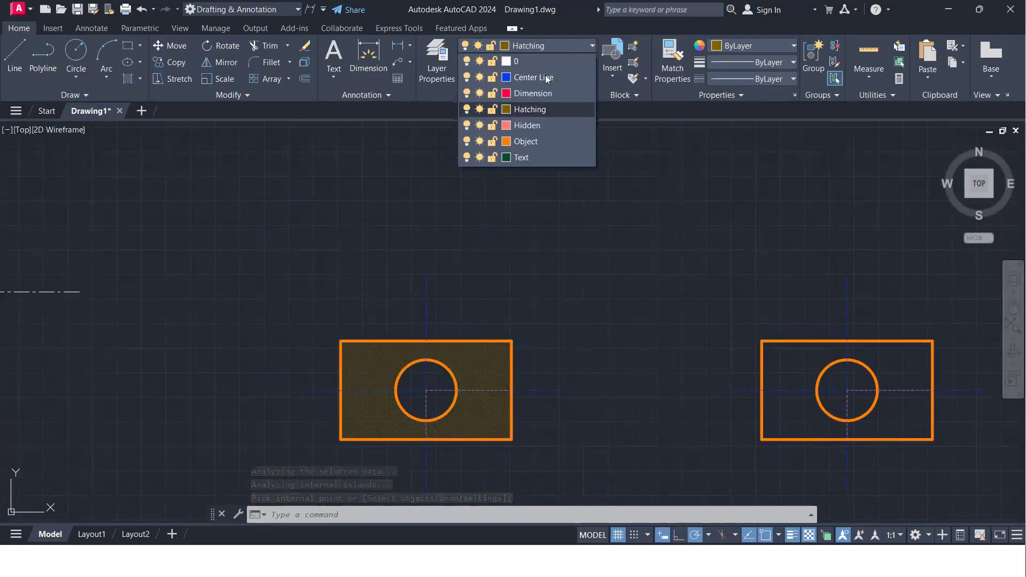
click(522, 157)
- Place single-line text reading "Properties Panel Example" above the hatched figure, with height 2.5 and rotation 0
text(ddt)
key(Return)
click(359, 226)
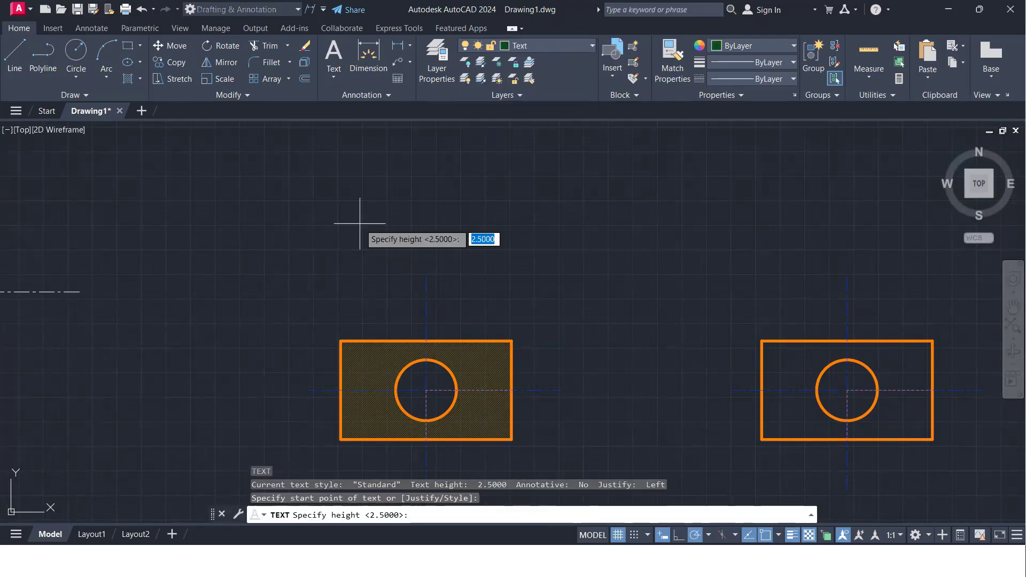
key(Return)
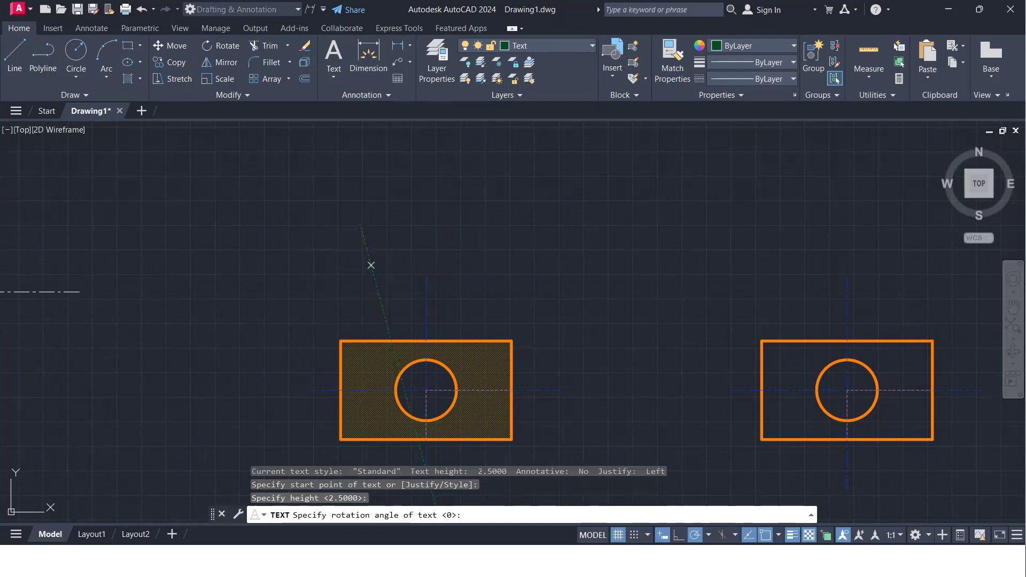
key(Return)
text(P)
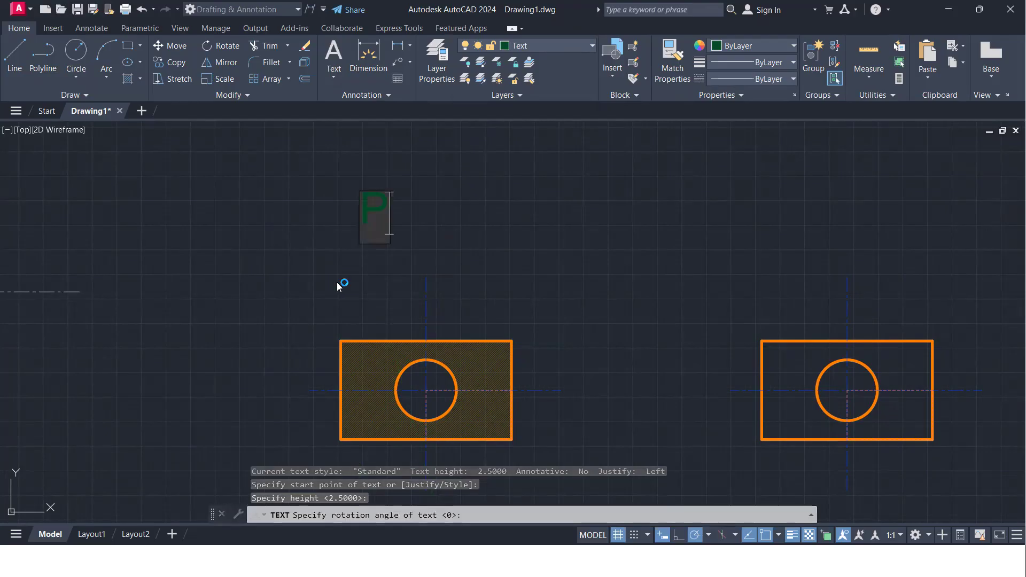
text(roper)
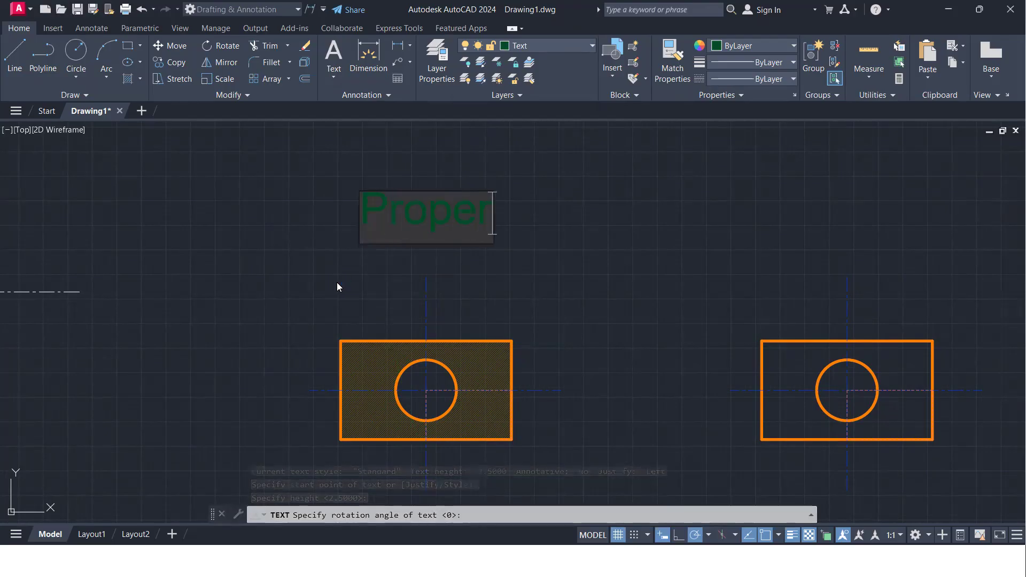
text(tie)
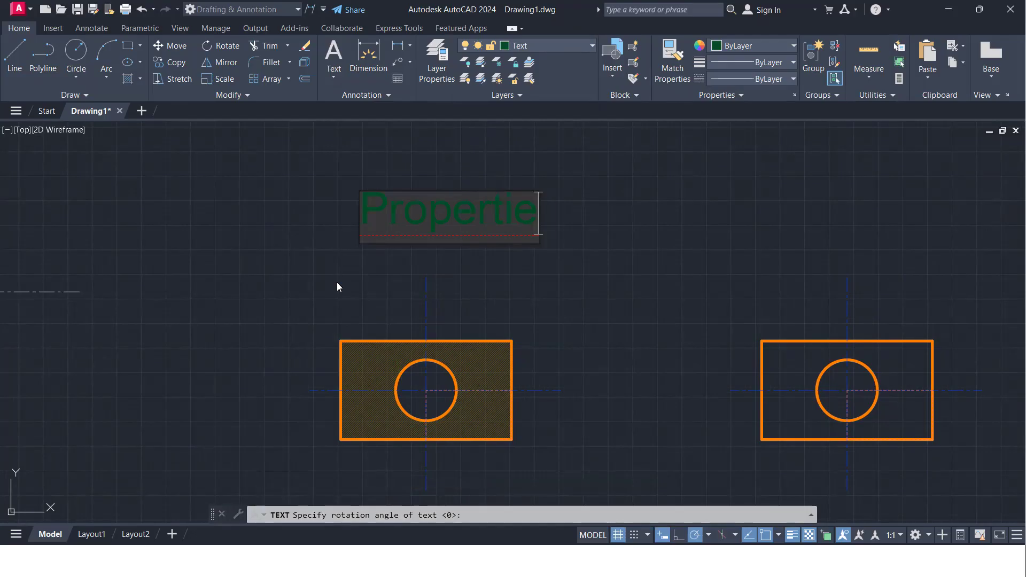
text(s Oane)
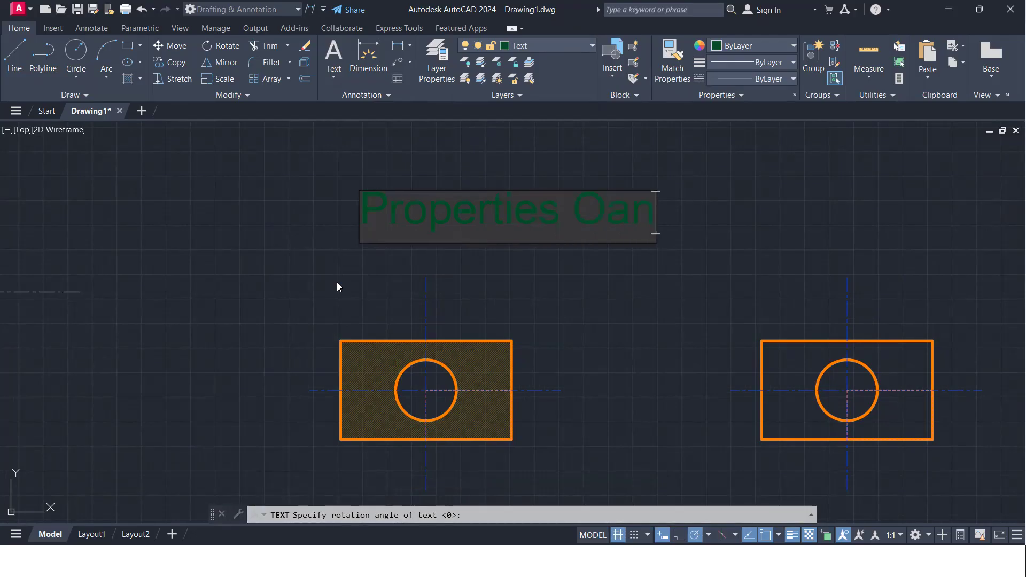
key(BackSpace)
key(BackSpace)
key(BackSpace)
key(BackSpace)
text(Panel Exam)
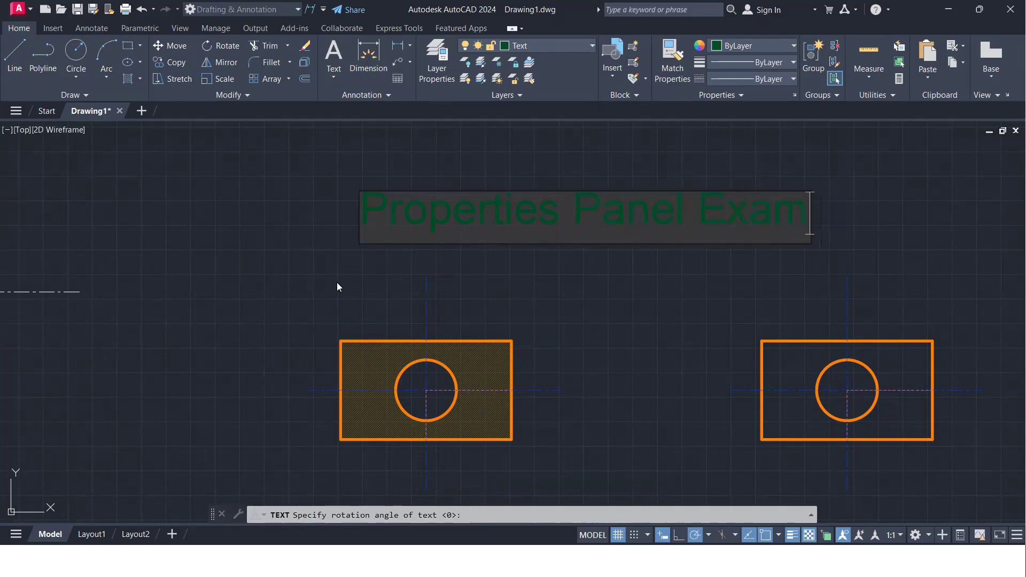
text(ple)
key(Return)
key(Return)
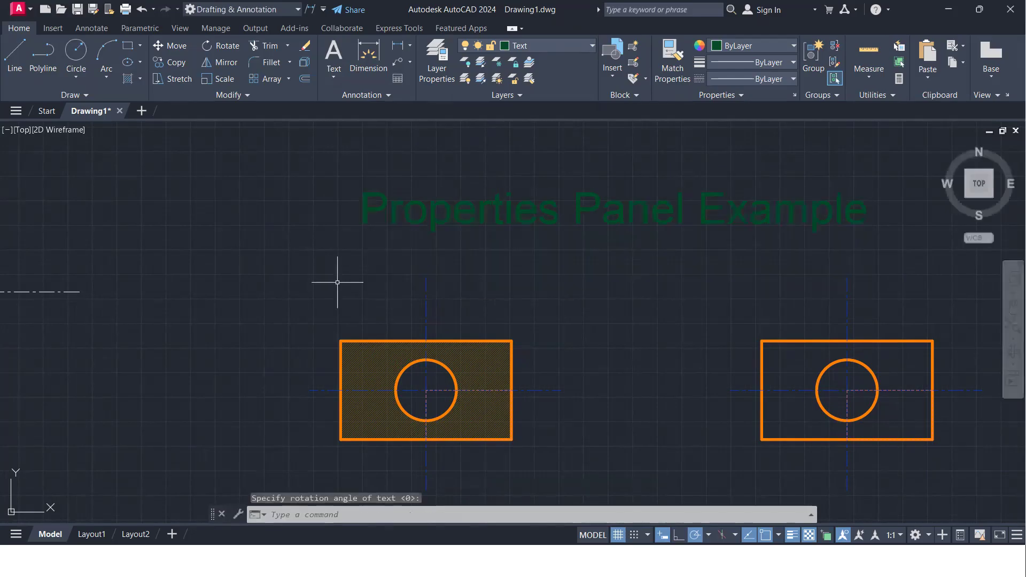
- Change the Text layer's colour to index 75 in the layer properties
scroll(493, 243, down, 1)
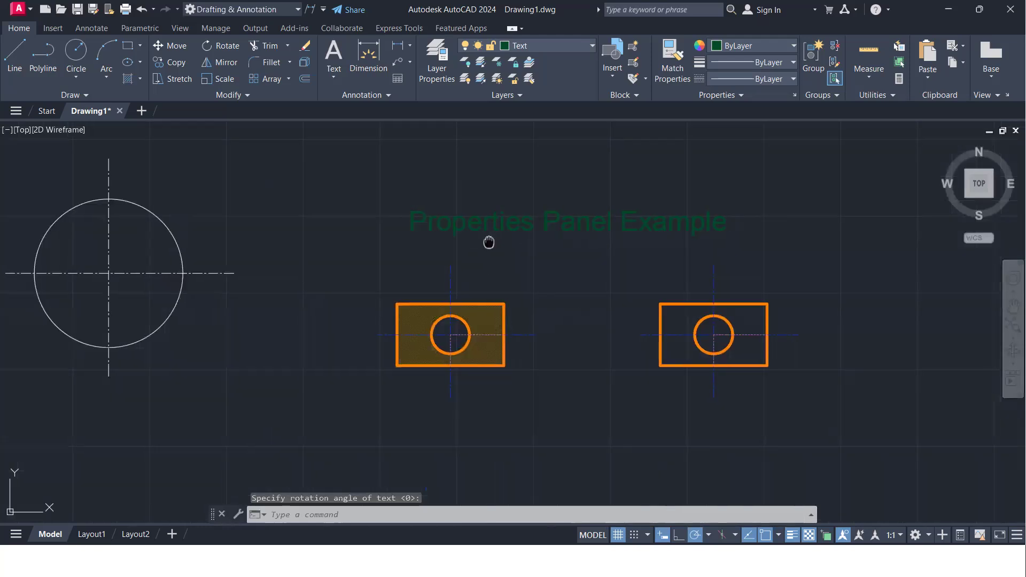
scroll(396, 222, down, 1)
scroll(396, 252, up, 4)
scroll(400, 252, down, 2)
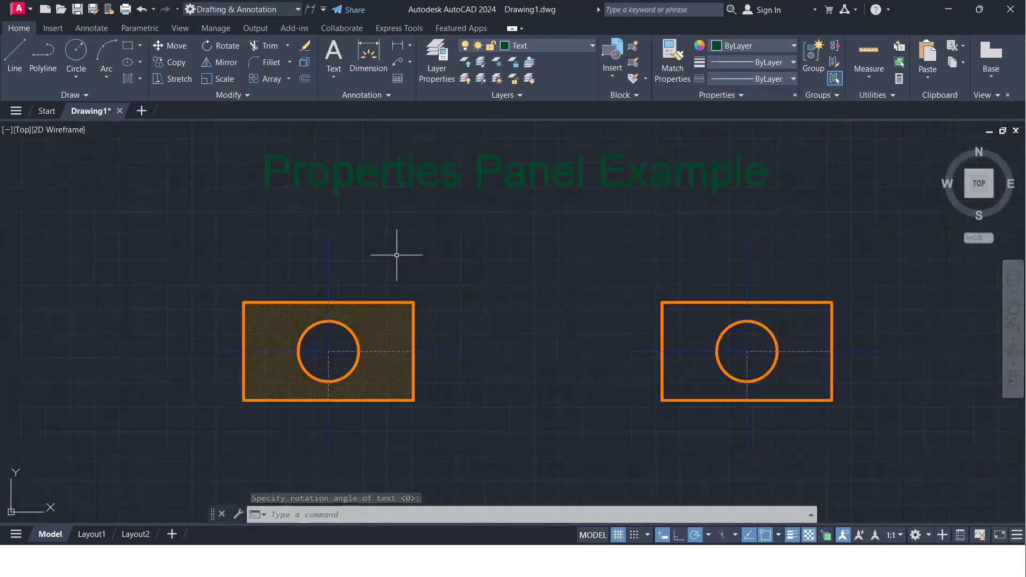
middle_drag(400, 251, 405, 220)
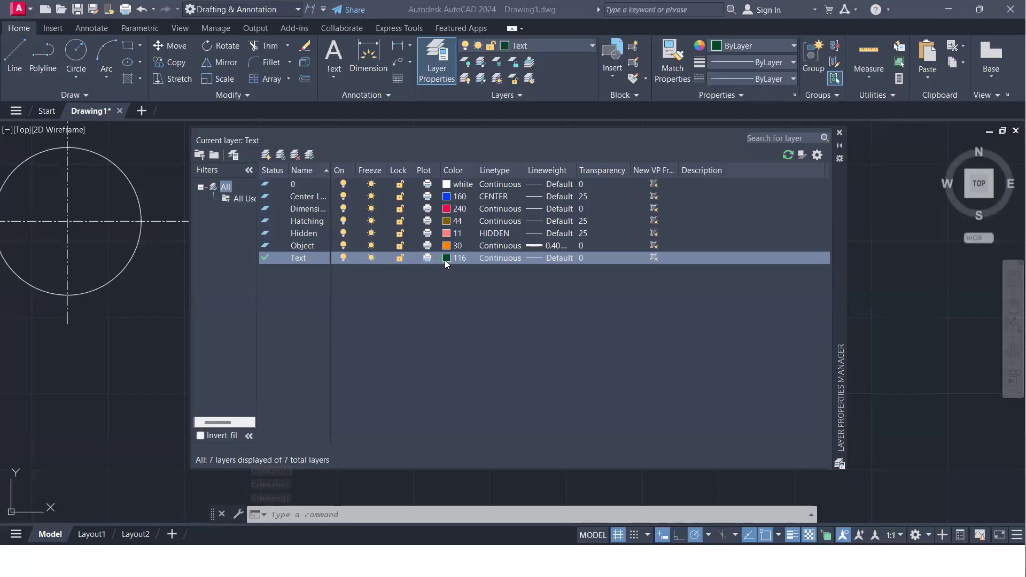
click(445, 259)
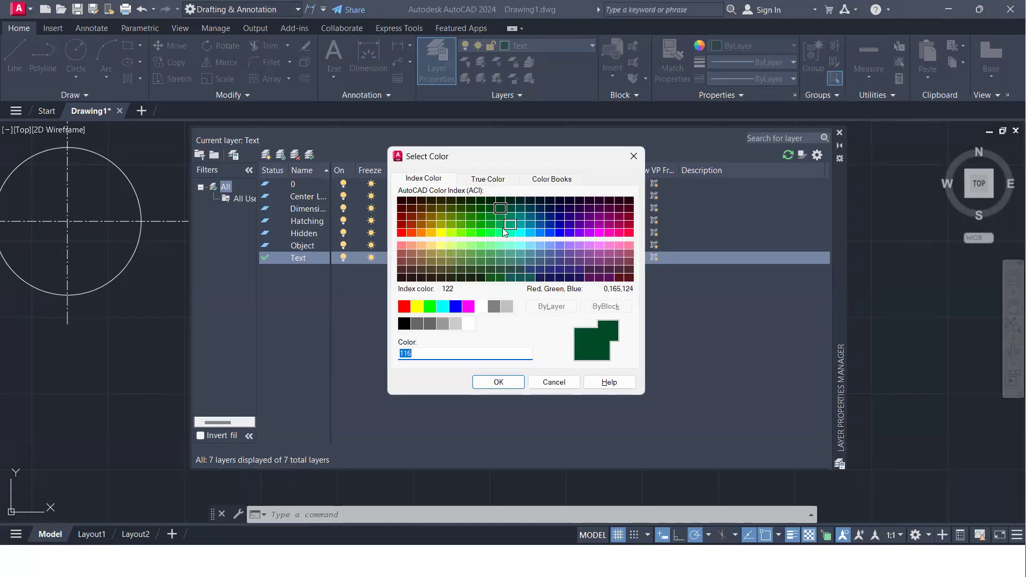
click(460, 262)
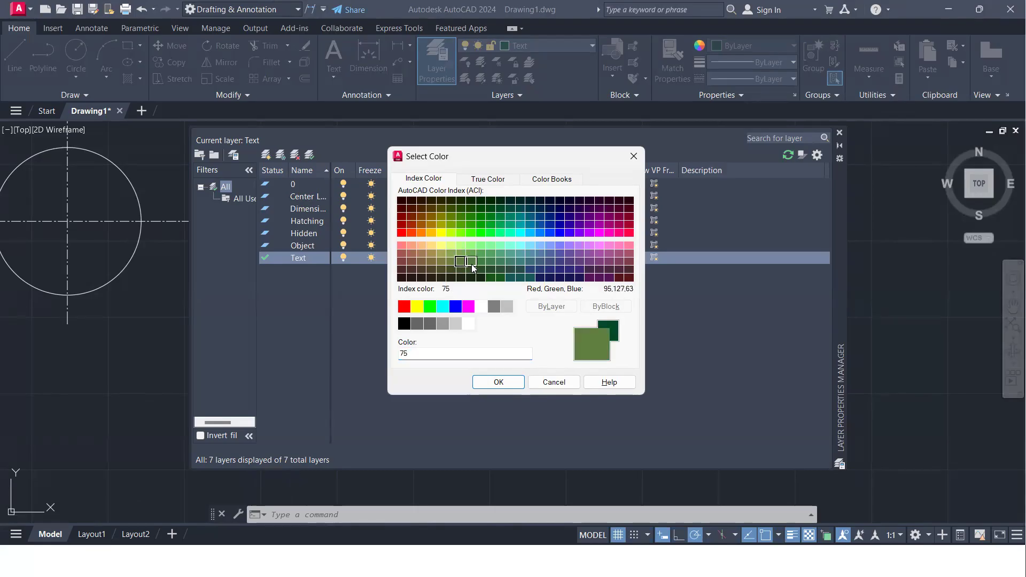
click(498, 382)
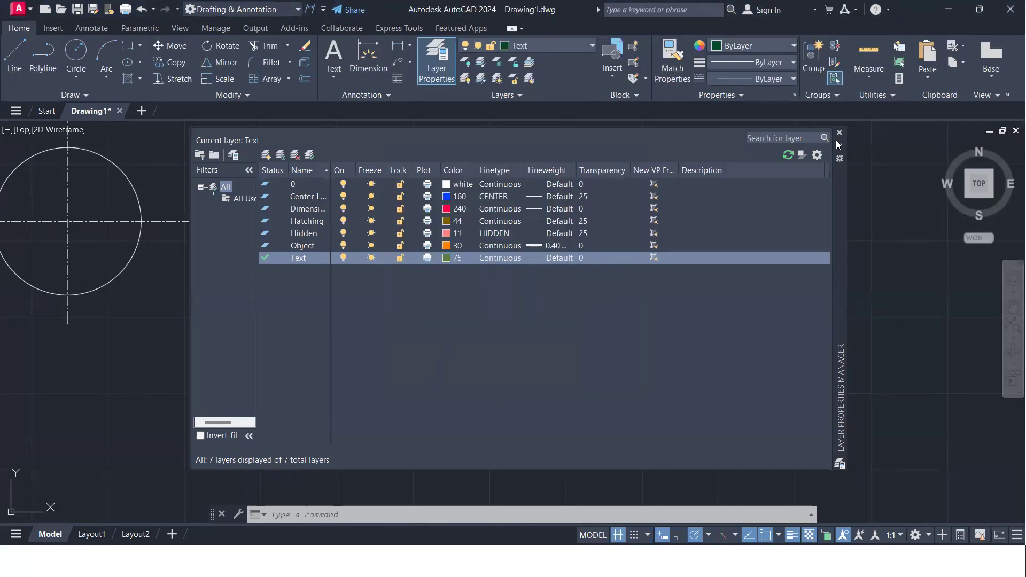
click(839, 133)
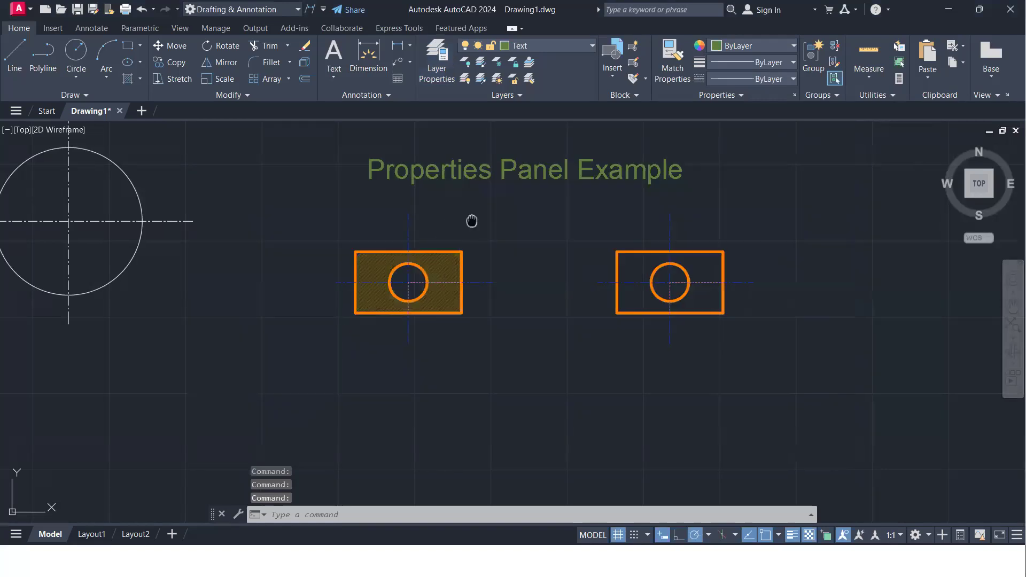
- Examine the recoloured title and the two figures, both close up and as a whole
middle_drag(471, 220, 457, 257)
scroll(458, 256, up, 2)
scroll(456, 254, down, 4)
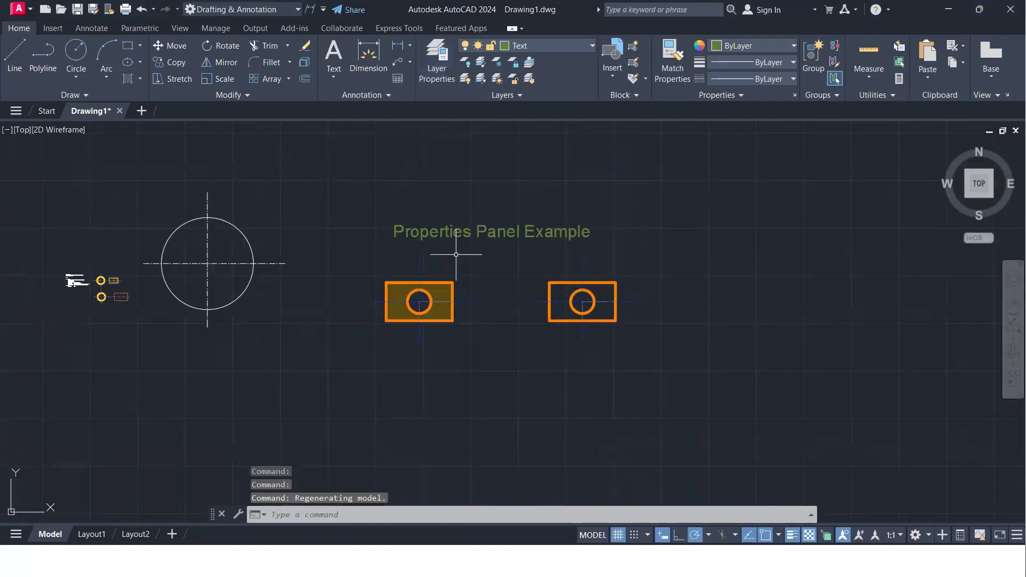
scroll(456, 254, up, 2)
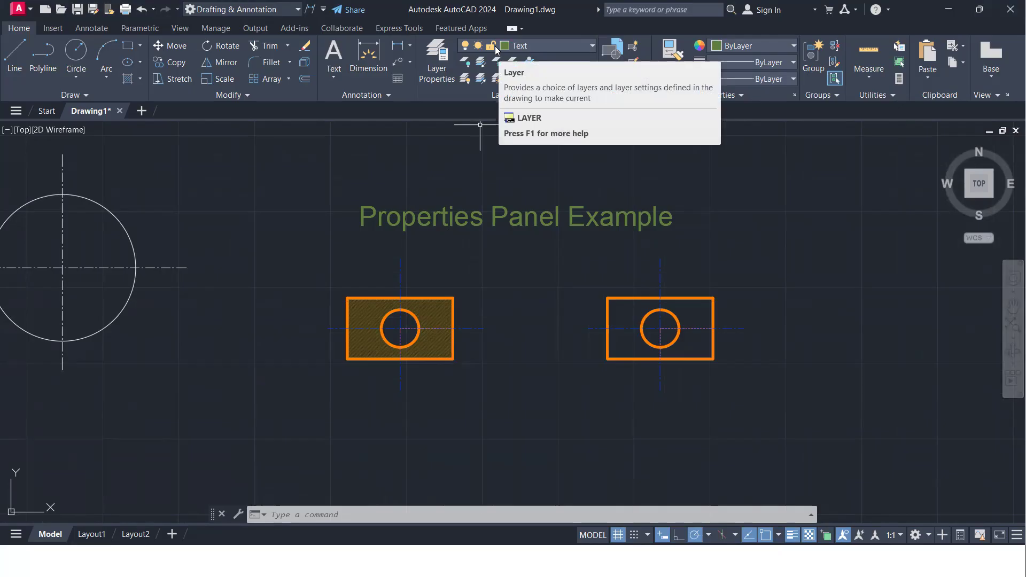
scroll(427, 356, up, 3)
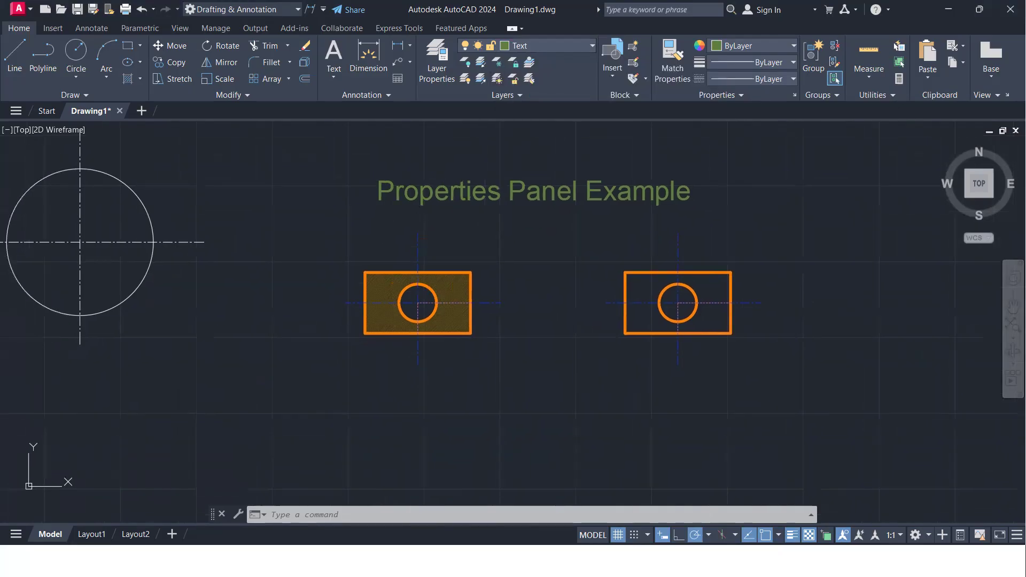
scroll(435, 211, down, 2)
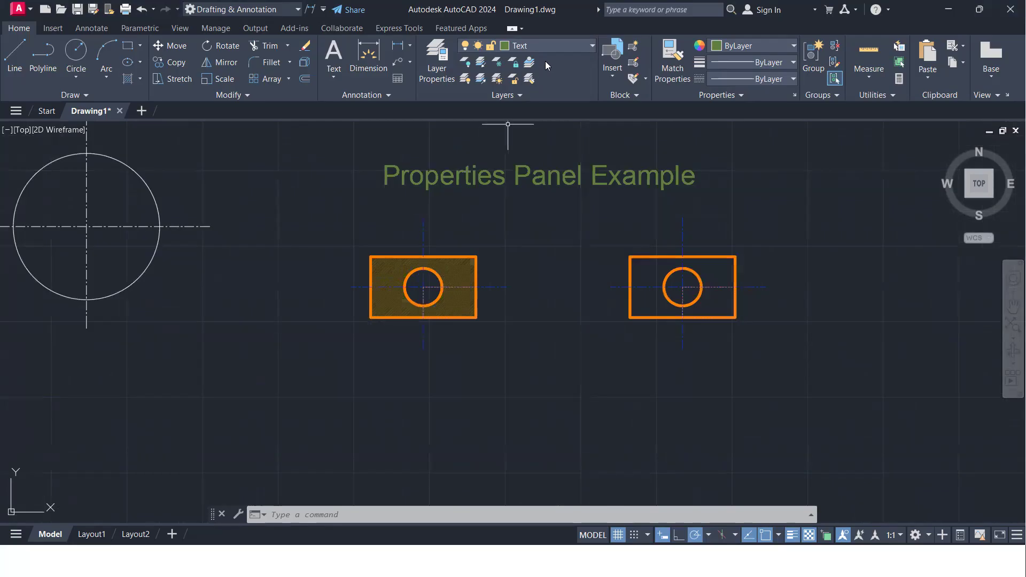
scroll(534, 290, up, 6)
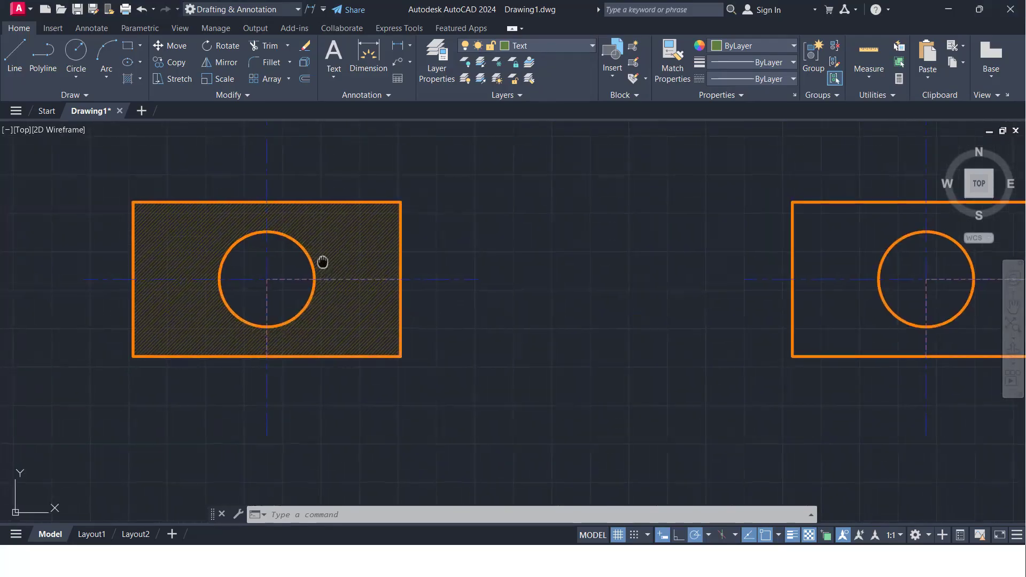
scroll(428, 271, down, 5)
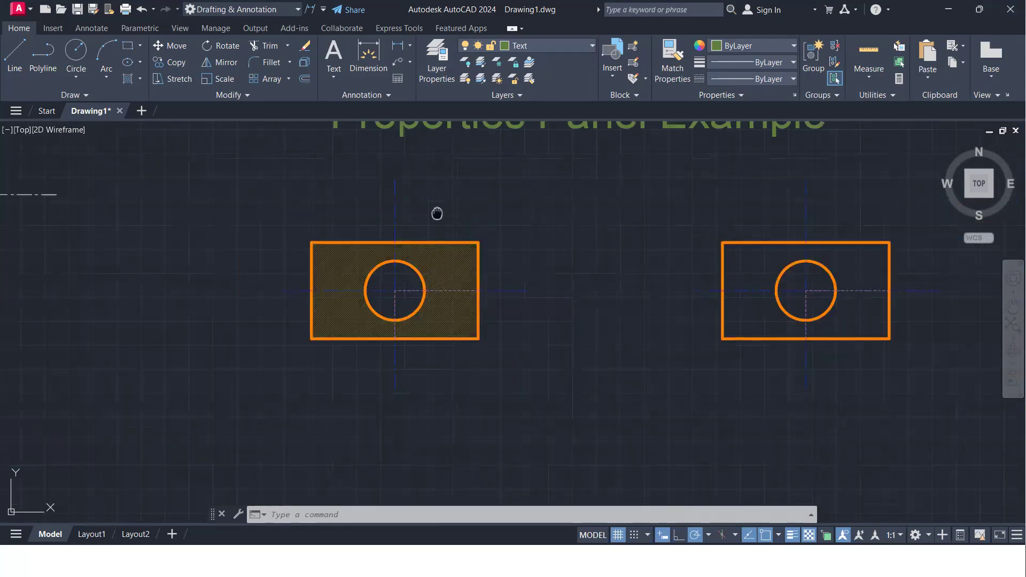
middle_drag(437, 213, 428, 312)
mouse_move(431, 220)
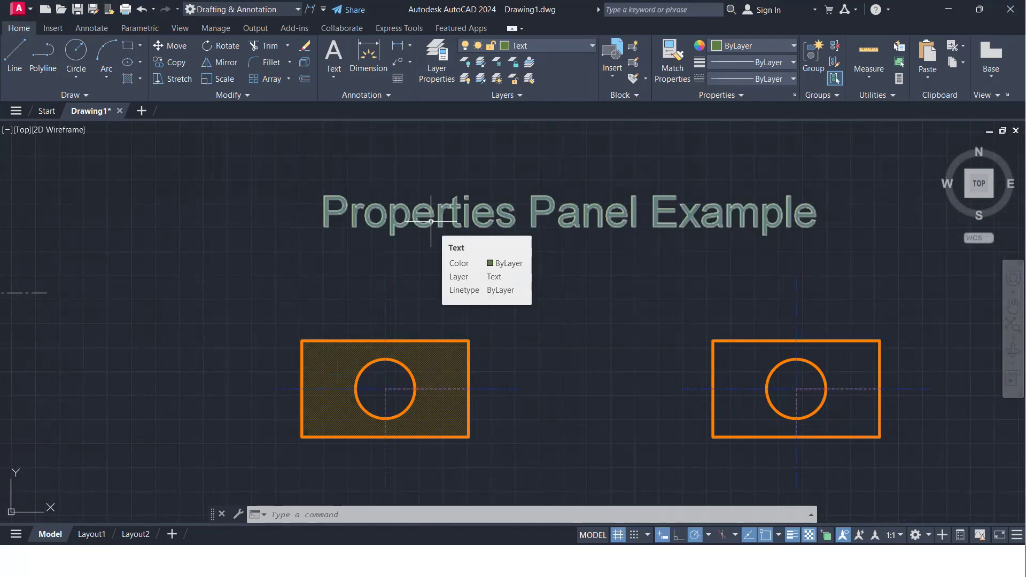
- Make Dimension the current layer and dimension the height of the hatched rectangle along its right edge
click(560, 46)
key(Escape)
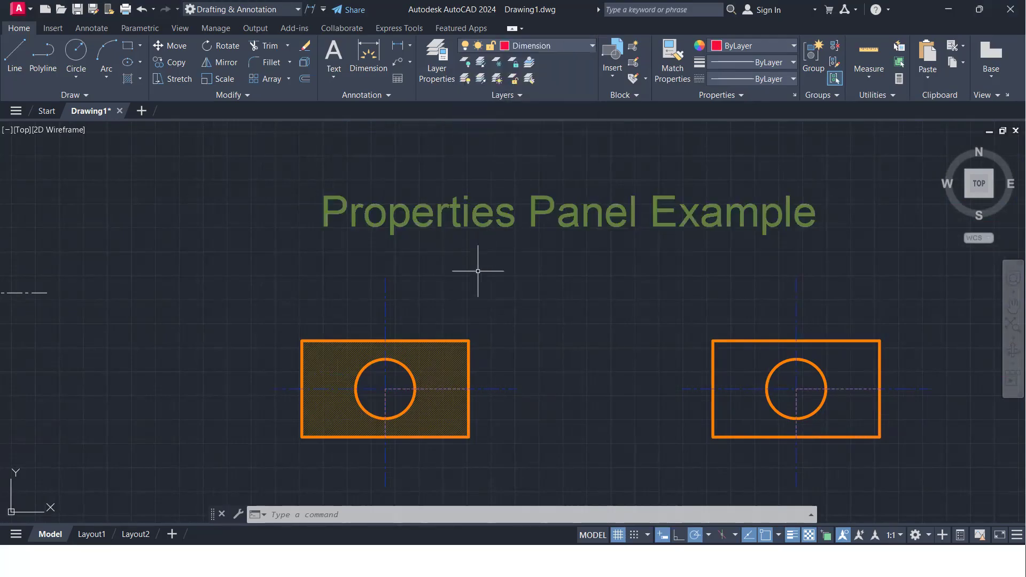
scroll(470, 270, up, 4)
mouse_move(468, 263)
middle_down()
mouse_move(504, 188)
mouse_move(533, 160)
middle_up()
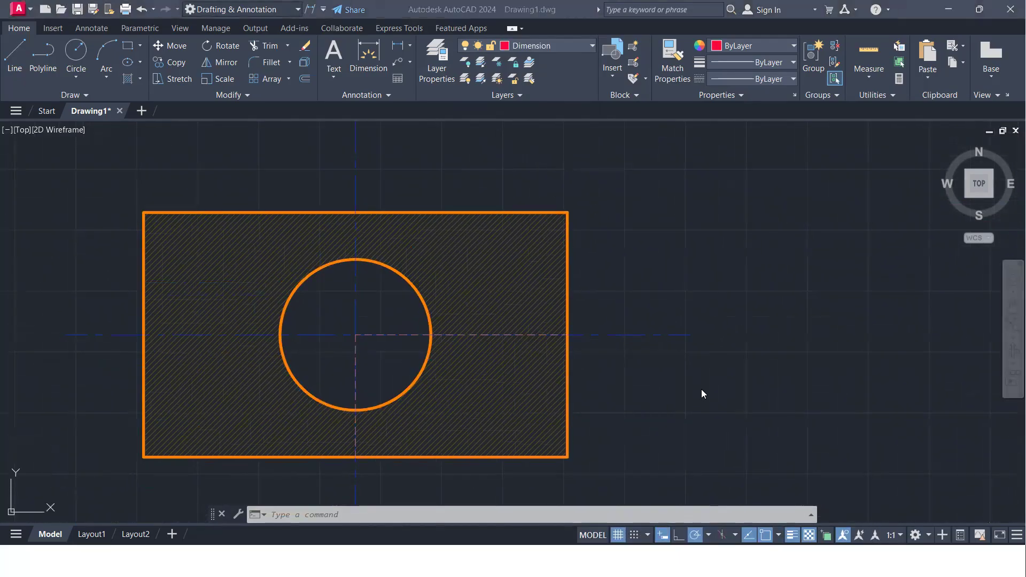
click(662, 399)
text(dim)
key(Return)
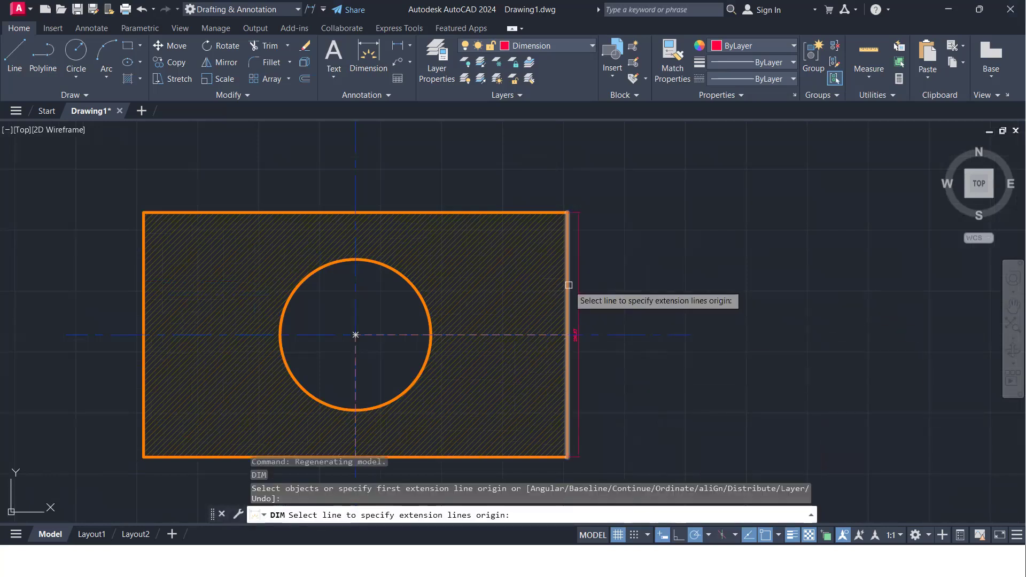
click(569, 285)
click(638, 291)
- Dimension the width of the hatched rectangle, placing the dimension line above its top edge
scroll(637, 334, up, 4)
scroll(636, 321, down, 2)
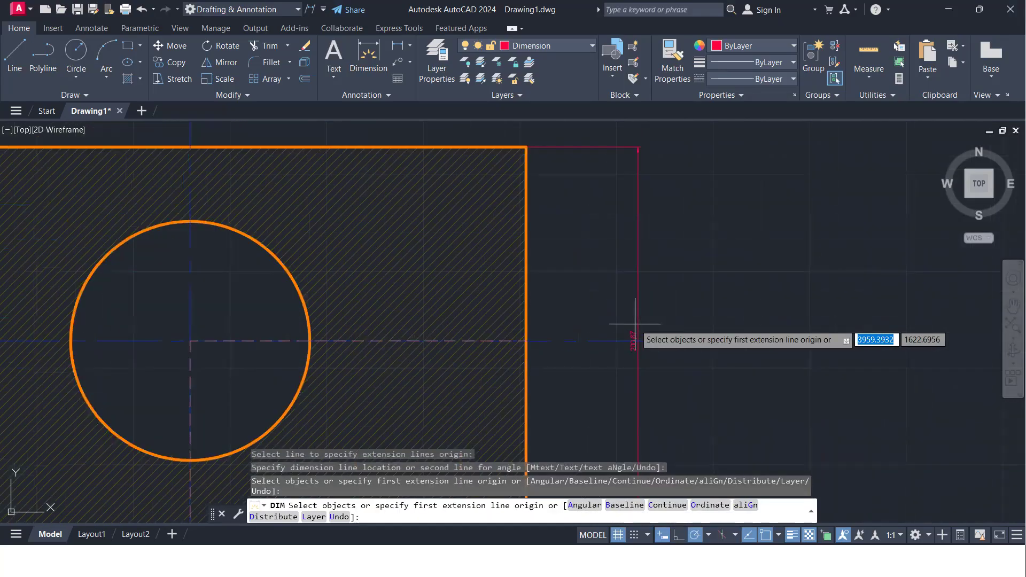
scroll(635, 323, down, 2)
key(Return)
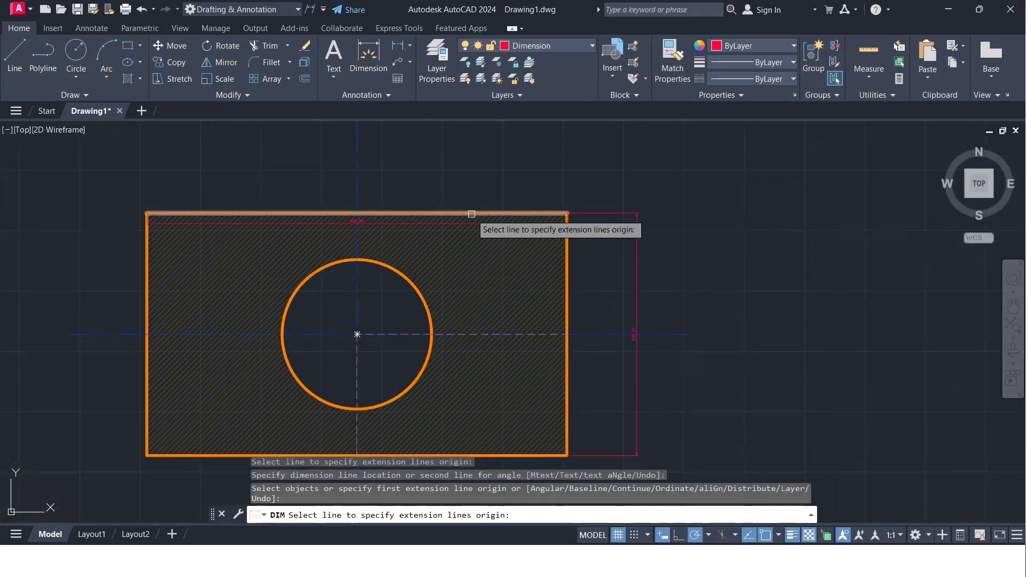
click(471, 214)
click(473, 175)
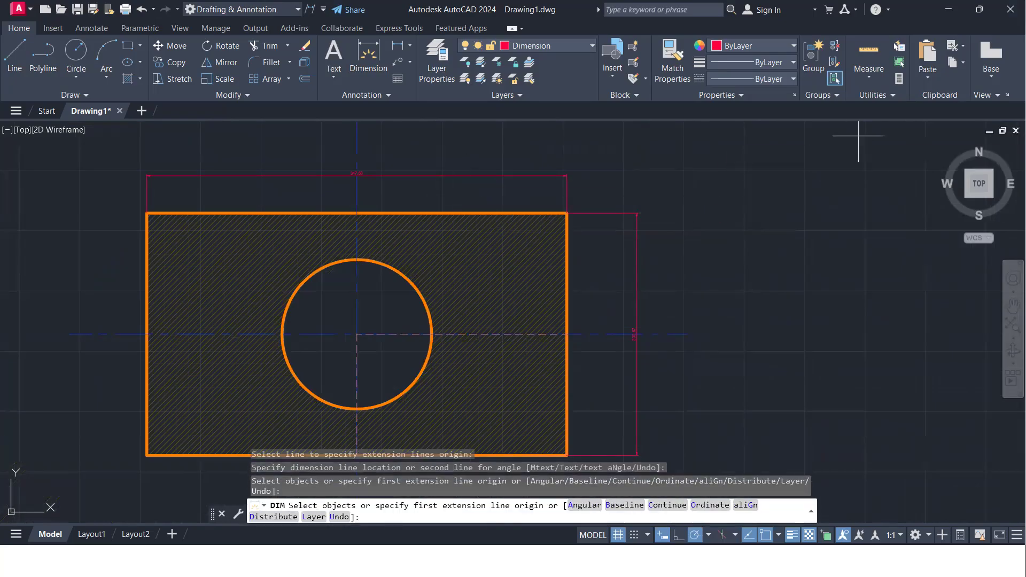
scroll(401, 171, up, 3)
scroll(390, 188, down, 3)
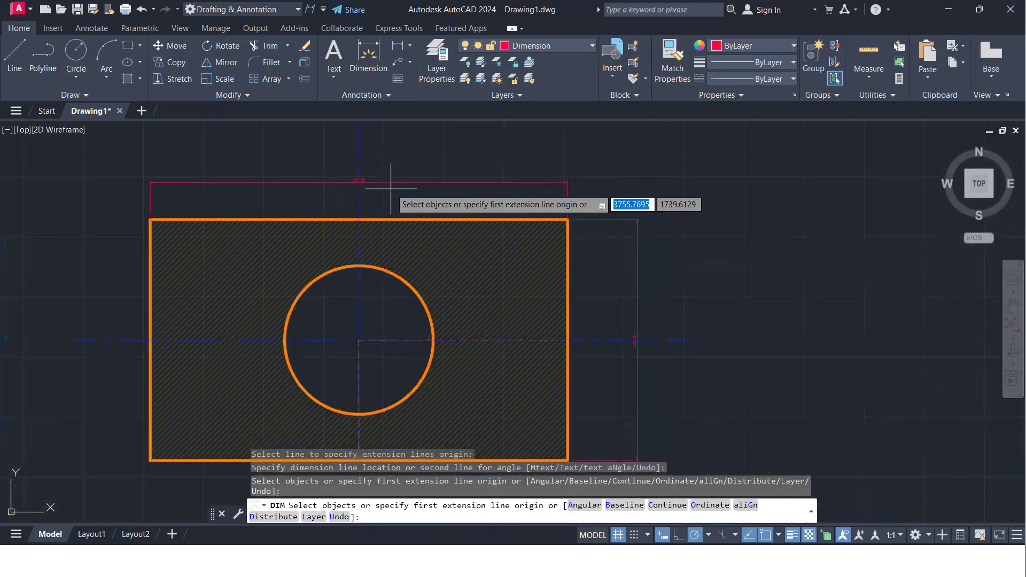
- Add a diameter dimension to the circle in the hatched rectangle, placing its text inside the circle
middle_drag(396, 190, 508, 165)
scroll(509, 165, down, 2)
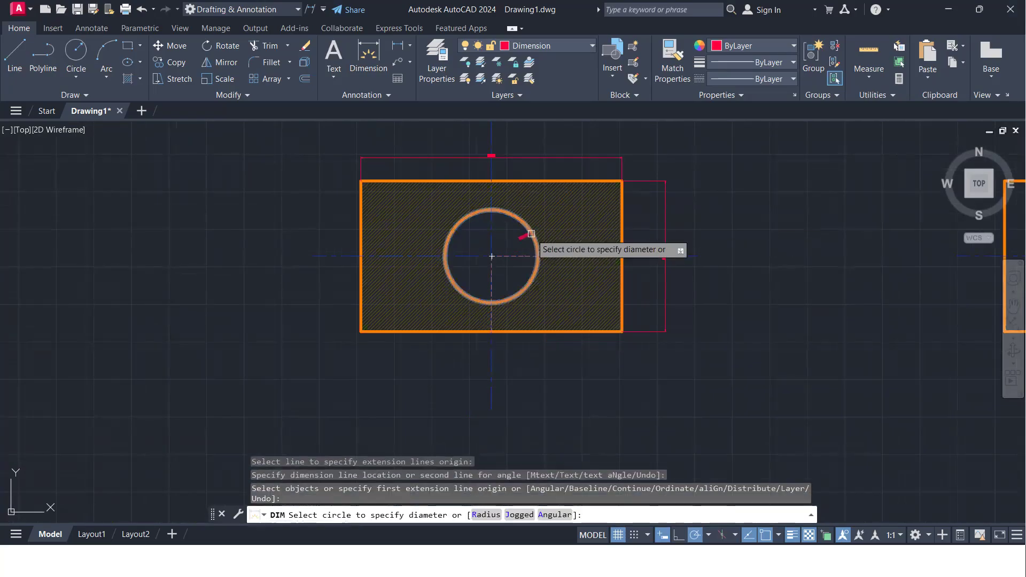
click(531, 234)
key(Escape)
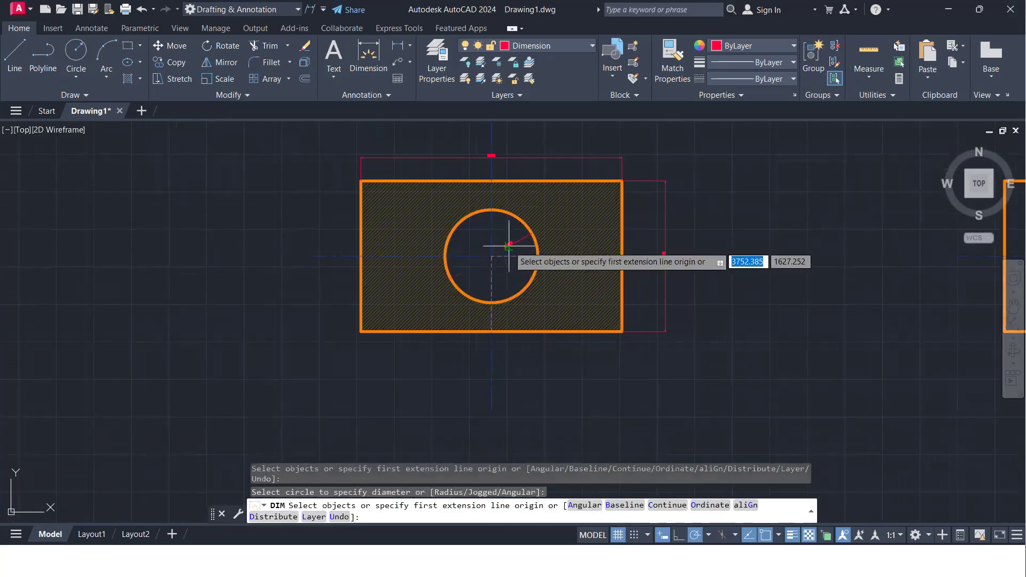
scroll(511, 246, up, 5)
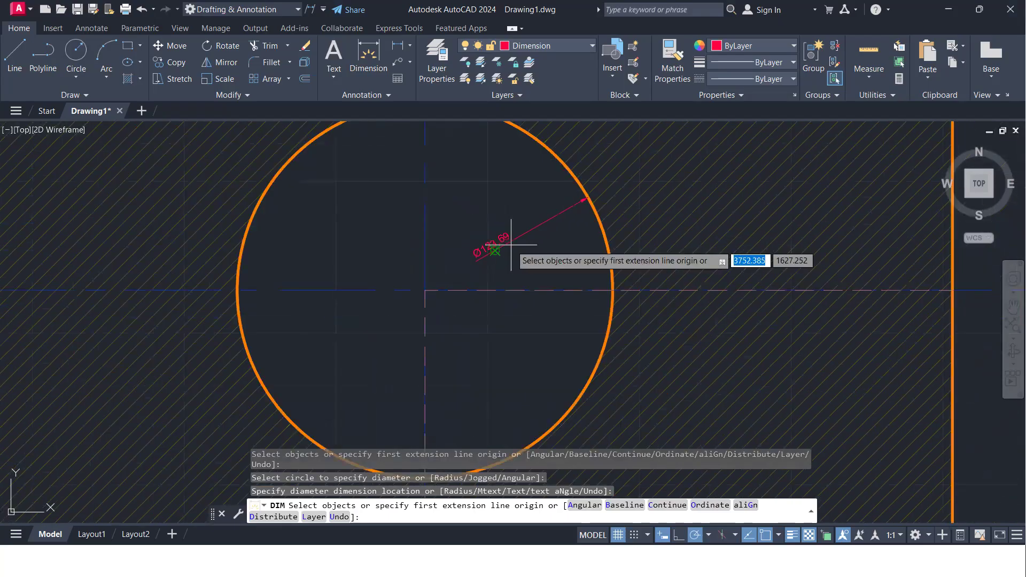
scroll(507, 243, down, 7)
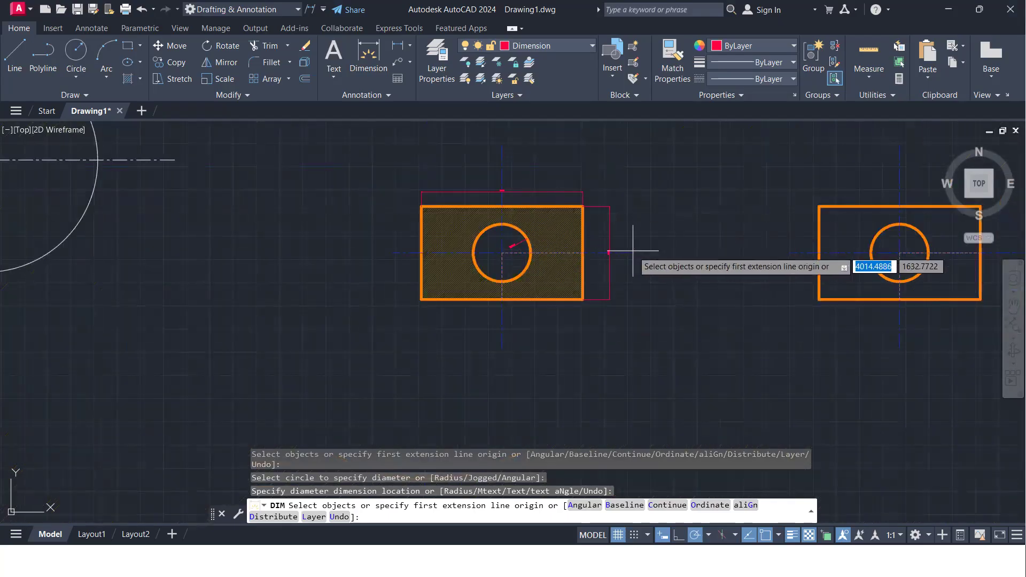
- Examine the diameter dimension close up and the dimensioned figure within the whole drawing
scroll(515, 245, up, 2)
scroll(513, 245, up, 6)
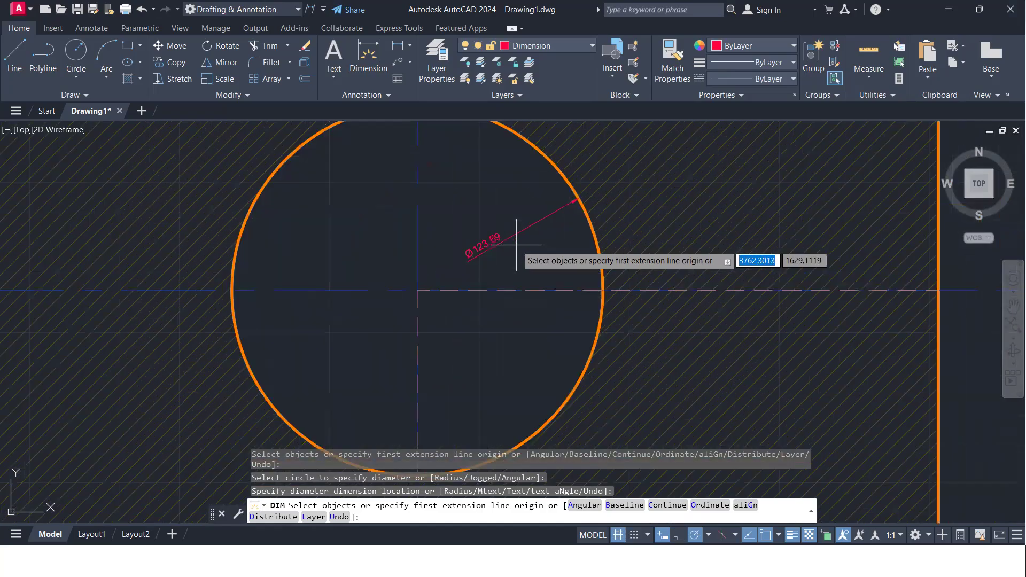
scroll(527, 240, down, 4)
scroll(507, 270, down, 4)
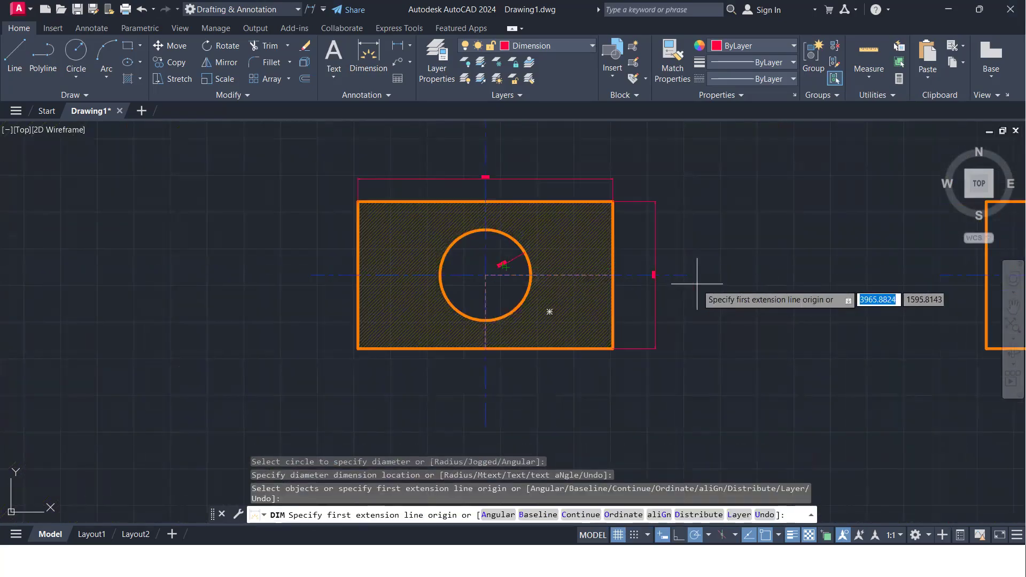
scroll(732, 274, down, 1)
middle_click(495, 307)
middle_click(495, 307)
middle_drag(495, 307, 239, 339)
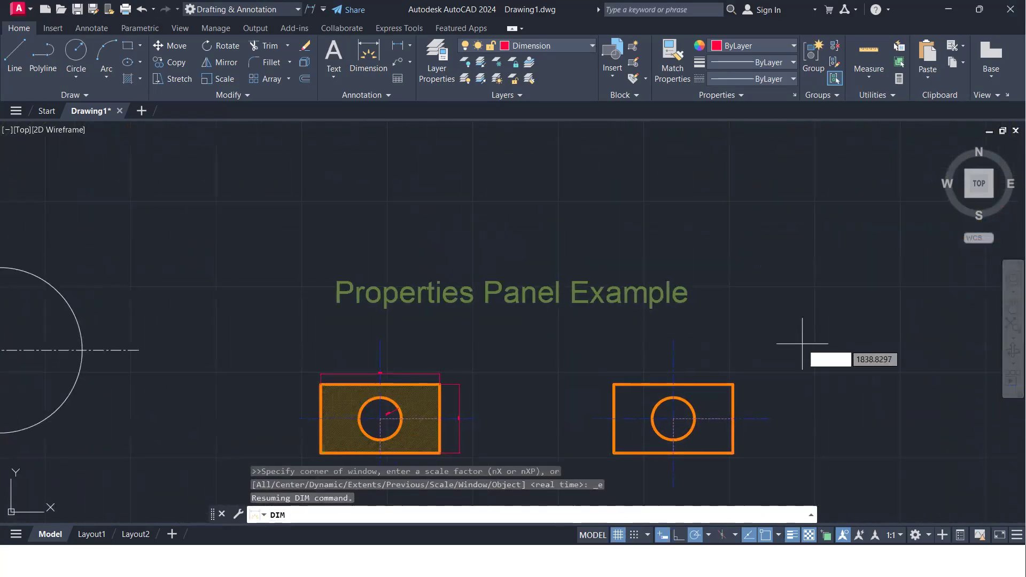
scroll(531, 394, up, 2)
middle_click(531, 394)
middle_click(531, 394)
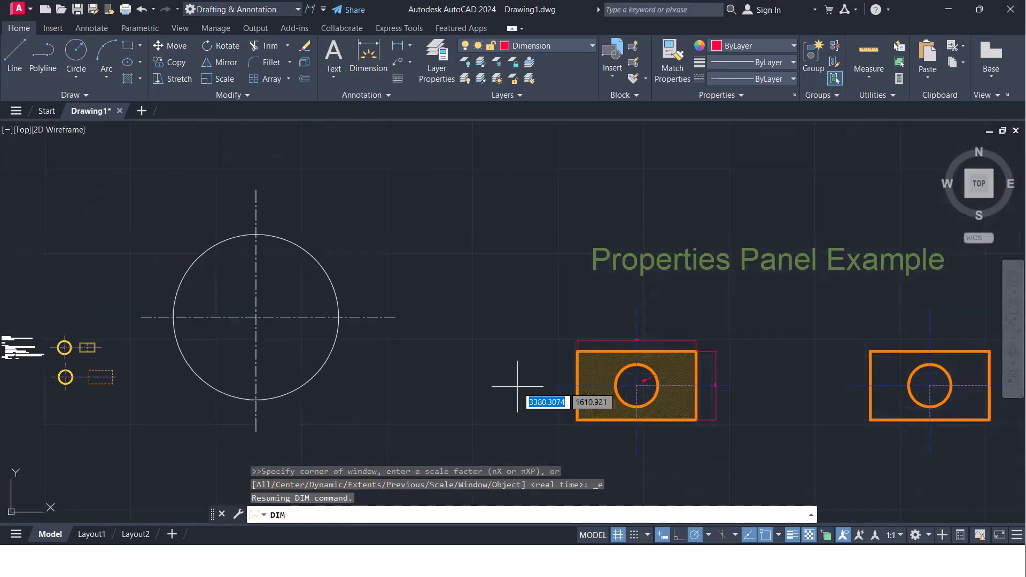
scroll(640, 436, up, 6)
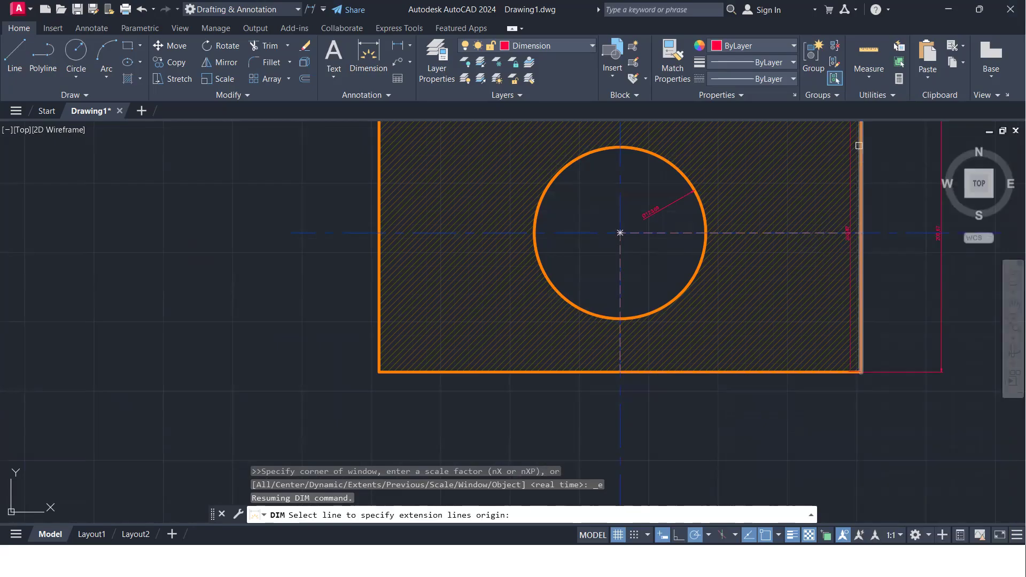
scroll(517, 339, down, 5)
scroll(520, 341, up, 5)
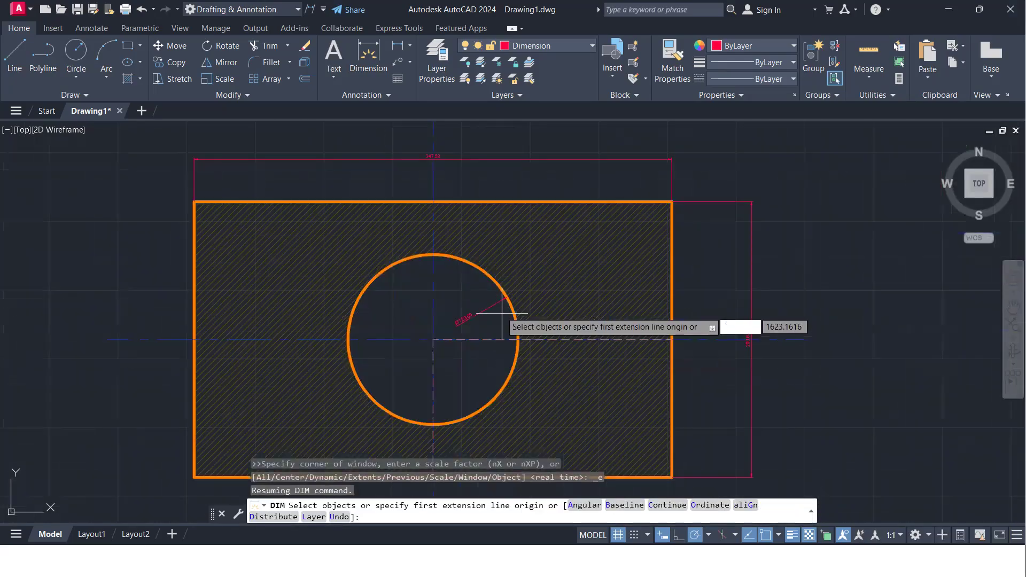
- Review the list of layers and compare the dimensioned, hatched figure with the unhatched copy, then leave the dimension command
click(551, 46)
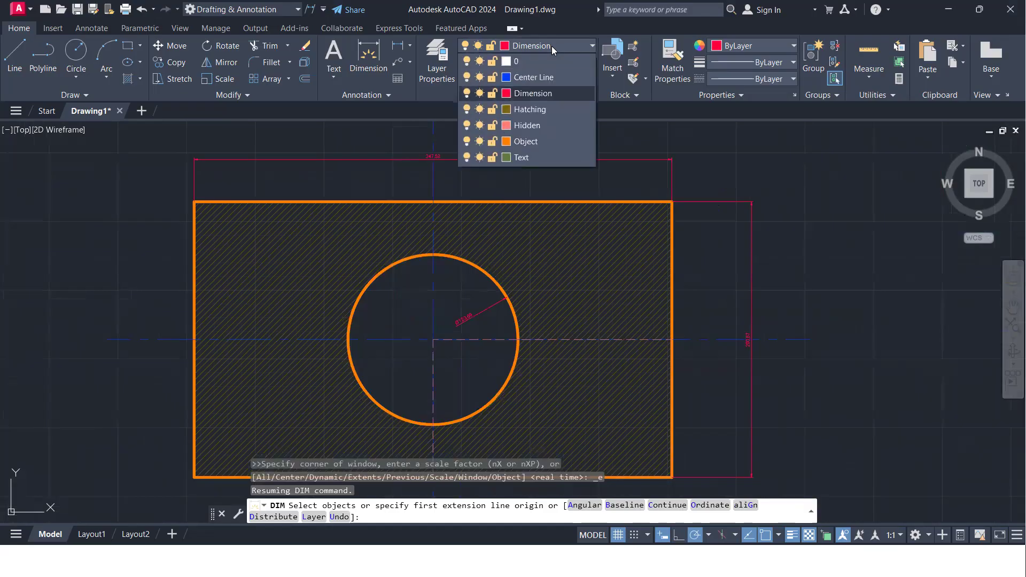
click(551, 46)
scroll(498, 307, down, 5)
middle_drag(550, 334, 535, 334)
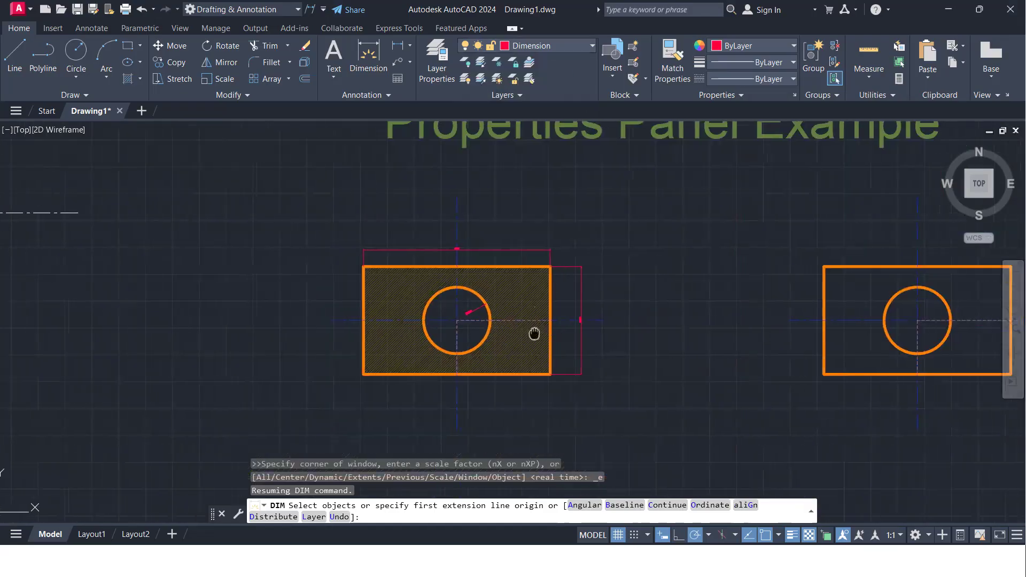
scroll(385, 320, up, 5)
click(567, 46)
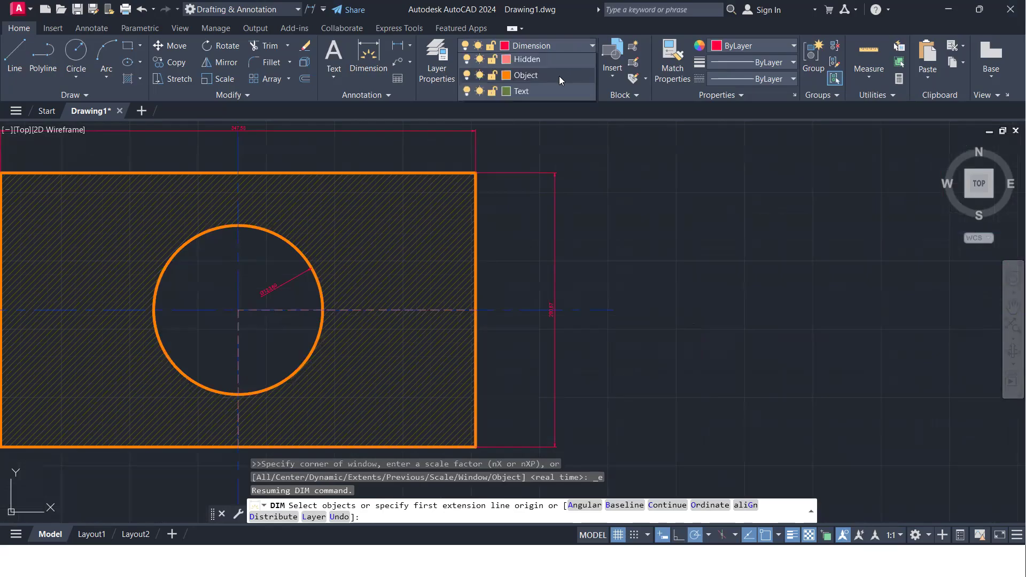
click(557, 42)
scroll(577, 262, down, 4)
middle_drag(611, 278, 416, 293)
scroll(747, 271, up, 3)
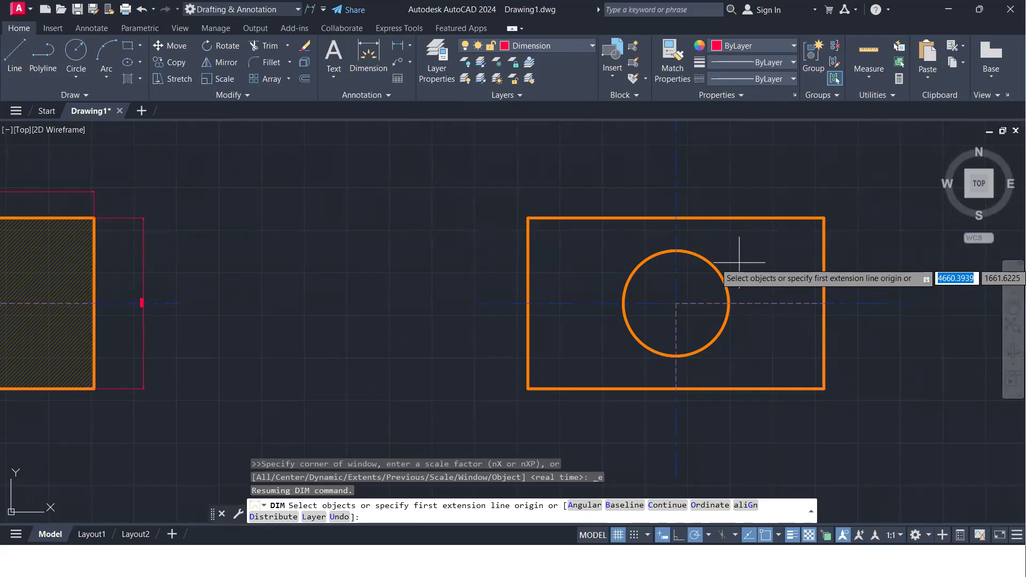
scroll(739, 262, down, 4)
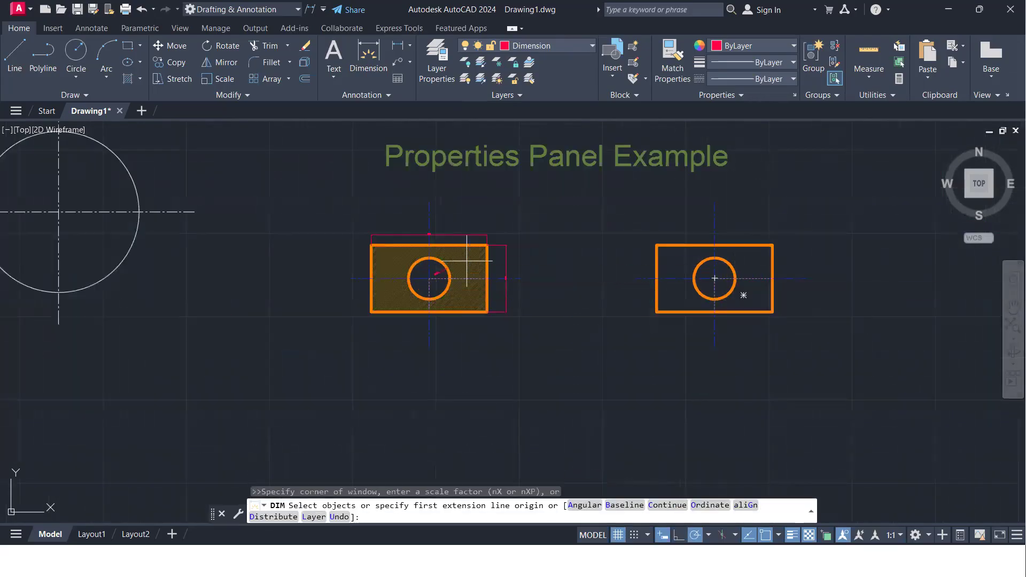
scroll(474, 277, up, 4)
scroll(474, 277, down, 4)
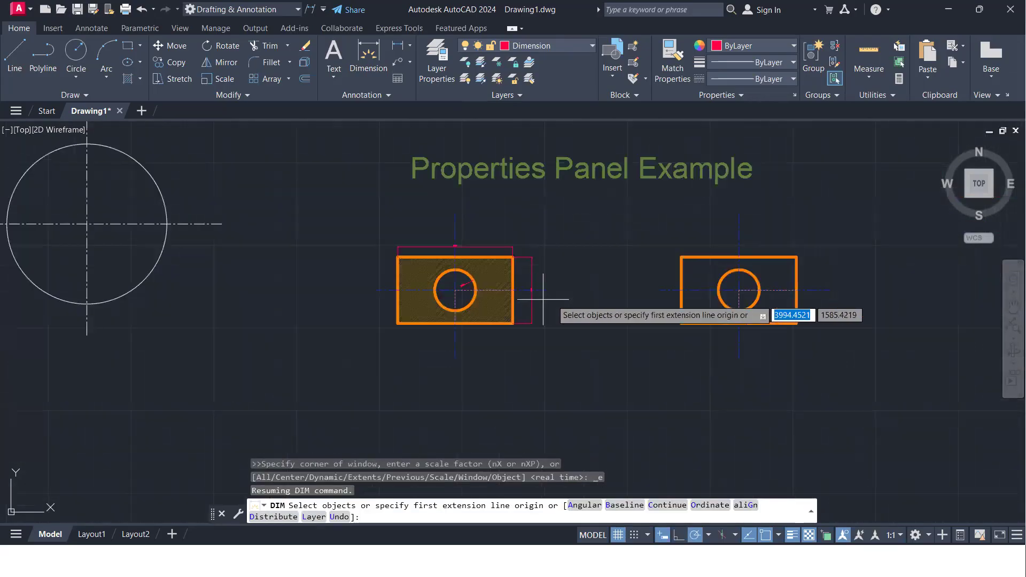
scroll(756, 297, up, 4)
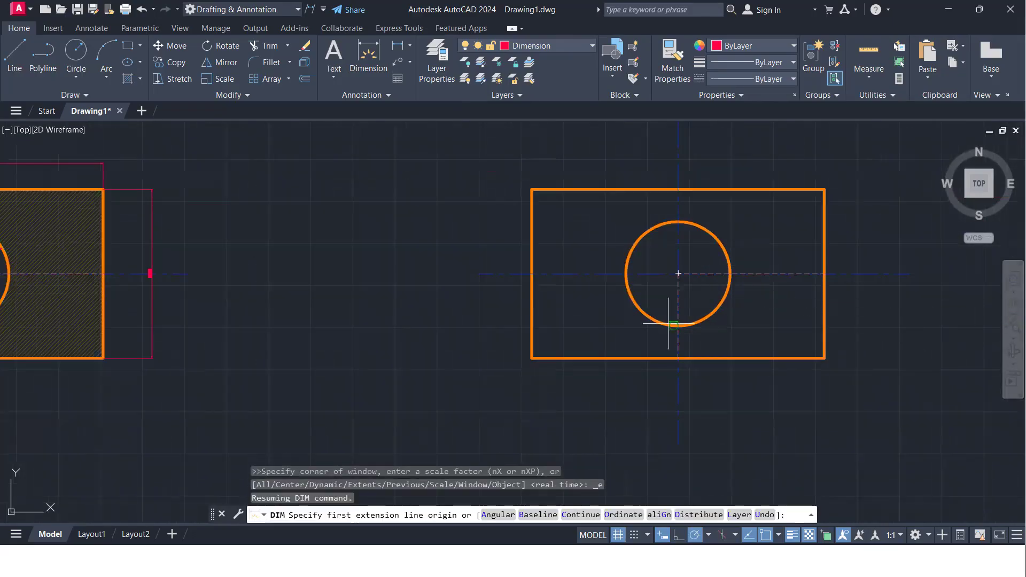
key(Escape)
text(h)
key(Return)
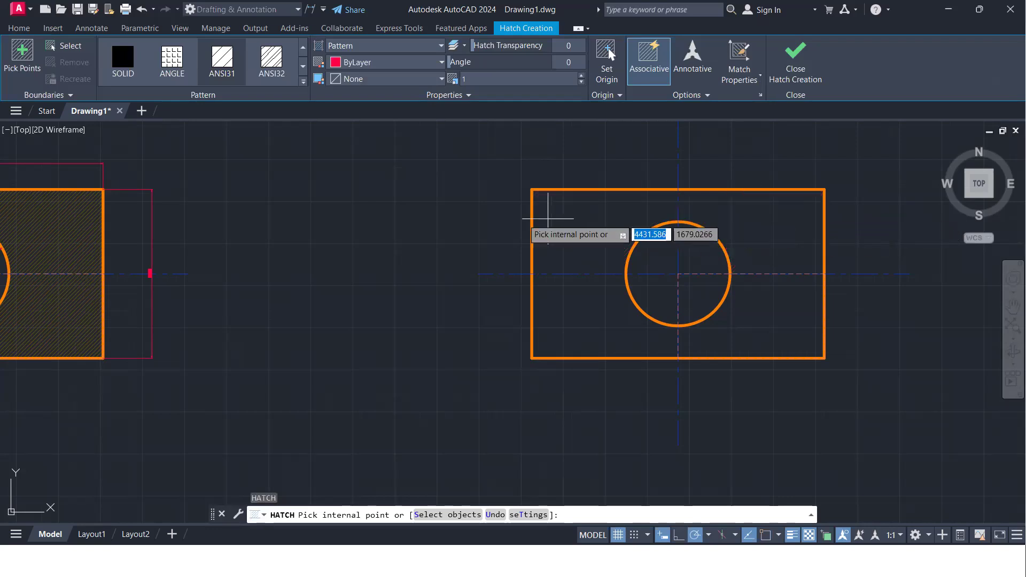
click(795, 56)
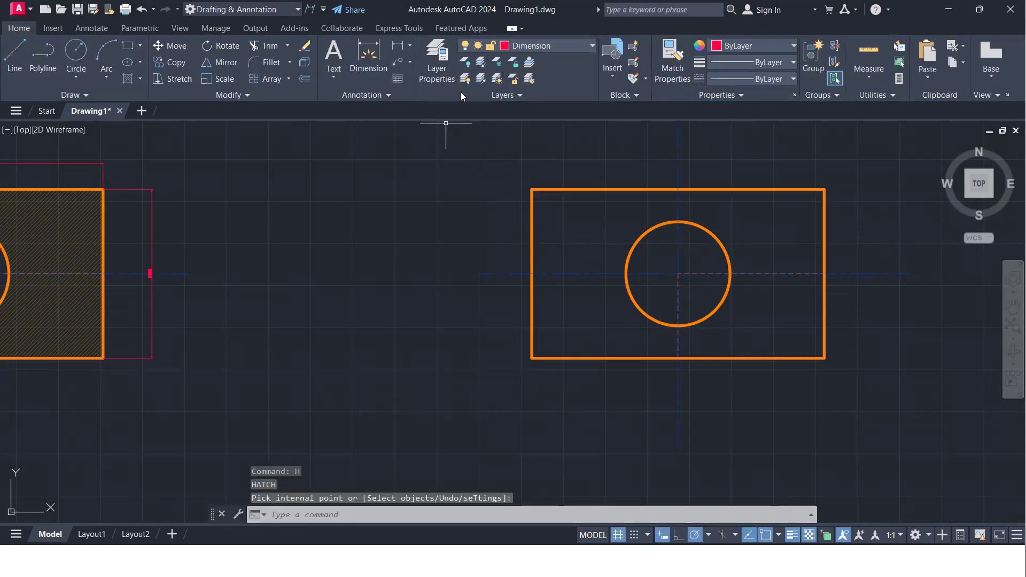
- Make Hatching the current layer for working on the unhatched rectangle-and-circle figure
click(555, 42)
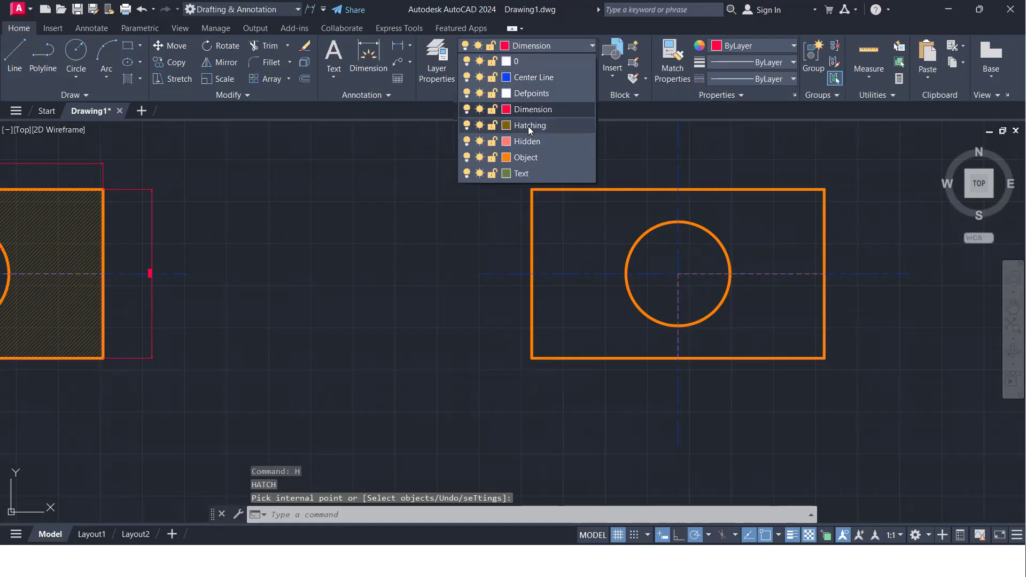
click(528, 126)
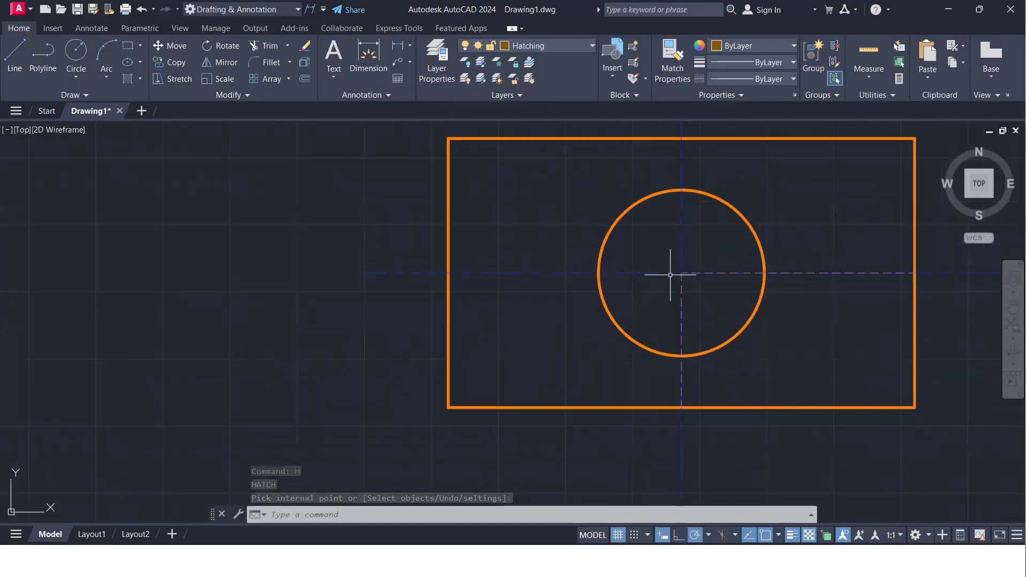
scroll(671, 274, down, 2)
middle_drag(671, 274, 609, 314)
scroll(609, 313, up, 4)
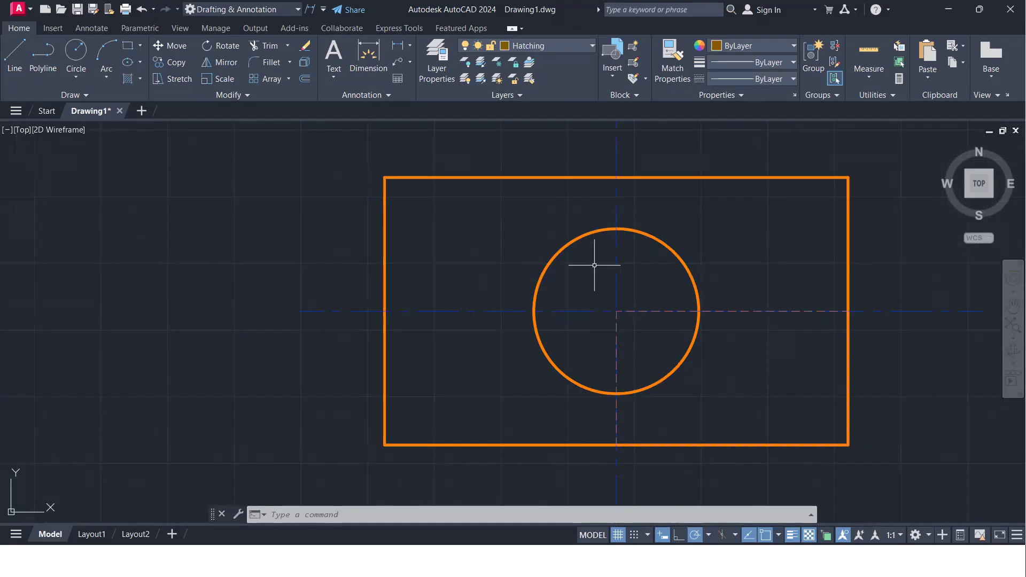
- Turn off the Center Line and Hidden layers in the layer properties and check their state in the layer list
click(436, 59)
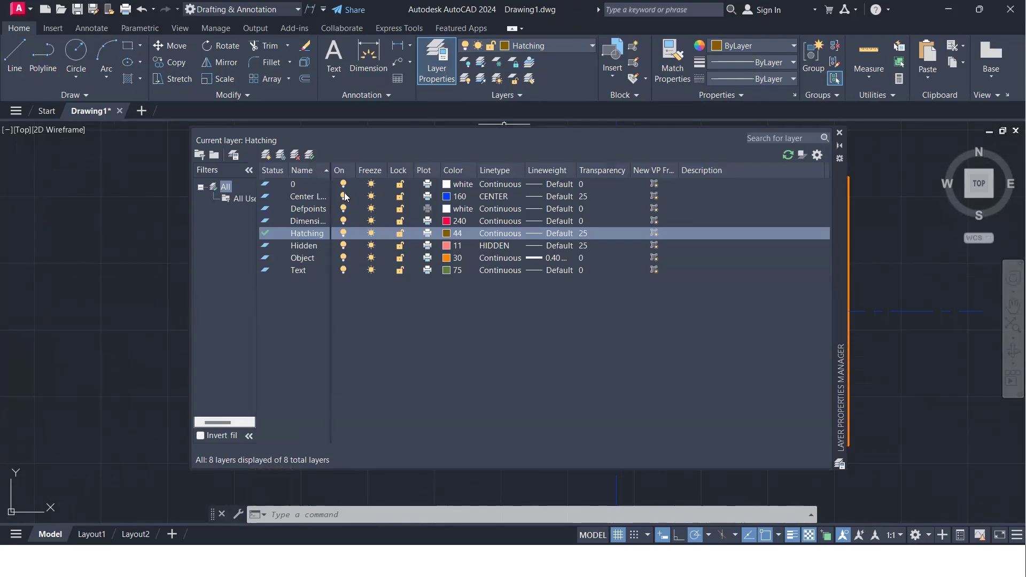
click(344, 196)
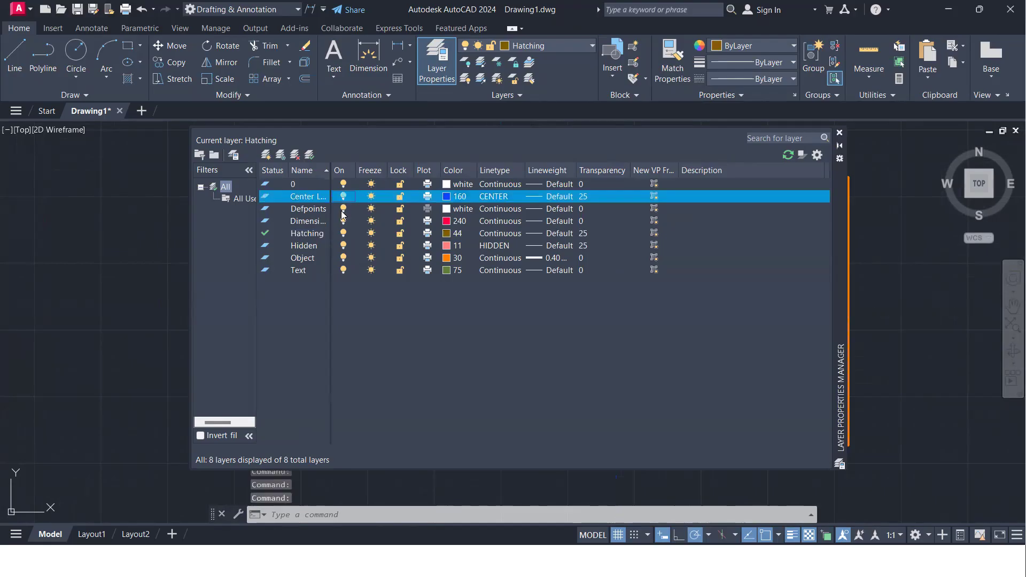
click(344, 246)
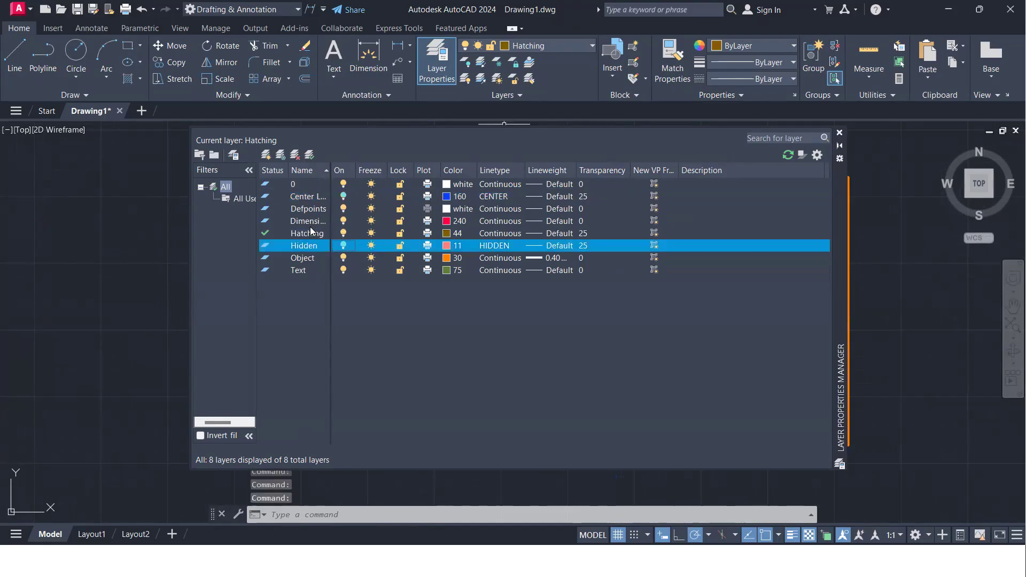
click(840, 134)
click(555, 47)
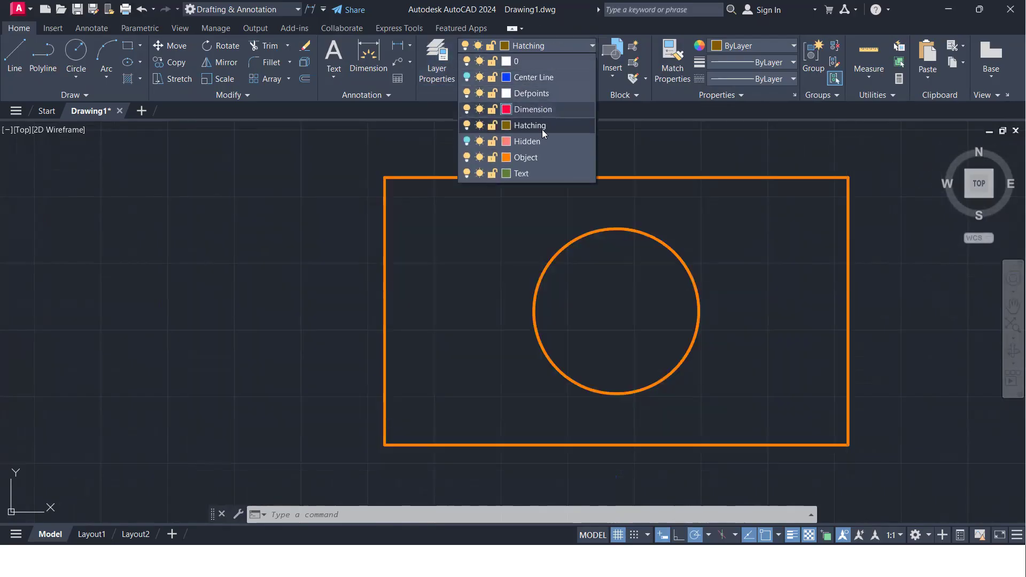
click(732, 265)
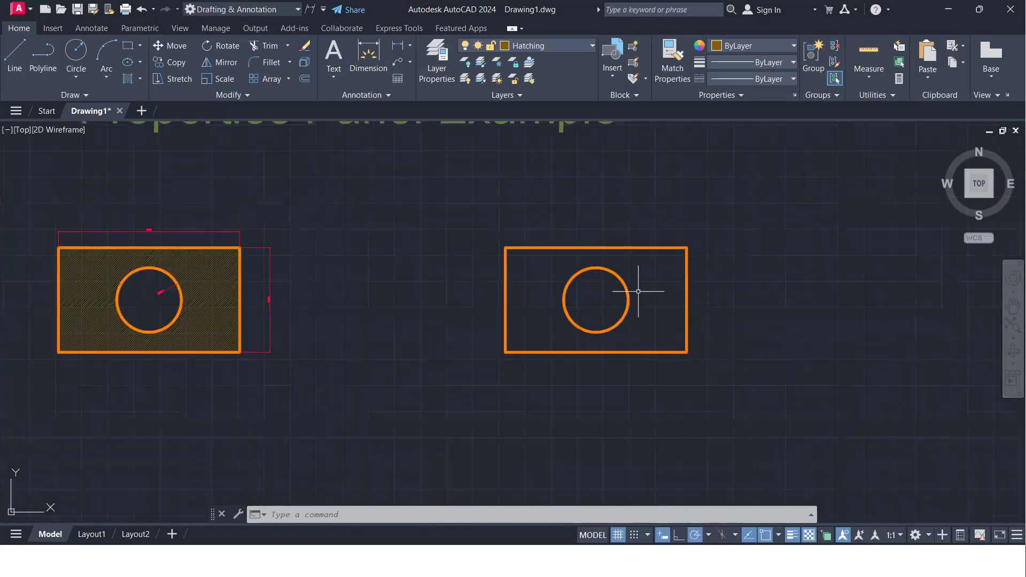
- Hatch the area between the rectangle and the circle of the unhatched figure
text(h)
key(Return)
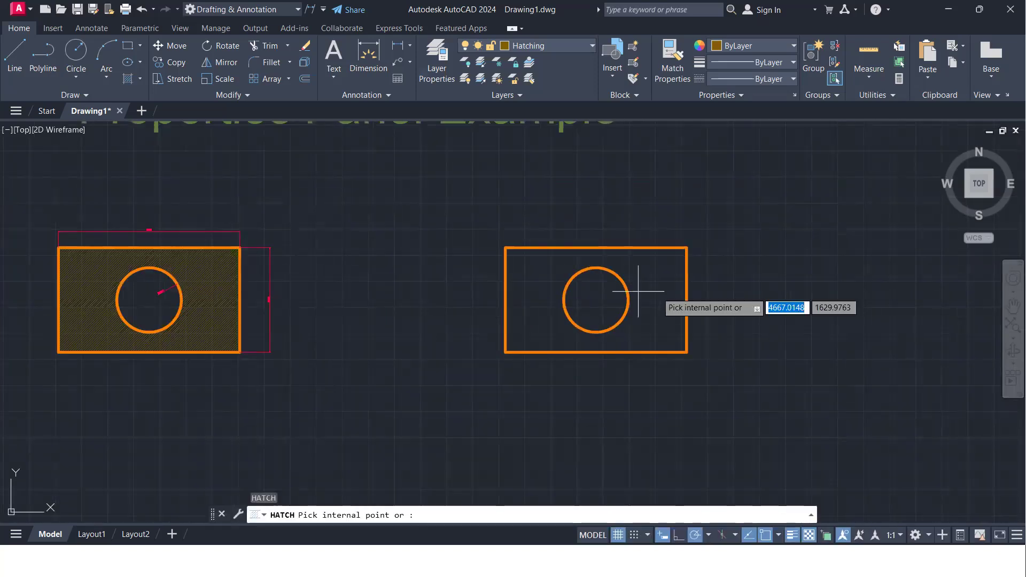
click(667, 298)
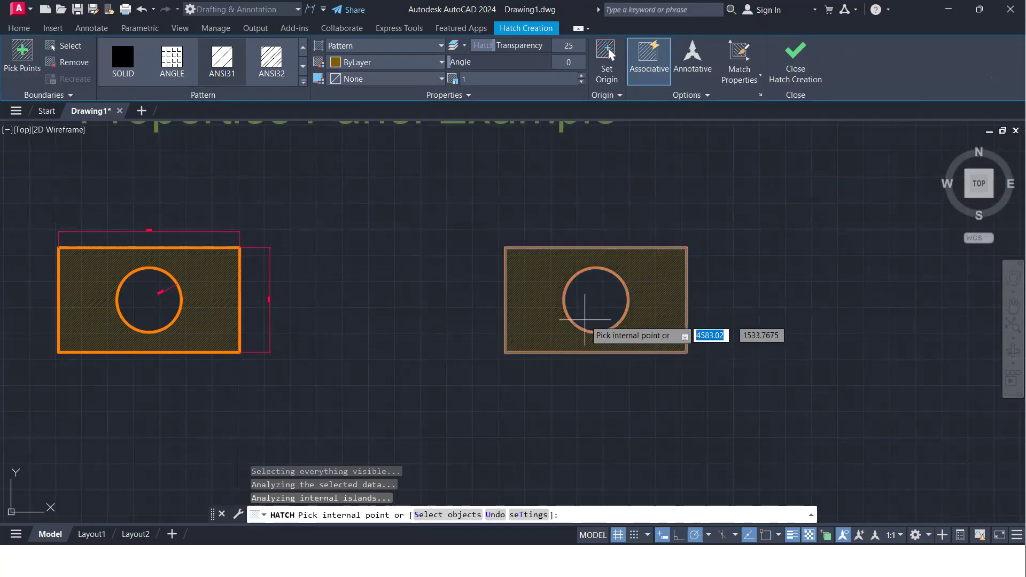
scroll(605, 297, up, 2)
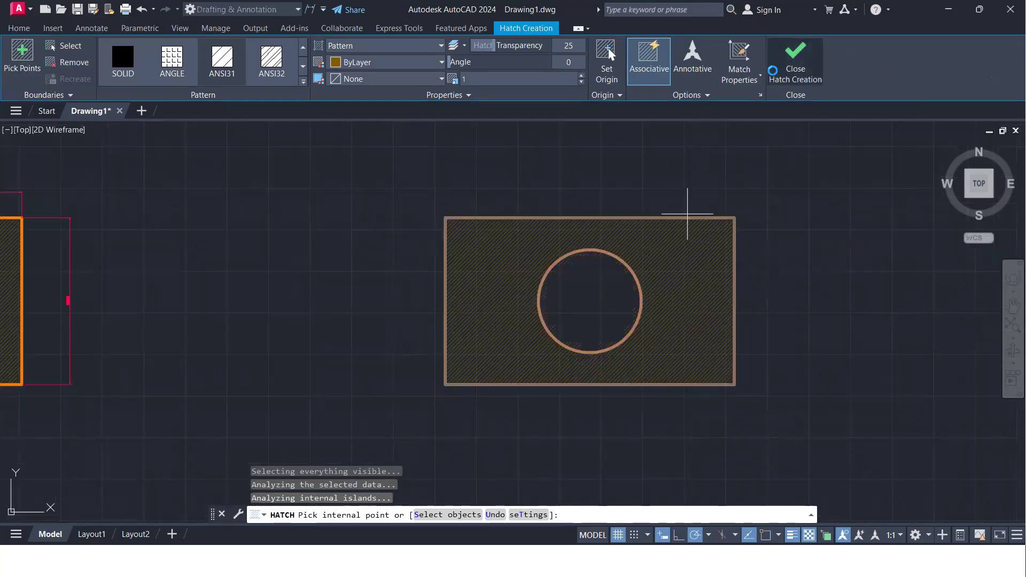
key(Return)
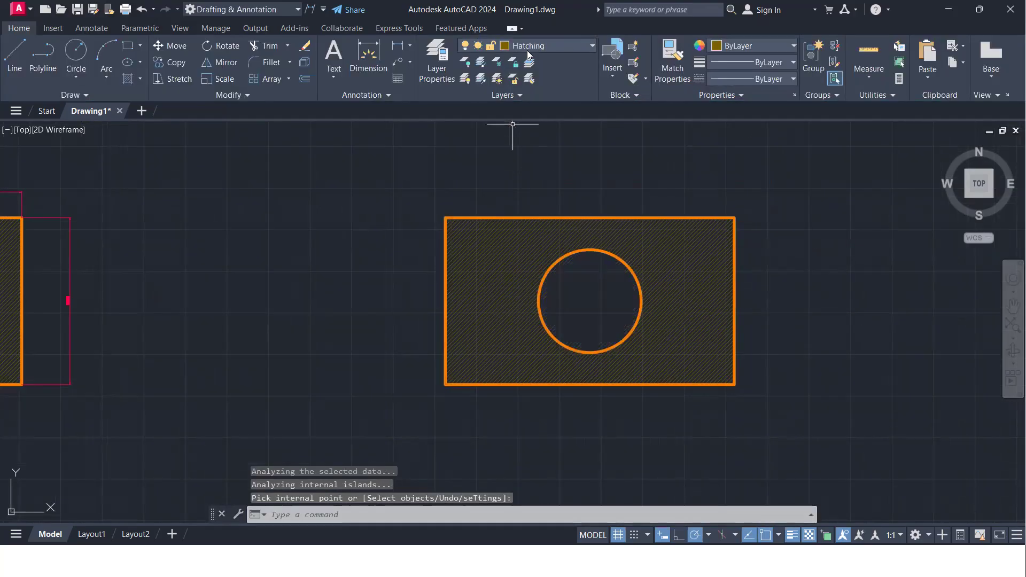
- Turn the Center Line and Hidden layers back on and inspect the newly hatched figure
click(527, 50)
click(466, 77)
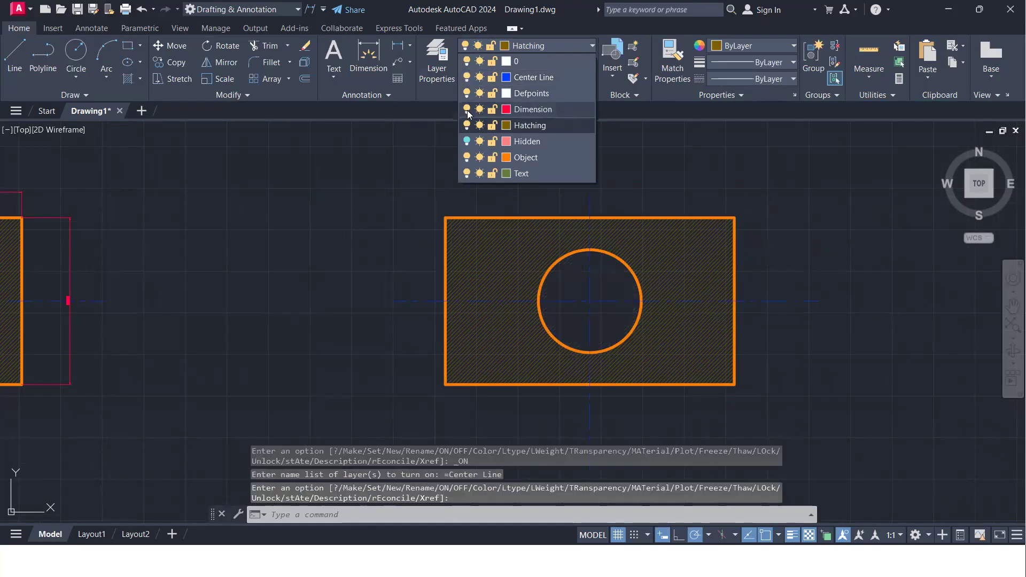
click(466, 141)
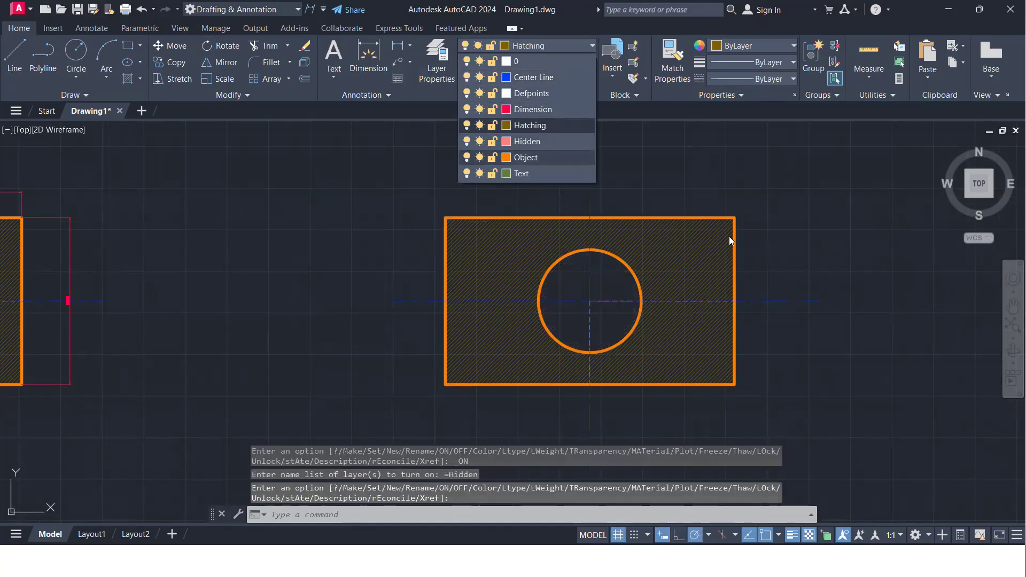
click(708, 174)
scroll(650, 199, down, 2)
mouse_move(642, 193)
middle_down()
mouse_move(573, 193)
mouse_move(534, 207)
mouse_move(425, 178)
mouse_move(462, 191)
middle_up()
scroll(463, 179, up, 2)
scroll(419, 175, down, 2)
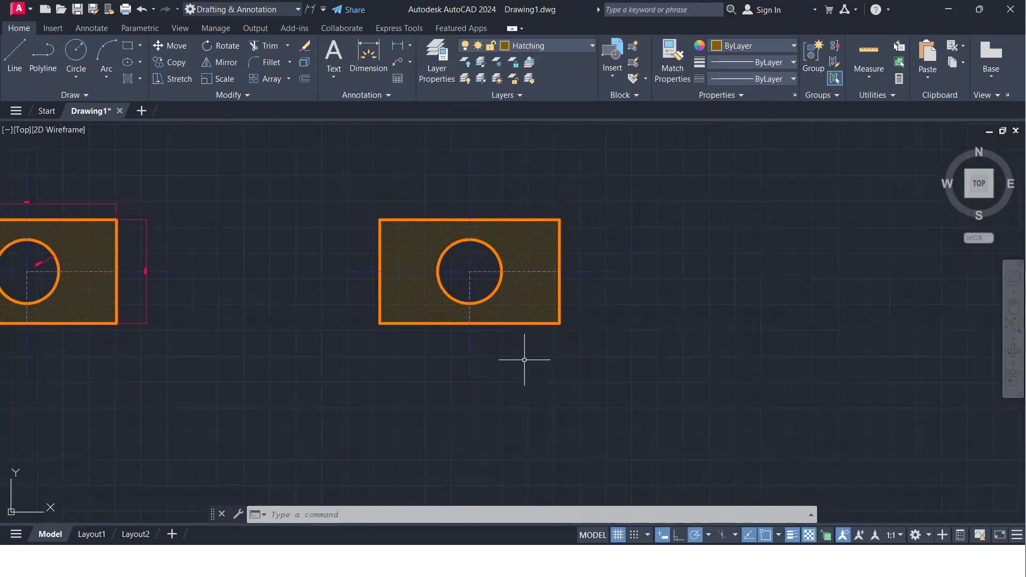
scroll(449, 260, up, 2)
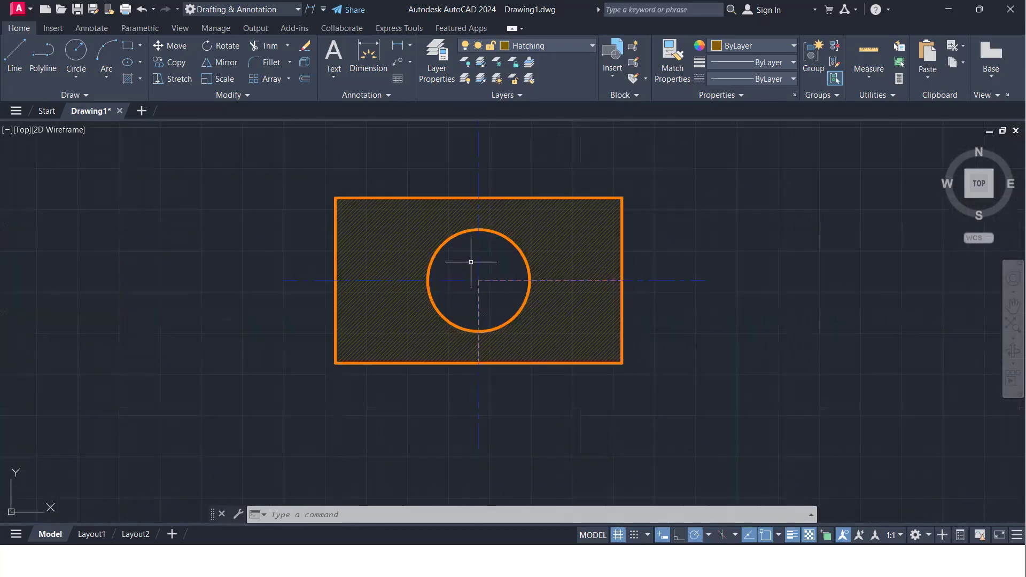
- Examine the newly hatched figure up close and compare it with the dimensioned figure beside it
scroll(447, 270, up, 2)
scroll(448, 270, down, 2)
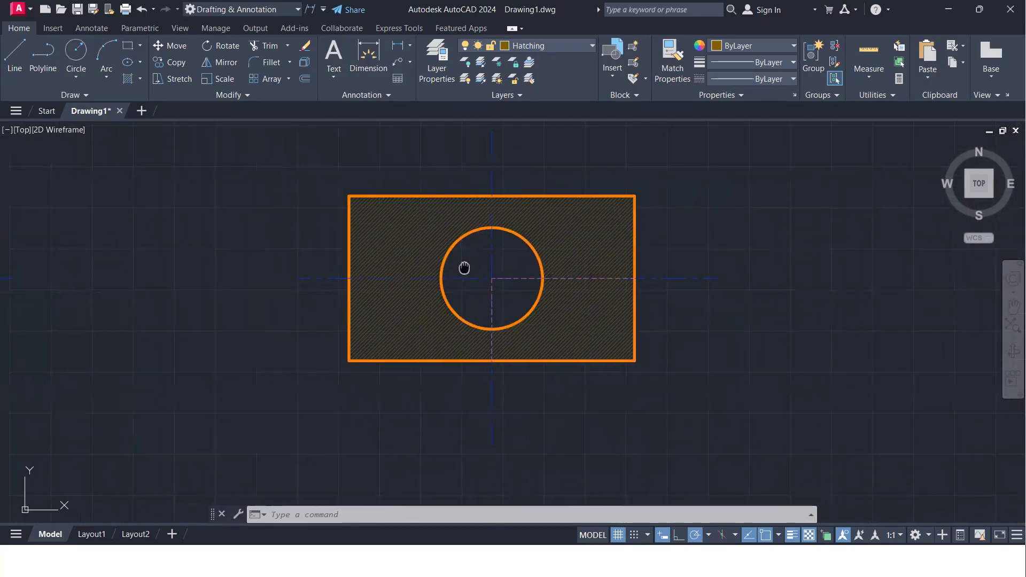
scroll(467, 265, up, 2)
scroll(465, 271, down, 2)
mouse_move(465, 270)
middle_down()
mouse_move(508, 259)
mouse_move(613, 281)
middle_up()
scroll(512, 258, up, 2)
scroll(511, 258, down, 4)
middle_click(612, 281)
middle_click(613, 281)
mouse_move(742, 350)
middle_down()
mouse_move(661, 315)
mouse_move(427, 276)
middle_up()
scroll(619, 319, up, 2)
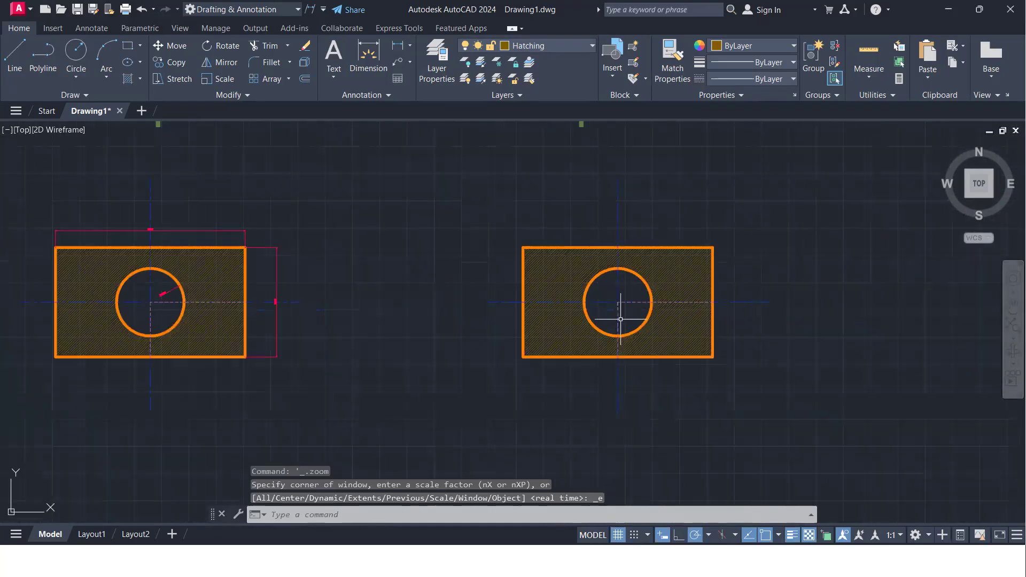
- Copy the newly hatched figure with its centre and hidden lines into the empty space beside it
click(558, 46)
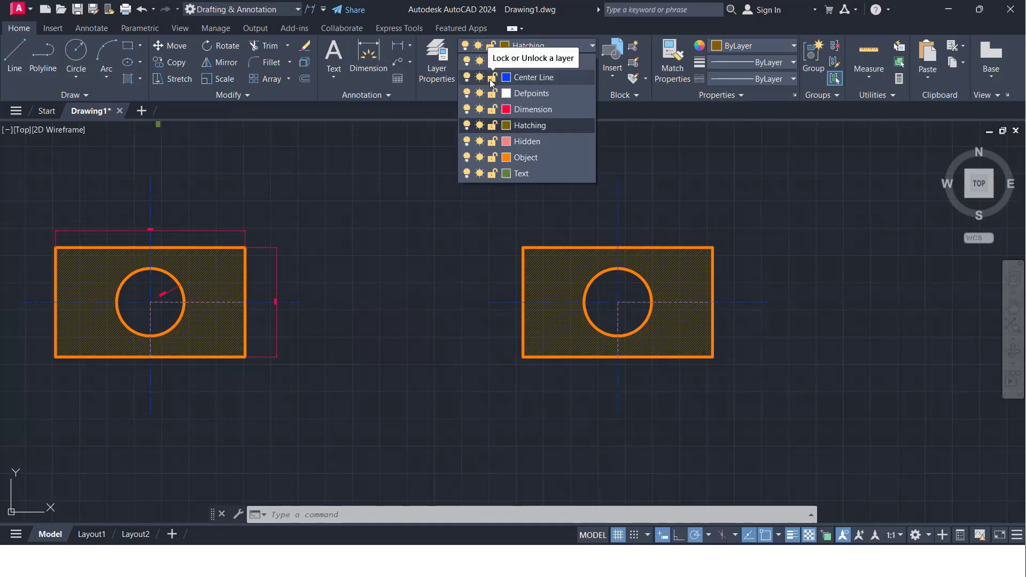
click(563, 215)
click(796, 436)
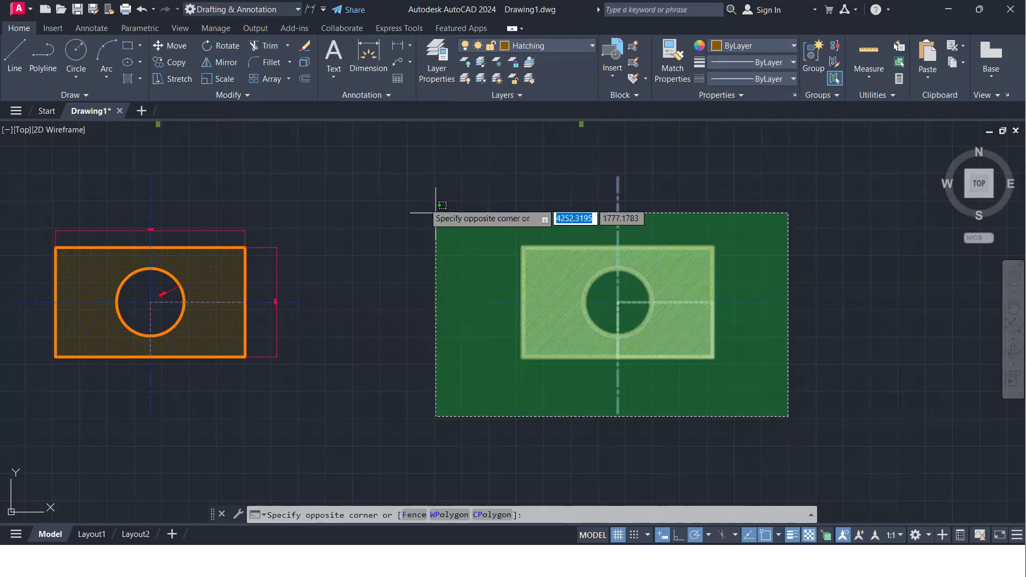
click(436, 195)
text(co)
key(Return)
click(599, 287)
middle_drag(879, 330, 413, 310)
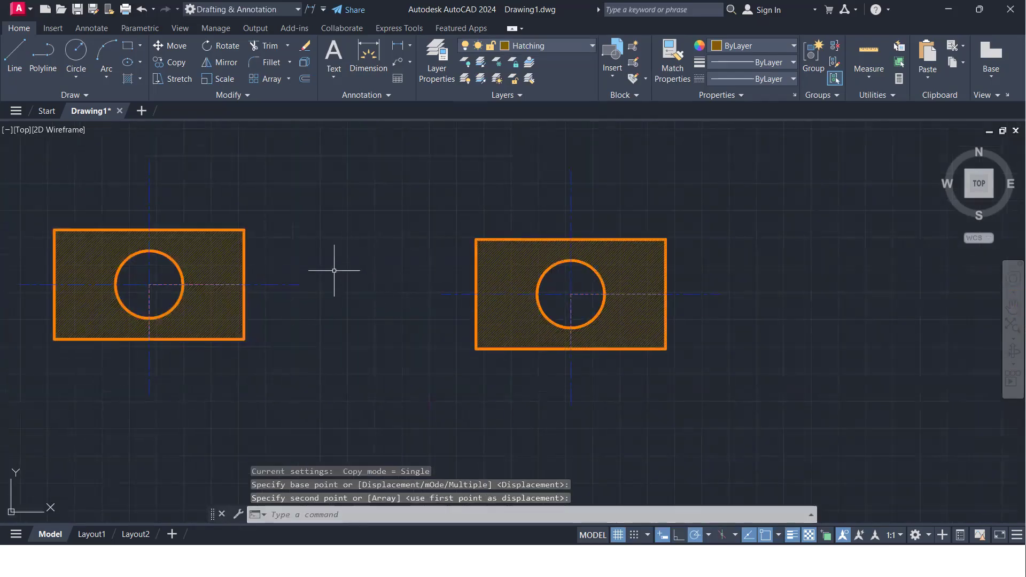
- Lock the Center Line and Hidden layers
click(554, 45)
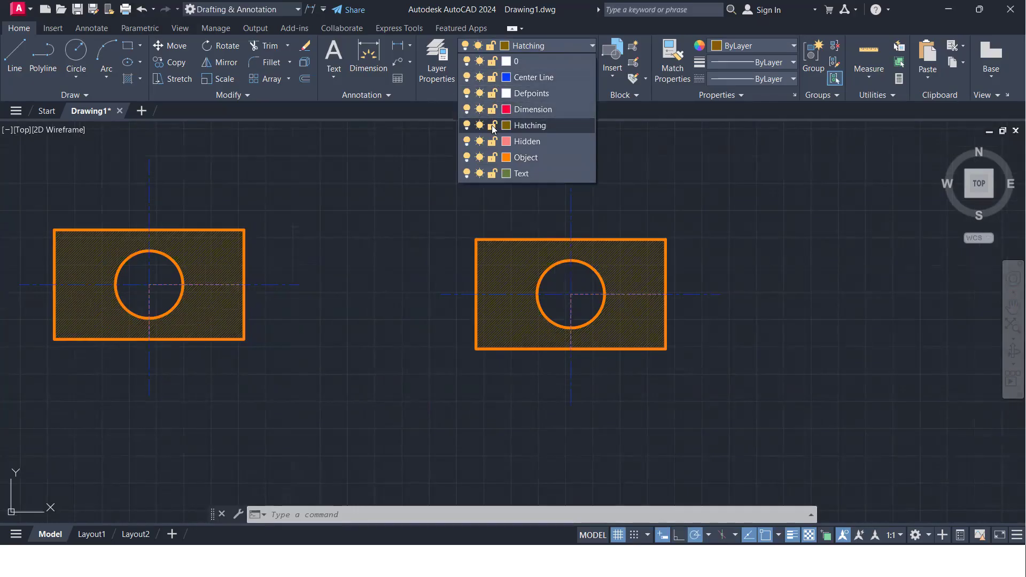
click(492, 80)
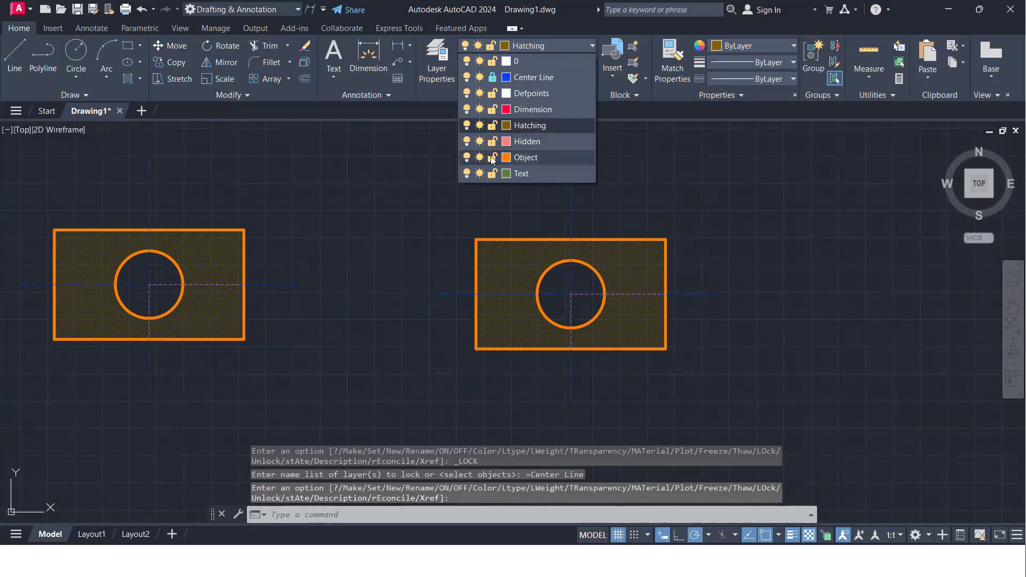
click(492, 141)
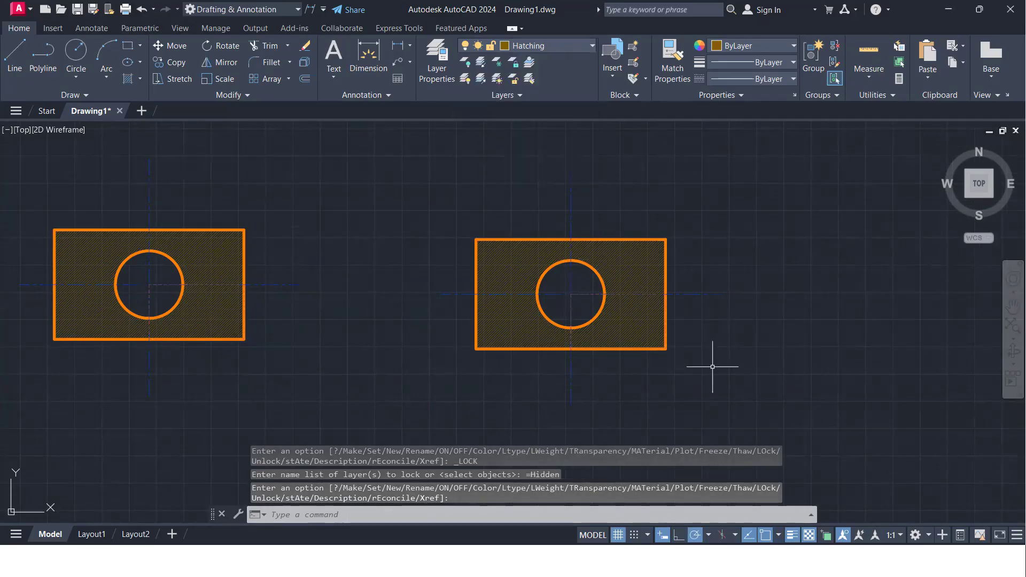
- With those layers locked, select the whole third figure and copy it to the empty end of the row
click(723, 392)
click(325, 163)
text(co)
key(Return)
click(570, 294)
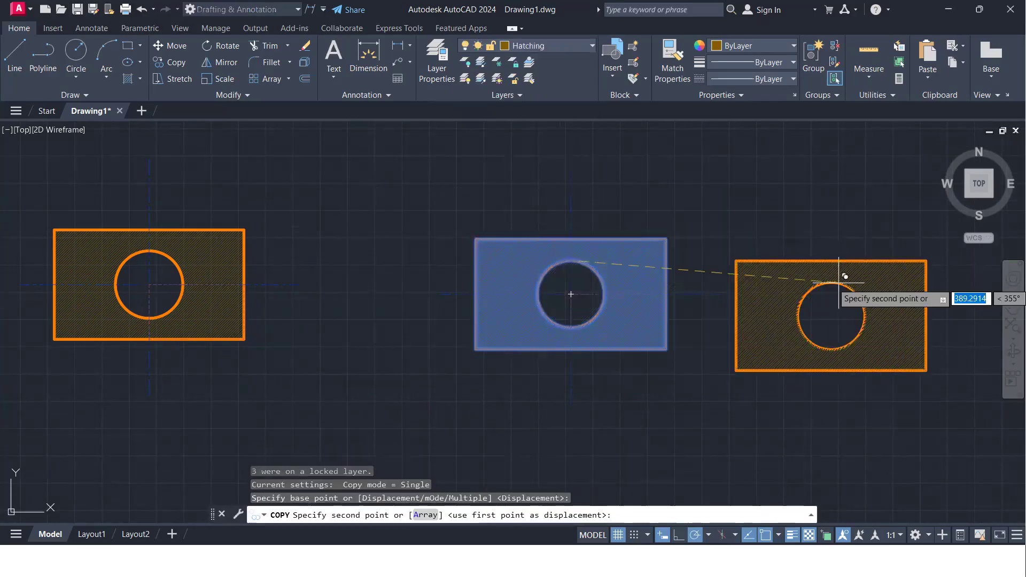
middle_drag(824, 260, 584, 267)
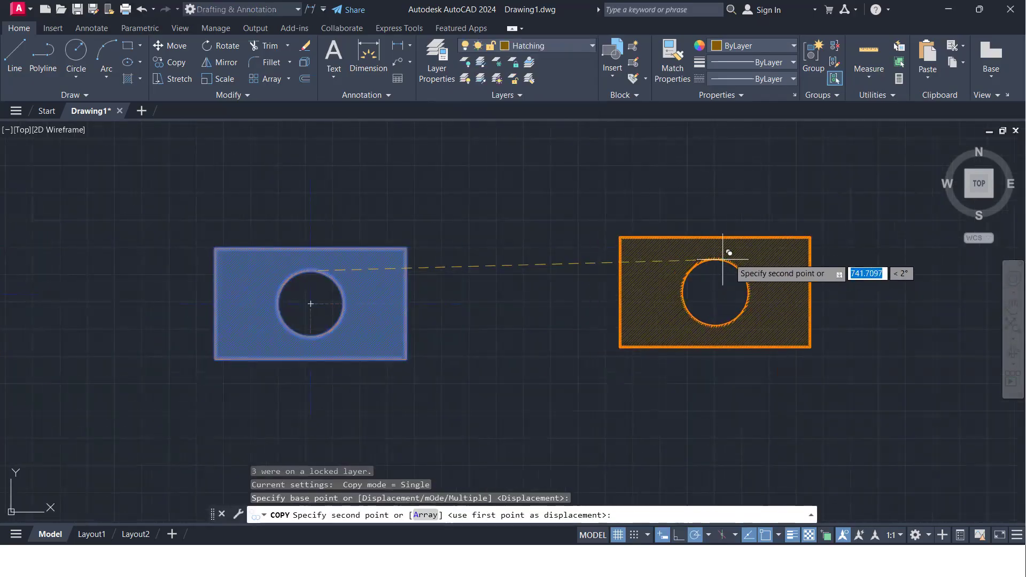
click(721, 291)
- Examine the copied figures to compare which lines were carried over while the layers were locked
scroll(293, 314, up, 3)
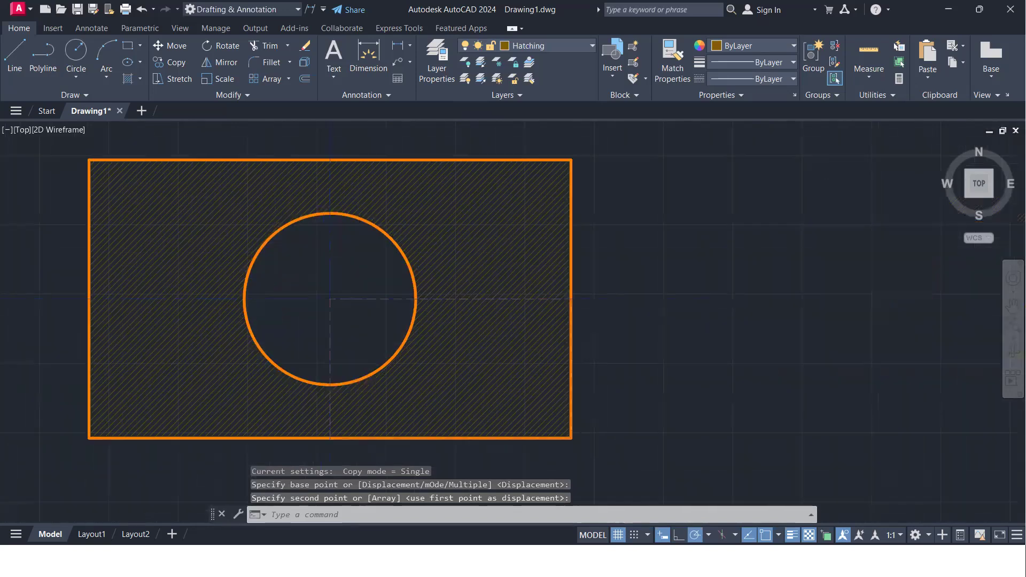
scroll(321, 297, down, 3)
middle_drag(322, 300, 201, 317)
middle_drag(591, 322, 490, 330)
middle_click(490, 321)
middle_click(490, 320)
scroll(491, 319, up, 6)
scroll(540, 415, down, 5)
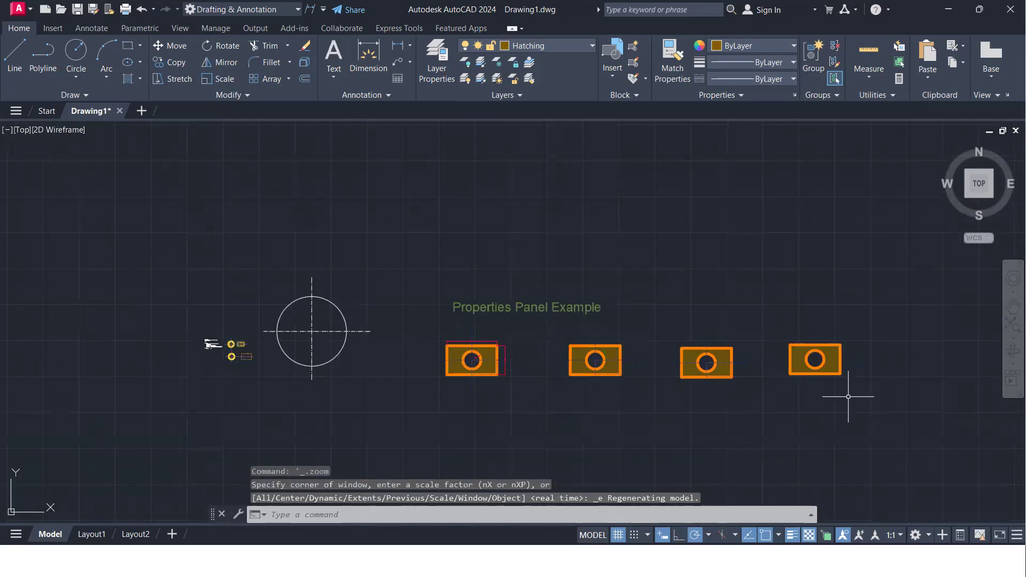
scroll(787, 394, up, 4)
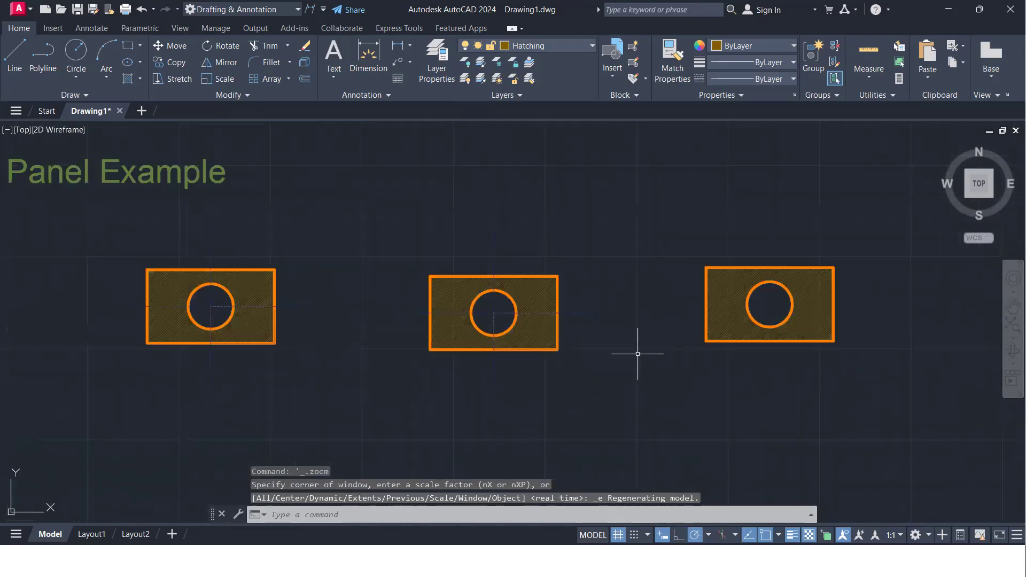
- Unlock the Center Line and Hidden layers
click(544, 45)
click(492, 78)
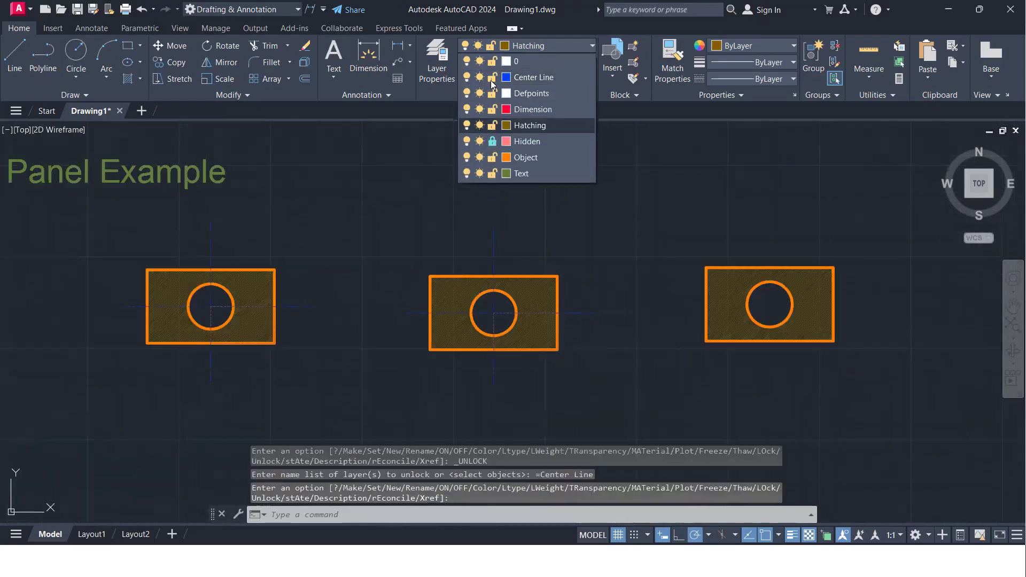
click(491, 143)
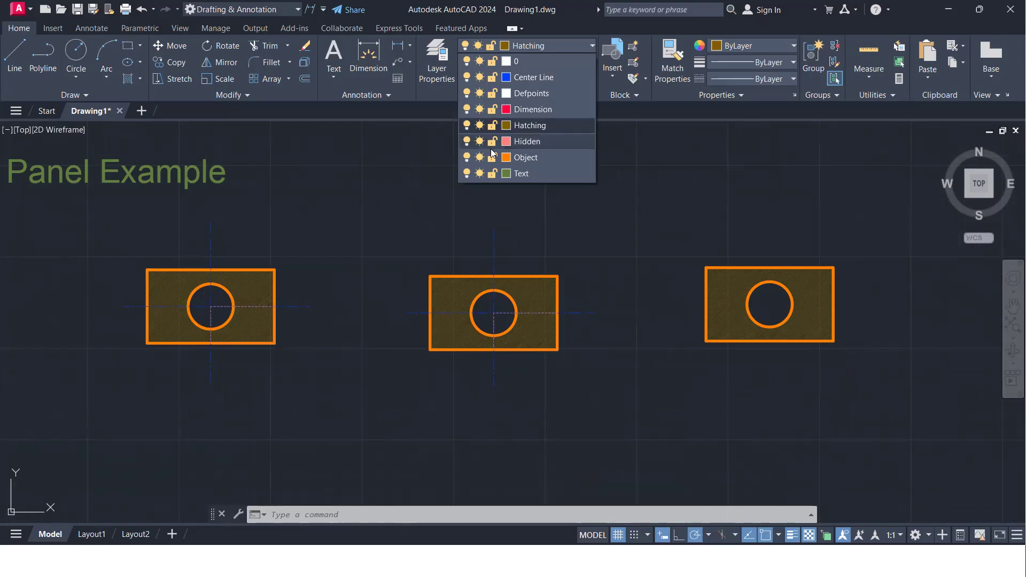
click(383, 252)
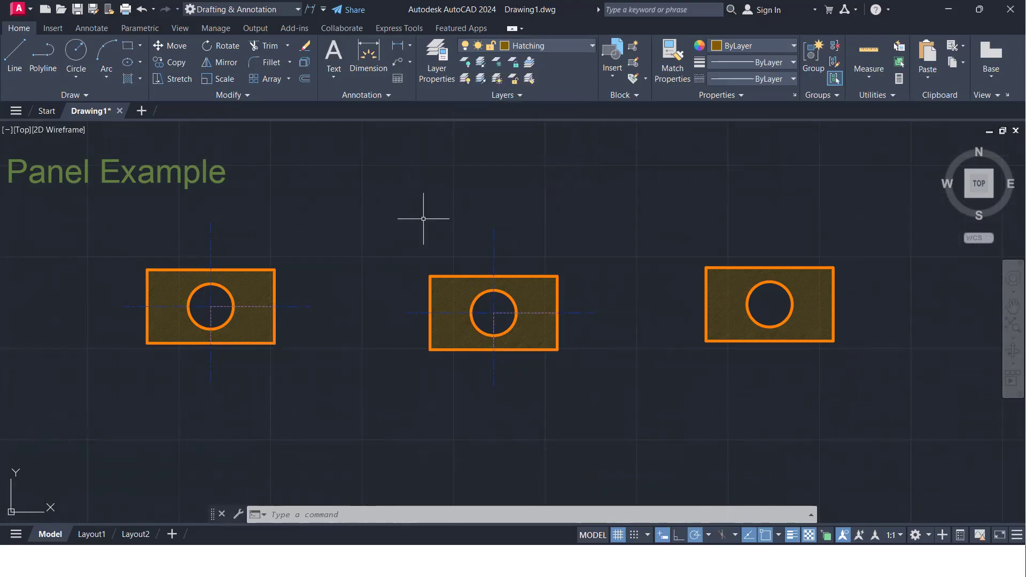
- Turn off the Center Line layer while viewing the third figure
click(563, 43)
scroll(484, 288, up, 4)
middle_drag(486, 314, 461, 176)
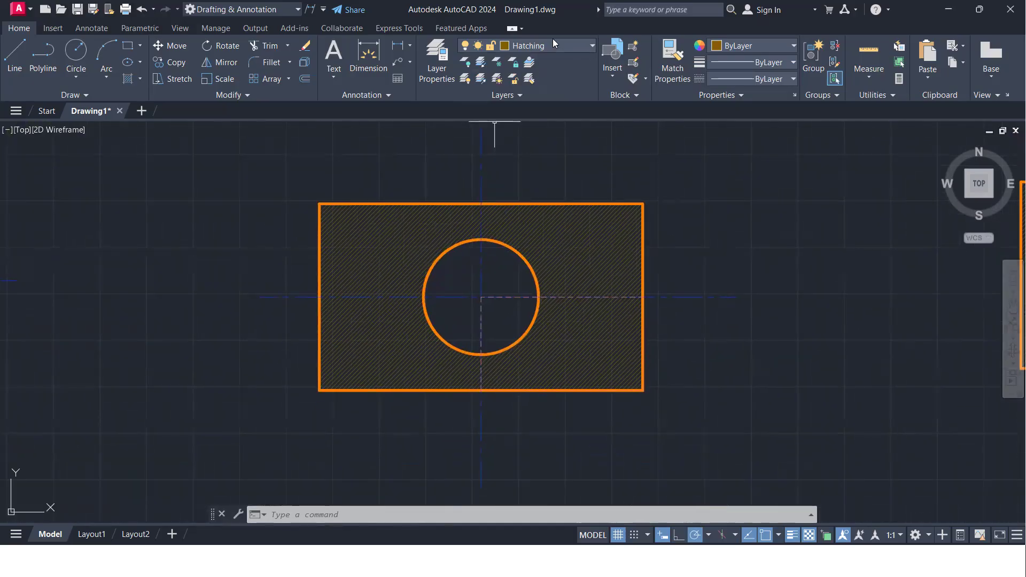
click(552, 38)
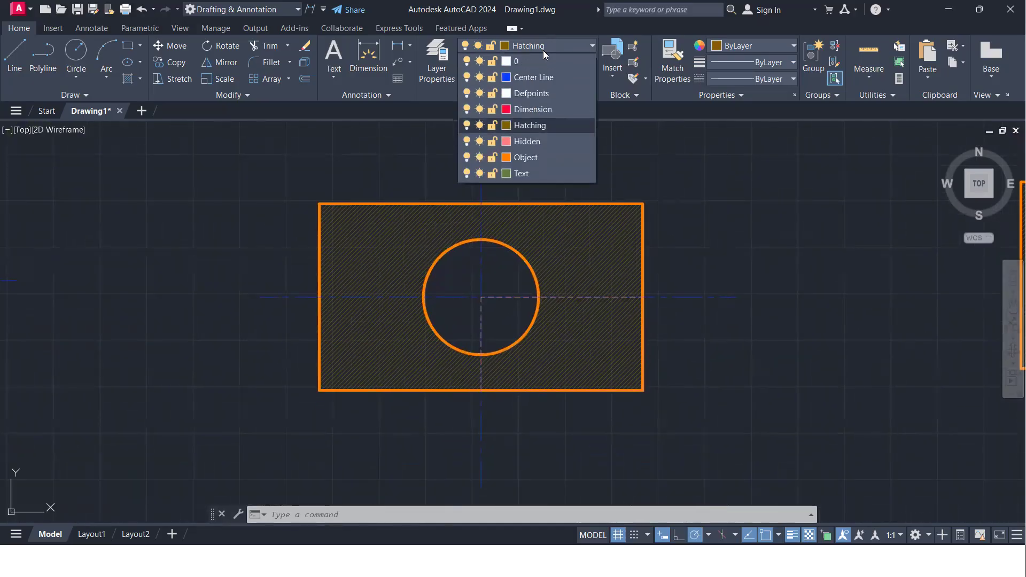
click(466, 77)
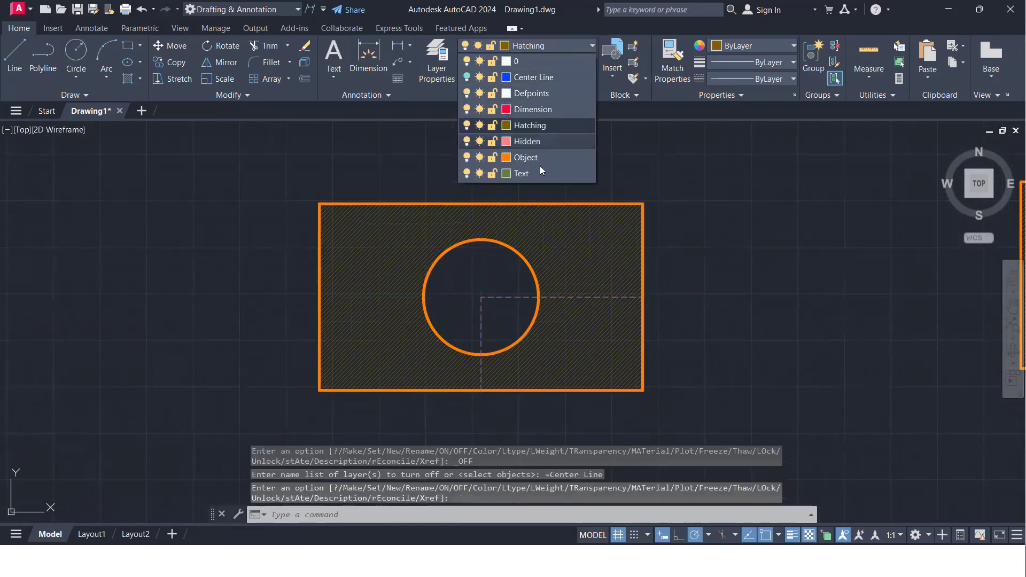
- Copy the third figure, without its switched-off centre lines, into the empty space below the row
scroll(698, 371, down, 5)
click(698, 373)
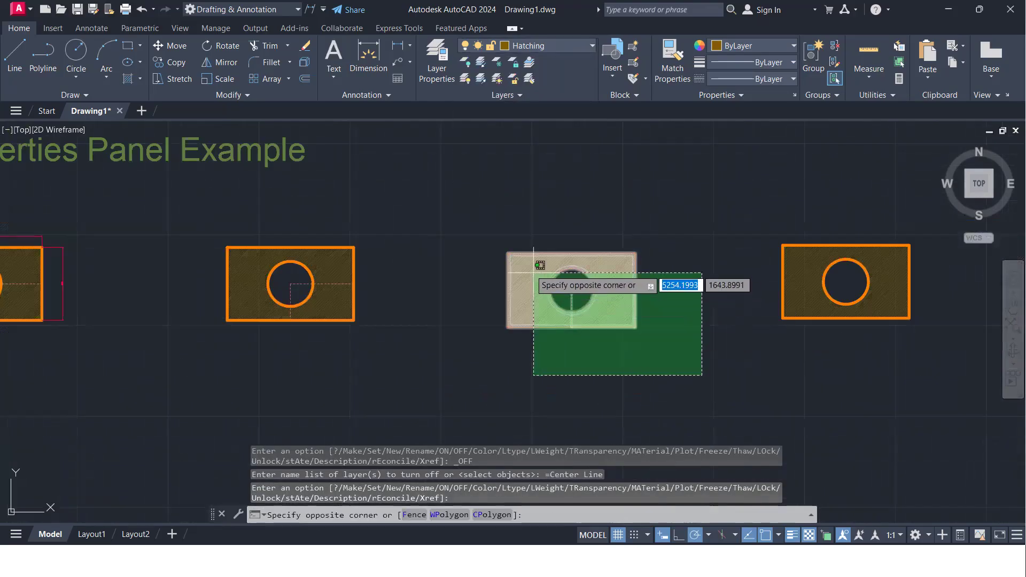
click(491, 218)
text(co)
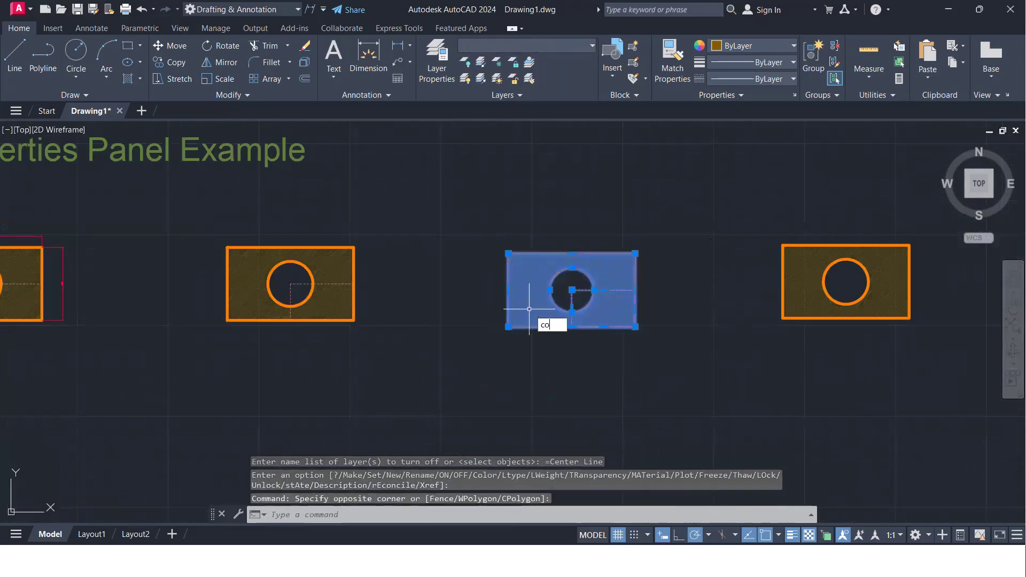
key(Return)
click(543, 327)
mouse_move(409, 395)
middle_down()
mouse_move(503, 234)
mouse_move(521, 222)
middle_up()
click(404, 357)
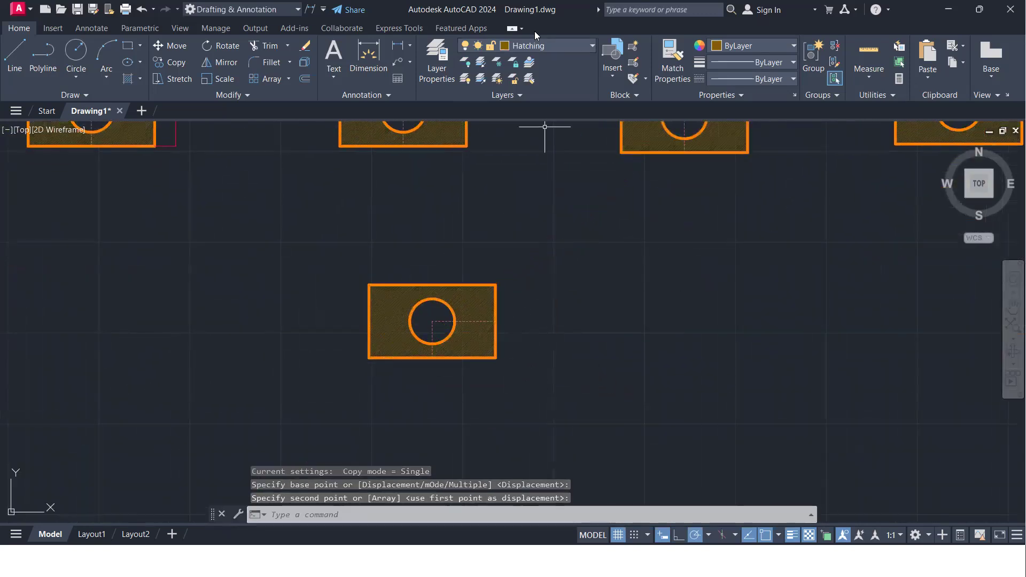
- Turn the Center Line layer back on
click(542, 45)
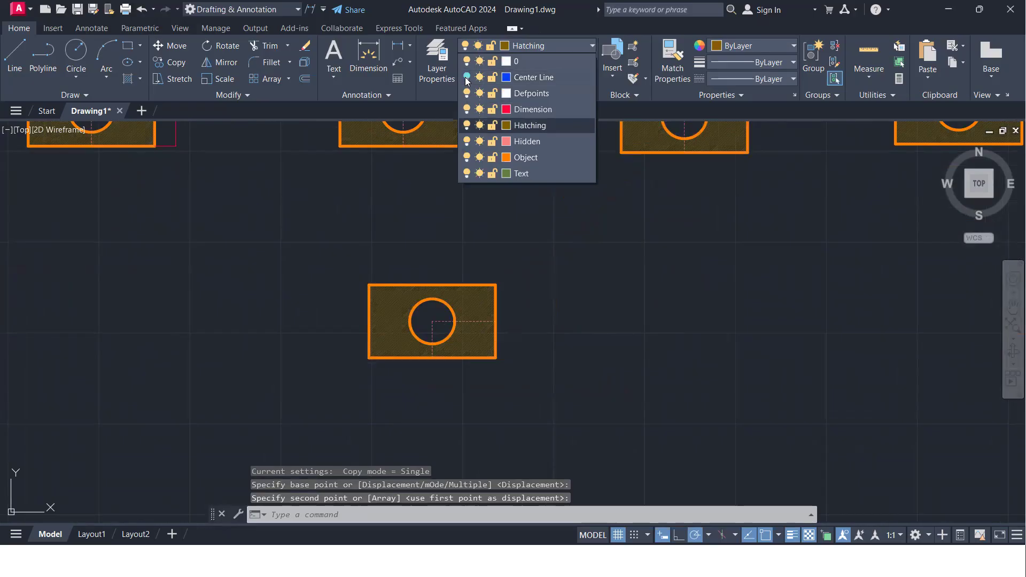
click(467, 78)
click(563, 283)
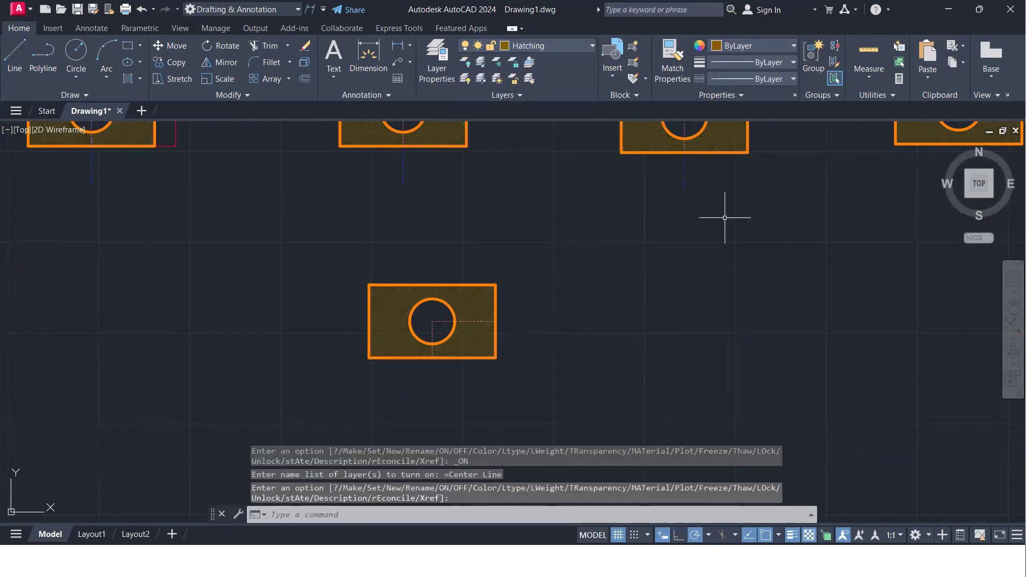
- Examine the centre lines of the upper row of figures against the copy placed below them
scroll(724, 217, up, 2)
scroll(724, 221, down, 4)
middle_drag(724, 225, 577, 341)
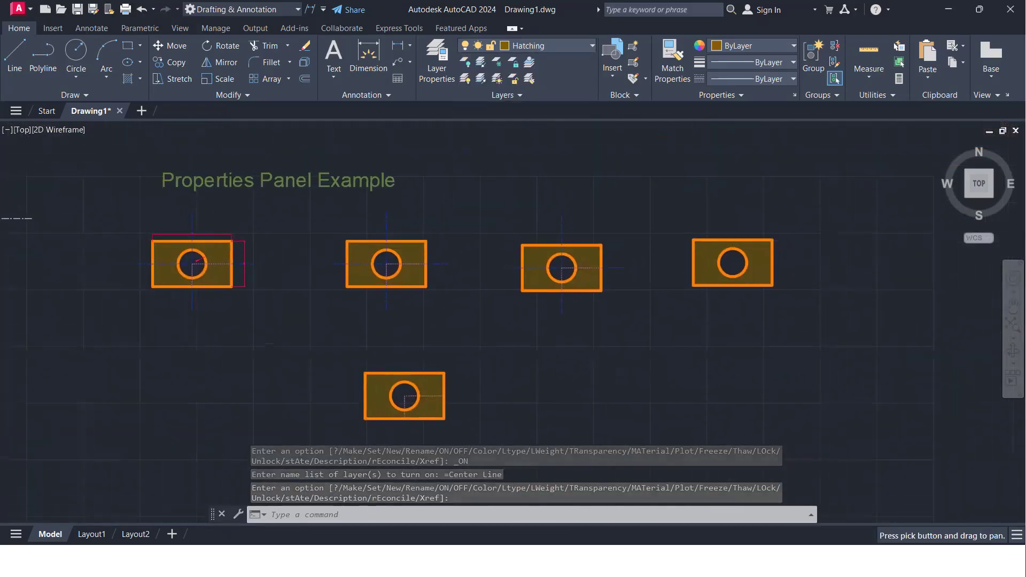
scroll(590, 293, up, 2)
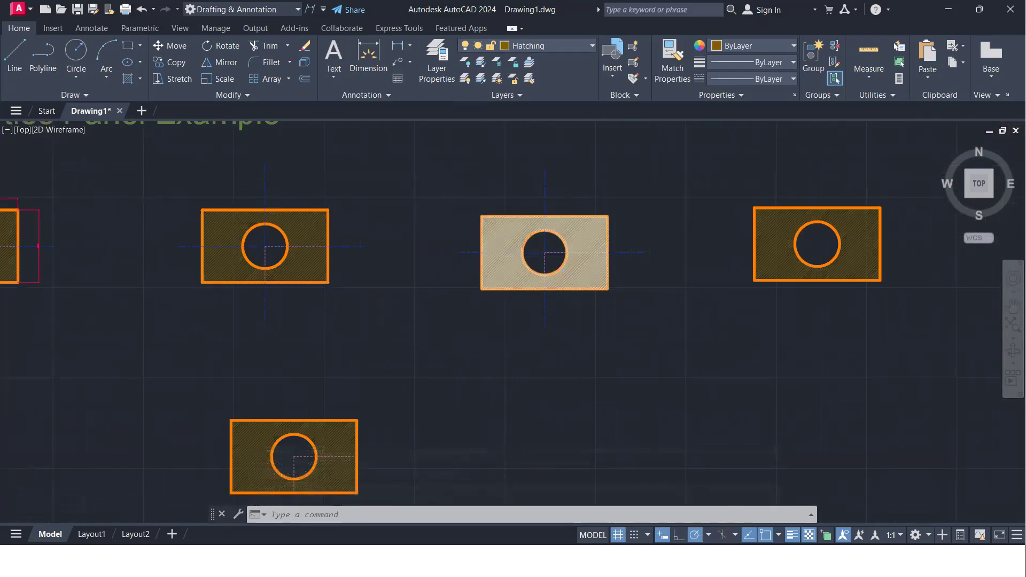
scroll(535, 257, up, 2)
scroll(481, 299, down, 4)
scroll(403, 378, up, 3)
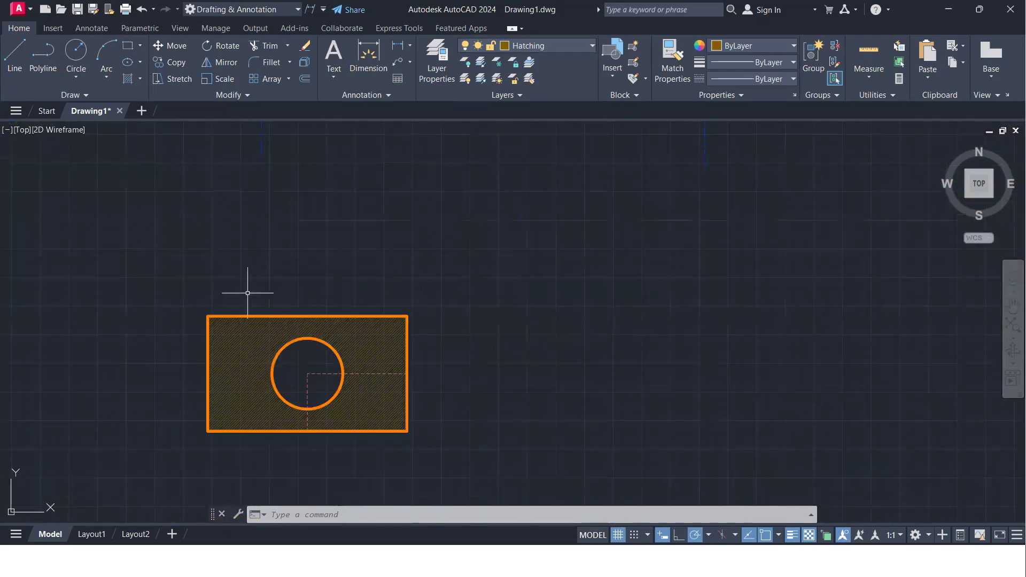
scroll(305, 353, down, 3)
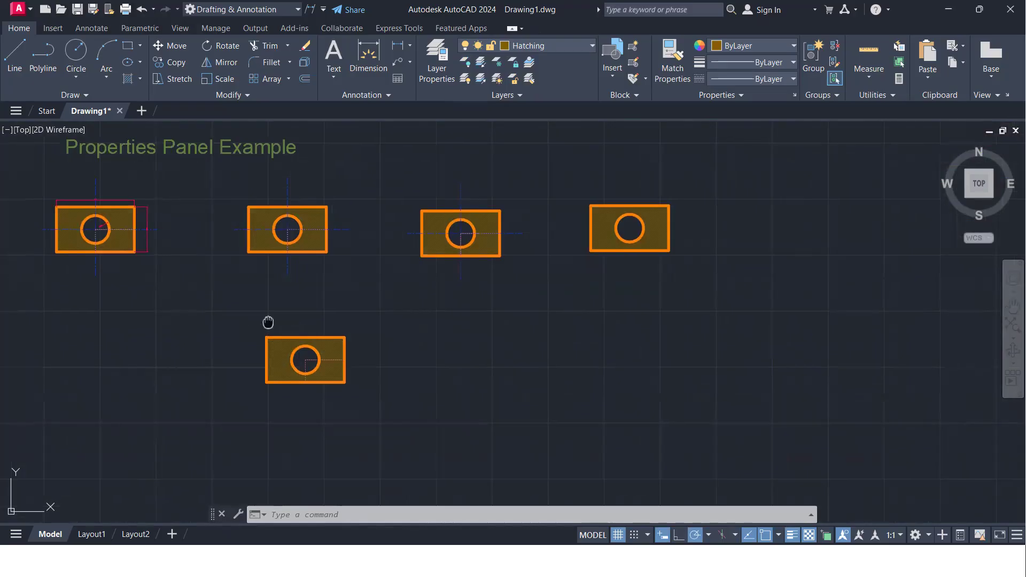
middle_drag(267, 323, 365, 303)
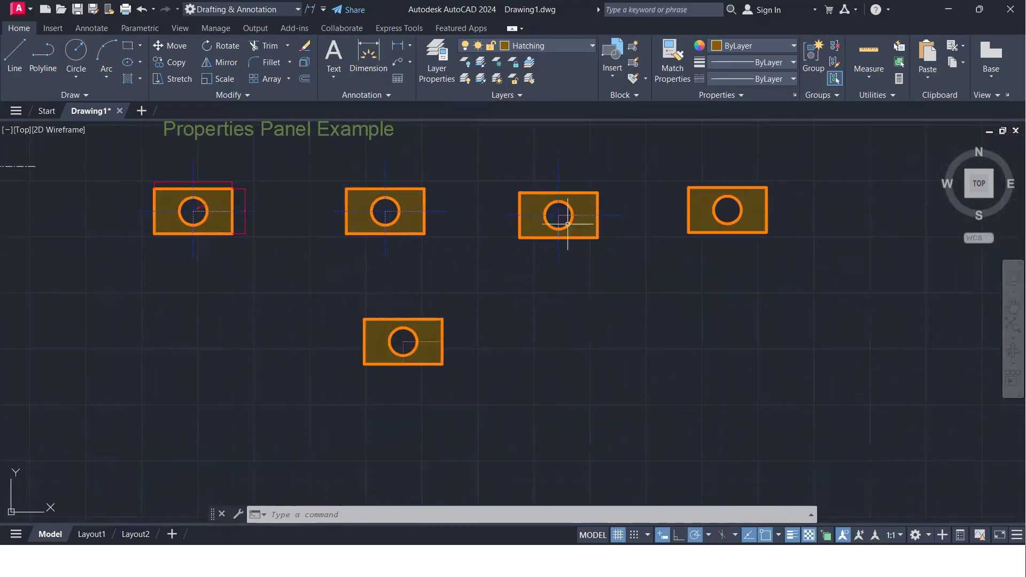
scroll(558, 216, up, 4)
scroll(514, 275, up, 2)
mouse_move(513, 275)
middle_down()
mouse_move(620, 280)
mouse_move(650, 296)
middle_up()
scroll(606, 284, down, 4)
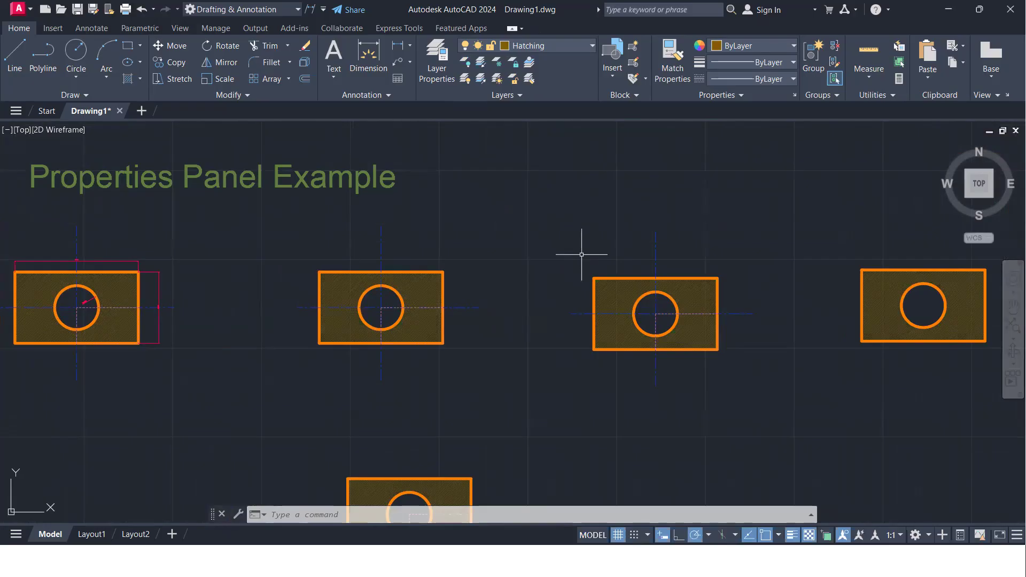
- Freeze the Center Line layer and check the figures for their centre lines
click(565, 47)
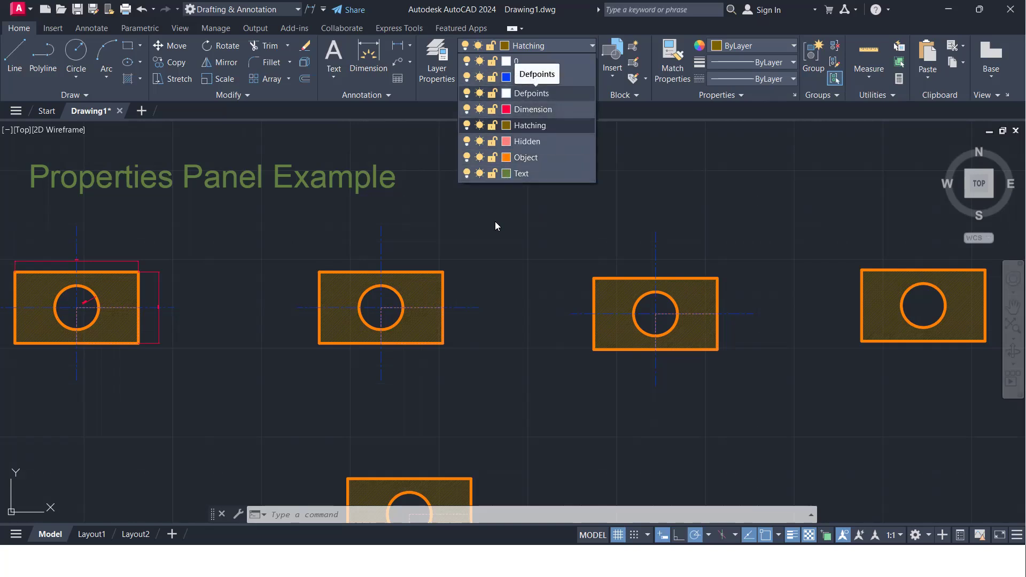
click(479, 297)
click(534, 46)
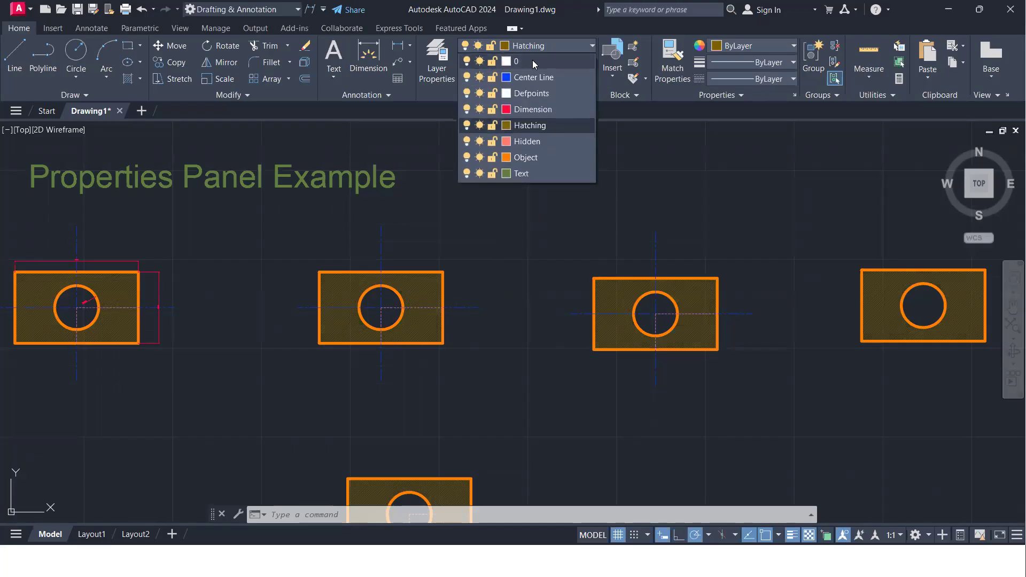
click(479, 78)
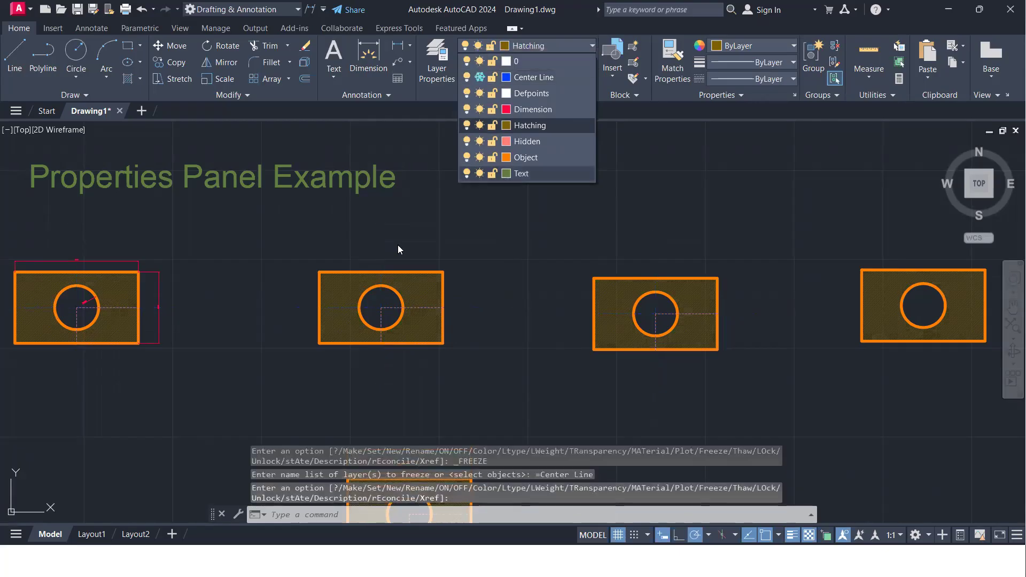
scroll(470, 321, down, 4)
middle_drag(474, 321, 487, 310)
scroll(481, 345, up, 2)
middle_drag(542, 387, 600, 373)
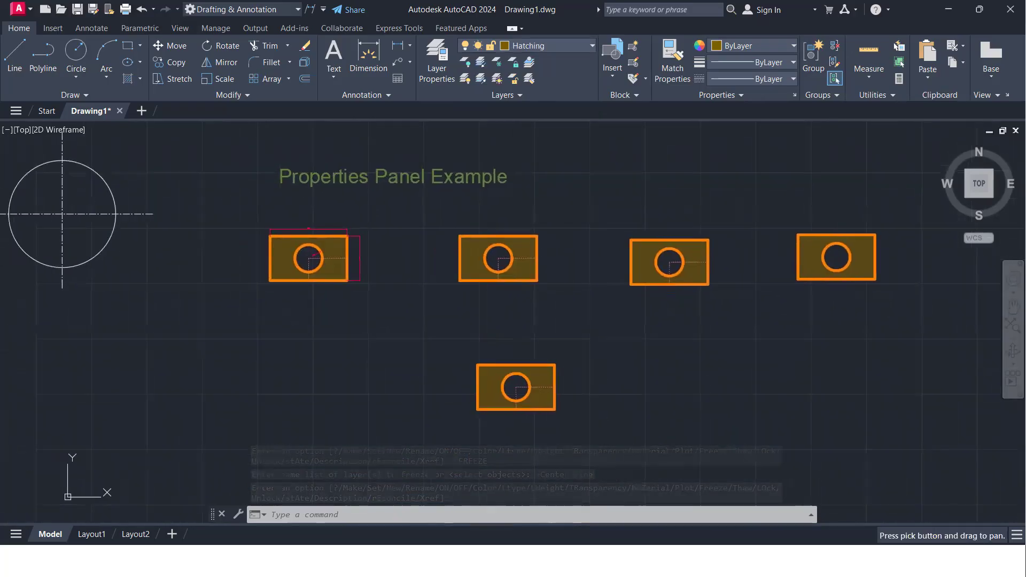
scroll(510, 209, up, 2)
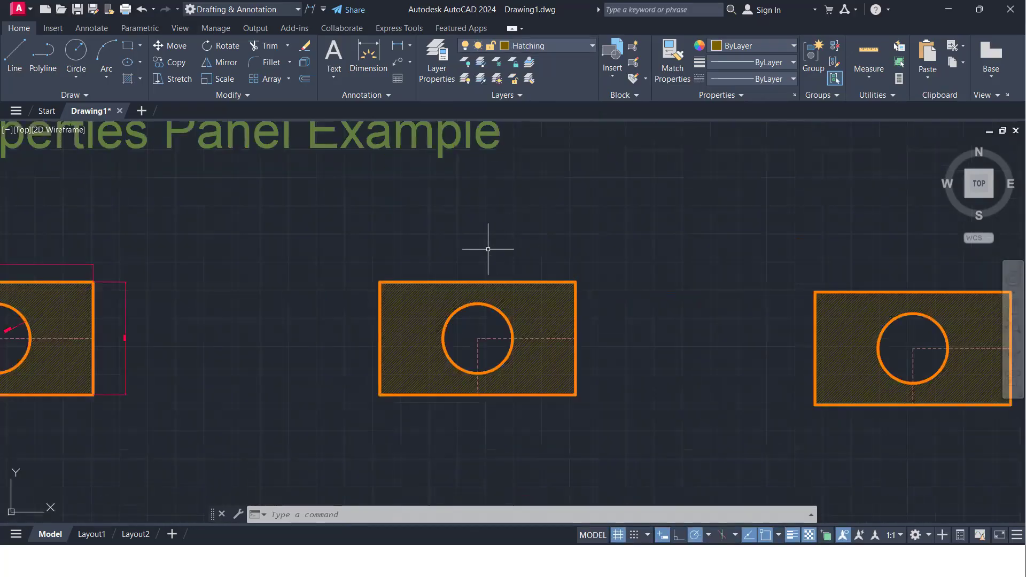
- Copy the lower figure, without its frozen centre lines, into the empty space beside it
click(555, 46)
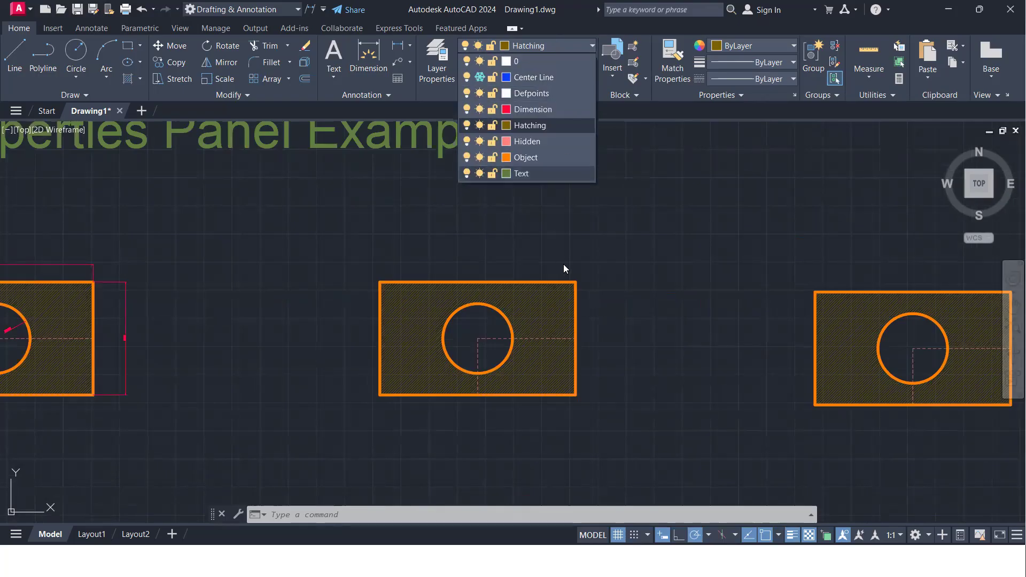
scroll(563, 264, down, 3)
middle_drag(561, 358, 561, 315)
scroll(563, 315, up, 3)
click(613, 386)
click(458, 270)
text(Co)
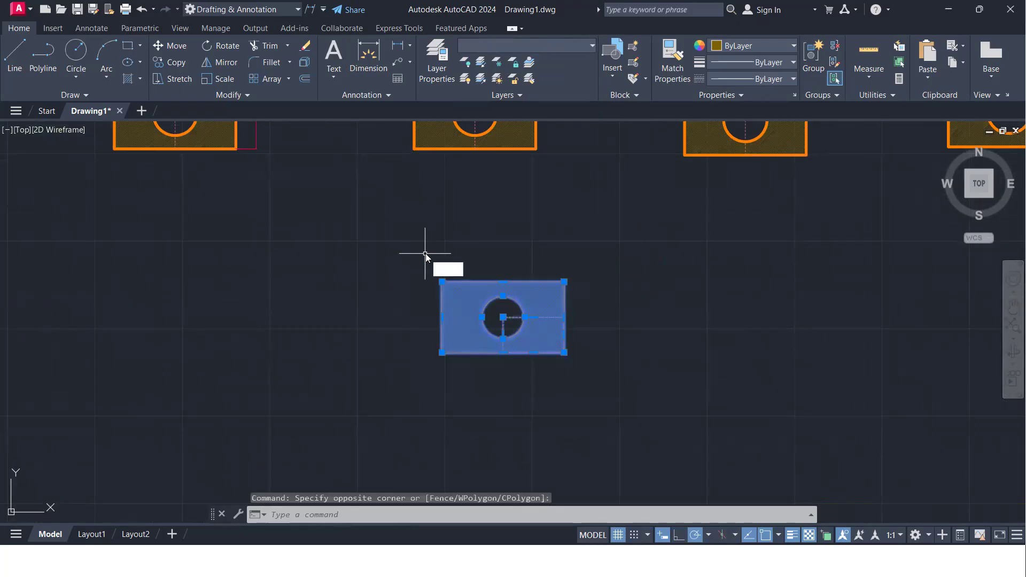
key(Return)
click(433, 250)
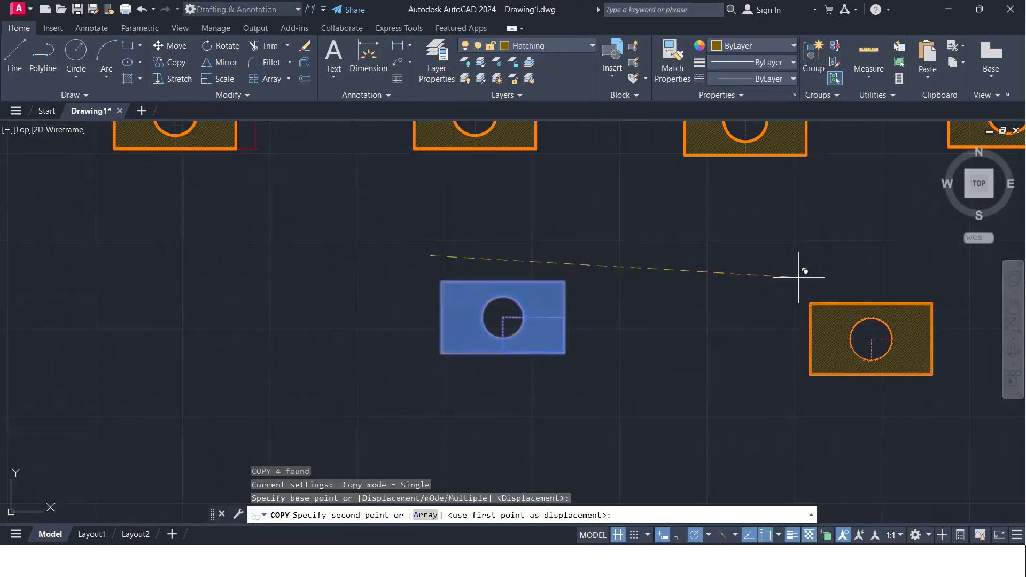
click(801, 271)
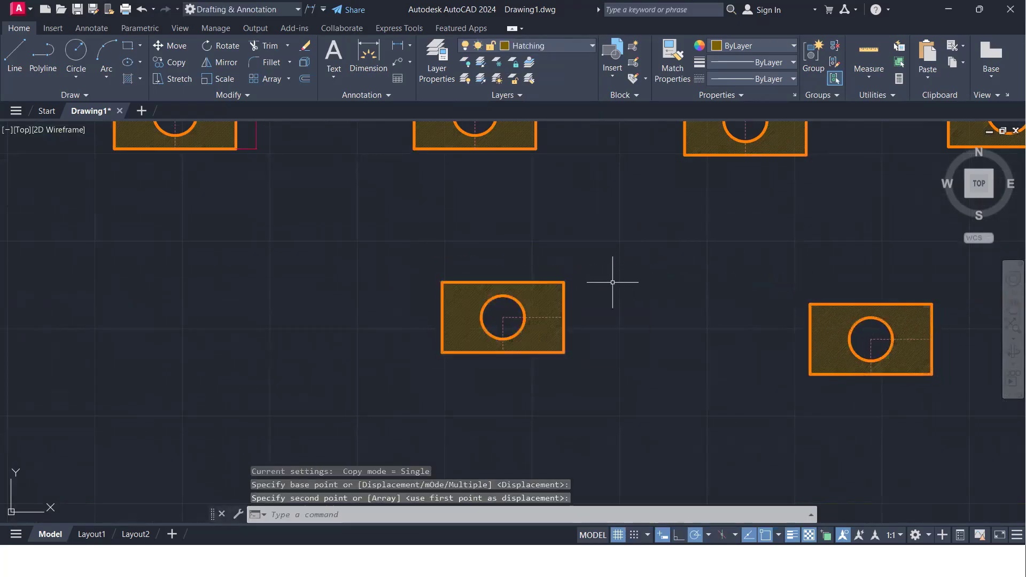
- Thaw the Center Line layer
click(549, 46)
click(479, 80)
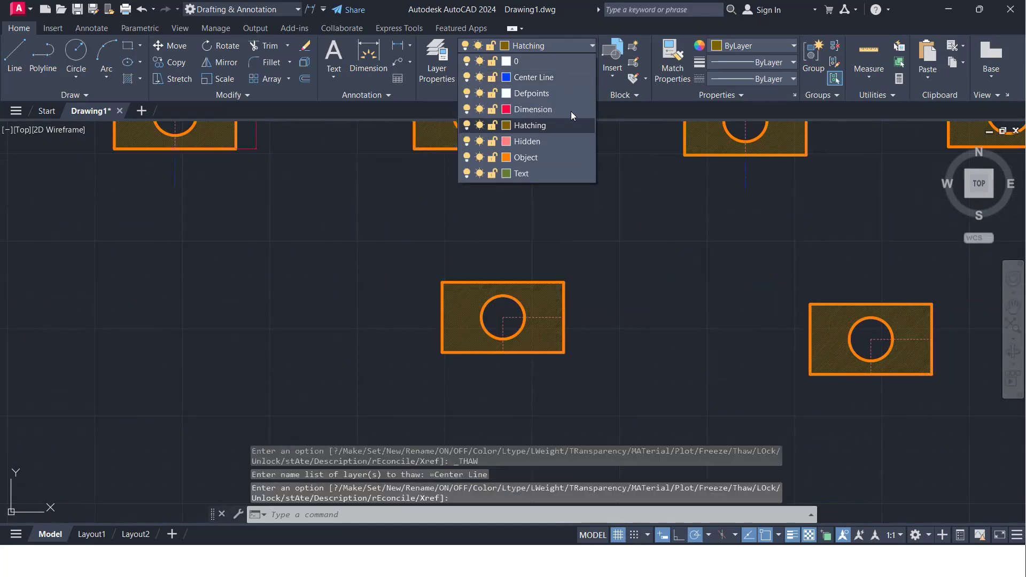
- Create a new layer from the Hatching layer's settings and delete it again
click(432, 62)
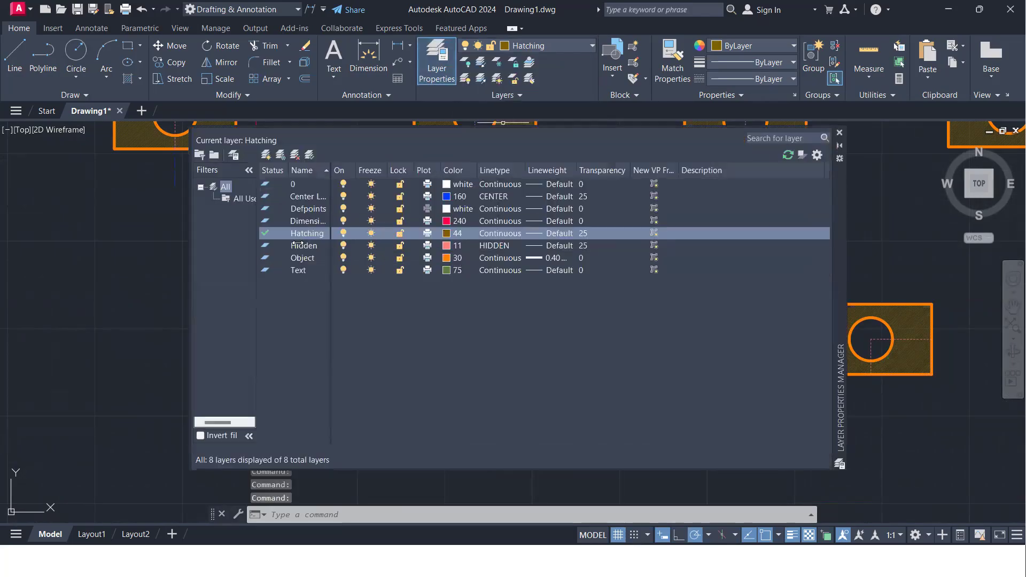
click(266, 154)
click(352, 279)
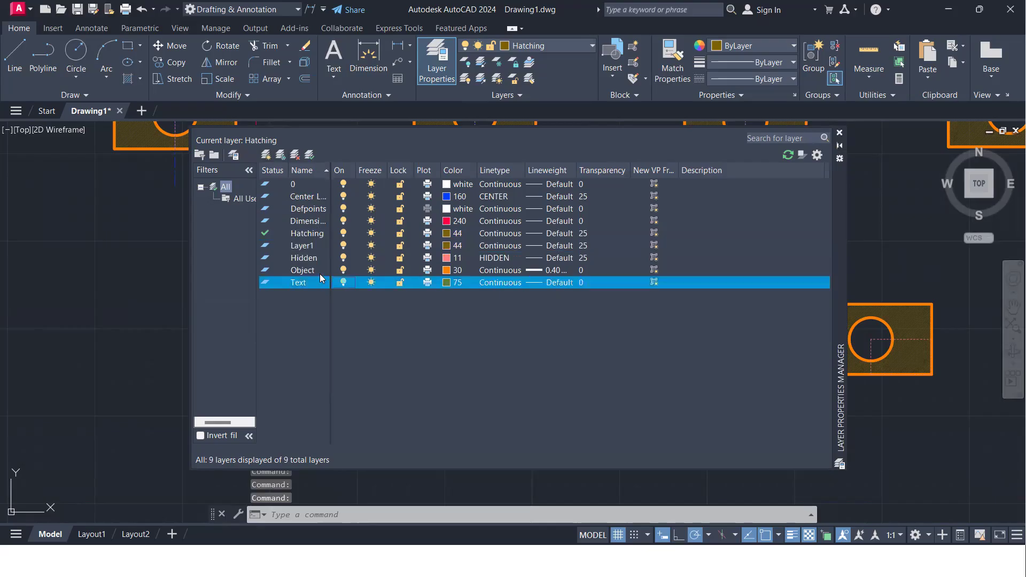
click(324, 243)
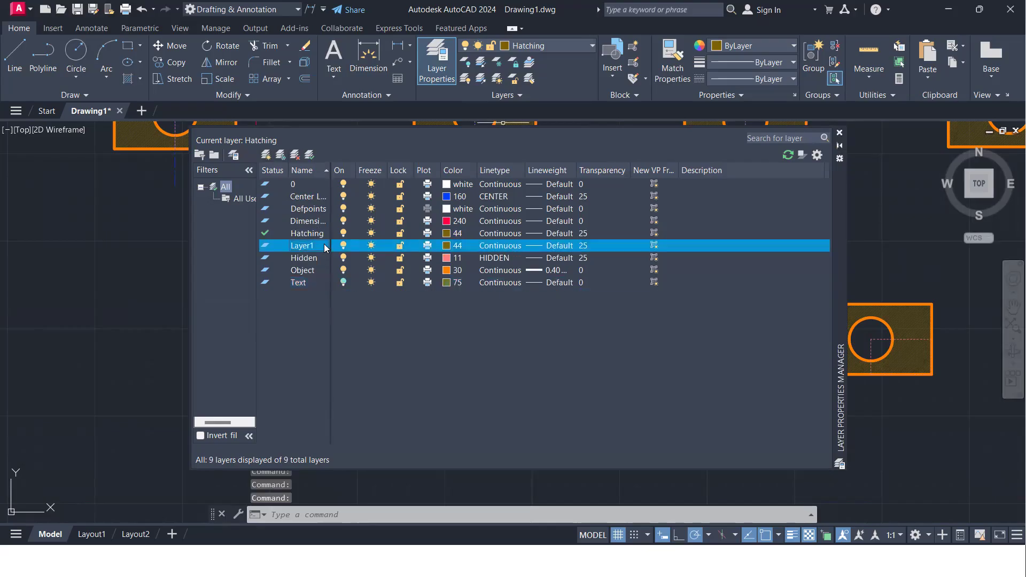
click(296, 156)
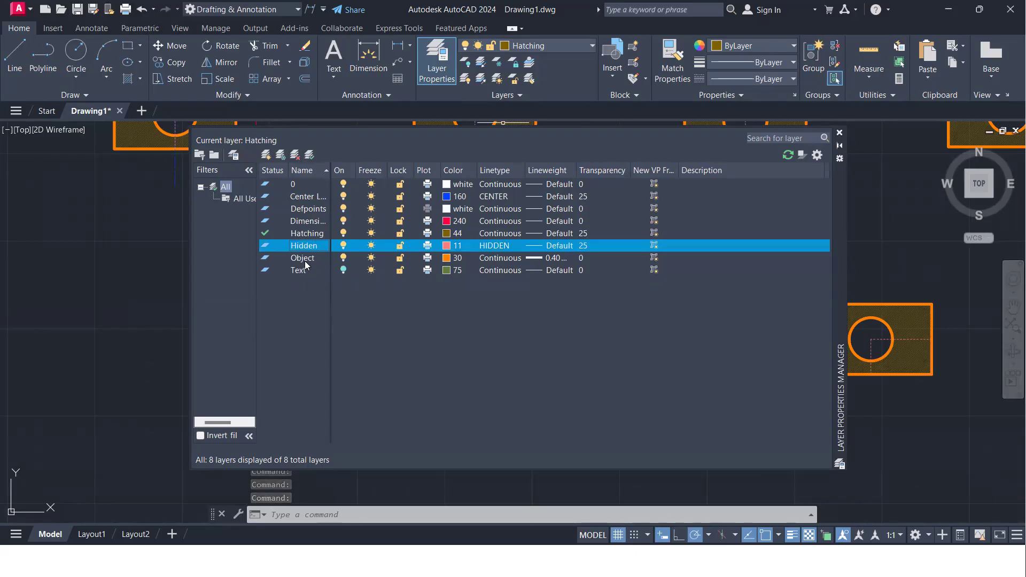
- Try to delete the Dimension layer, and close the layer manager
click(309, 223)
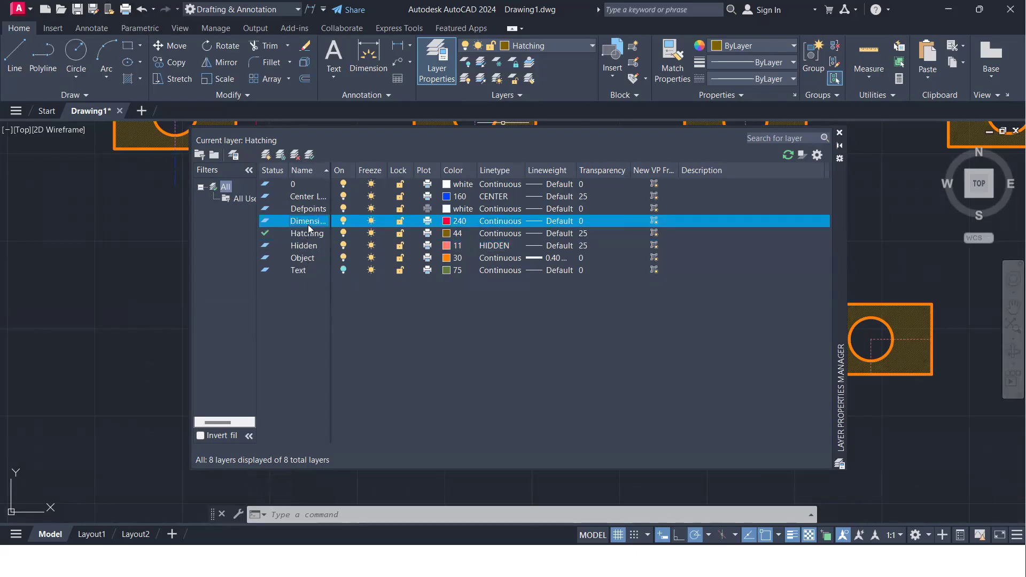
click(295, 155)
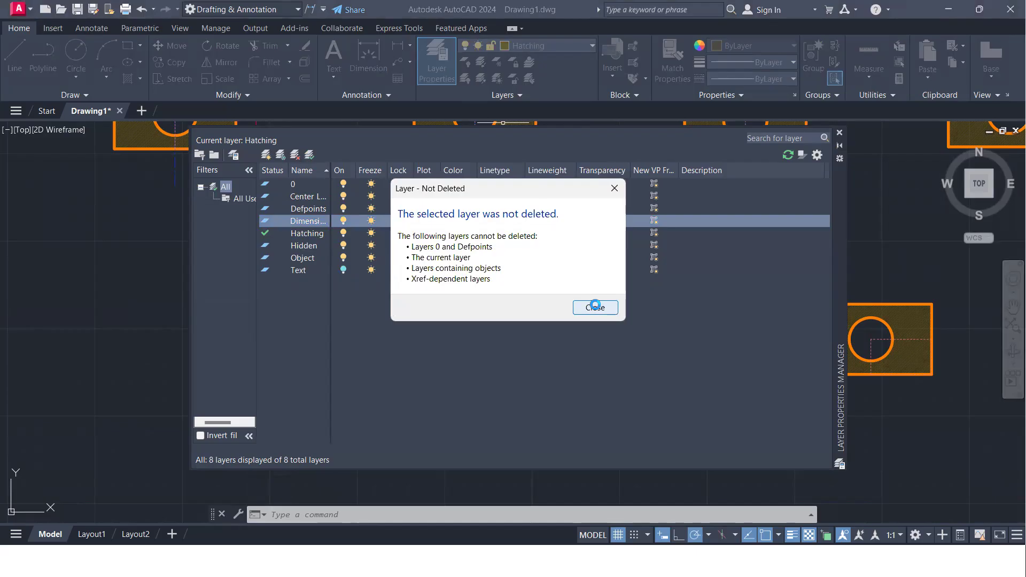
click(594, 306)
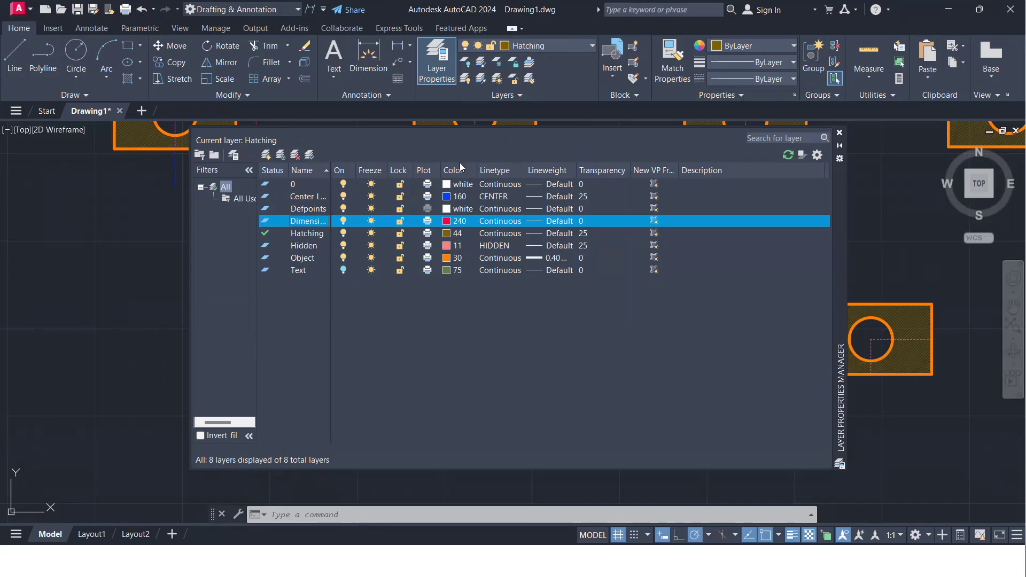
click(840, 132)
- Inspect the figures and the layer list, keeping Hatching as the current layer
scroll(282, 270, down, 3)
scroll(304, 267, up, 3)
scroll(305, 261, up, 4)
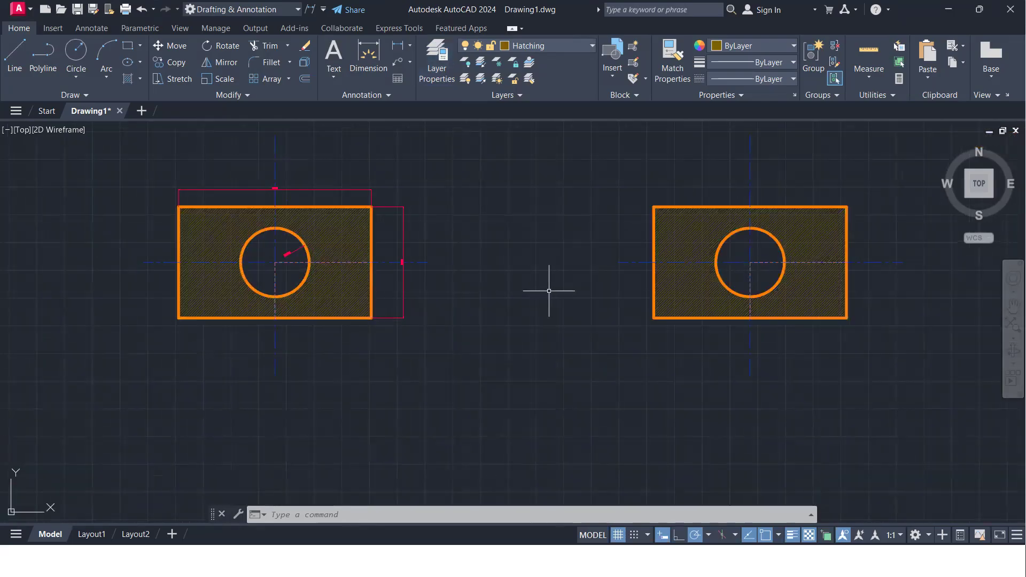
scroll(587, 304, up, 2)
click(552, 45)
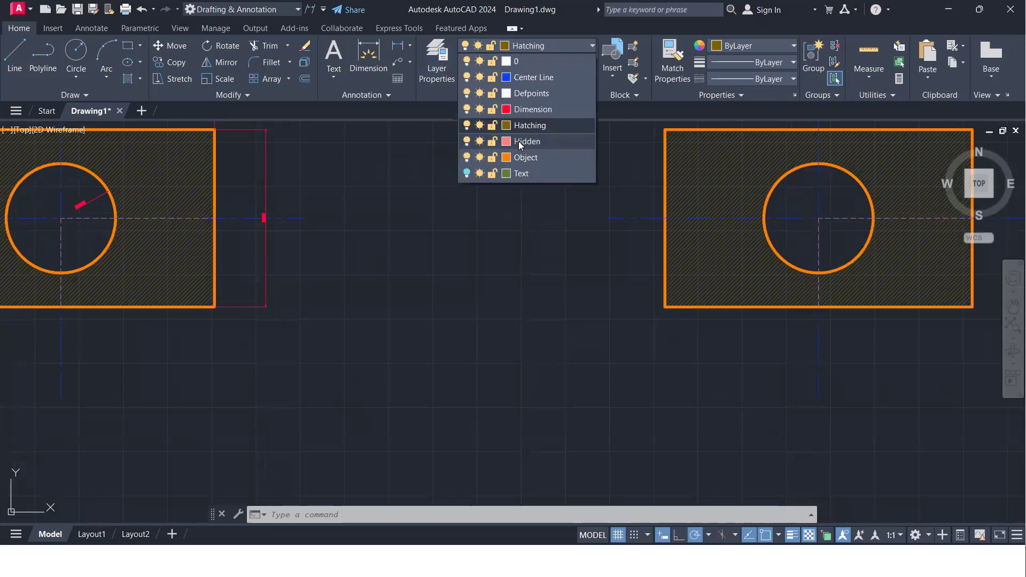
click(534, 126)
scroll(531, 245, down, 4)
mouse_move(530, 253)
middle_down()
mouse_move(389, 344)
mouse_move(326, 340)
mouse_move(365, 309)
mouse_move(320, 304)
middle_up()
scroll(350, 317, down, 2)
- Turn the Text layer back on and check the title above the figures
click(445, 62)
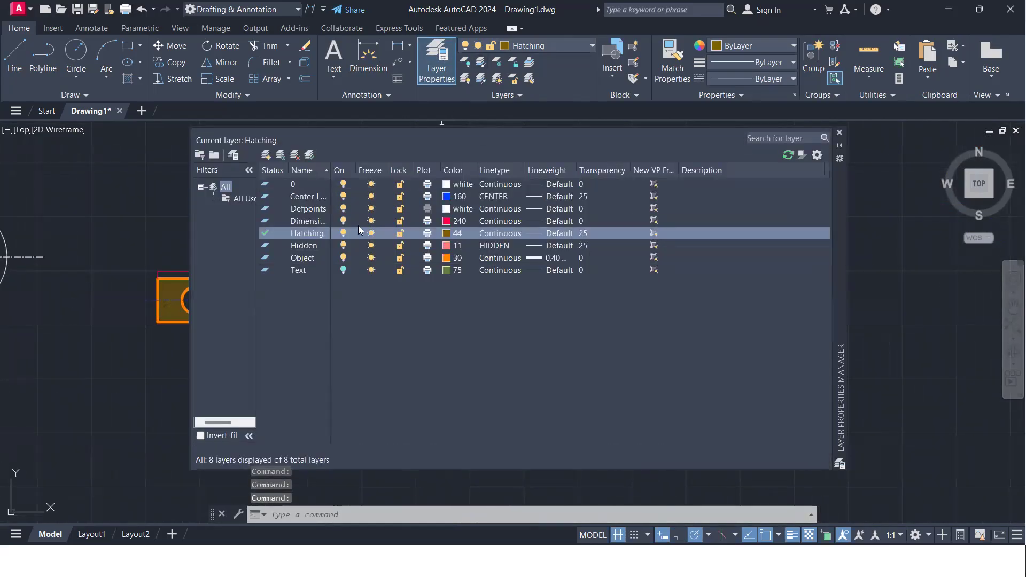
click(344, 269)
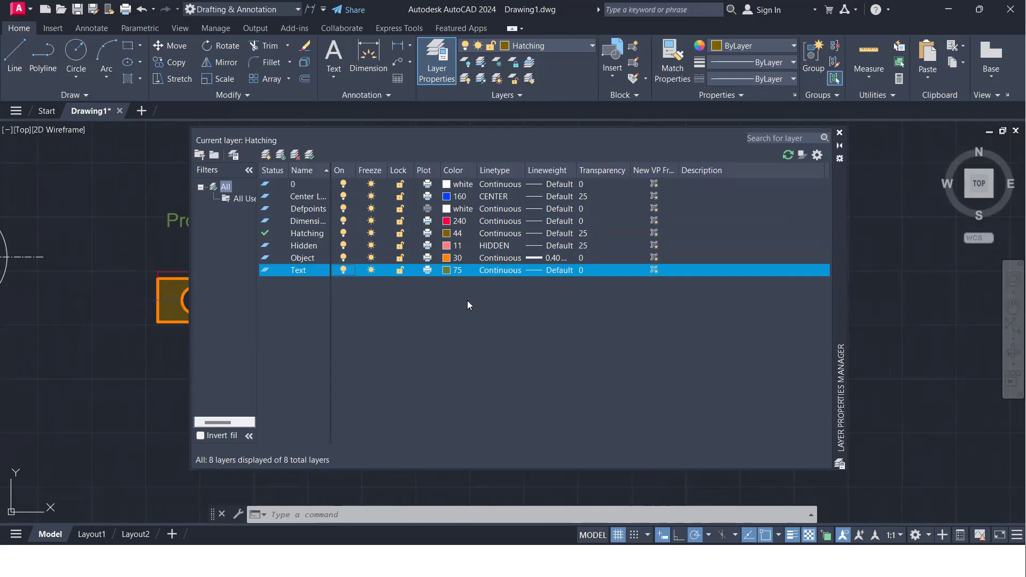
click(839, 133)
middle_drag(244, 298, 293, 287)
scroll(315, 281, up, 4)
scroll(315, 280, down, 4)
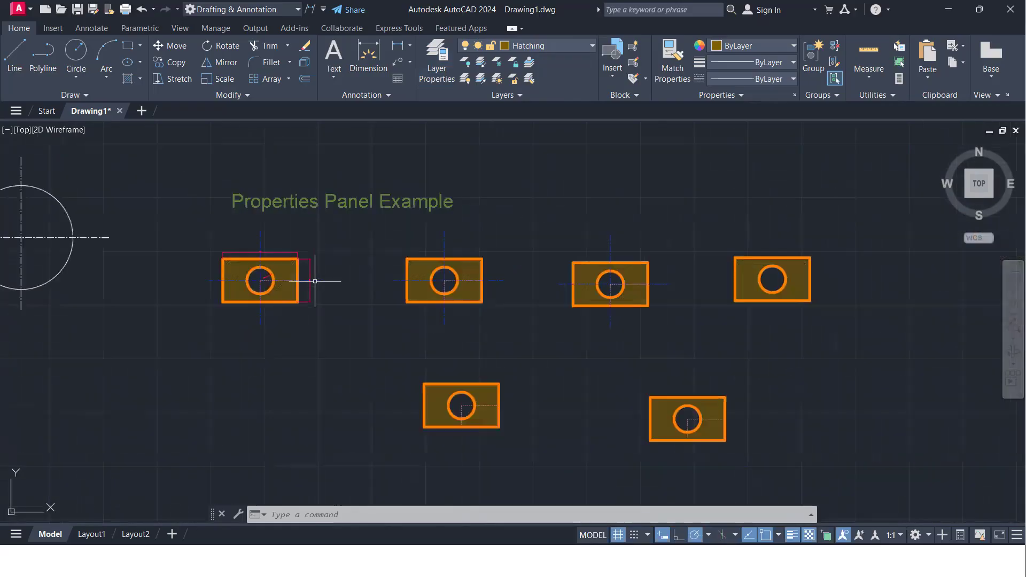
- Set up a landscape plot with a window area around the title and the upper row of figures
key(ctrl+1)
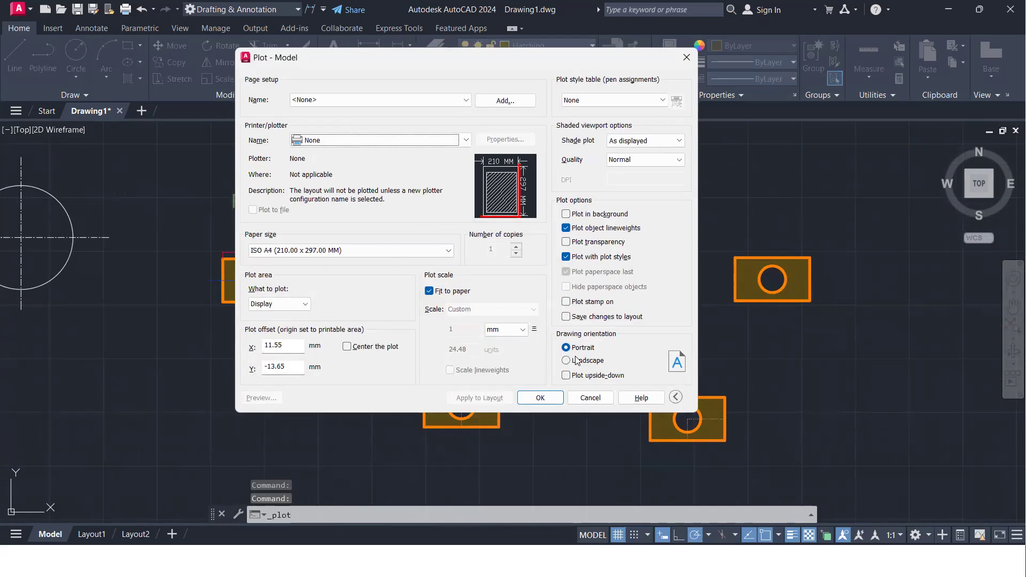
click(576, 360)
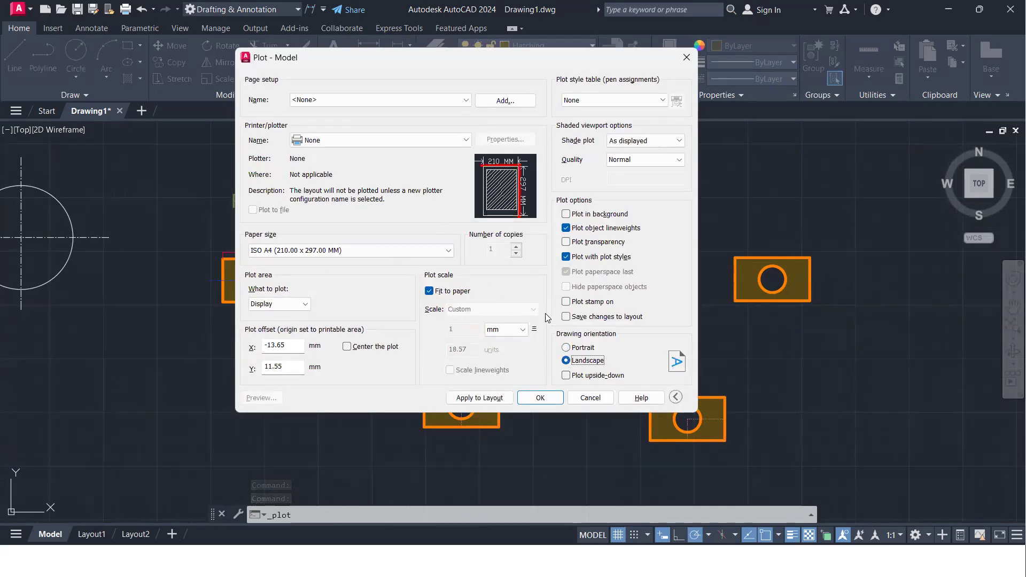
click(294, 304)
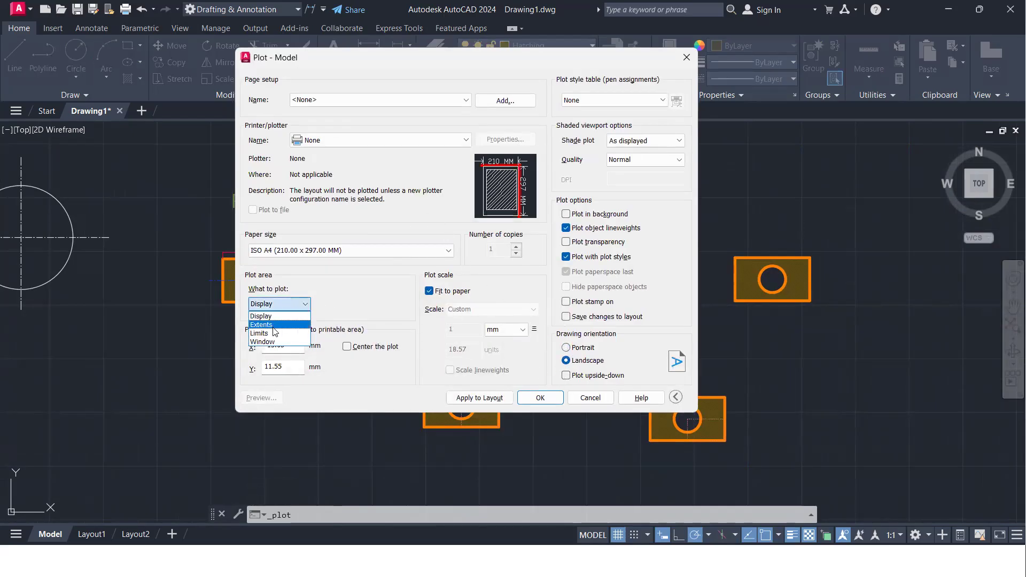
click(265, 341)
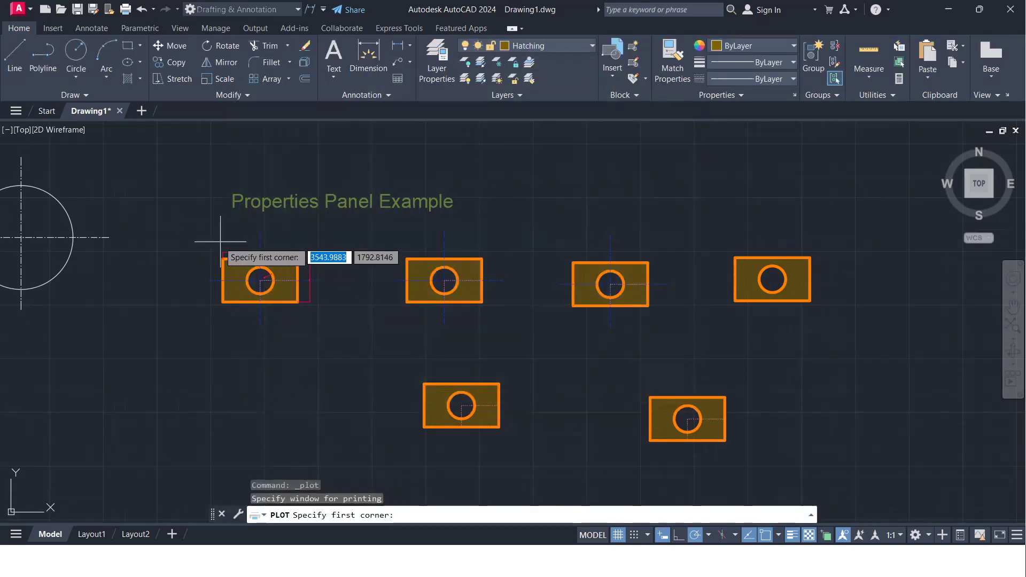
click(183, 171)
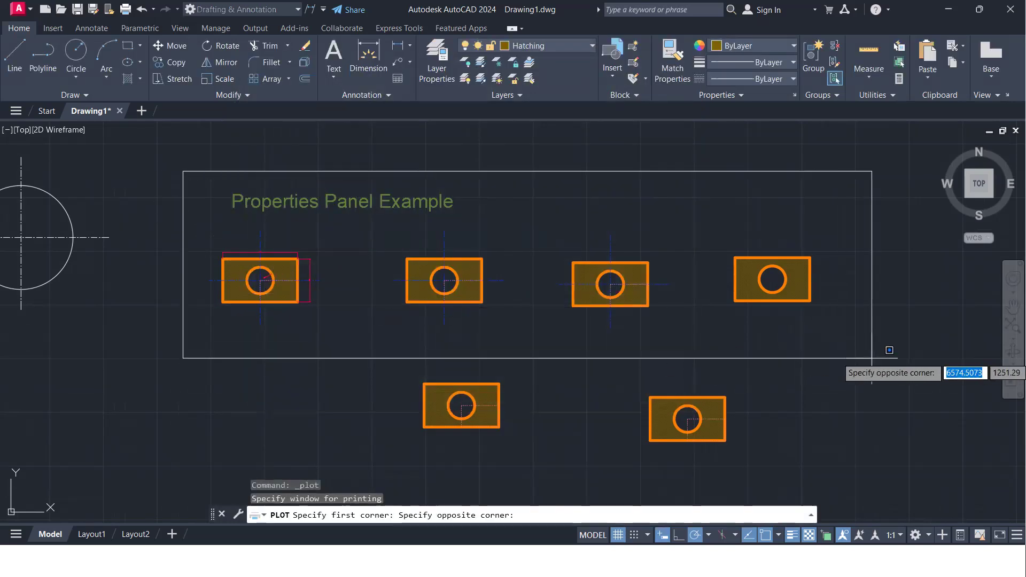
click(798, 345)
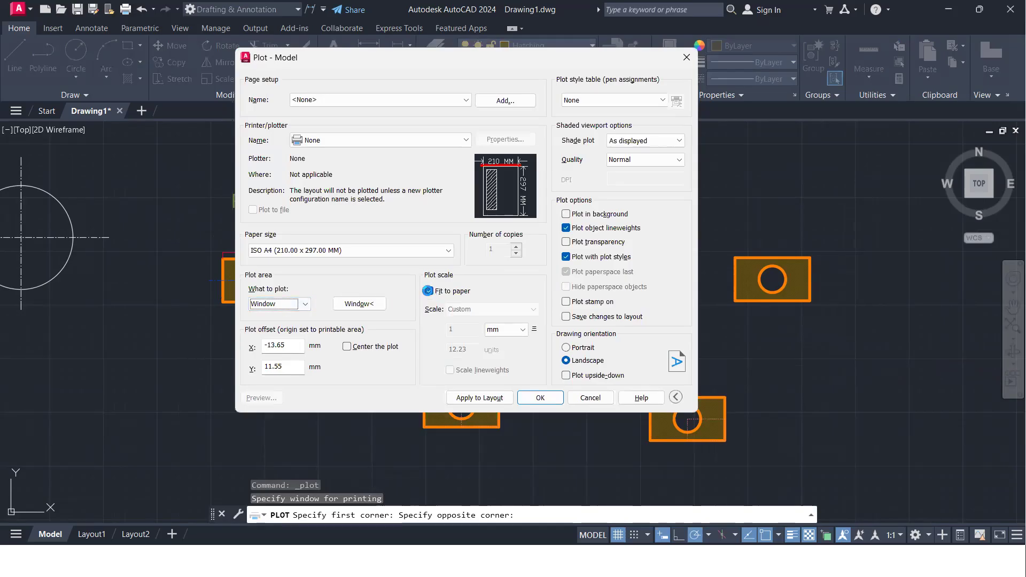
- Center the plot with Fit to paper kept on, and choose Microsoft Print to PDF as the plotter
click(347, 347)
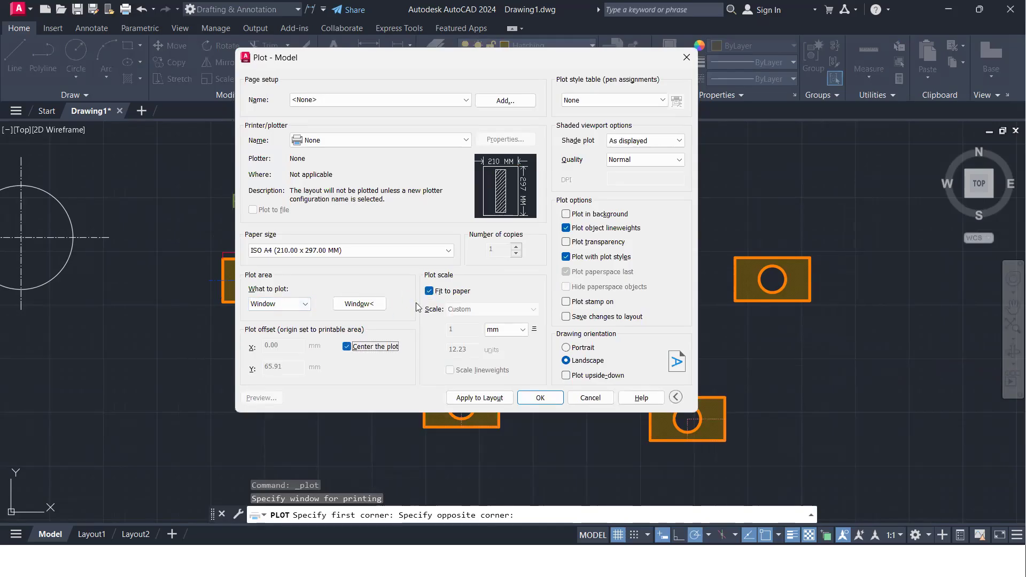
click(430, 291)
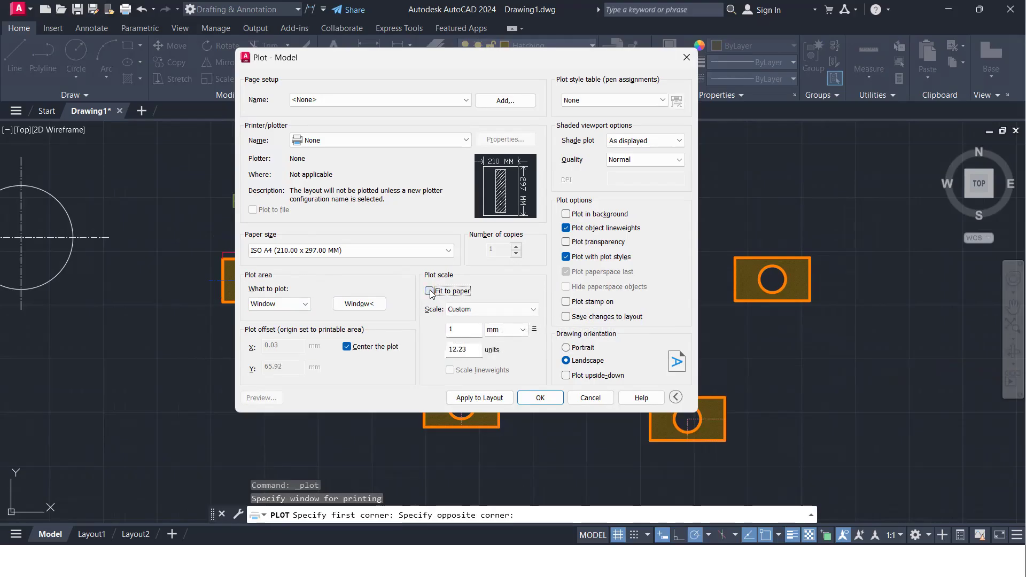
click(429, 292)
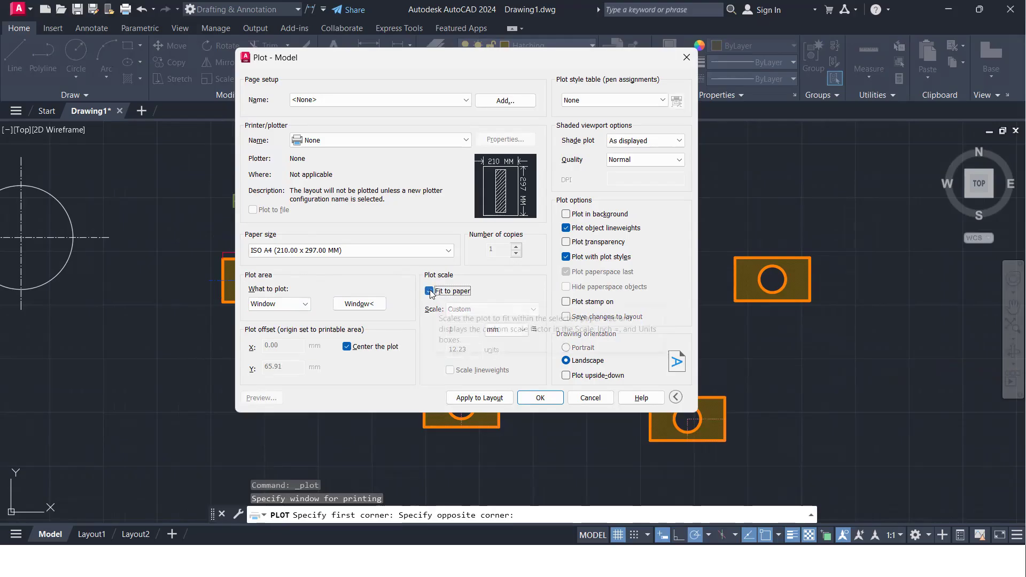
click(367, 144)
click(342, 185)
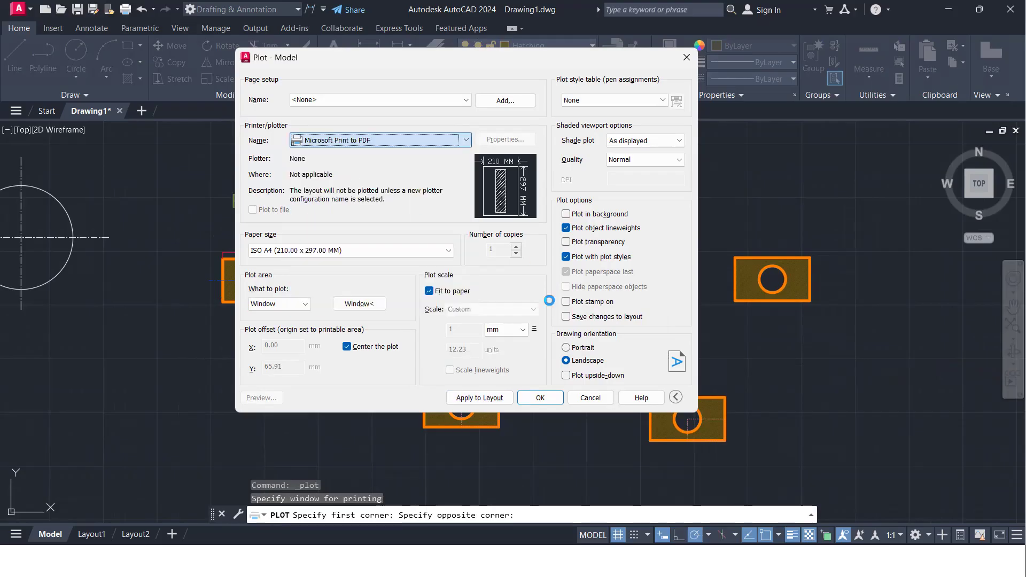
- Preview the plot, examine the first two figures up close, and return to the plot settings
click(252, 401)
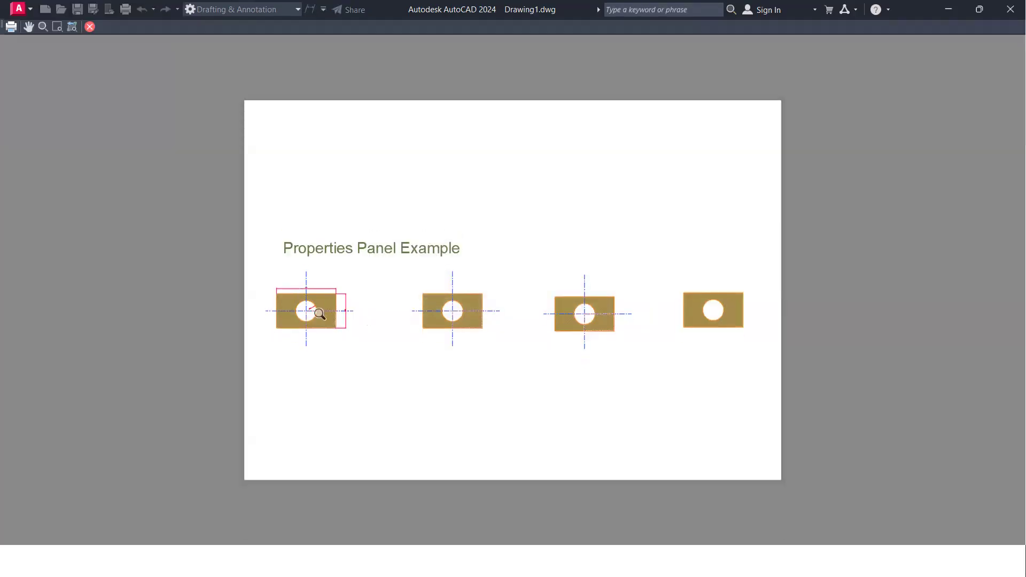
scroll(320, 313, up, 8)
scroll(307, 309, down, 2)
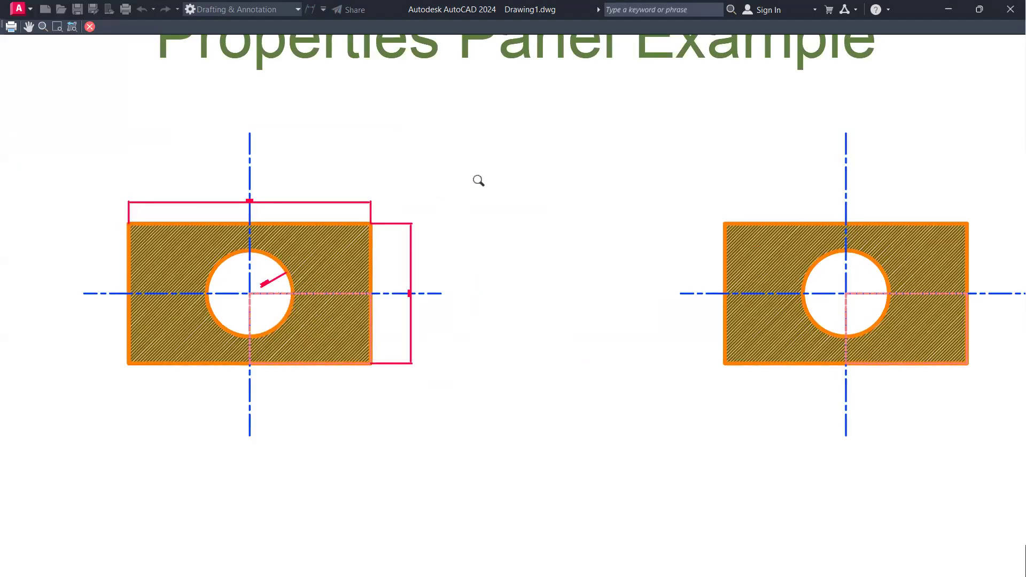
key(Escape)
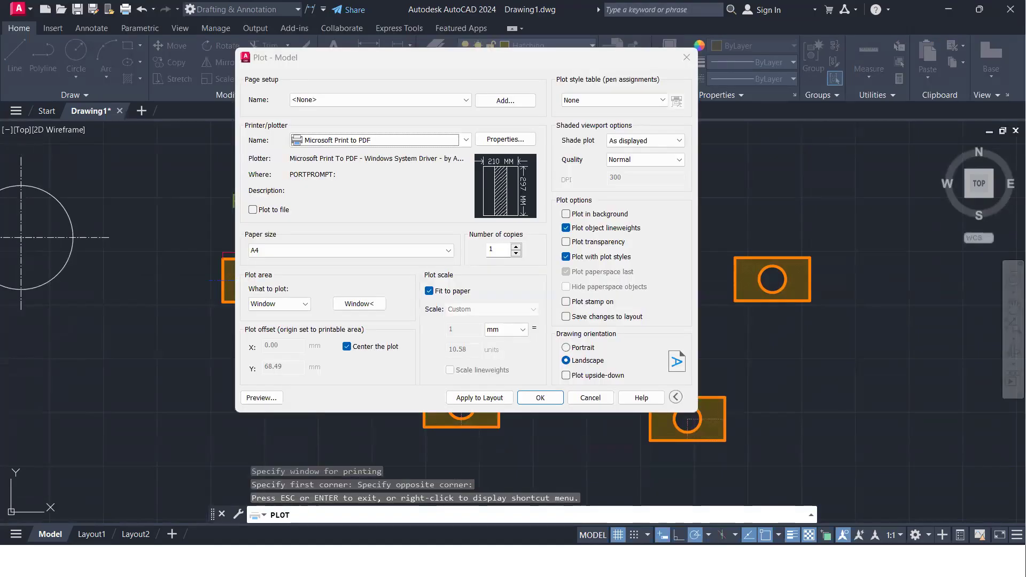
- Preview the plot again and examine the lineweights, centre lines, hidden lines and hatching across the row of figures
click(264, 398)
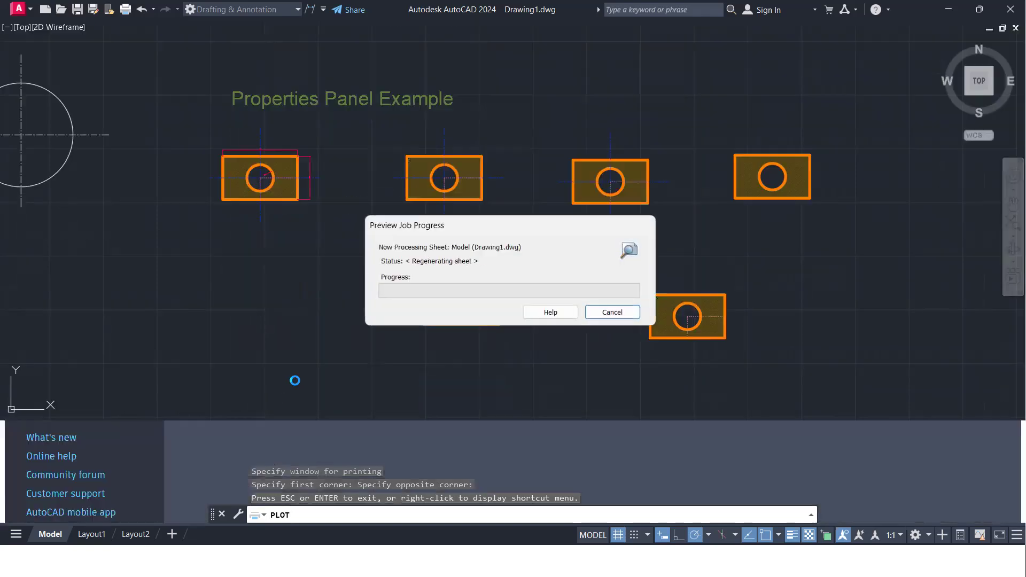
scroll(283, 342, up, 3)
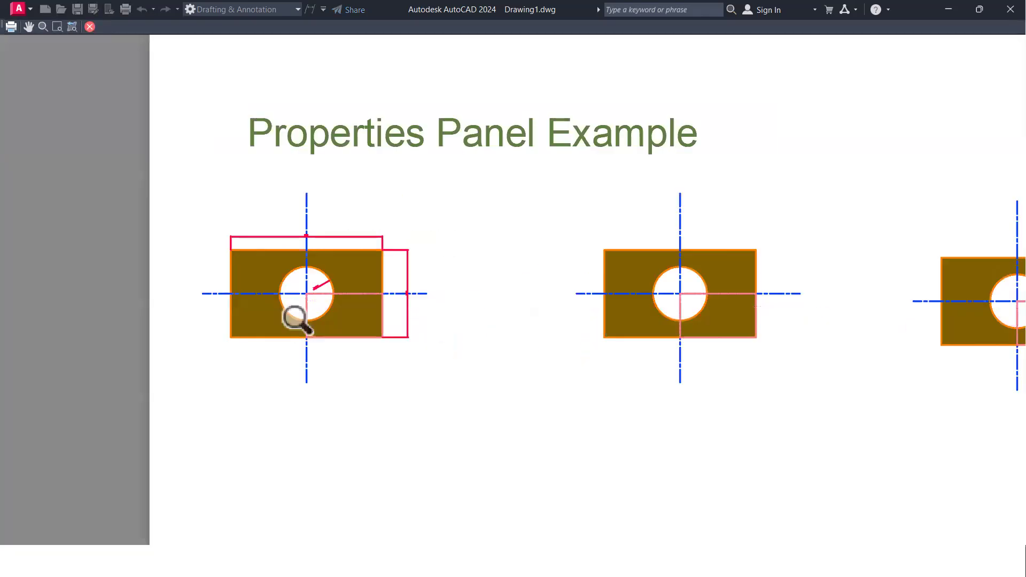
scroll(296, 319, up, 4)
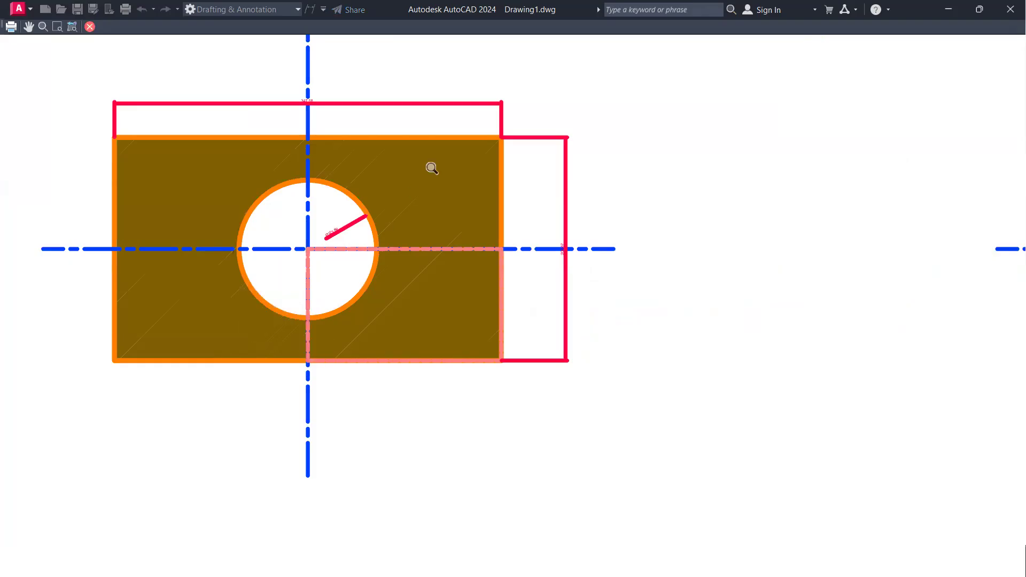
scroll(550, 199, down, 10)
scroll(727, 183, up, 6)
scroll(522, 199, up, 4)
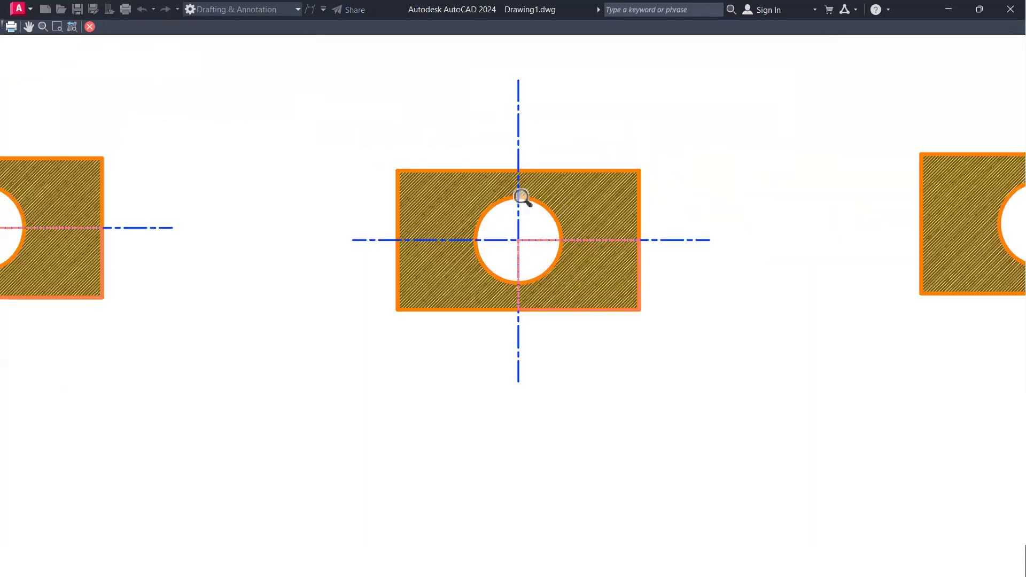
scroll(518, 195, down, 8)
scroll(527, 201, up, 2)
scroll(527, 202, down, 2)
scroll(392, 123, up, 4)
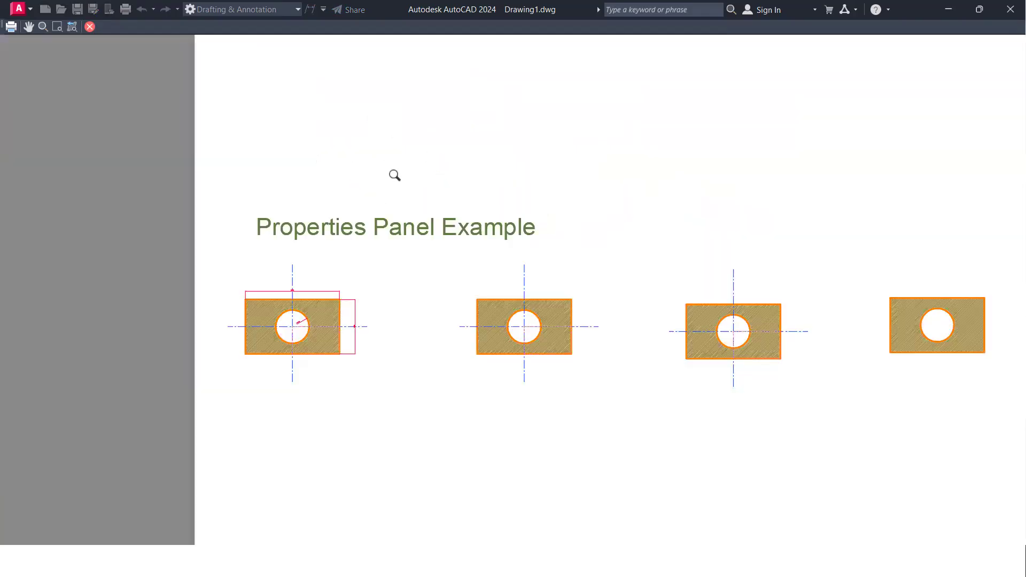
- Examine the row of figures up close in the plot preview, then leave the preview and the plot settings
scroll(315, 313, up, 4)
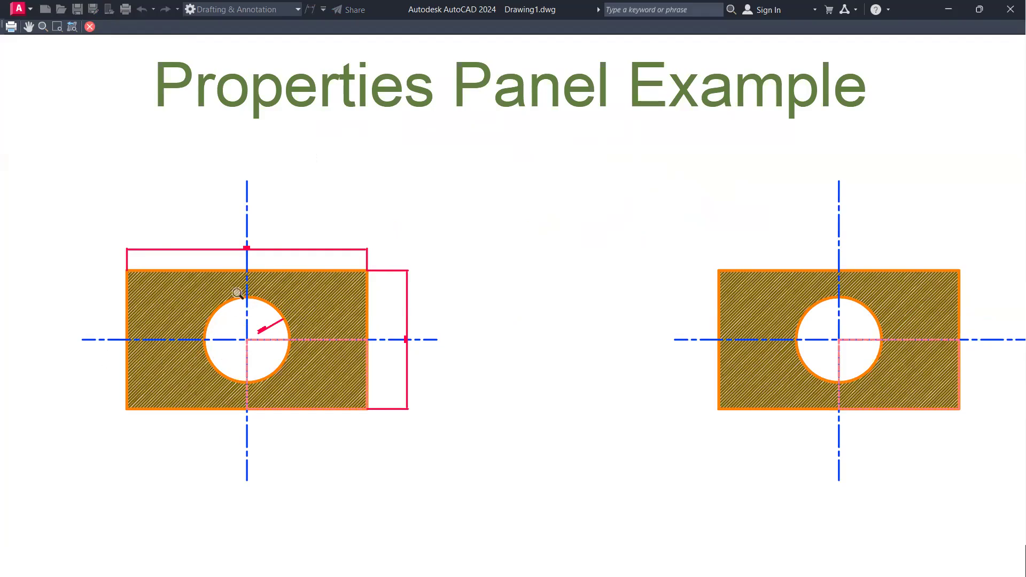
scroll(276, 325, down, 4)
scroll(568, 310, down, 4)
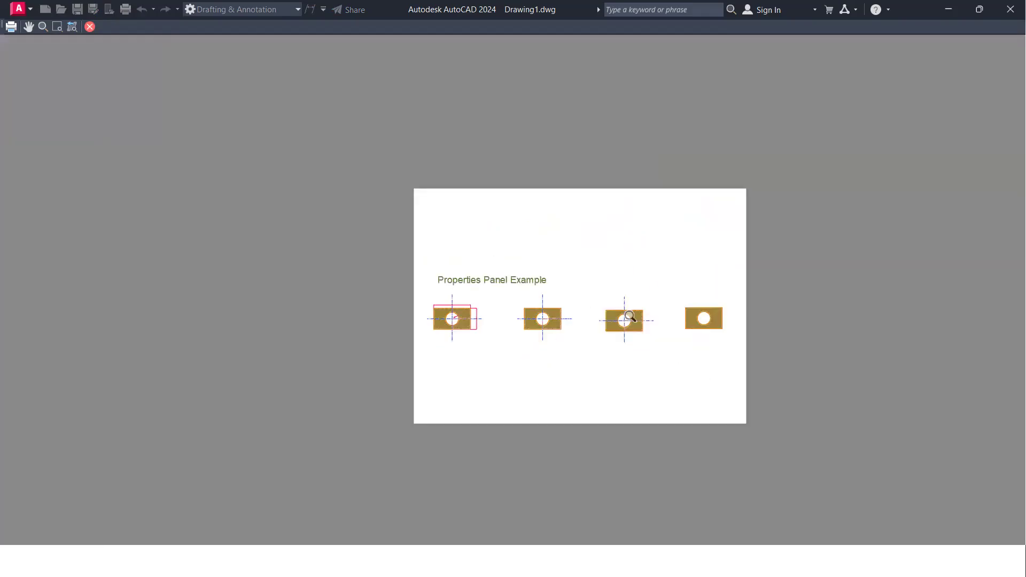
scroll(611, 331, up, 5)
scroll(610, 335, down, 5)
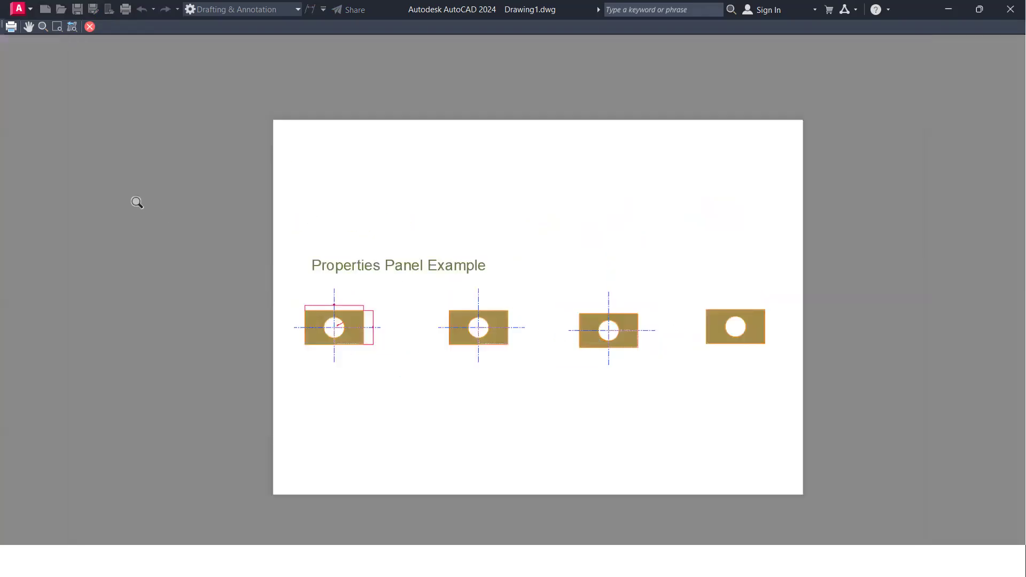
click(90, 27)
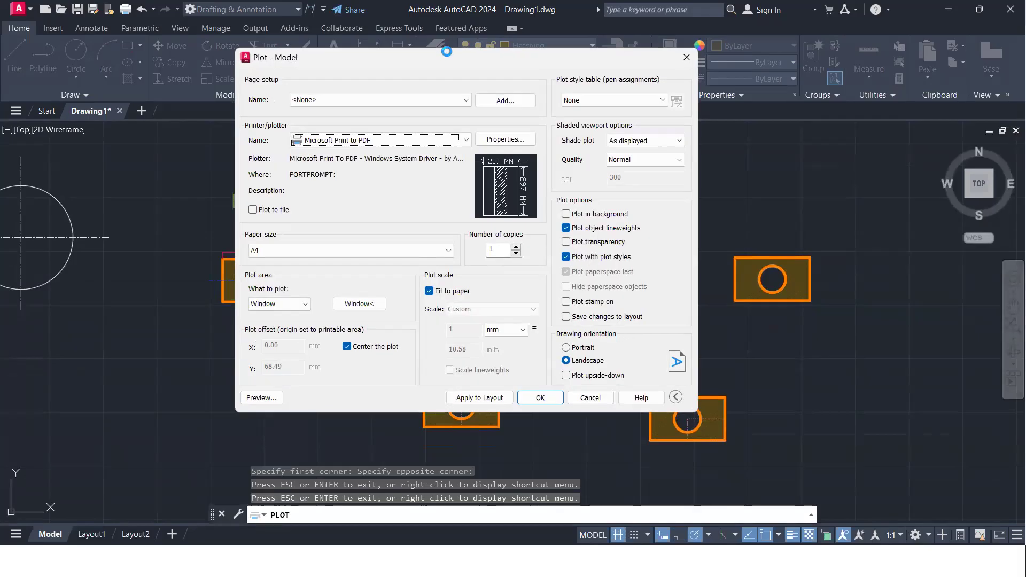
click(687, 57)
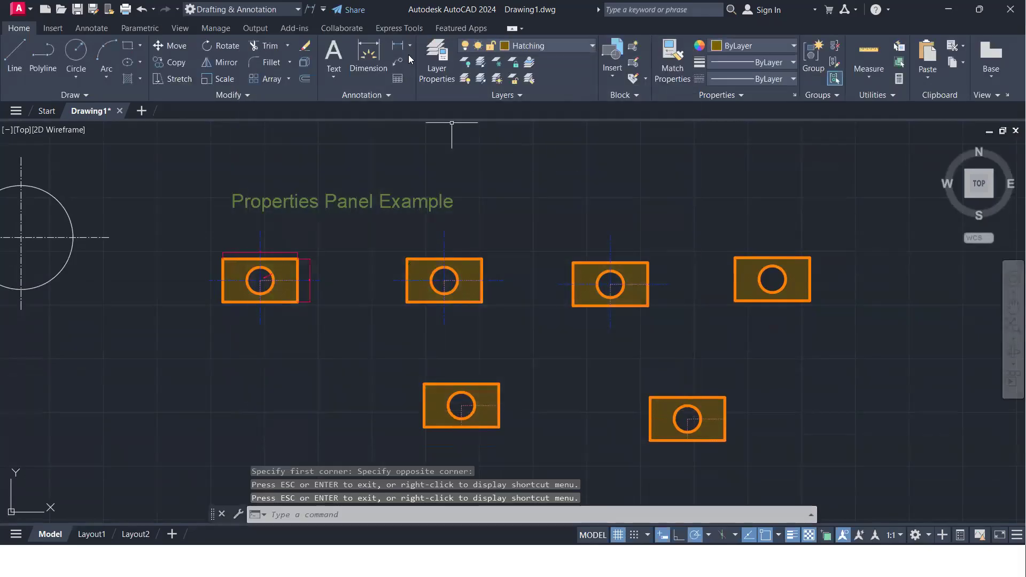
- Exclude the Center Line layer from plotting in the layer properties
click(436, 55)
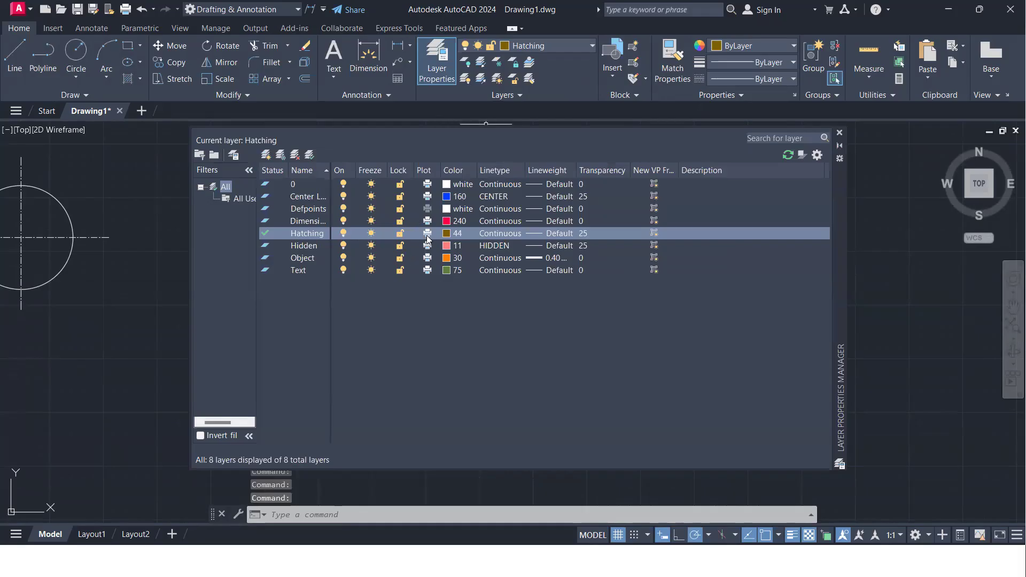
click(428, 198)
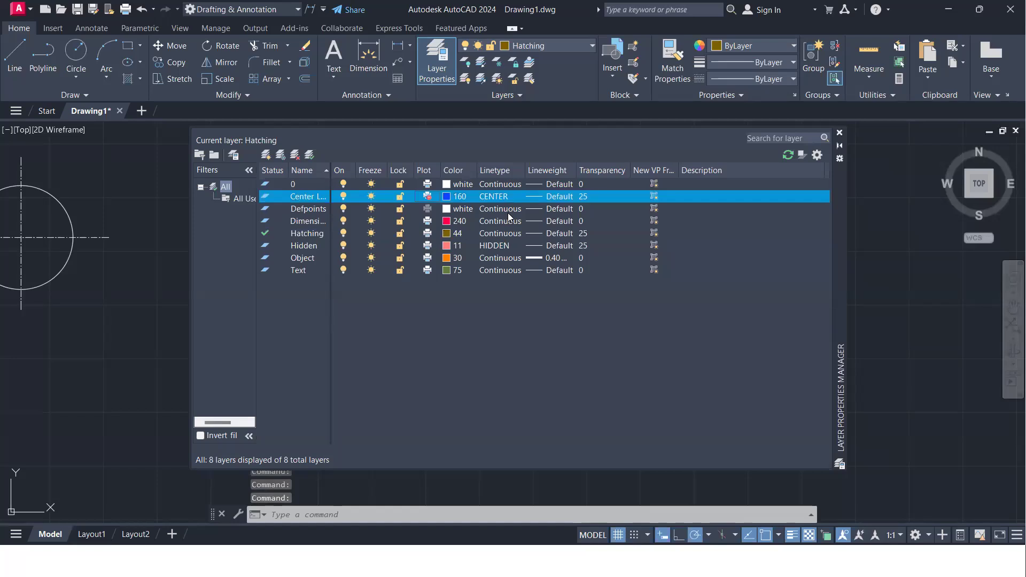
click(839, 132)
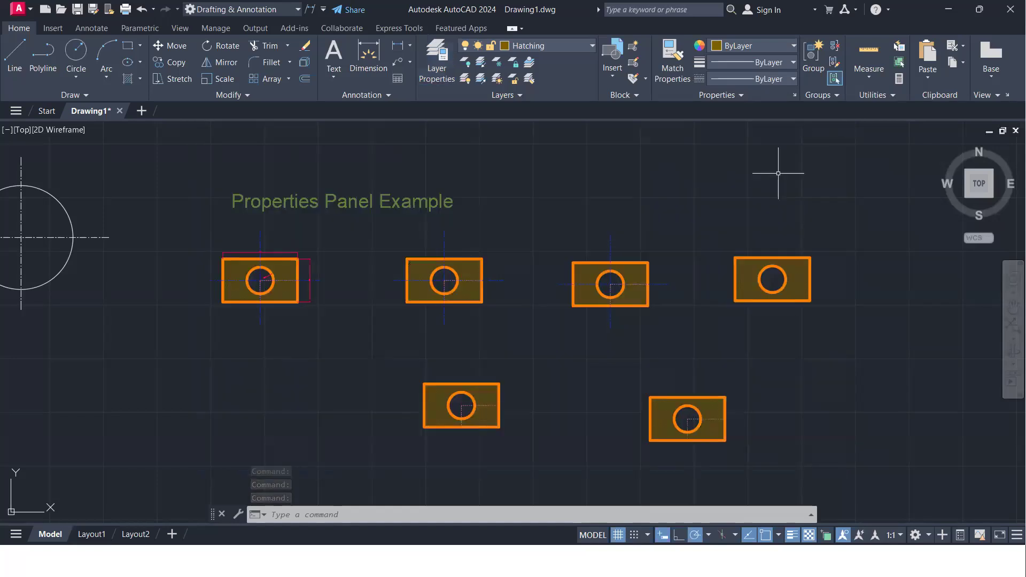
- Start a new plot and choose Microsoft Print to PDF as the plotter
scroll(383, 299, up, 3)
middle_drag(384, 298, 462, 308)
scroll(463, 308, down, 1)
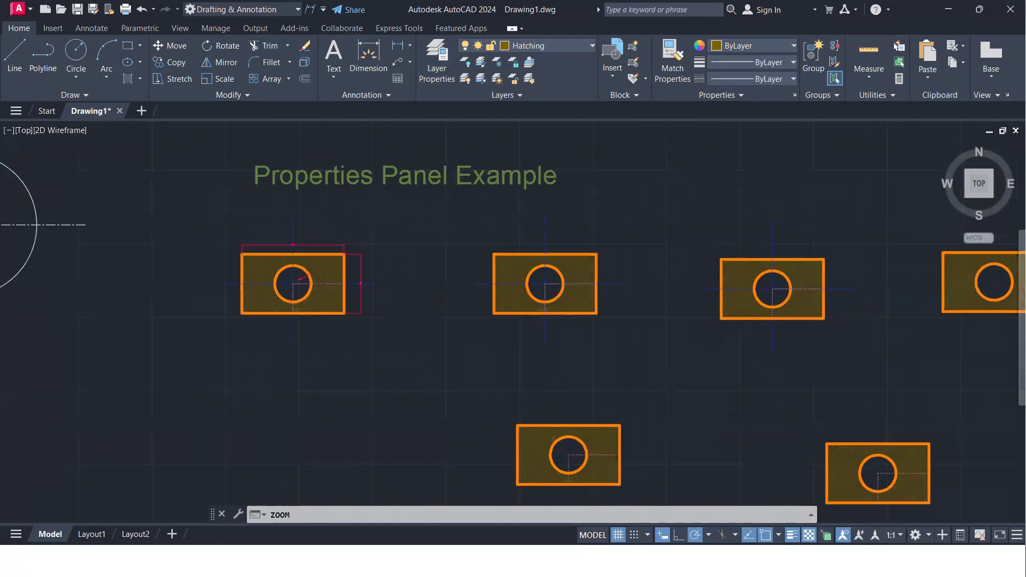
scroll(521, 326, down, 2)
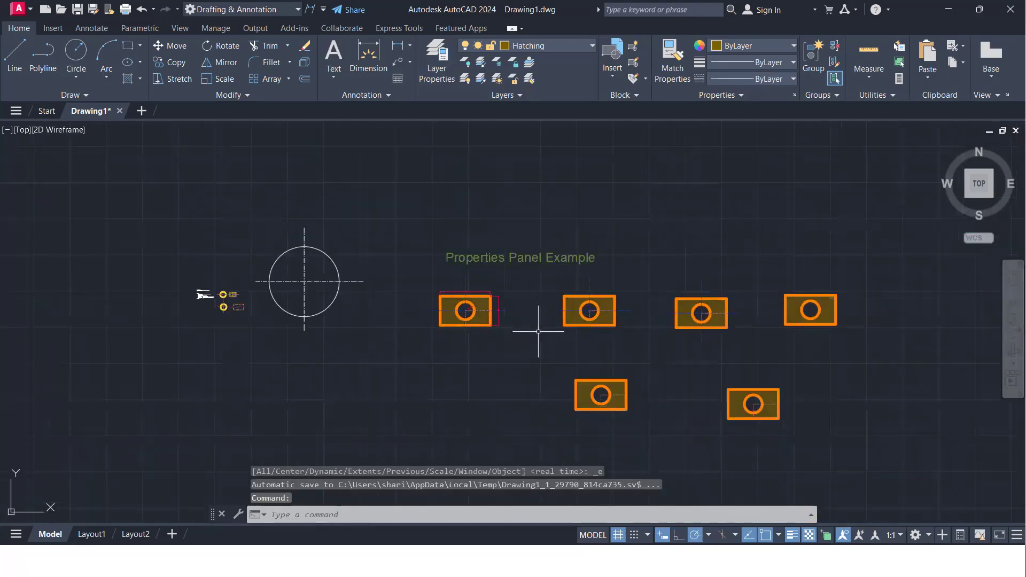
middle_drag(538, 331, 454, 351)
scroll(451, 346, up, 2)
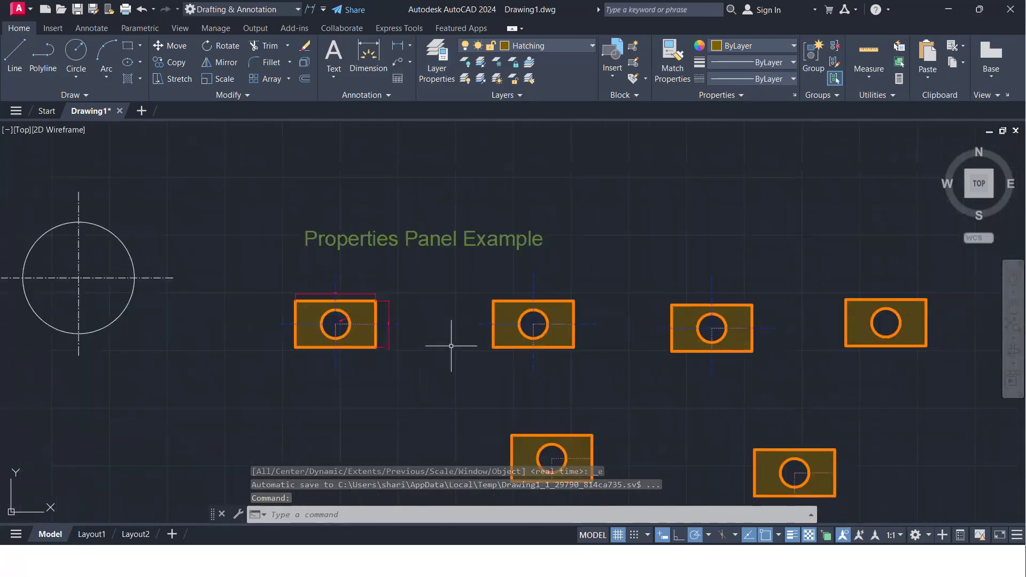
key(ctrl+p)
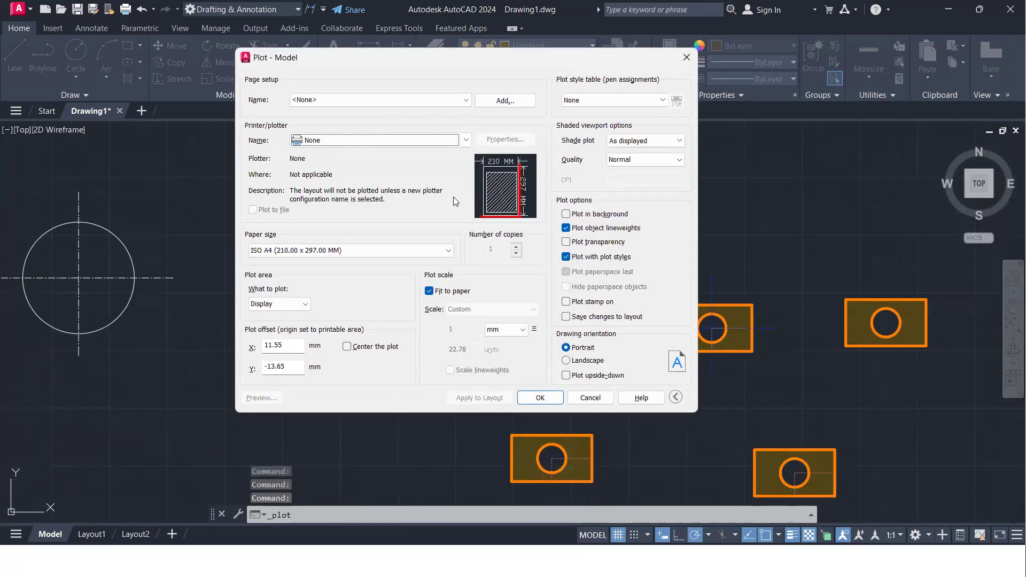
click(465, 140)
click(319, 176)
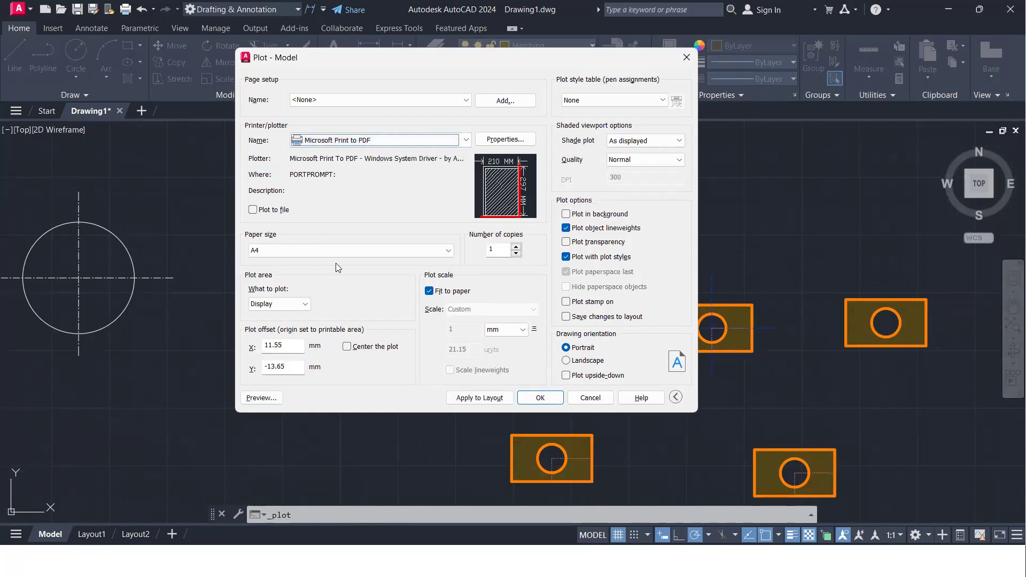
- Set the plot area to a window around the title and upper row of figures, in landscape orientation and centered
click(305, 304)
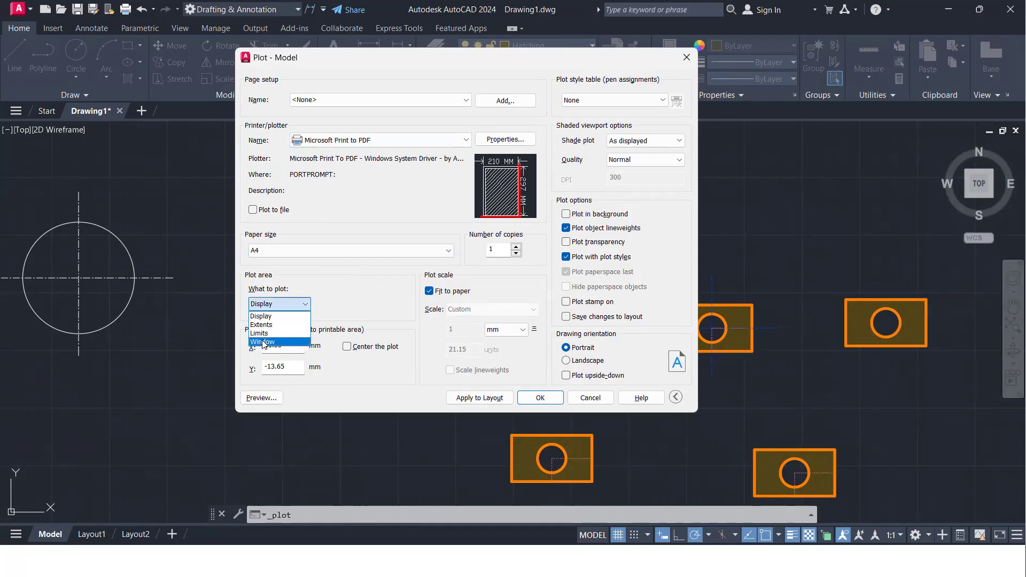
click(262, 342)
click(223, 197)
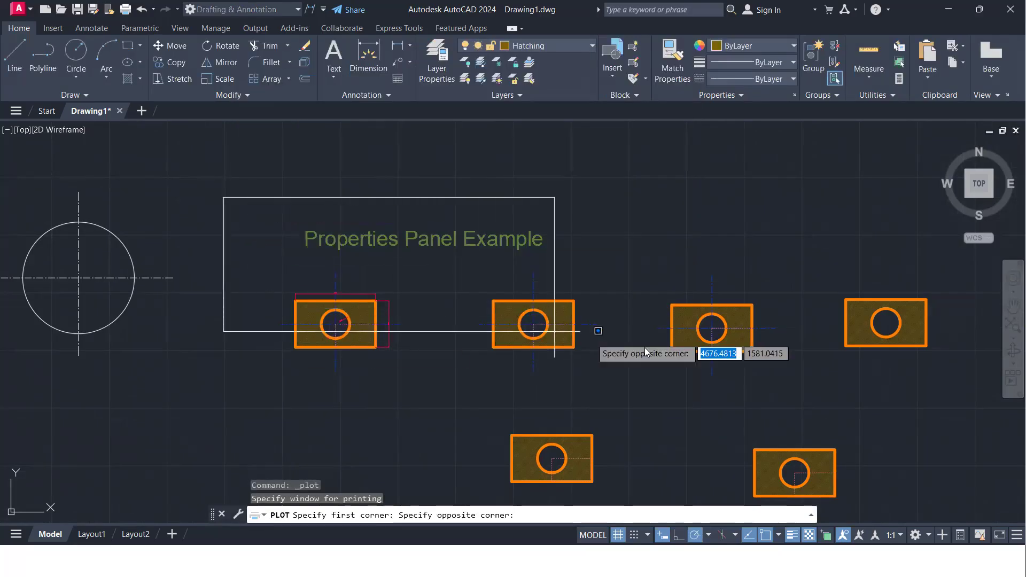
click(1002, 416)
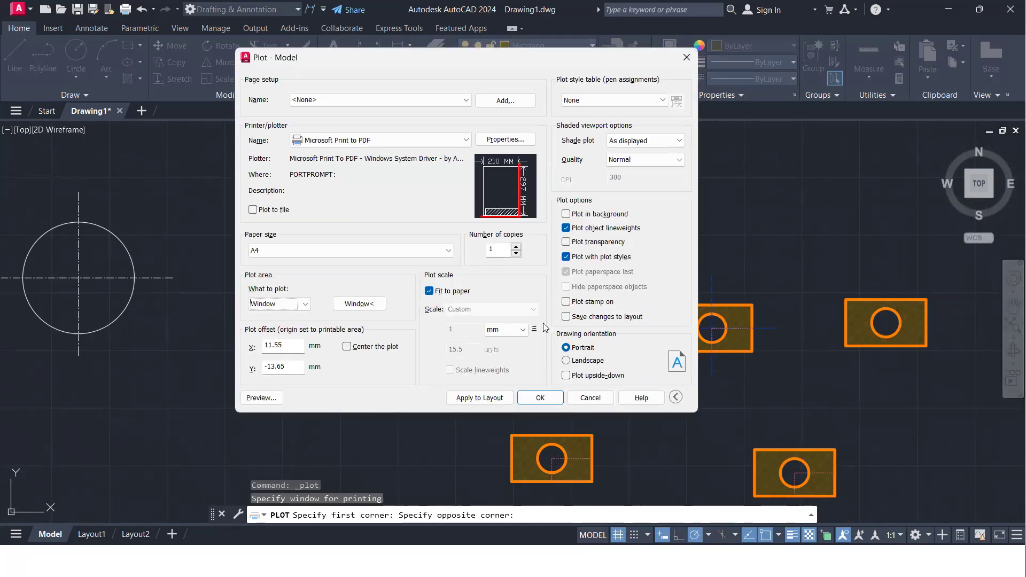
click(565, 361)
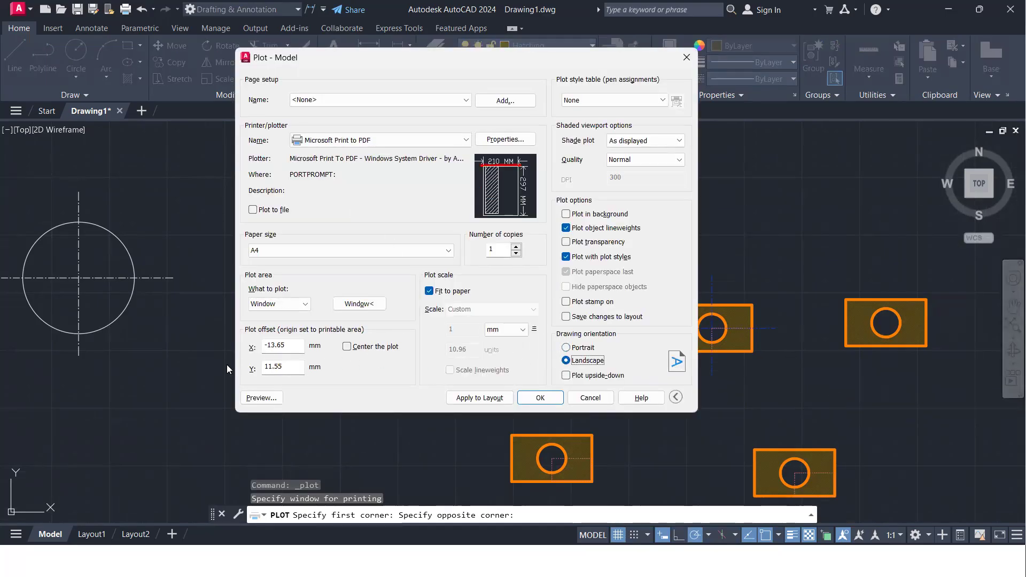
click(346, 347)
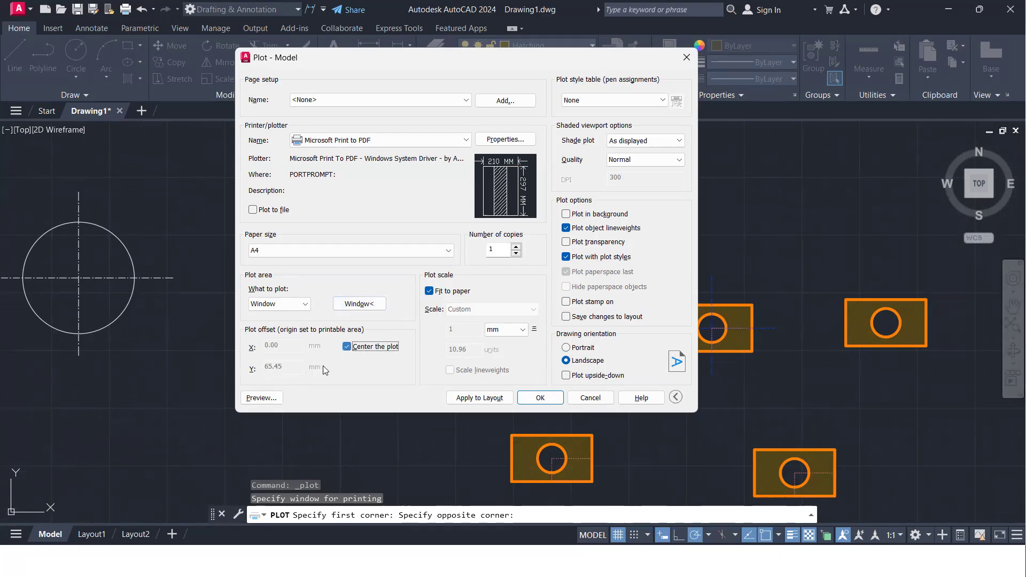
- Preview the plot and examine the first figures without their centre lines, then leave the preview and cancel the plot
click(255, 396)
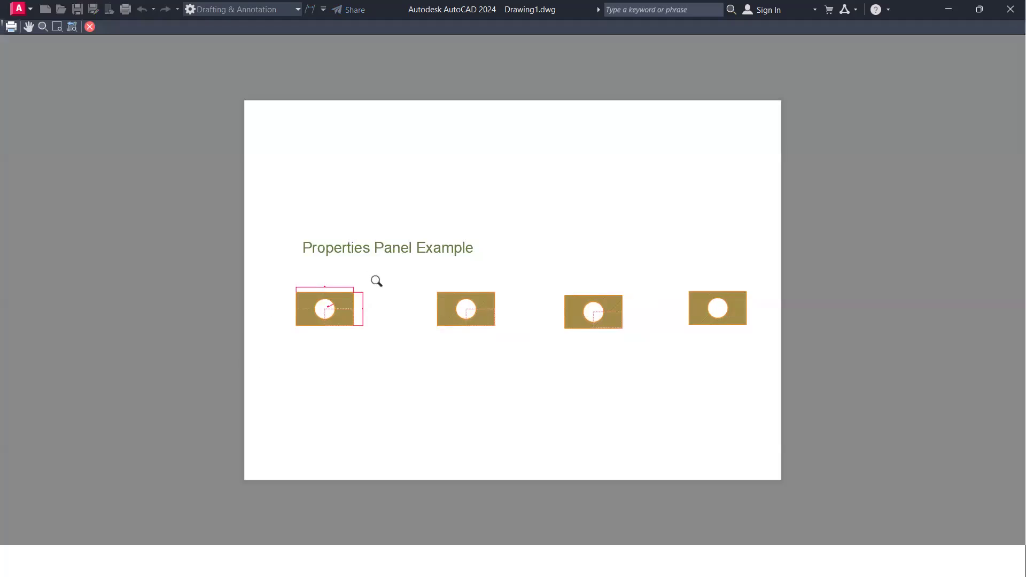
scroll(331, 298, up, 8)
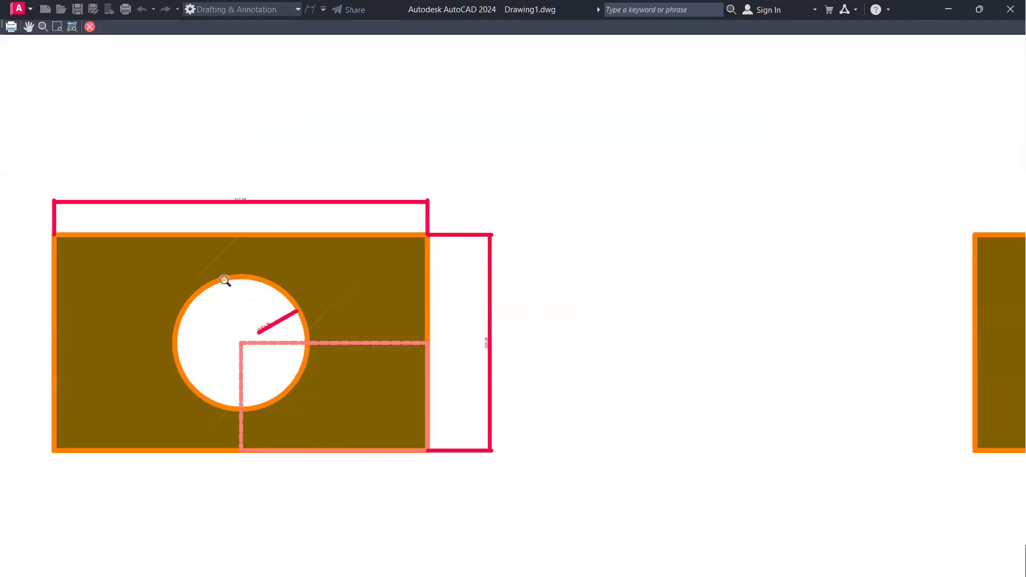
scroll(260, 347, down, 8)
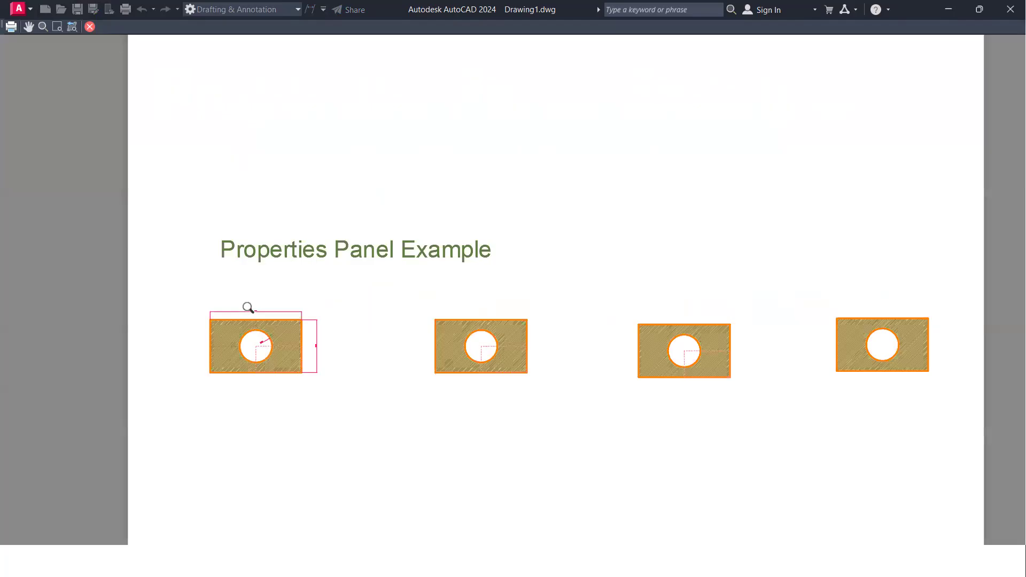
scroll(246, 305, up, 2)
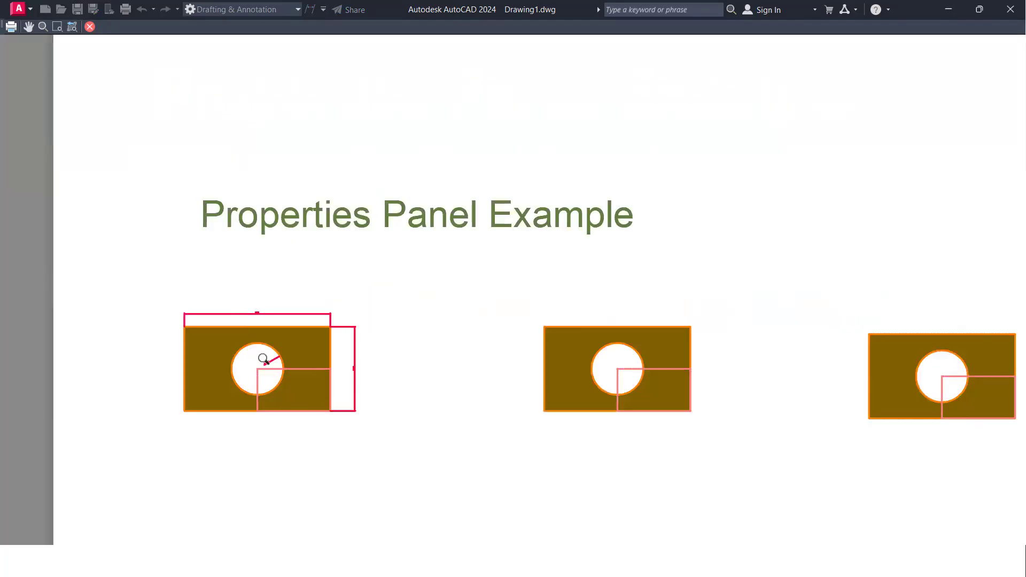
scroll(259, 388, up, 3)
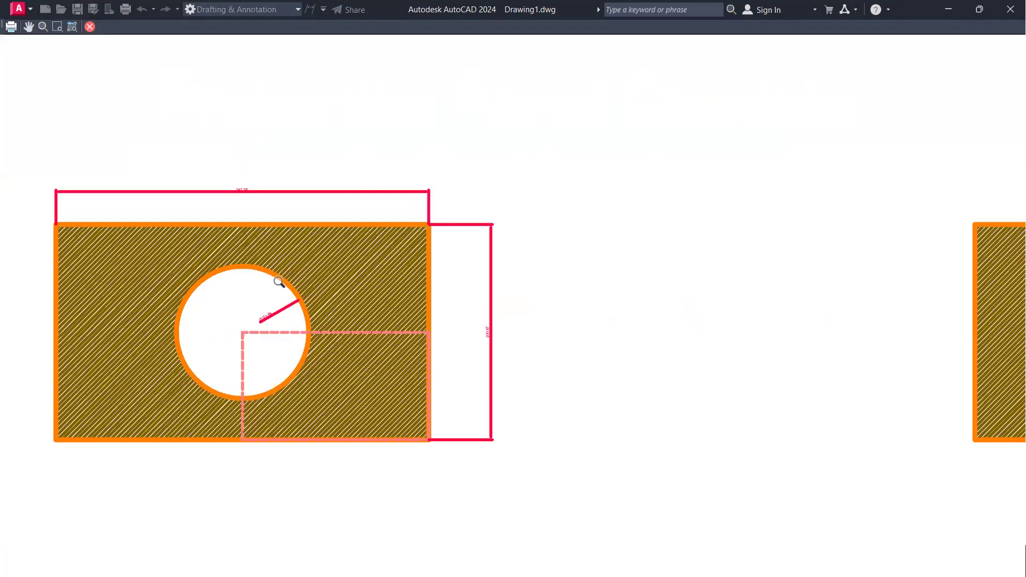
scroll(276, 328, down, 5)
scroll(268, 327, up, 5)
scroll(270, 328, down, 5)
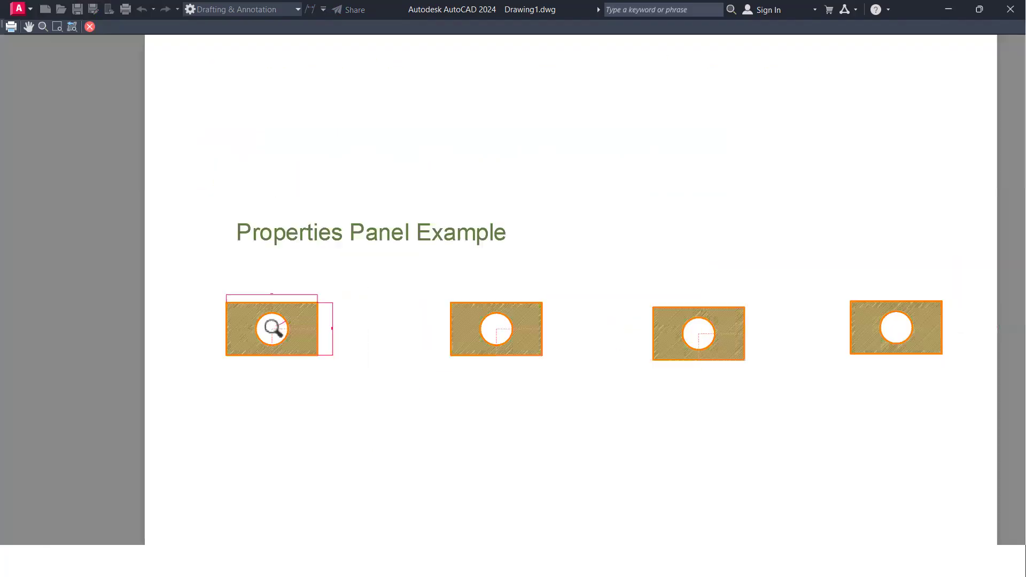
scroll(262, 369, up, 4)
scroll(262, 369, down, 4)
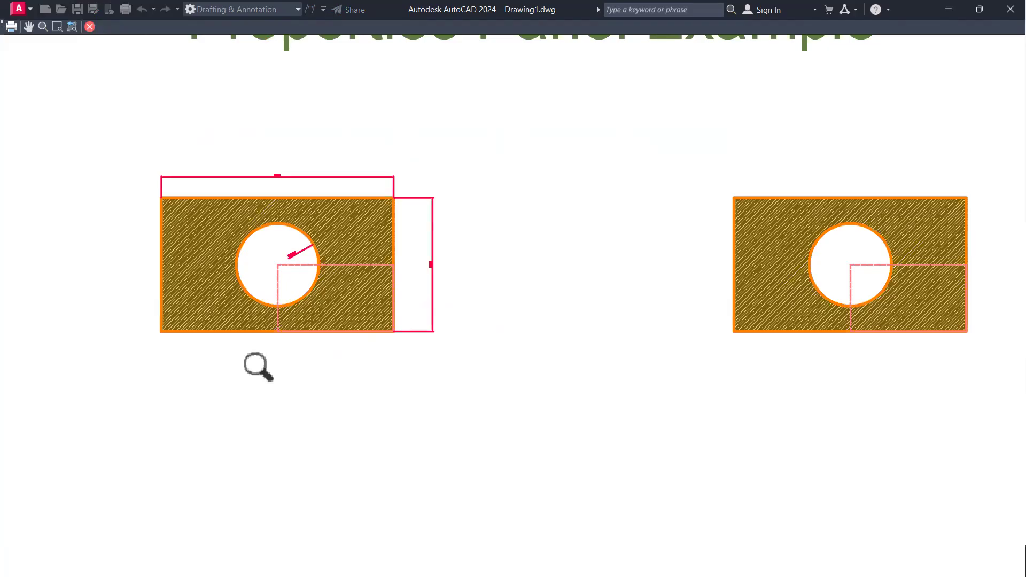
scroll(373, 345, down, 2)
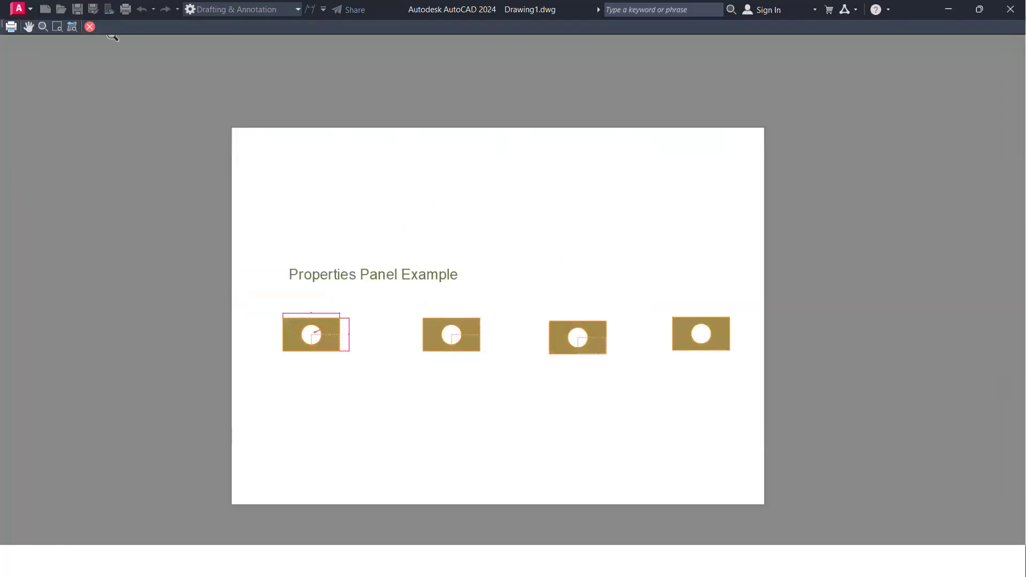
click(90, 27)
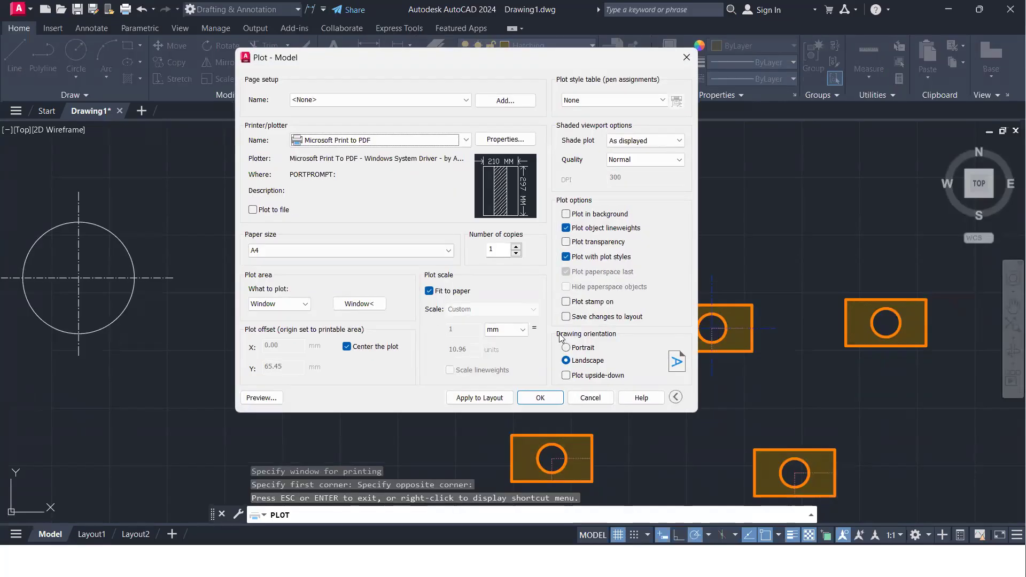
click(590, 398)
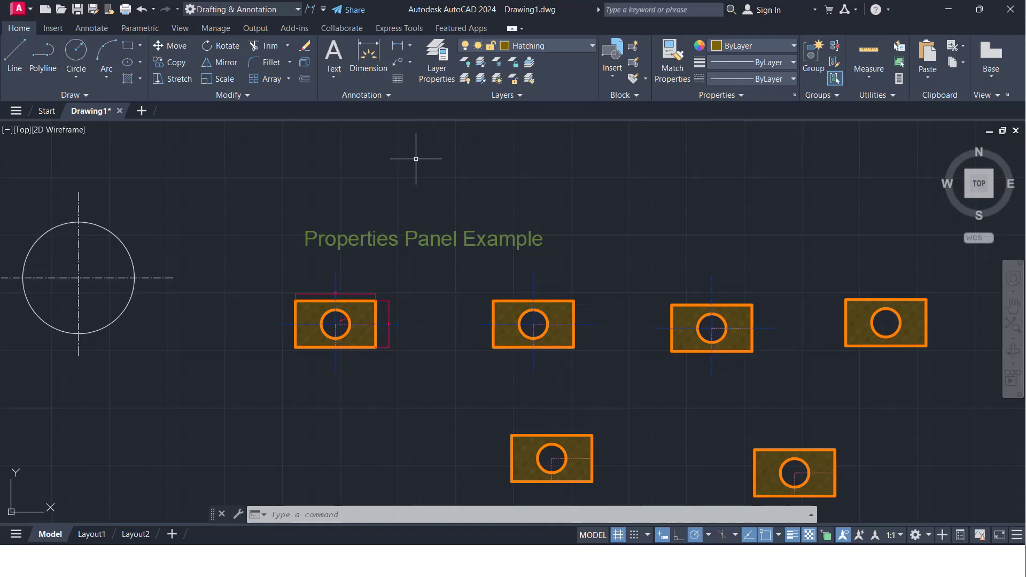
- Make Dimension the current layer and open the ISO-25 dimension style for modification
click(553, 43)
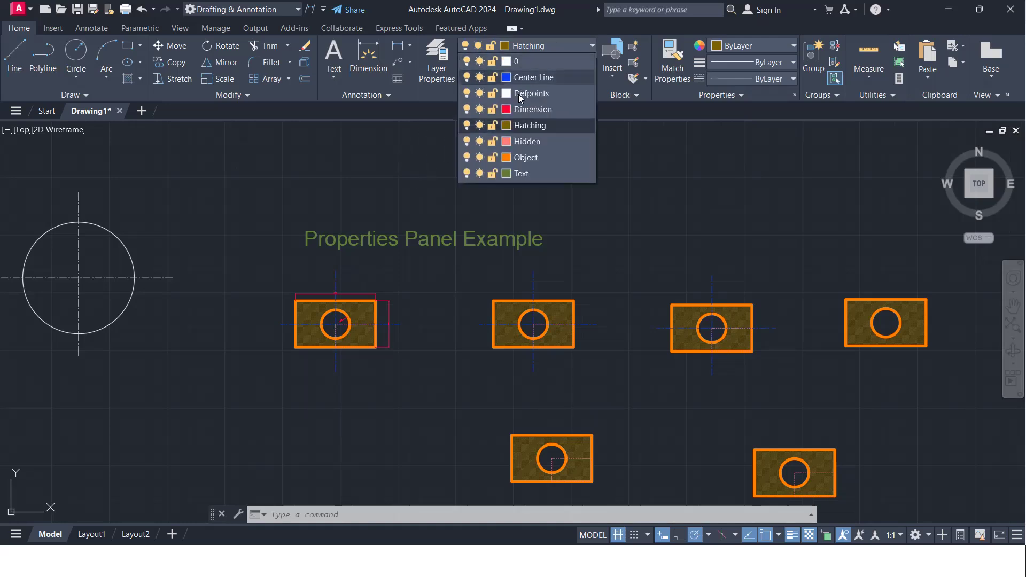
click(532, 109)
text(di)
key(BackSpace)
key(BackSpace)
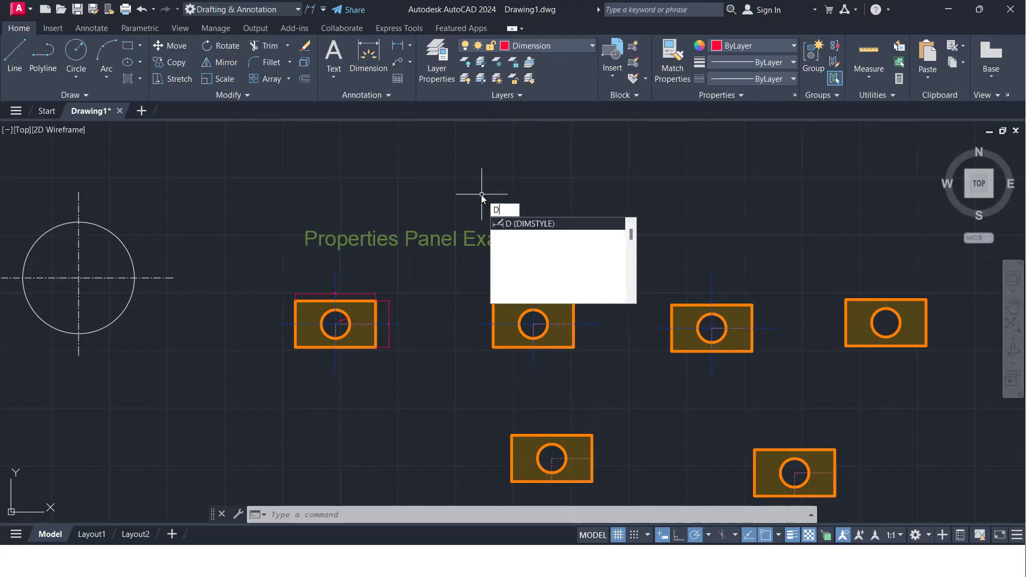
key(BackSpace)
text(d)
key(Return)
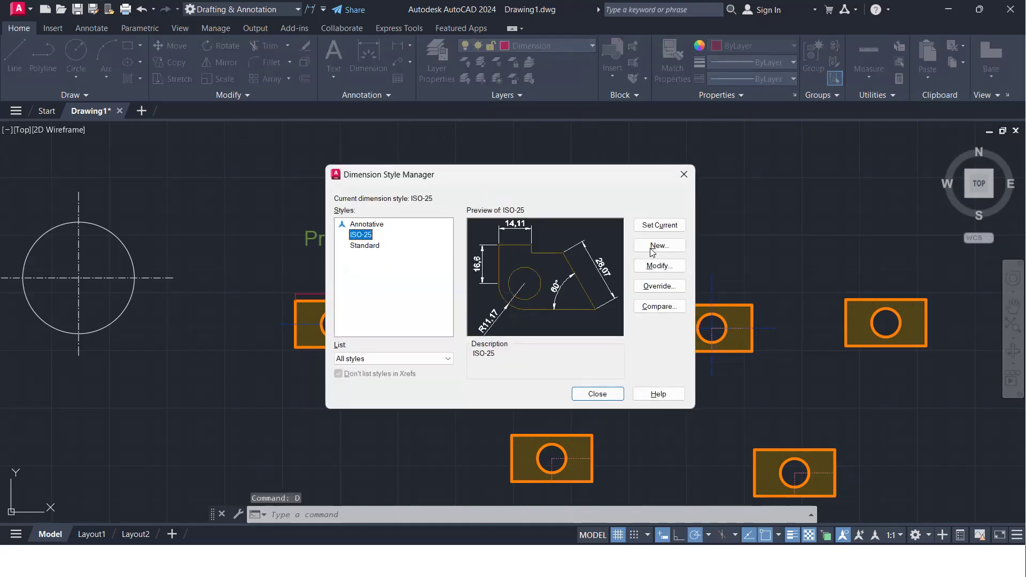
click(658, 266)
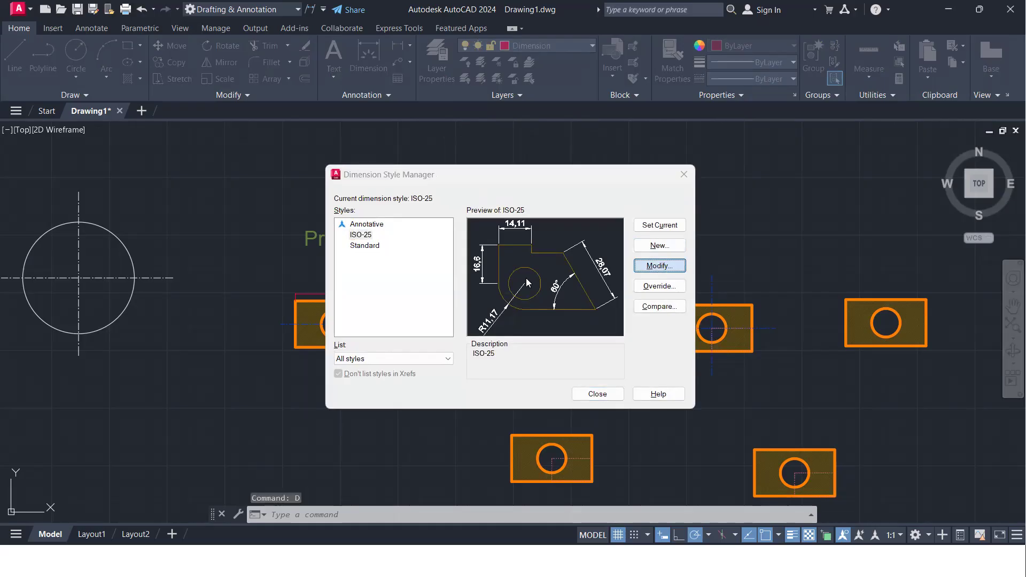
- Set the decimal separator to Period in the primary units of the ISO-25 dimension style
click(435, 161)
click(435, 161)
click(508, 216)
click(475, 233)
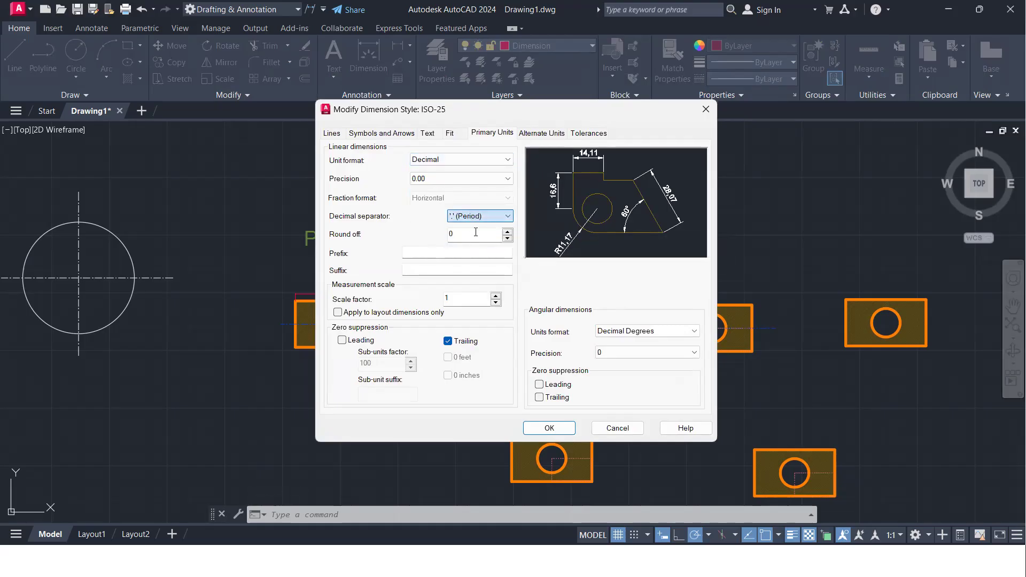
- Set the arrow size of the ISO-25 dimension style to 10
click(375, 133)
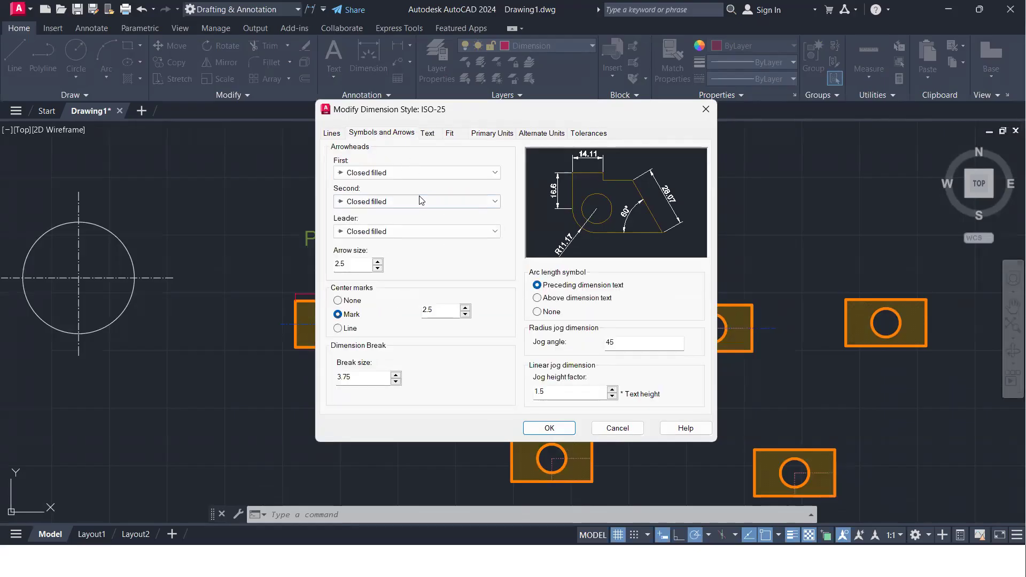
double_click(350, 263)
text(10)
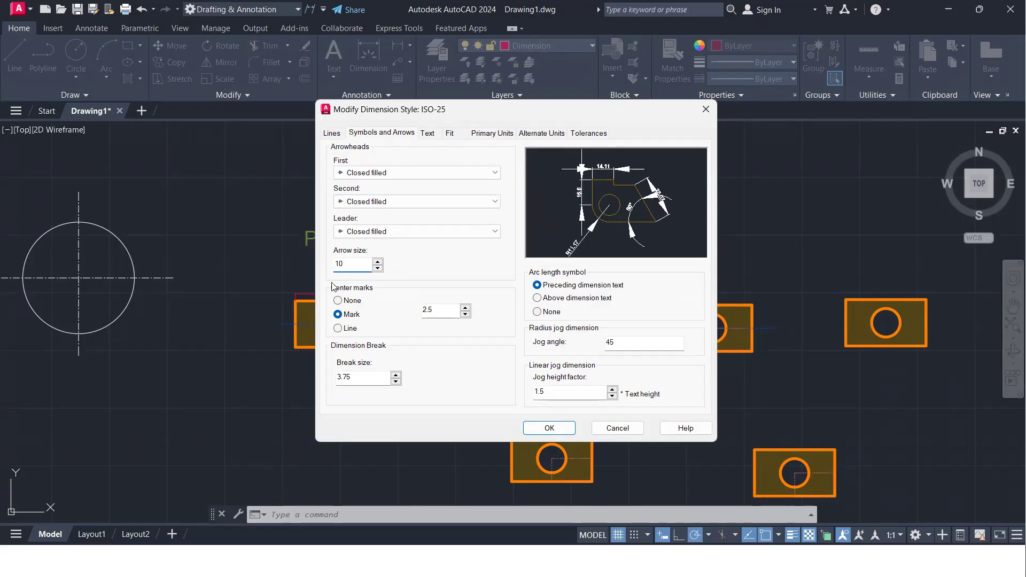
- Set the text height of the ISO-25 dimension style to 15, save the modified style and make it current
click(427, 133)
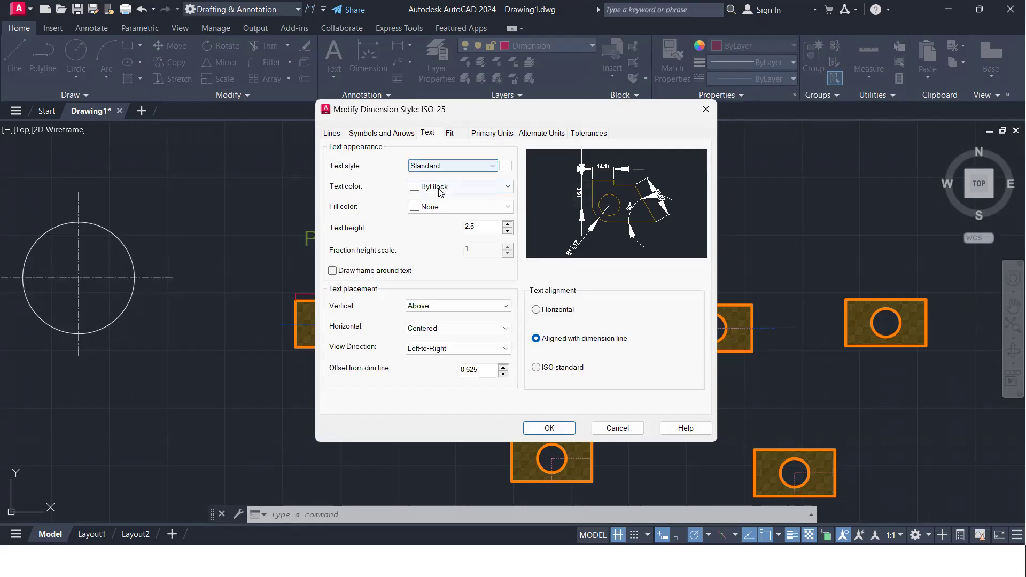
double_click(425, 226)
text(15)
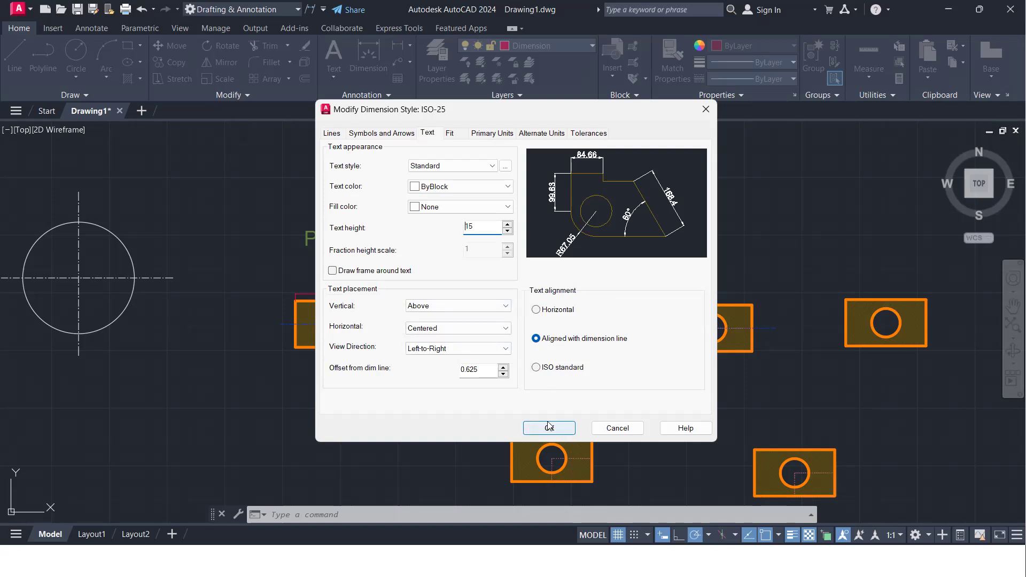
click(489, 136)
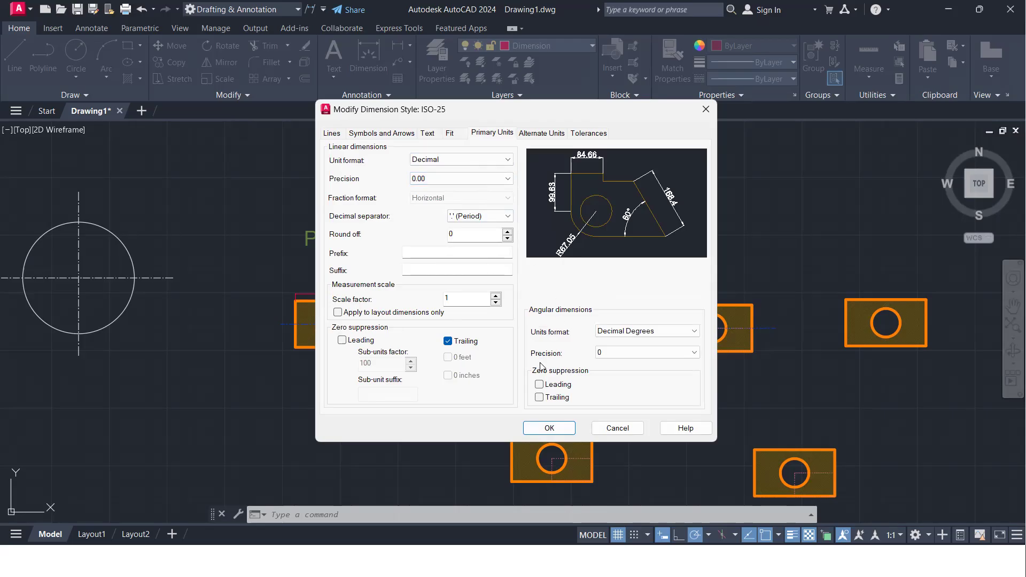
click(549, 428)
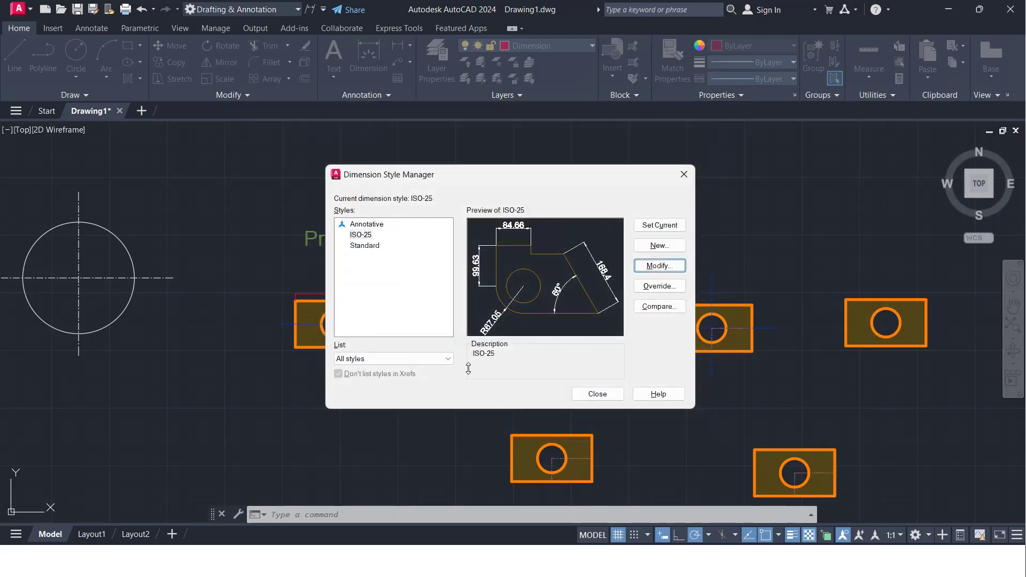
click(663, 225)
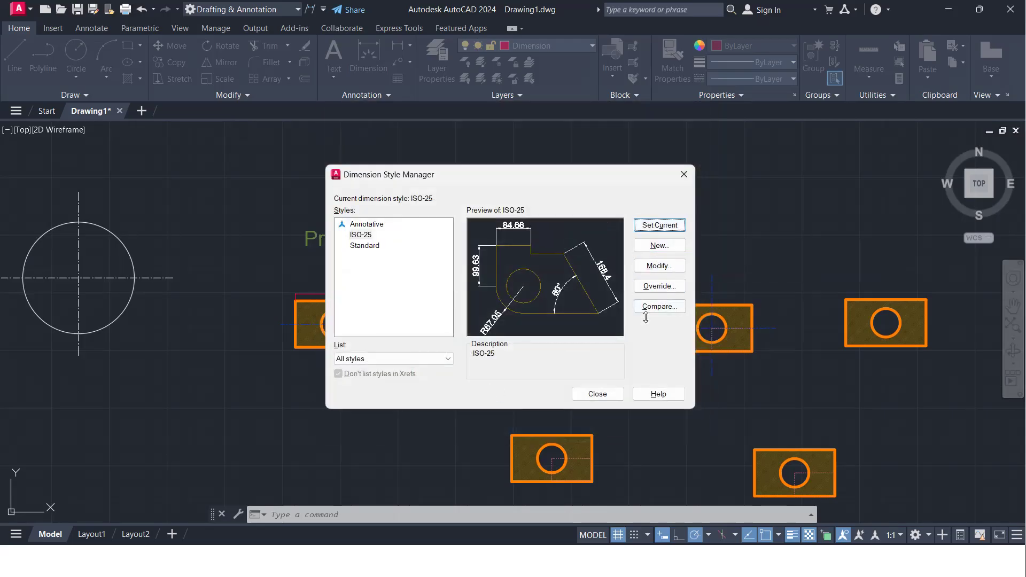
- Review the override settings and the compared properties of the ISO-25 dimension style, then close the Dimension Style Manager
click(656, 287)
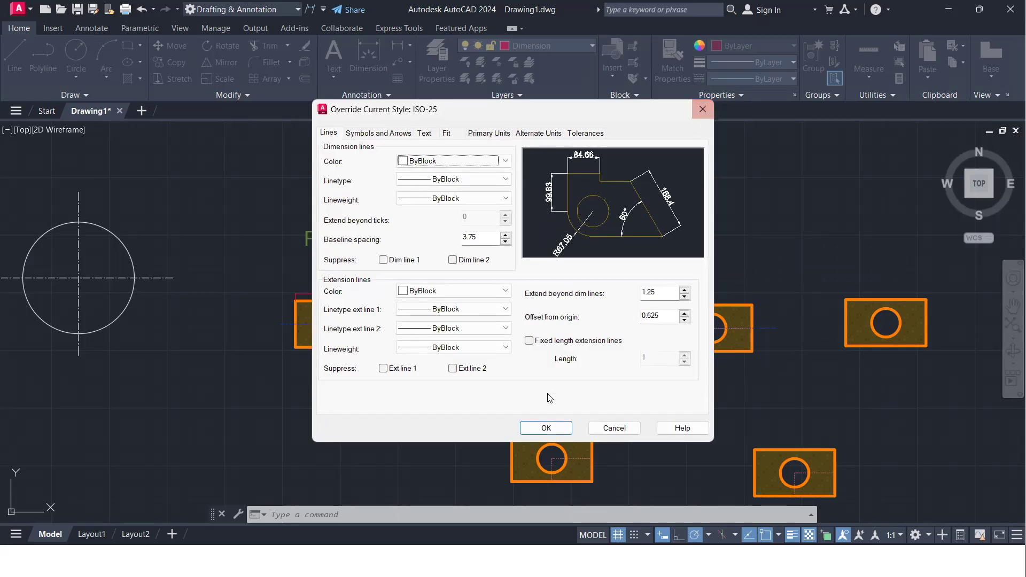
click(535, 427)
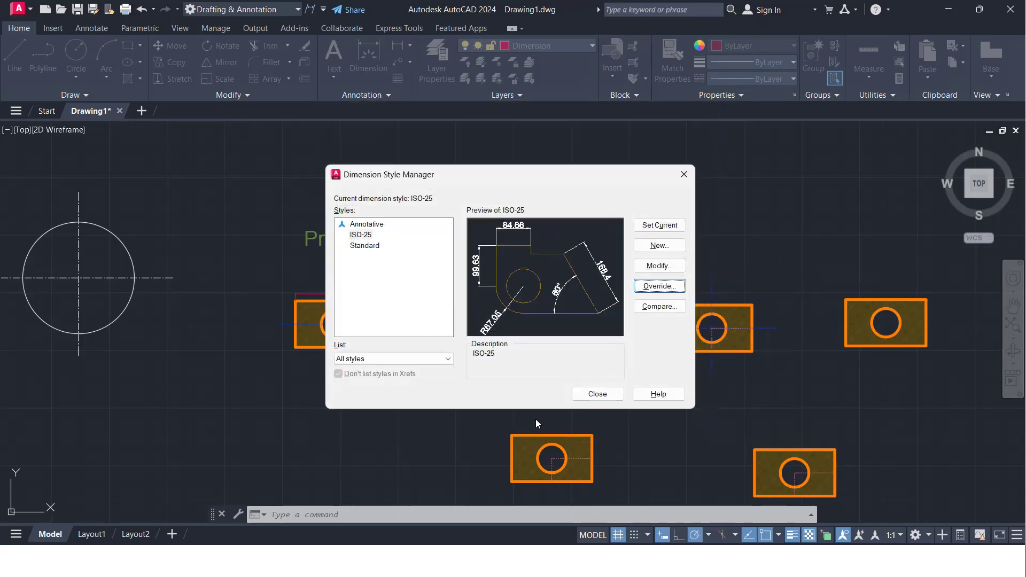
click(651, 305)
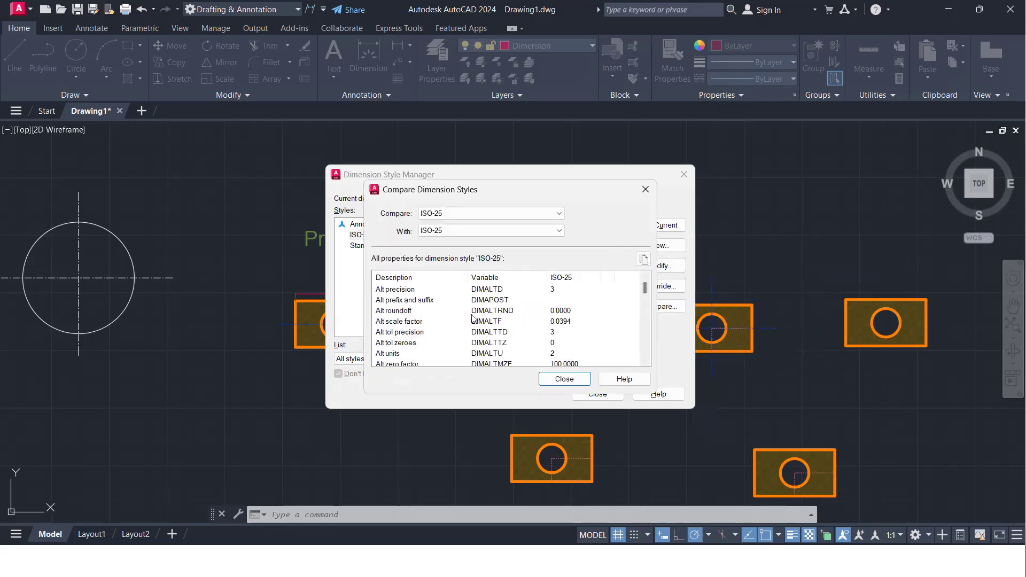
scroll(497, 326, down, 3)
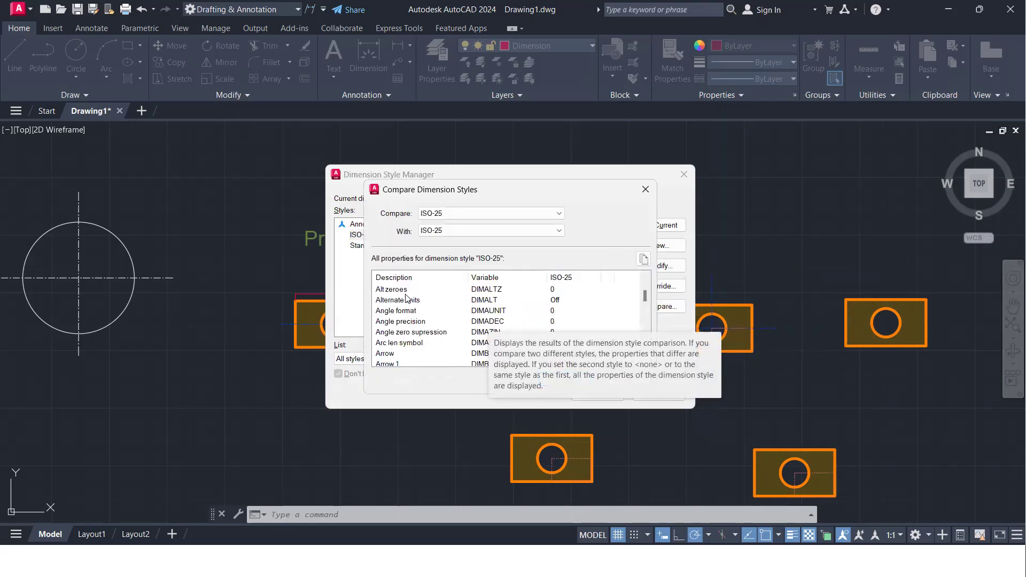
click(645, 190)
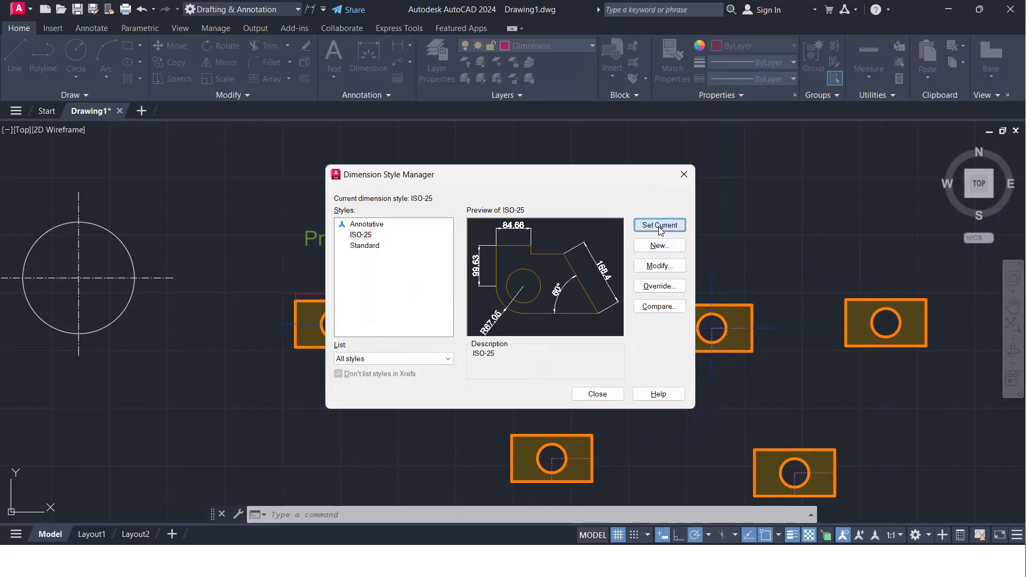
click(586, 397)
- Examine the text and arrowheads of the width, height and diameter dimensions on the first hatched rectangle
scroll(384, 298, up, 10)
scroll(367, 321, down, 6)
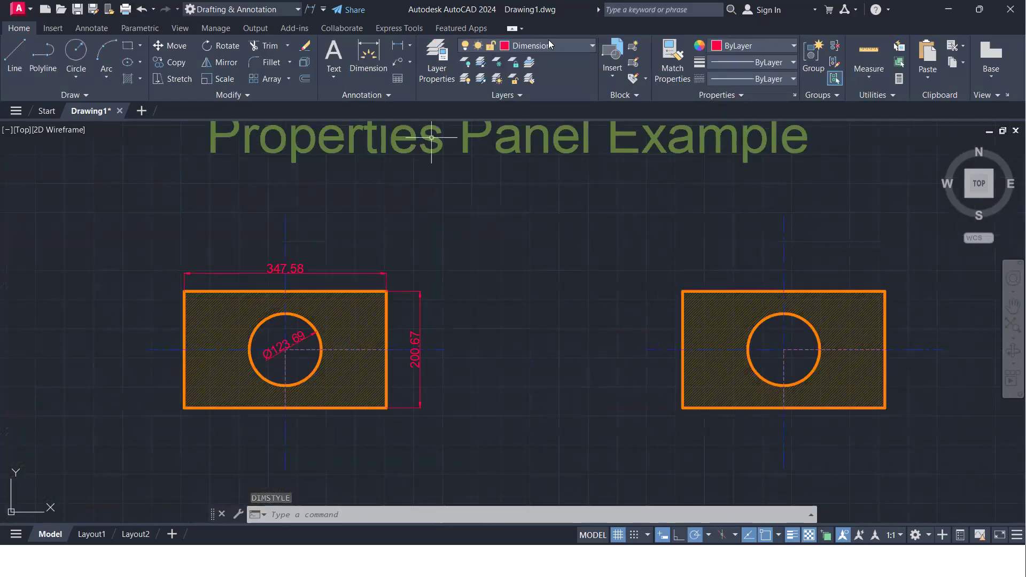
scroll(308, 328, up, 4)
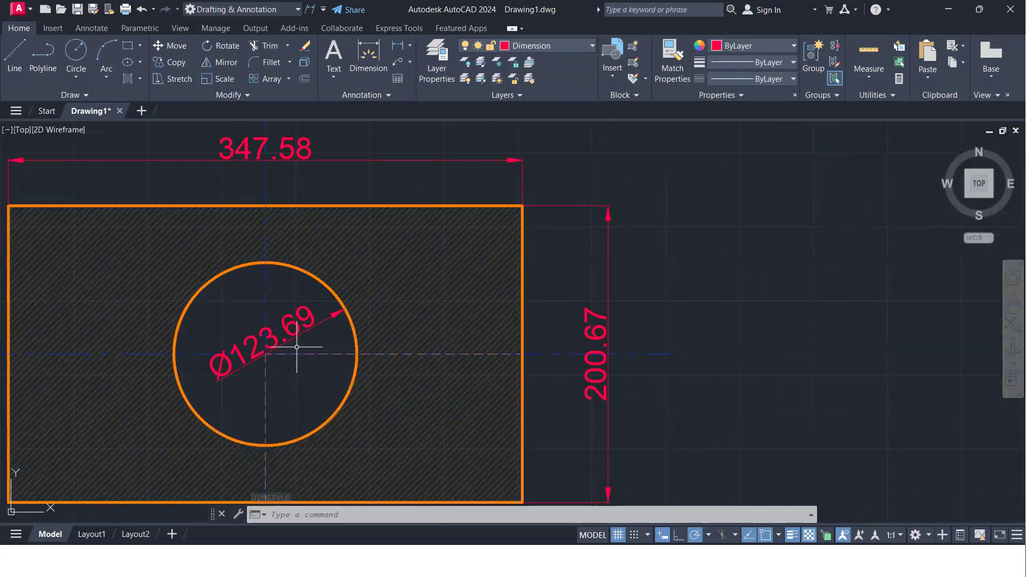
scroll(297, 347, up, 2)
scroll(297, 347, down, 6)
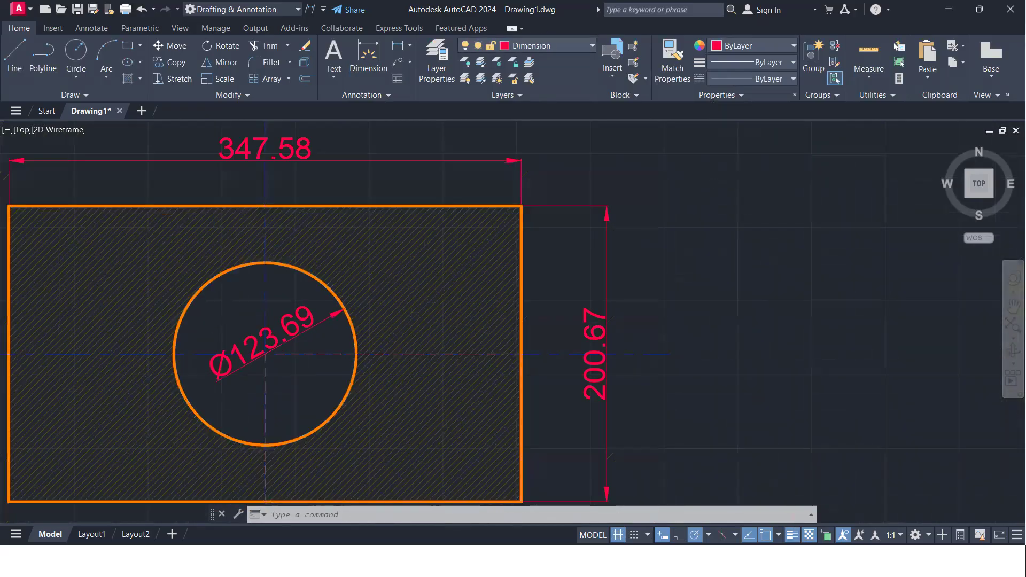
scroll(325, 250, up, 2)
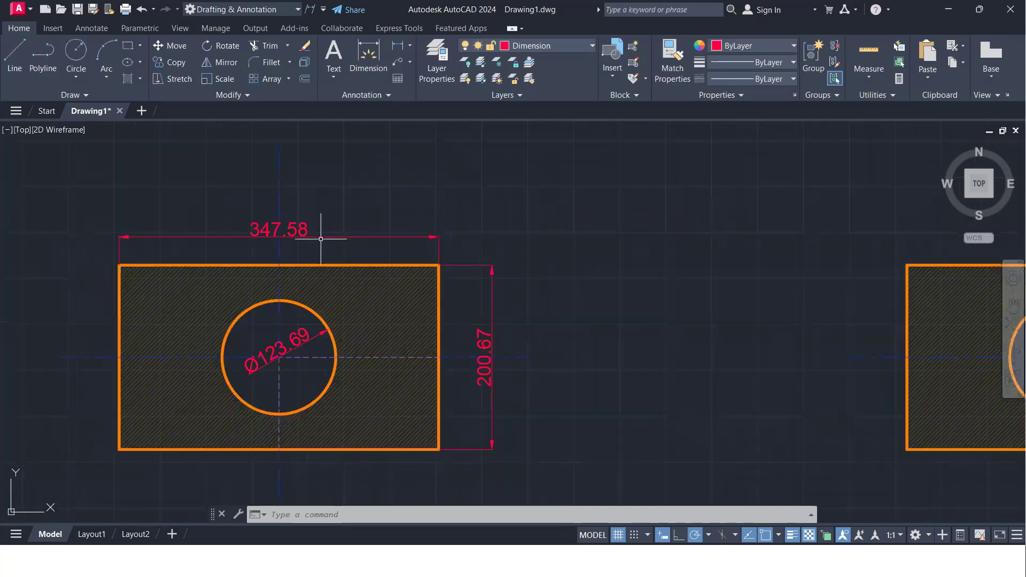
scroll(321, 239, up, 2)
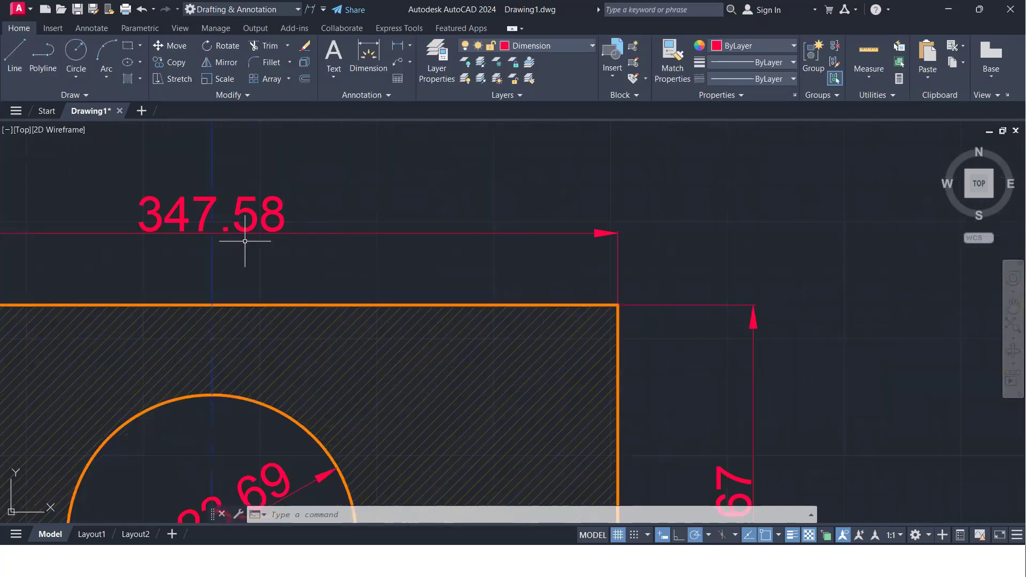
scroll(261, 254, down, 5)
scroll(261, 255, up, 4)
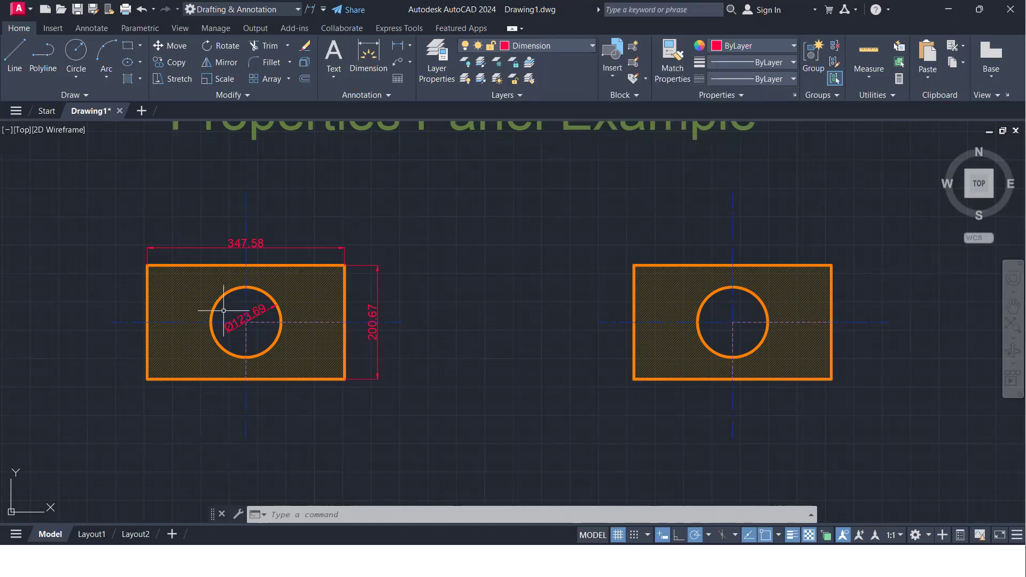
scroll(229, 286, up, 6)
scroll(359, 251, down, 4)
scroll(359, 251, down, 4)
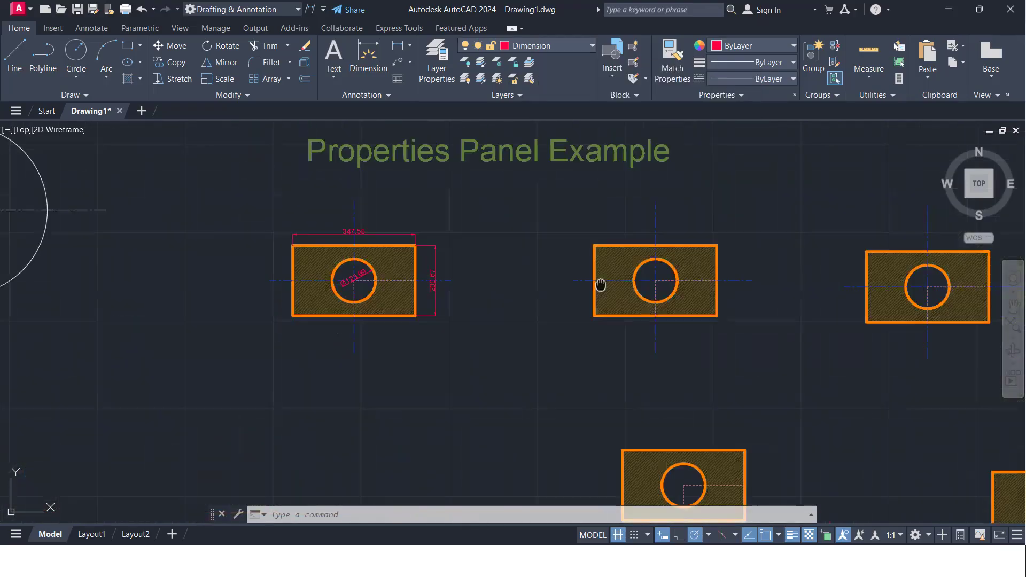
middle_drag(600, 286, 446, 326)
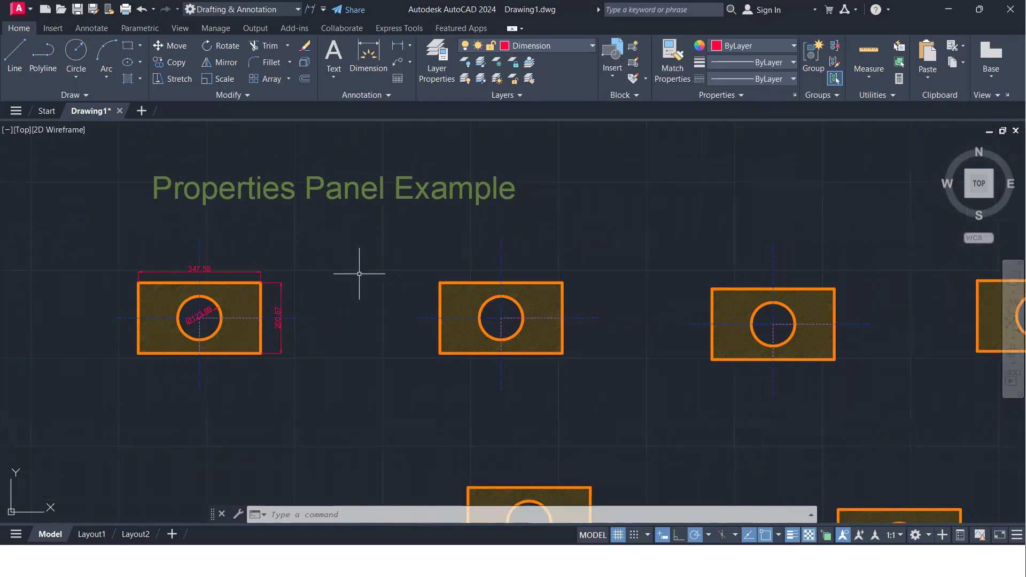
middle_drag(523, 235, 611, 239)
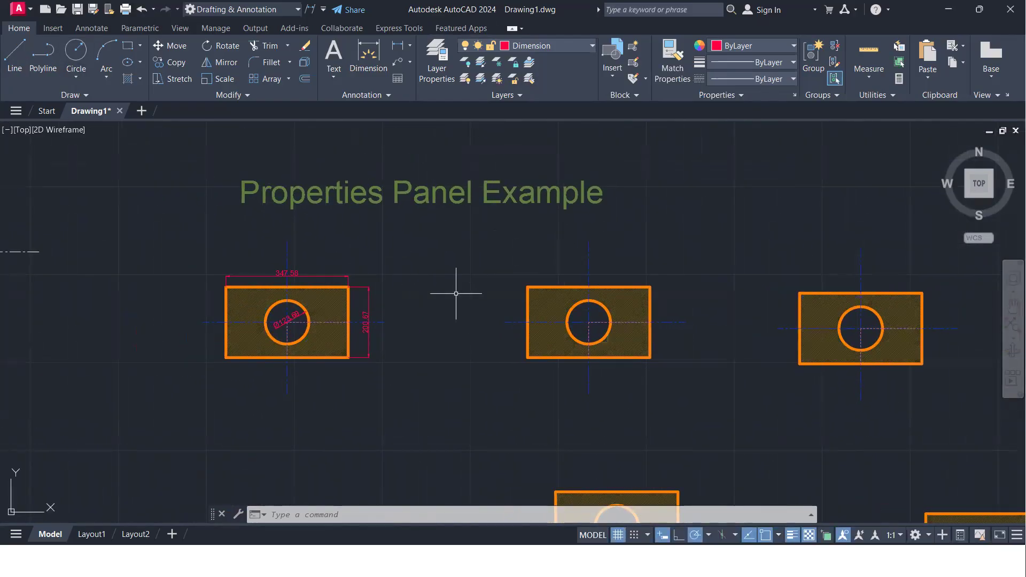
middle_drag(458, 291, 458, 256)
scroll(582, 257, down, 4)
scroll(504, 320, up, 5)
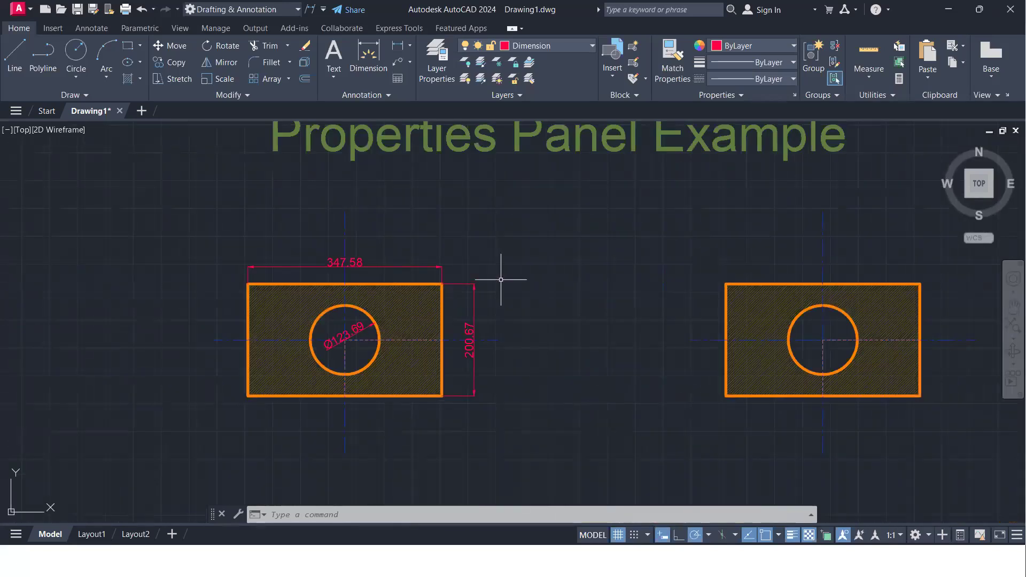